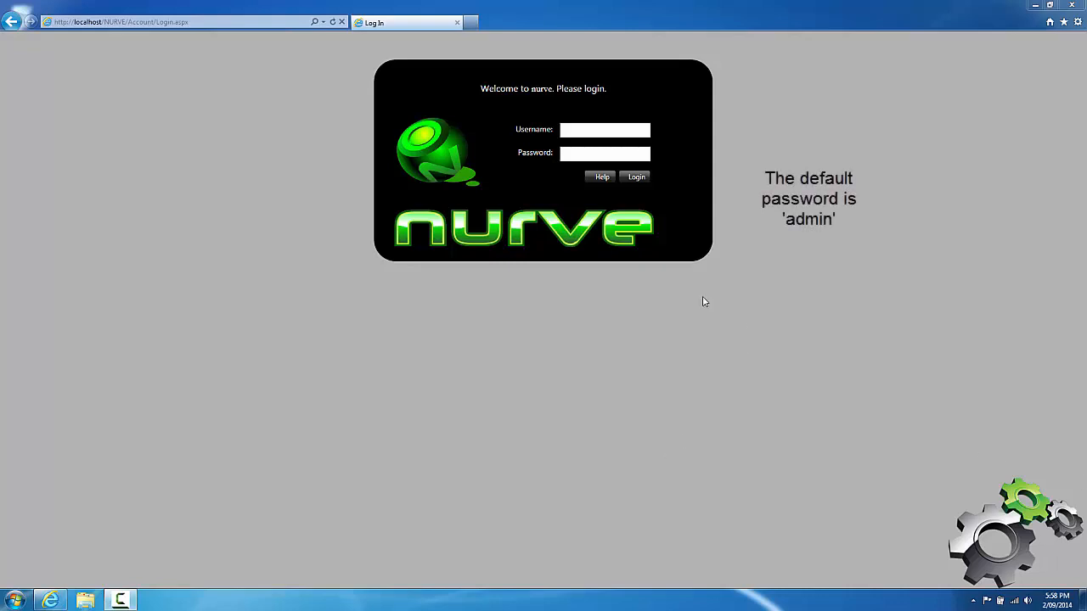
Step: Log in with the default administrator credentials and open the Users and Security page
click(569, 129)
text(nurvesystem)
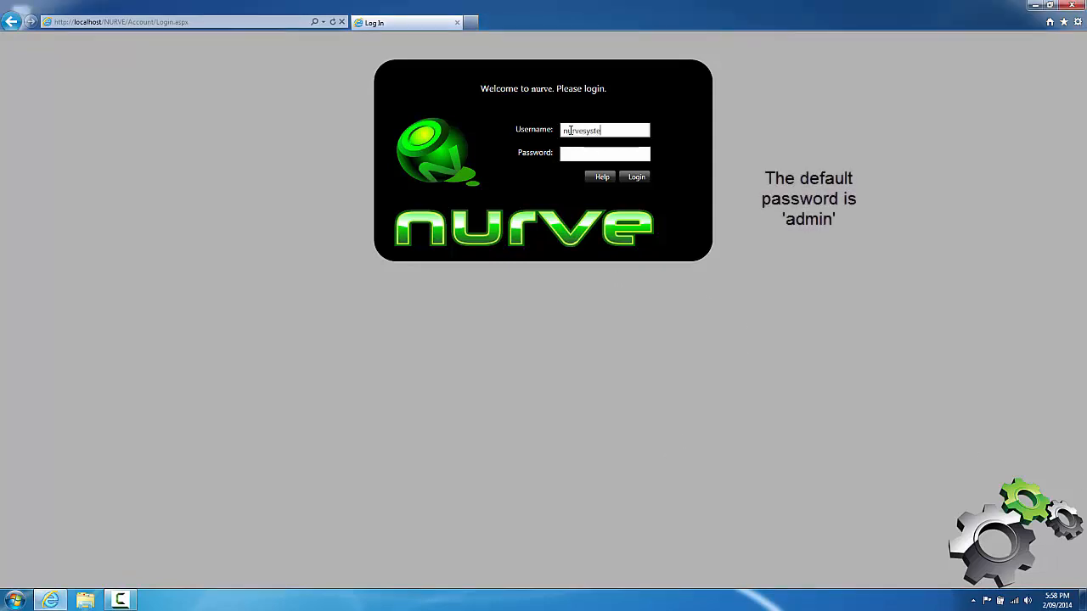
key(Tab)
text(admin)
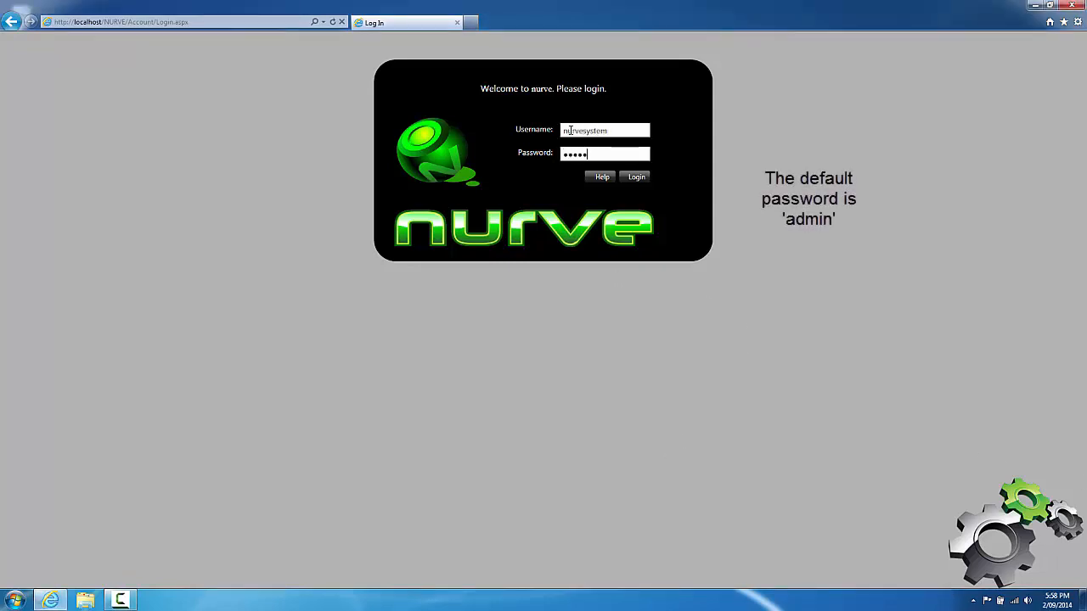
click(632, 180)
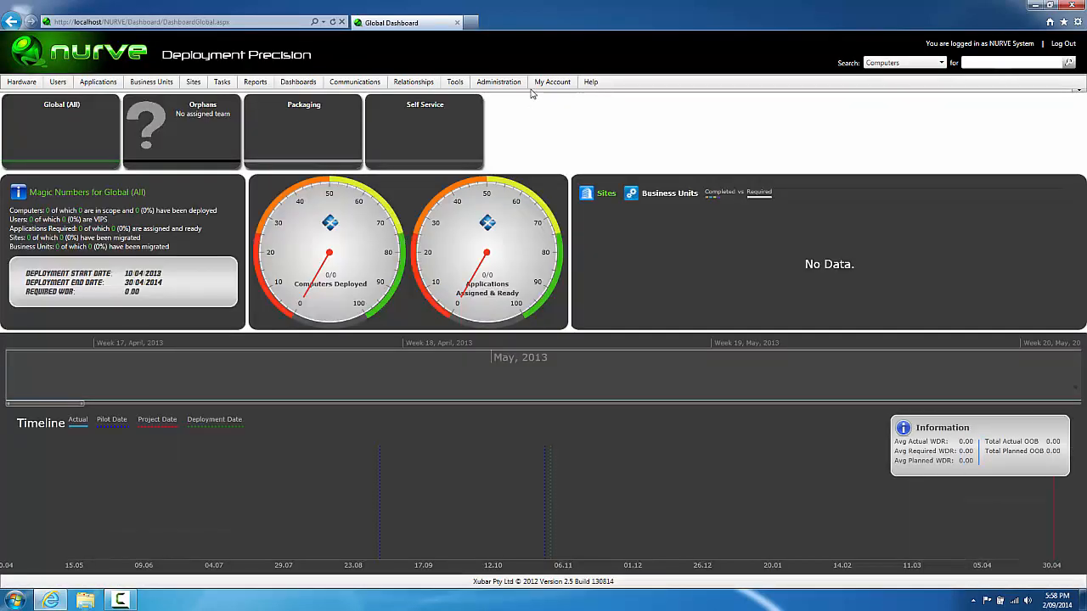
mouse_move(519, 85)
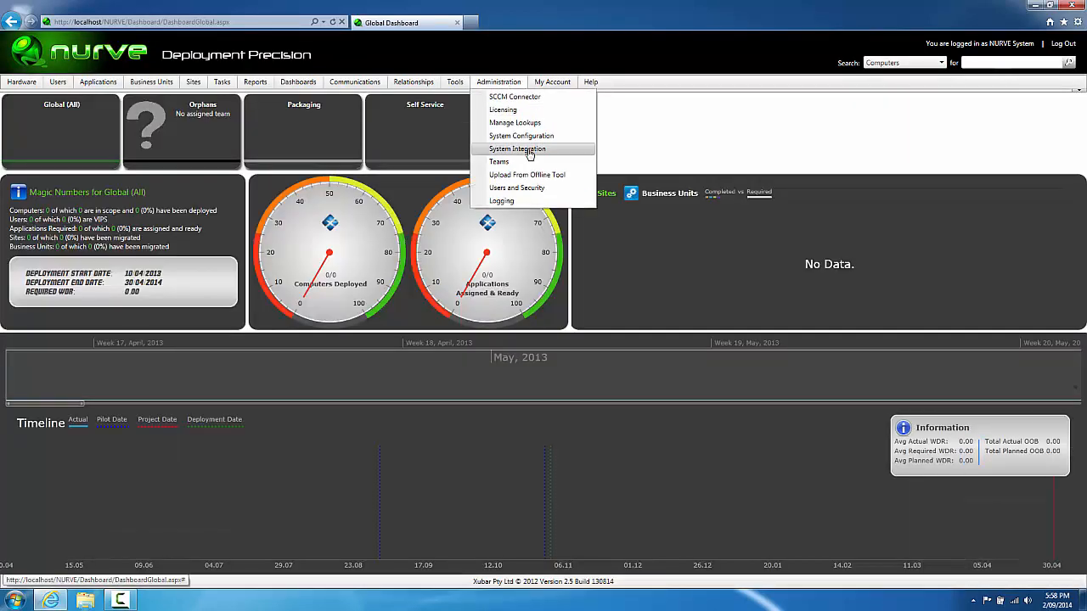
click(534, 191)
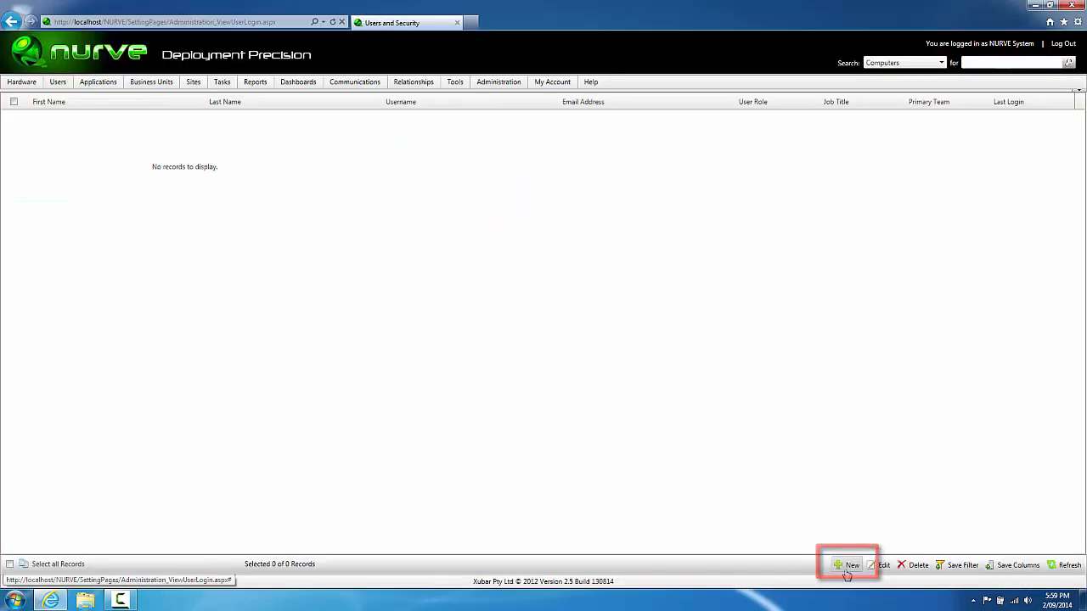
Step: Create a new user with first name, last name, username and e-mail, with account type Admin
click(848, 566)
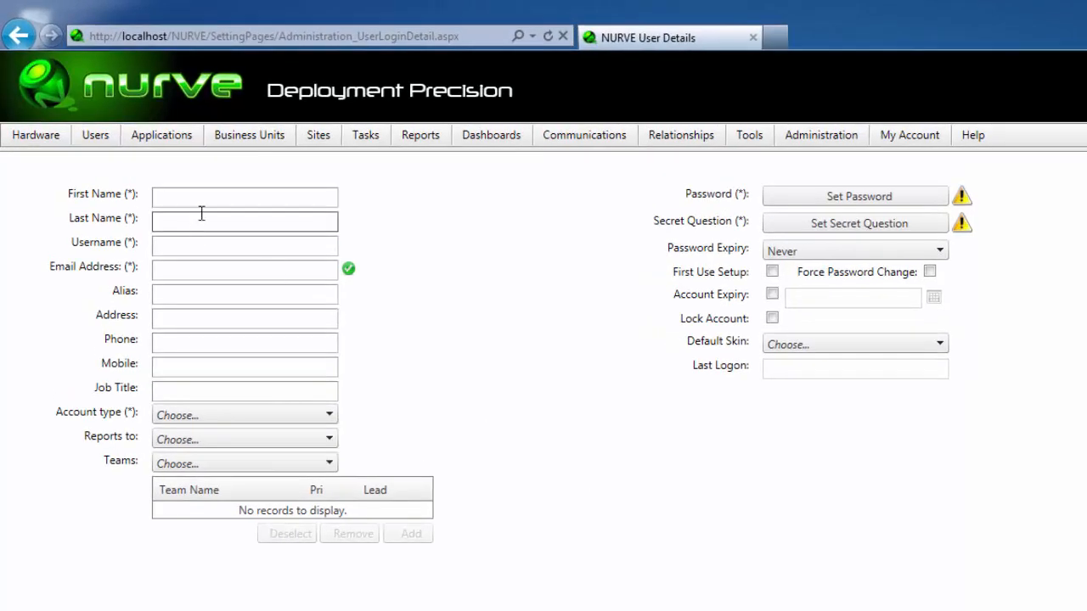
click(197, 204)
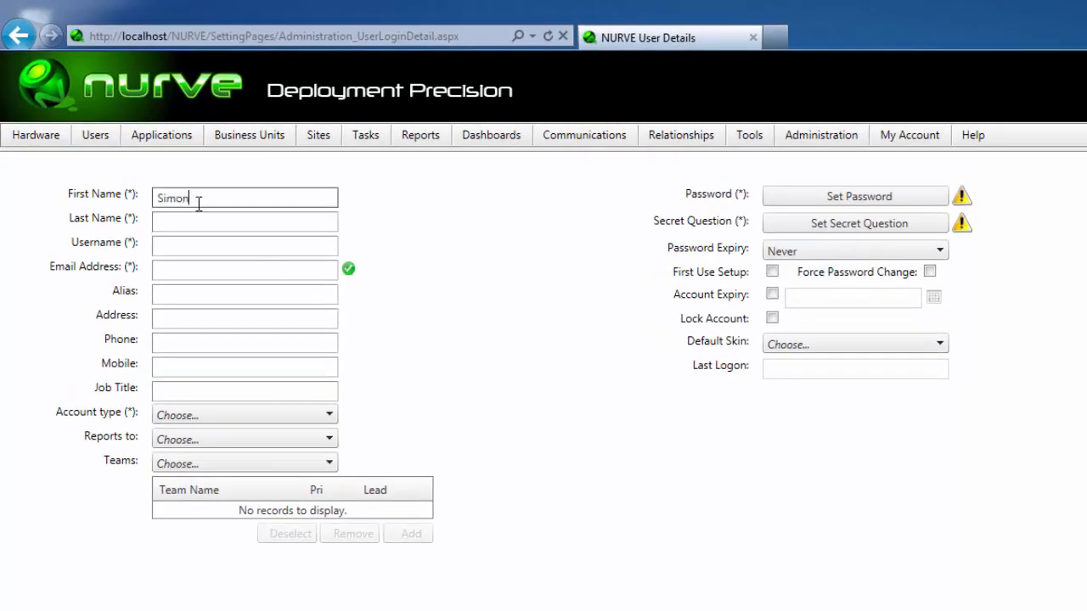
key(Tab)
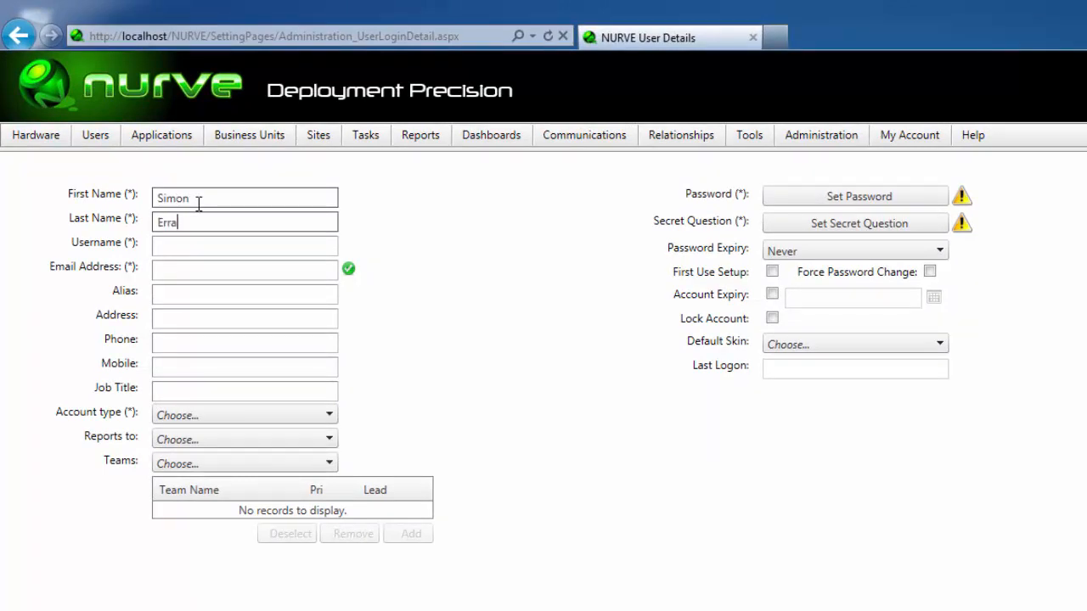
key(Tab)
text(simon)
key(Tab)
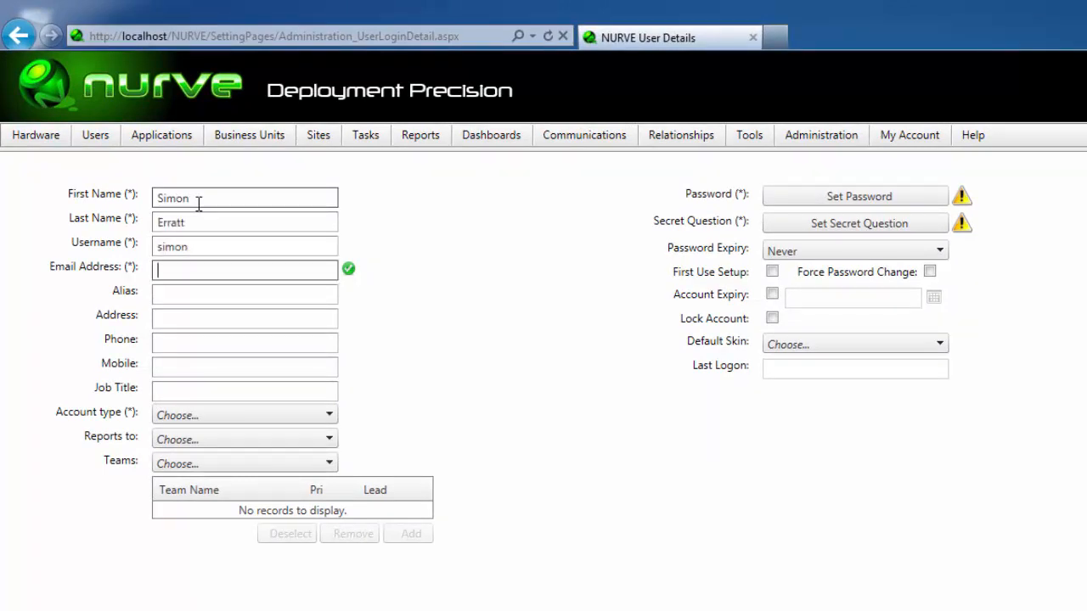
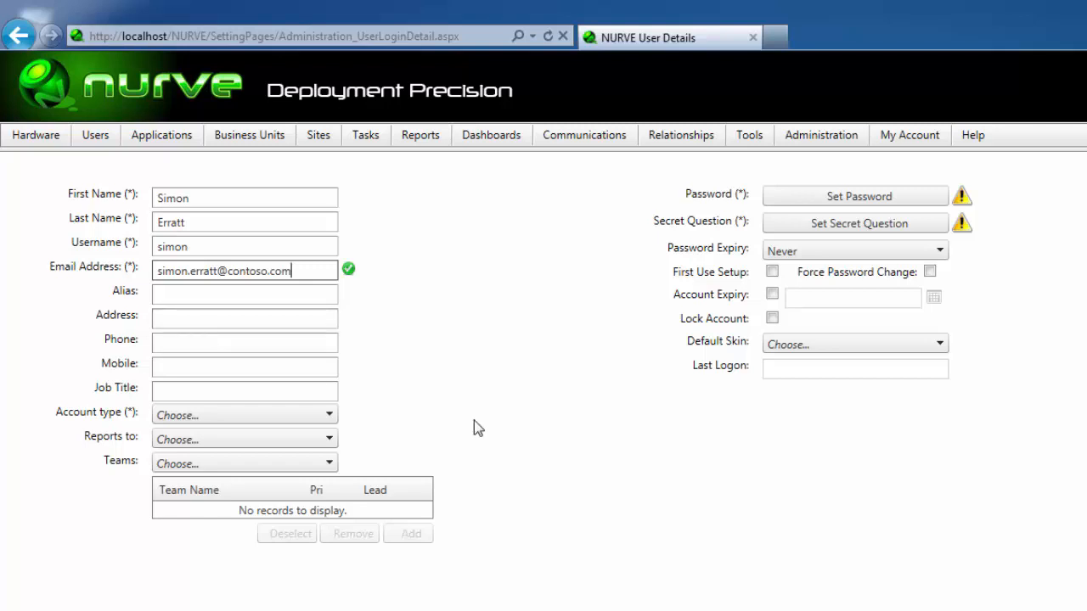
click(300, 421)
click(316, 436)
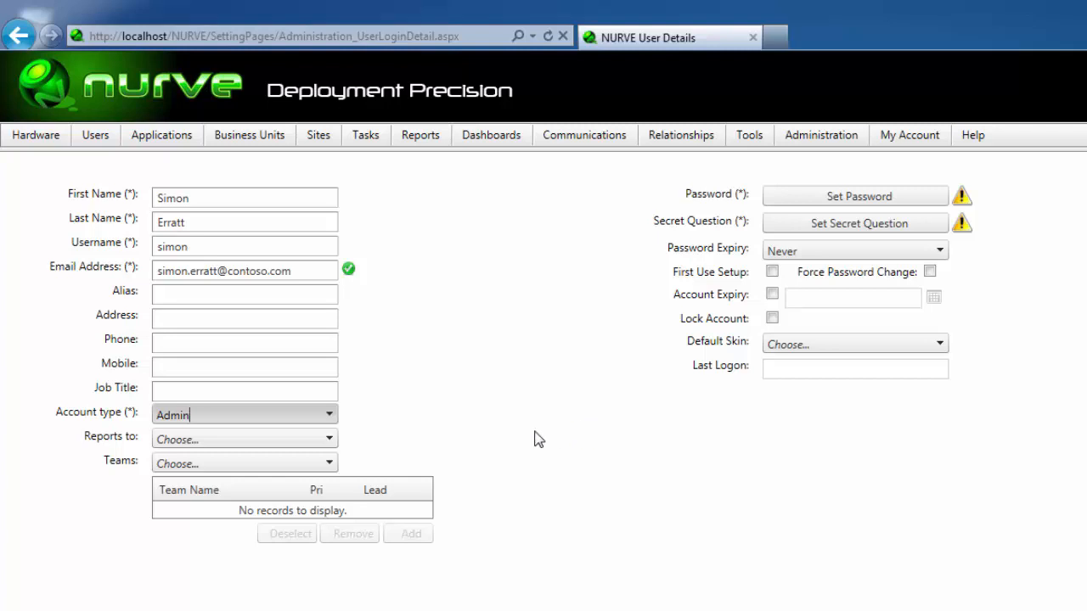
Step: Set and confirm a password for the new user
click(815, 200)
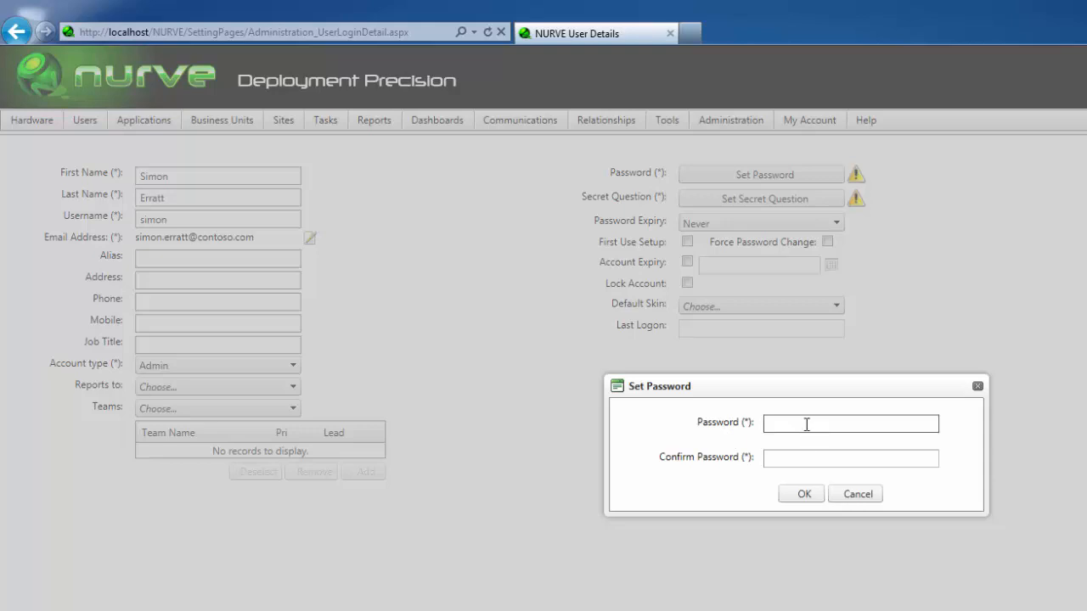
text(••••••••)
key(Tab)
text(••••••••)
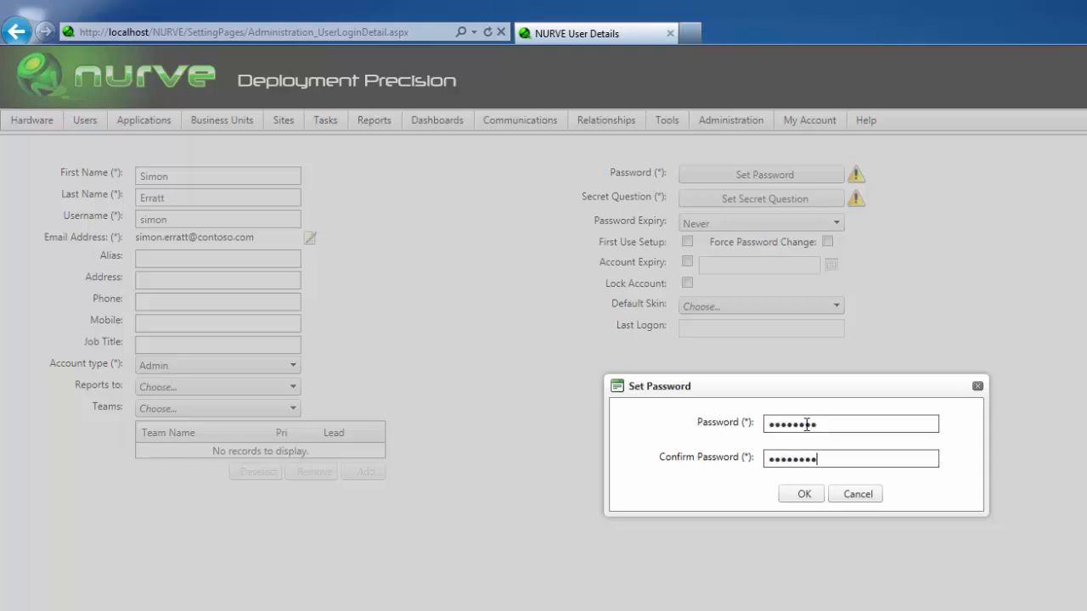
click(813, 499)
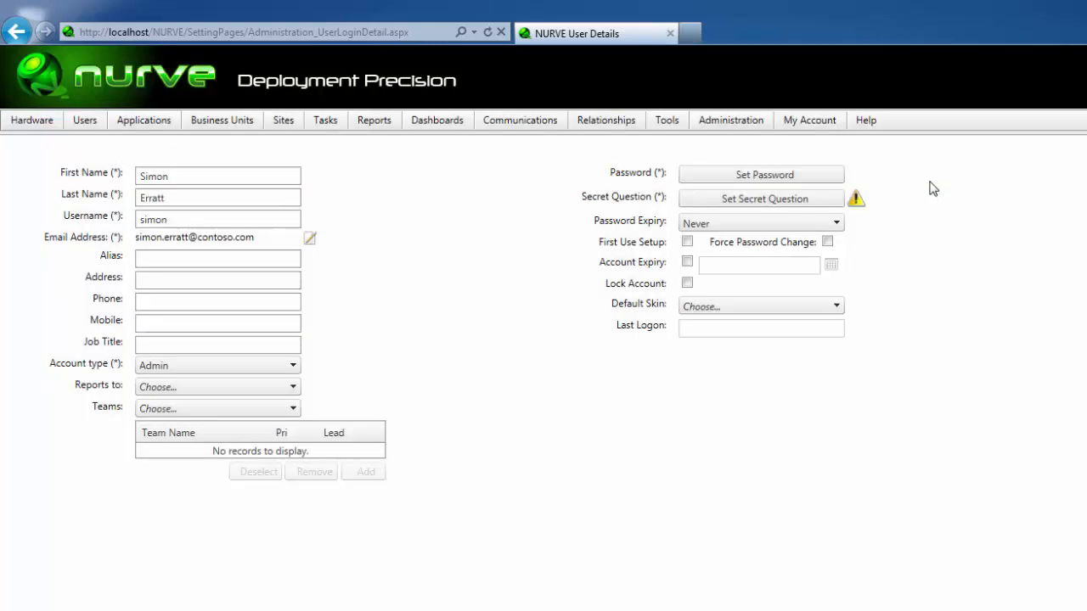
Step: Set the secret question 'What is your favourite city?' with its answer and save the account
click(819, 204)
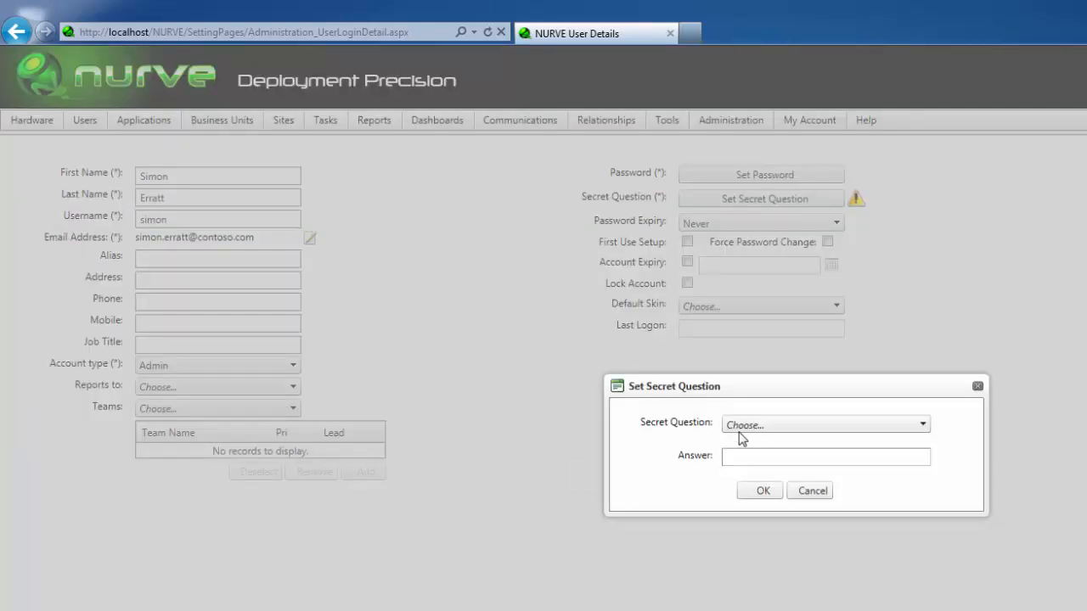
click(739, 428)
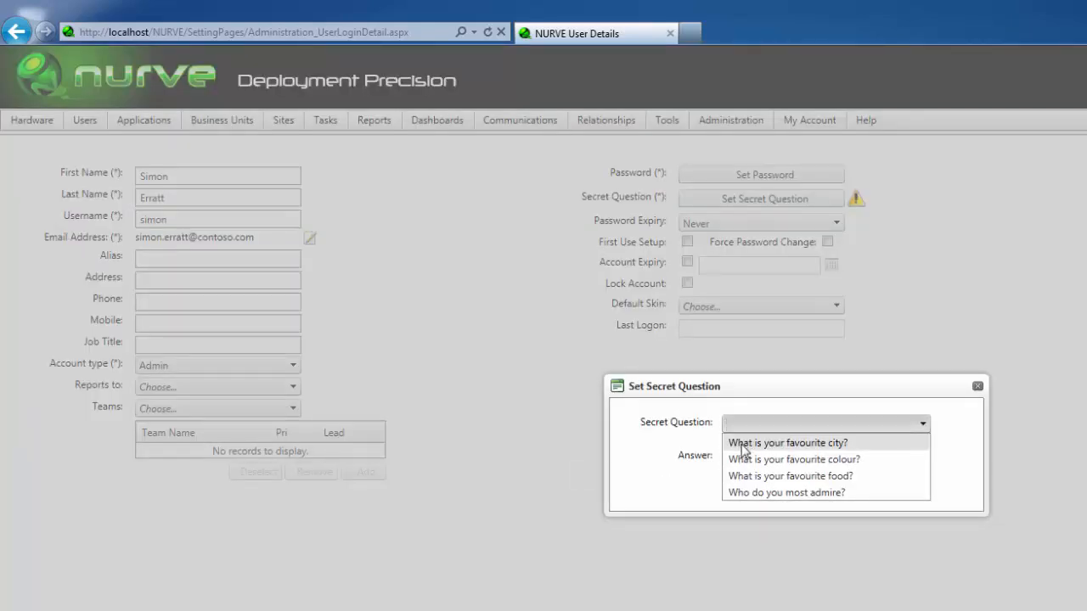
click(736, 441)
click(736, 458)
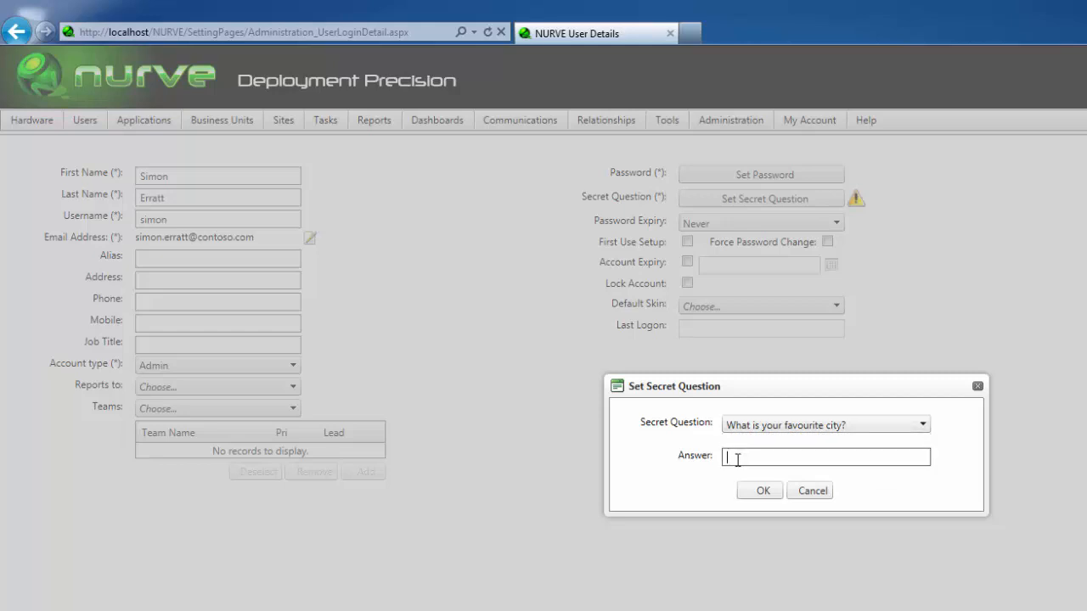
text(•••)
click(748, 493)
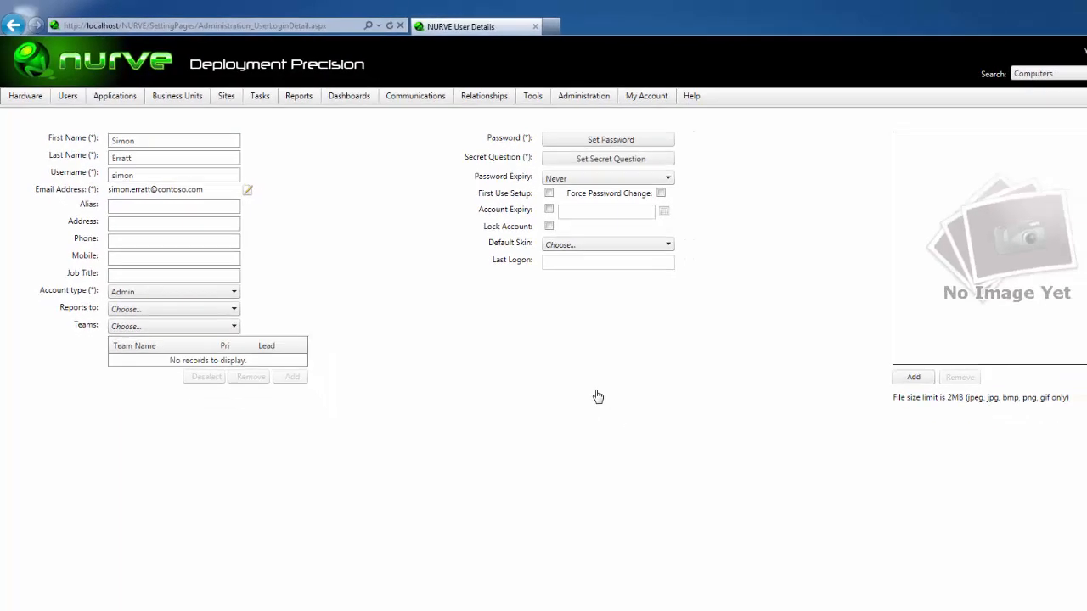
click(988, 566)
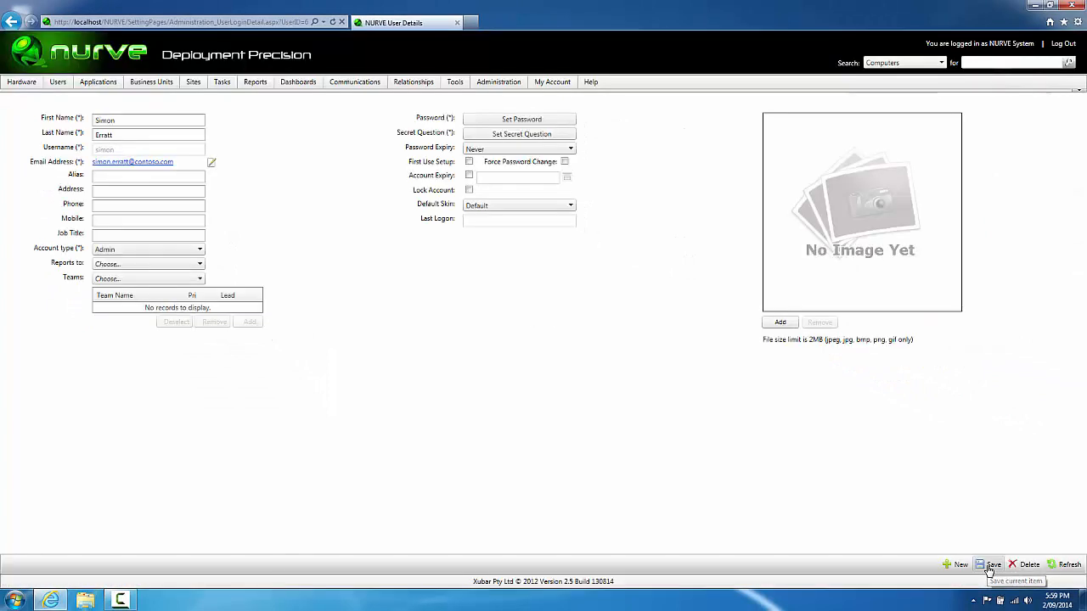
Step: Log out and sign back in with the new admin user's username and password
click(1061, 44)
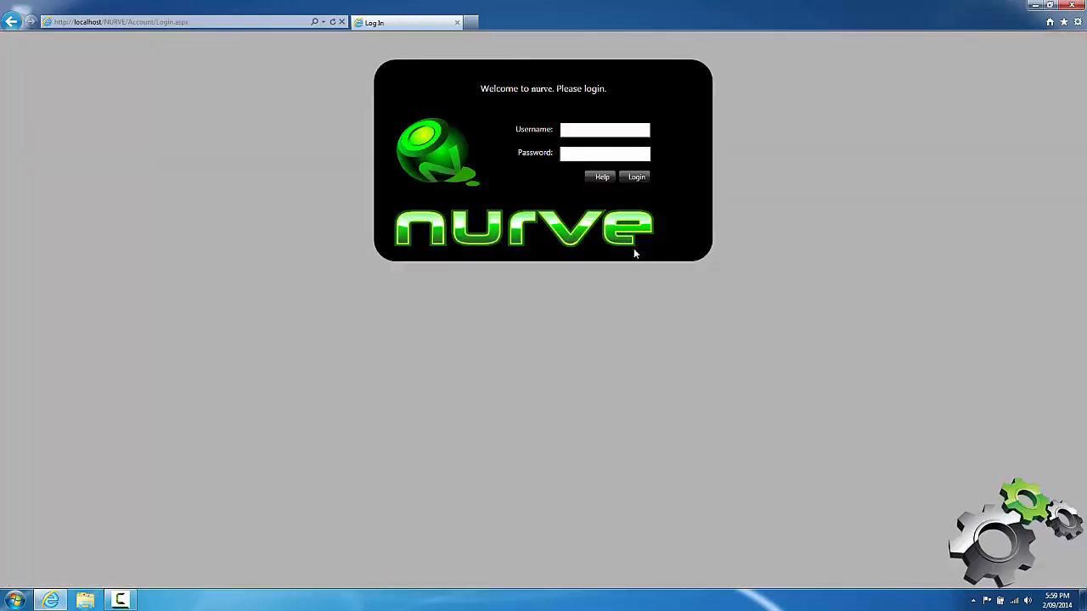
text(simon)
key(Tab)
text(password)
key(Return)
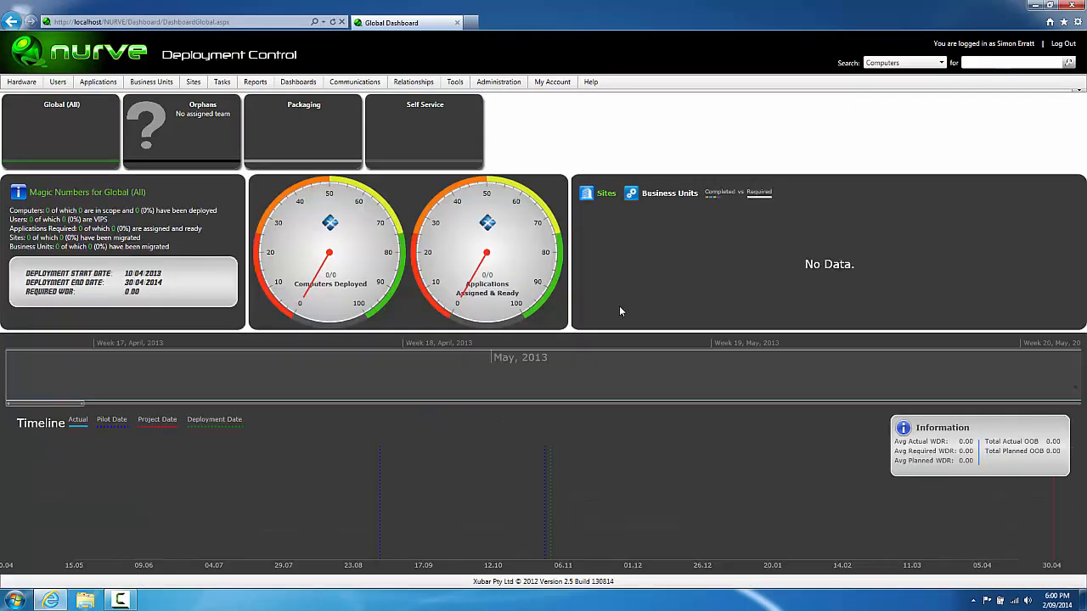
Step: Open the Licensing page and browse for a licence file, cancelling without choosing one
mouse_move(501, 85)
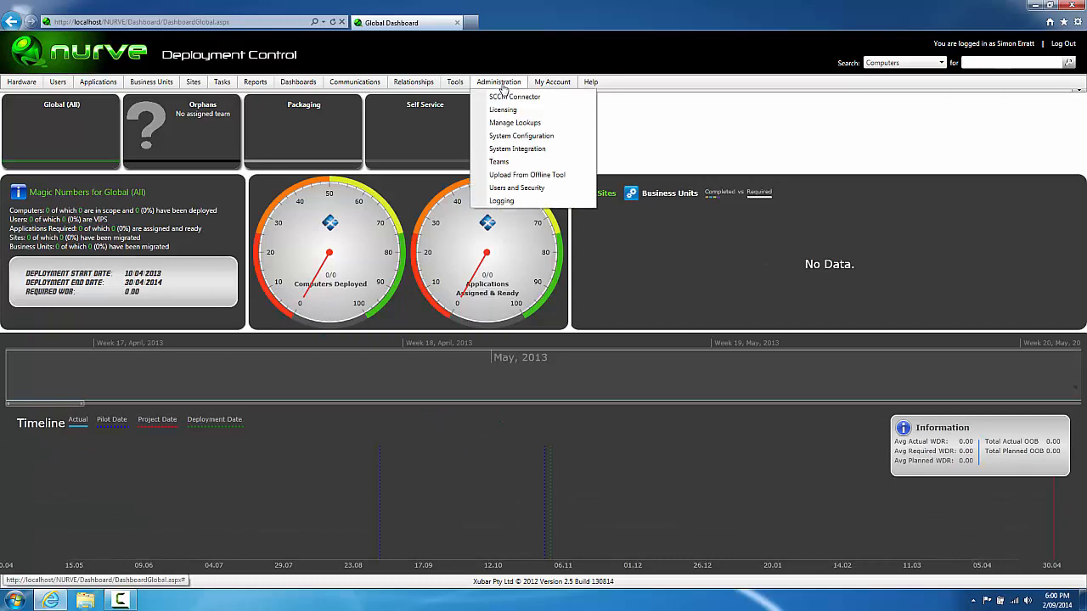
click(505, 110)
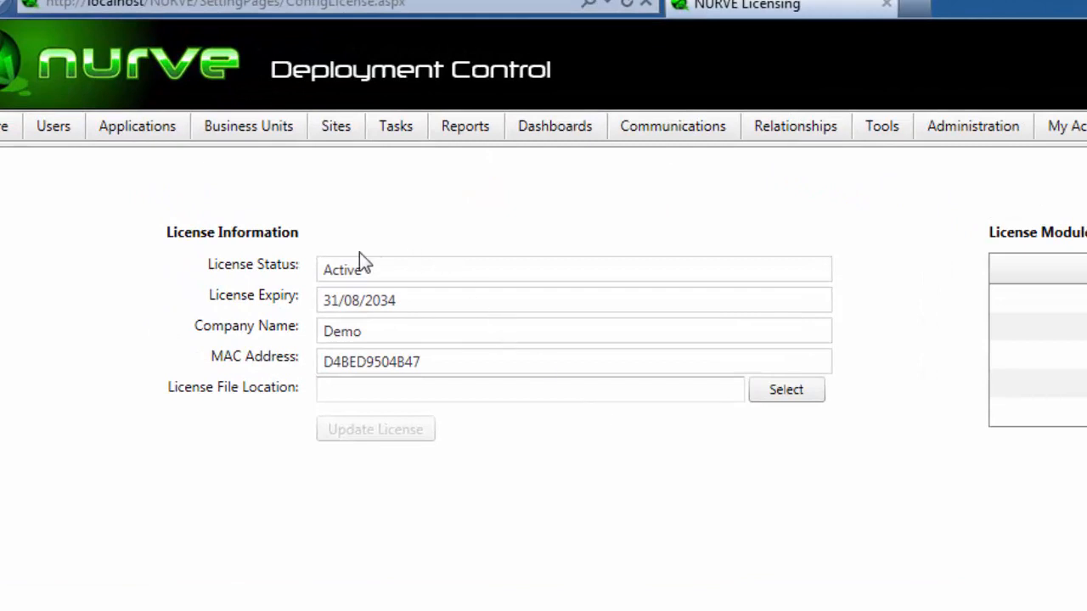
click(758, 398)
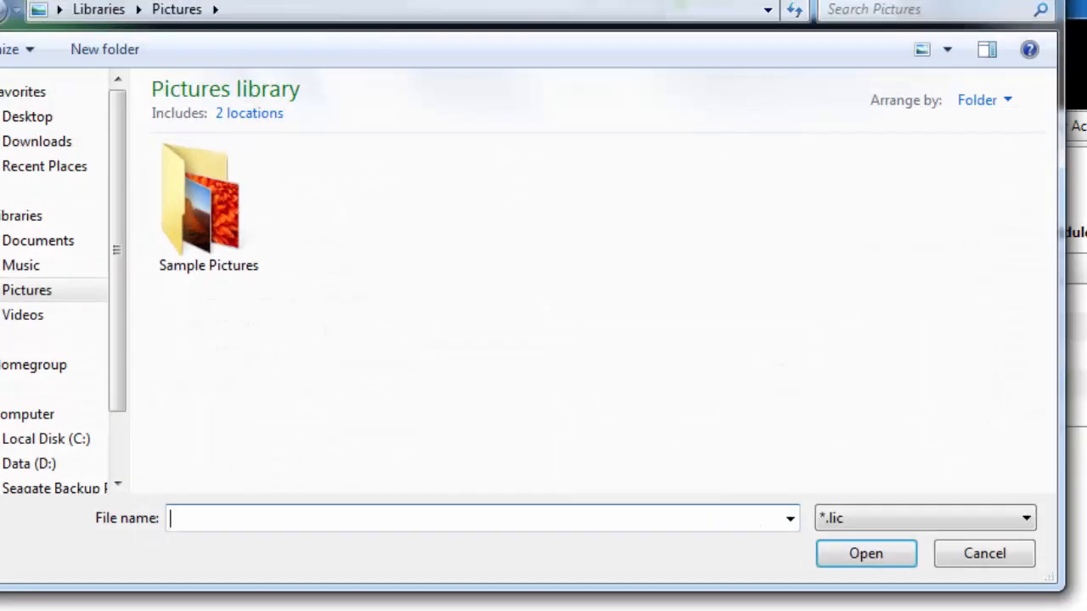
click(987, 567)
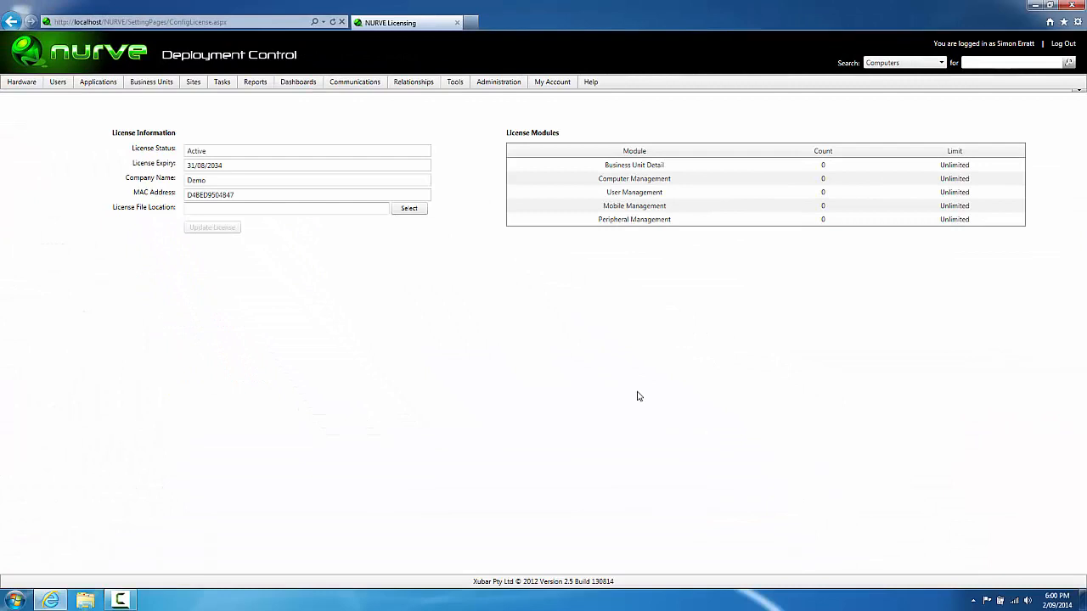
Step: Open System Configuration and review the time format, date format and project date fields
mouse_move(484, 85)
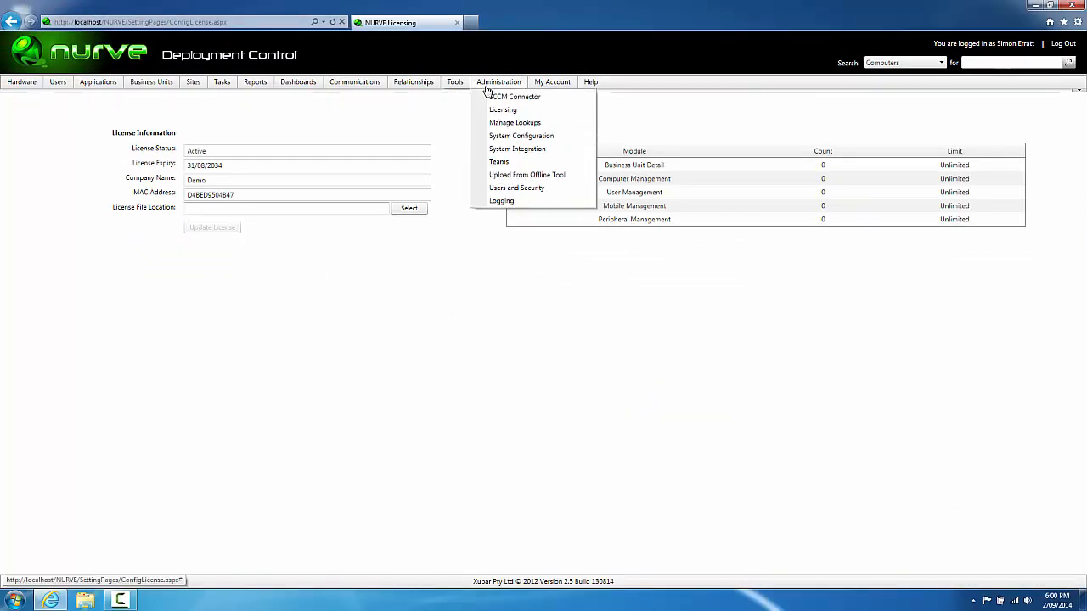
click(510, 137)
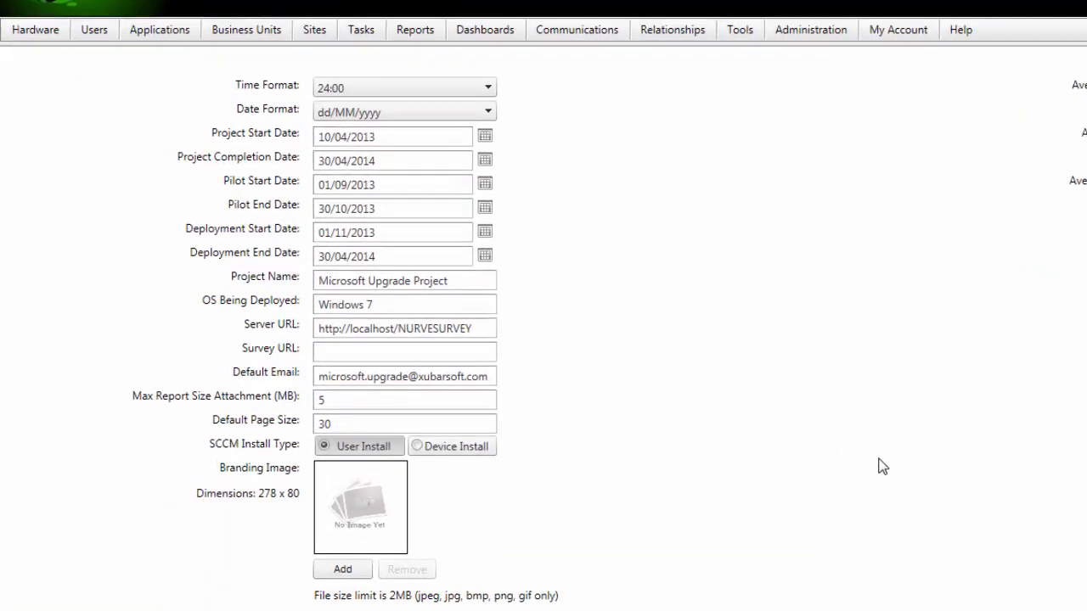
click(432, 94)
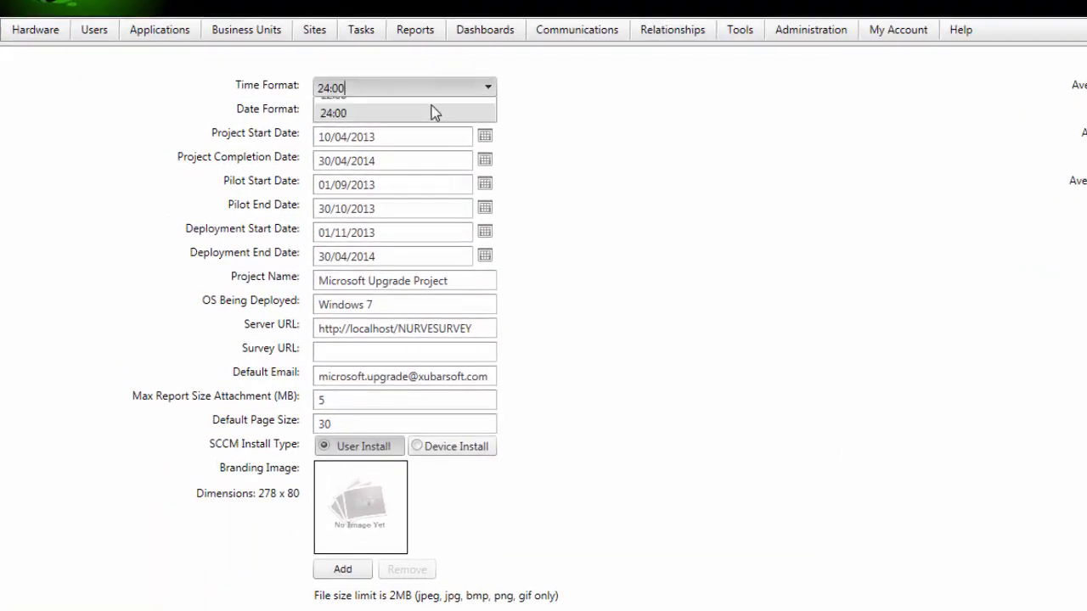
click(488, 118)
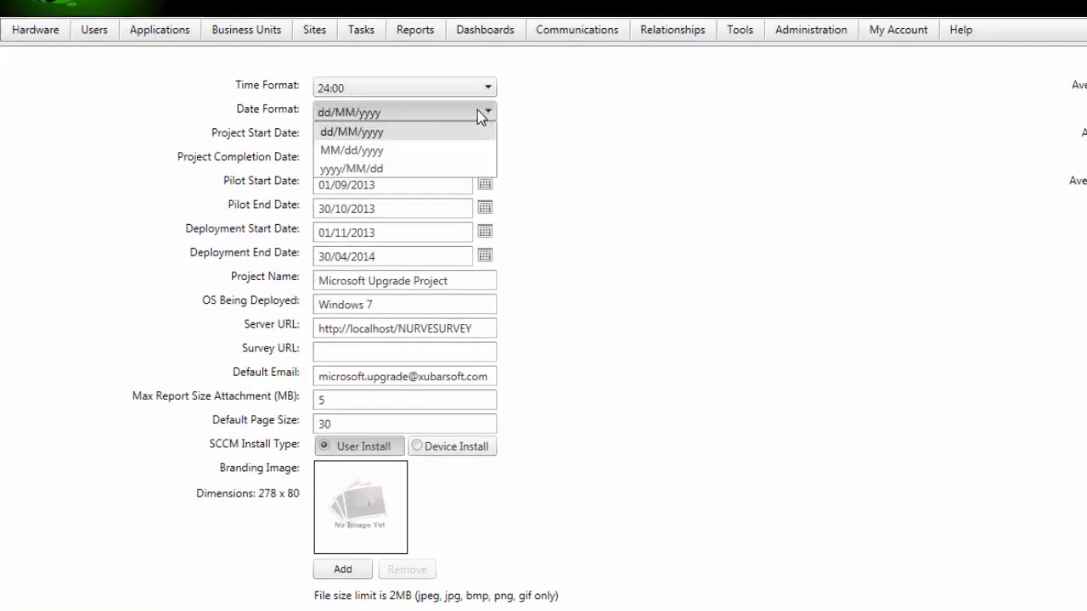
click(614, 162)
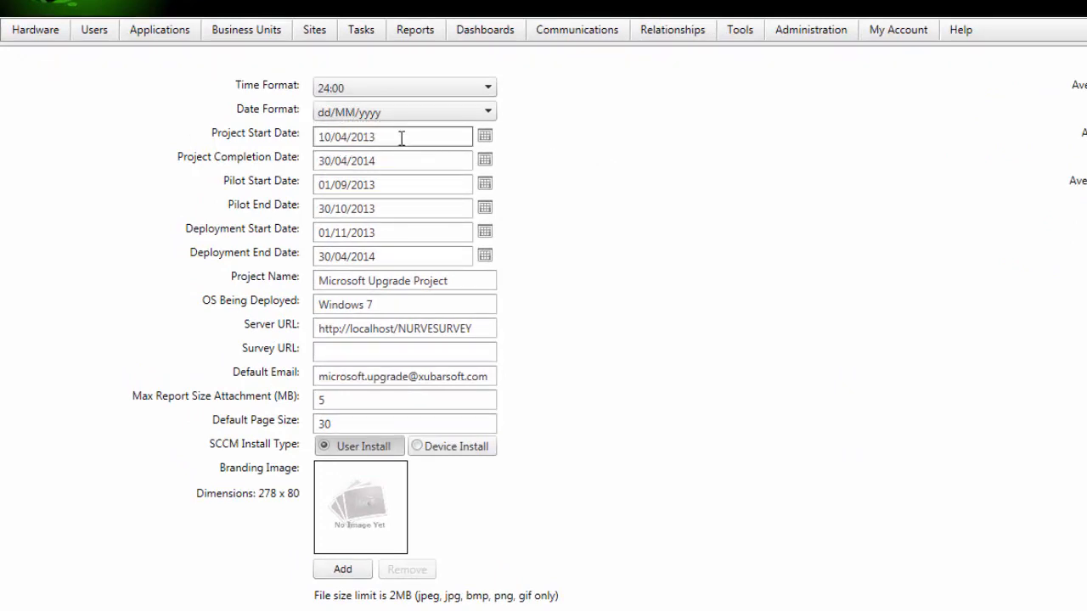
click(400, 136)
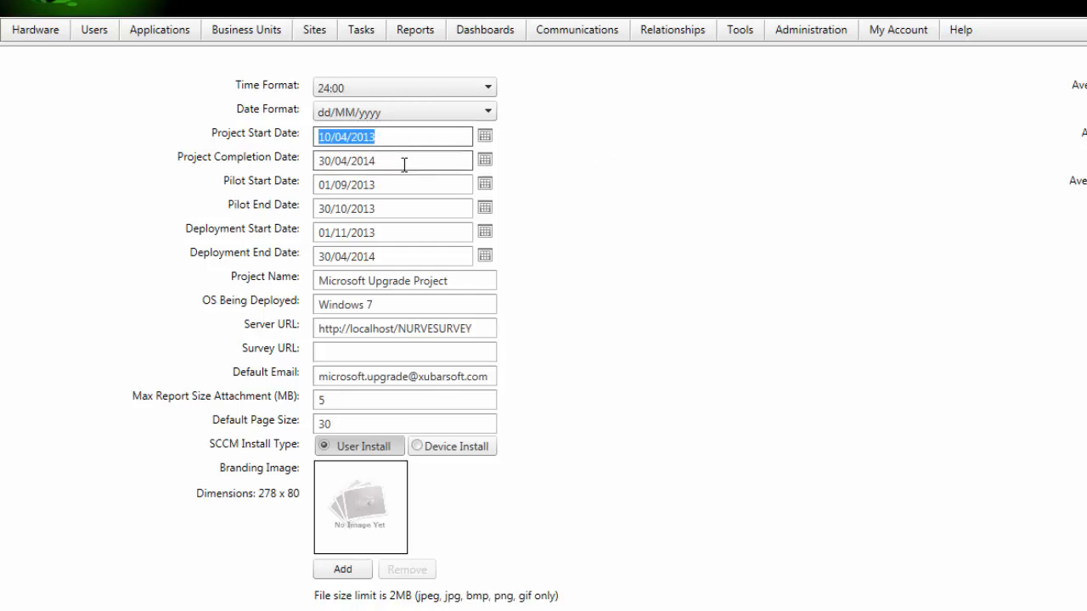
click(405, 164)
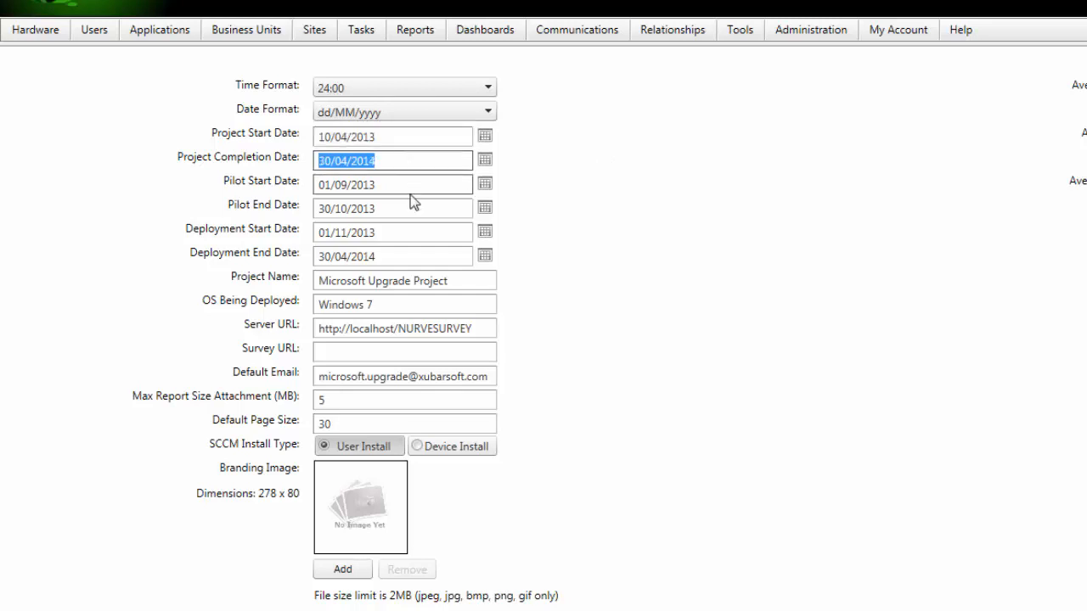
click(411, 188)
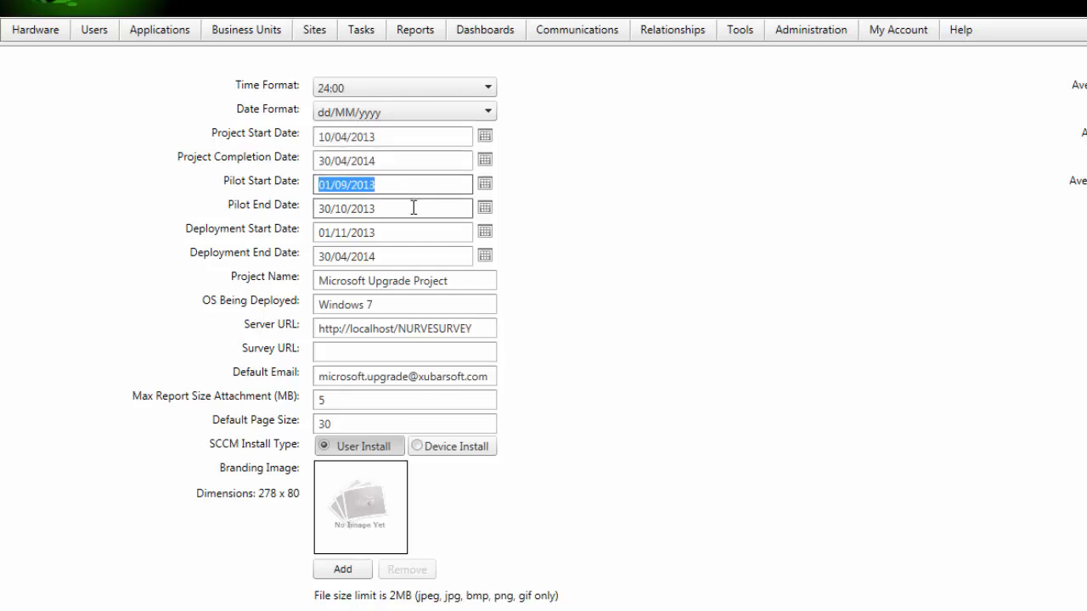
click(413, 208)
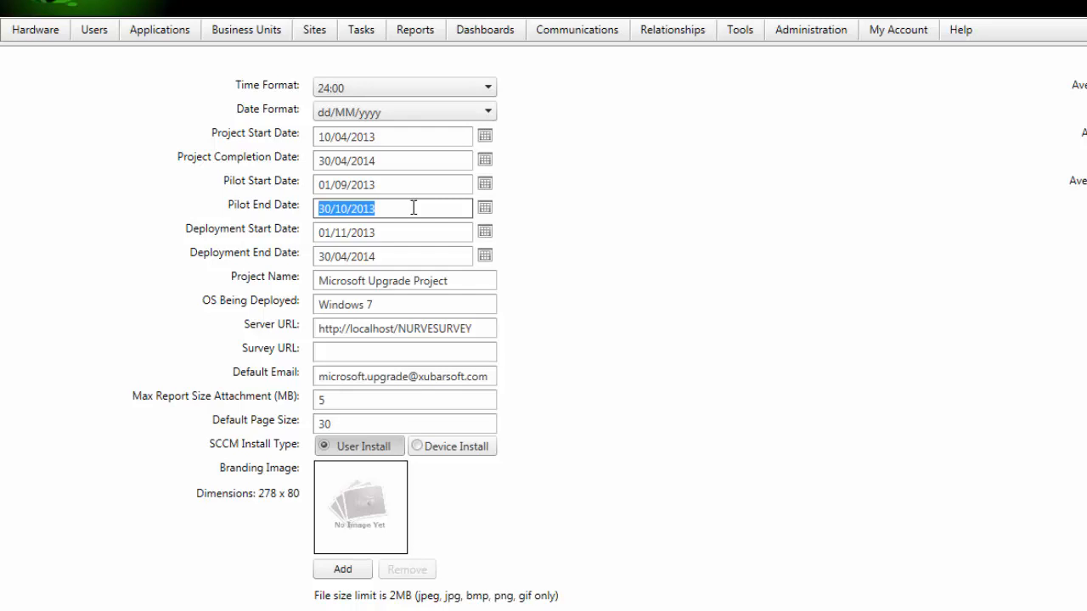
click(411, 229)
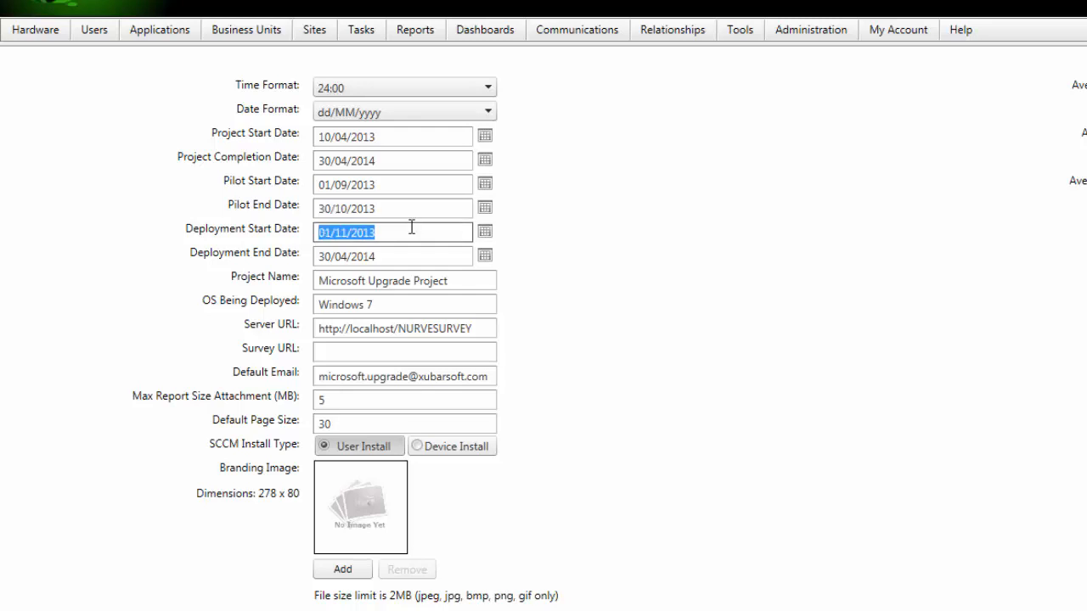
click(409, 253)
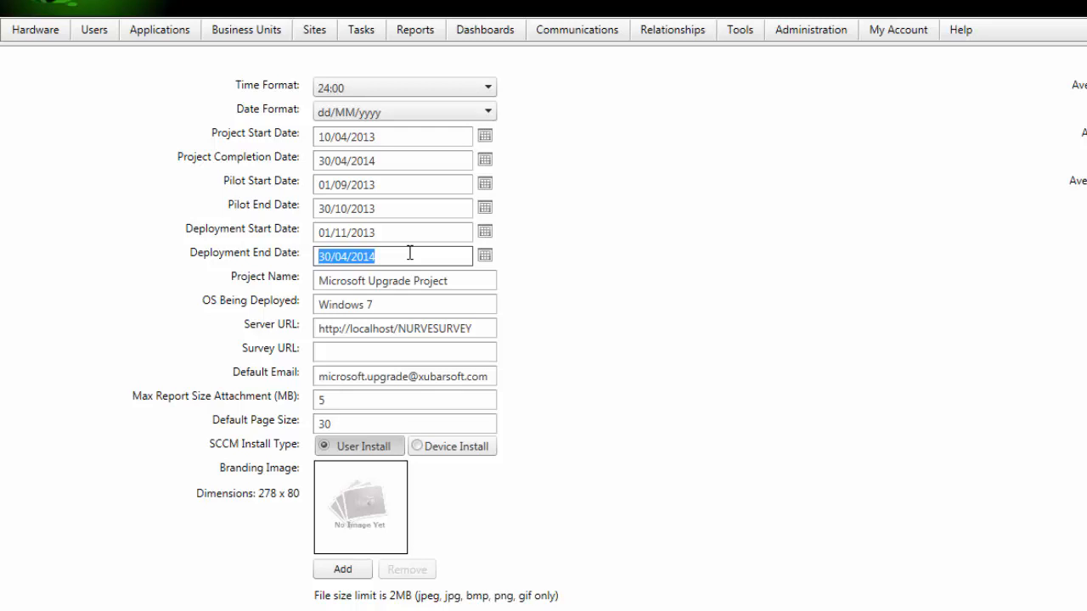
click(456, 280)
drag(455, 280, 80, 260)
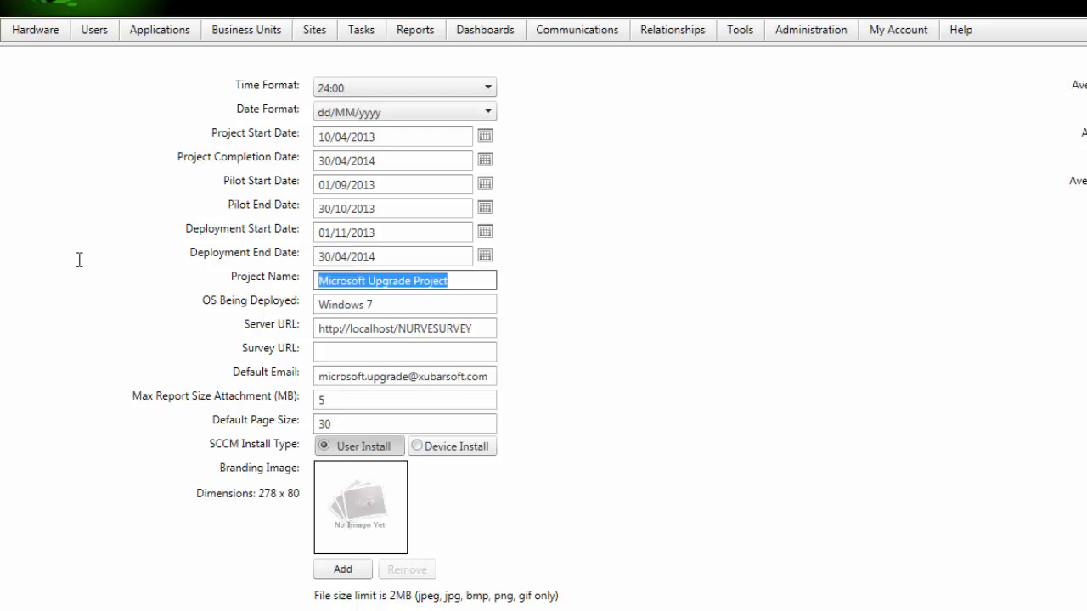
click(557, 313)
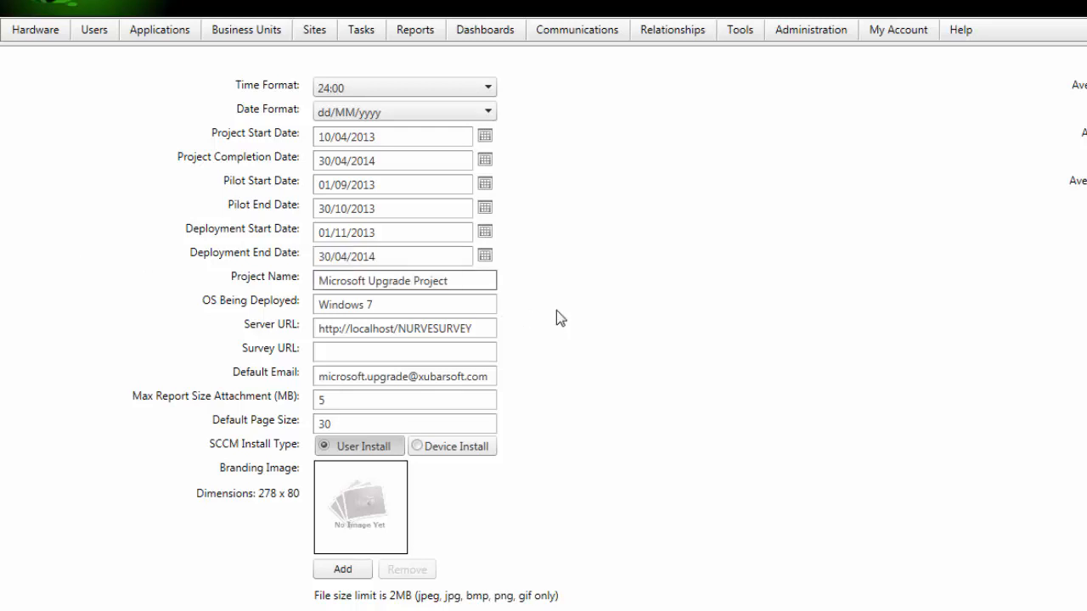
click(402, 307)
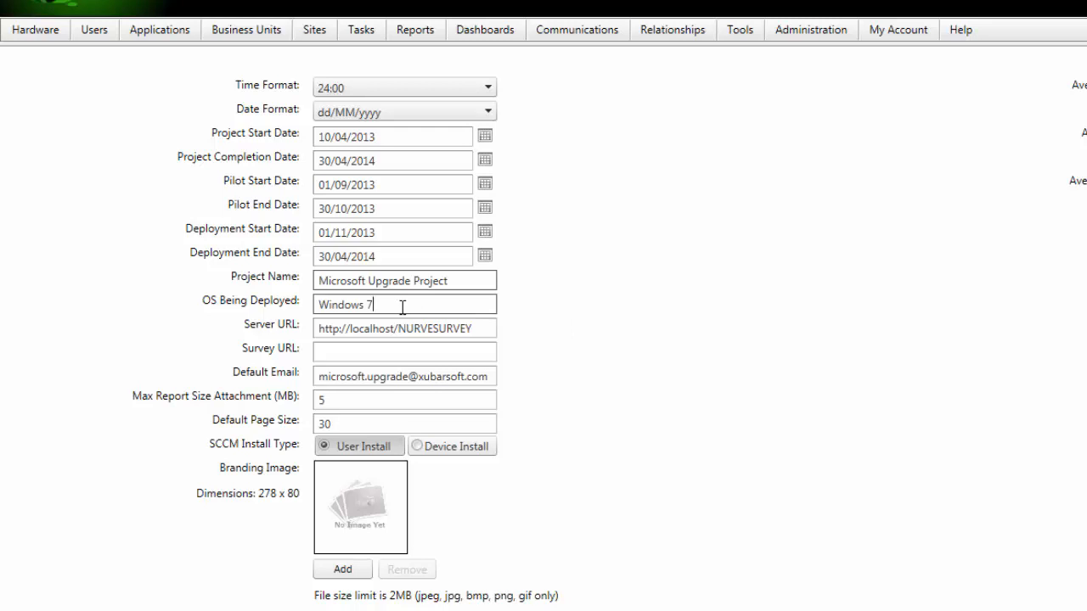
click(333, 327)
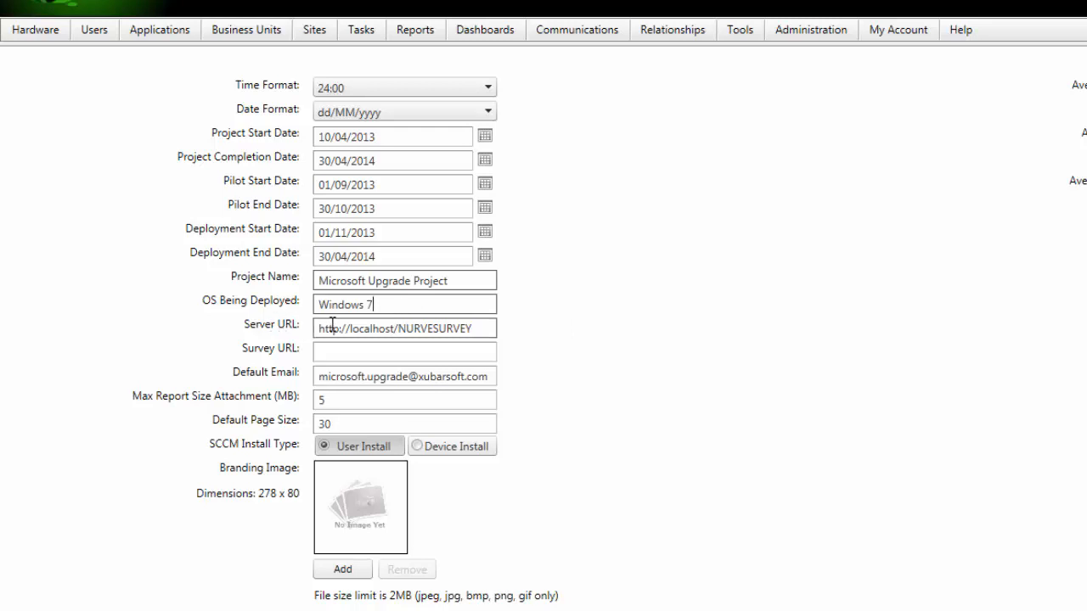
drag(432, 328, 579, 340)
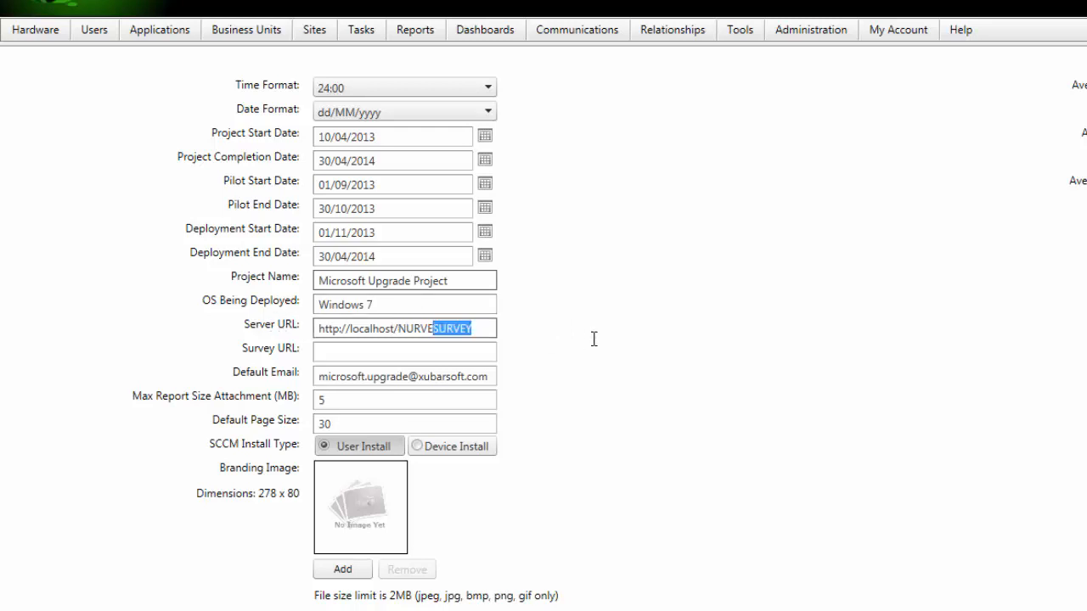
key(BackSpace)
click(375, 376)
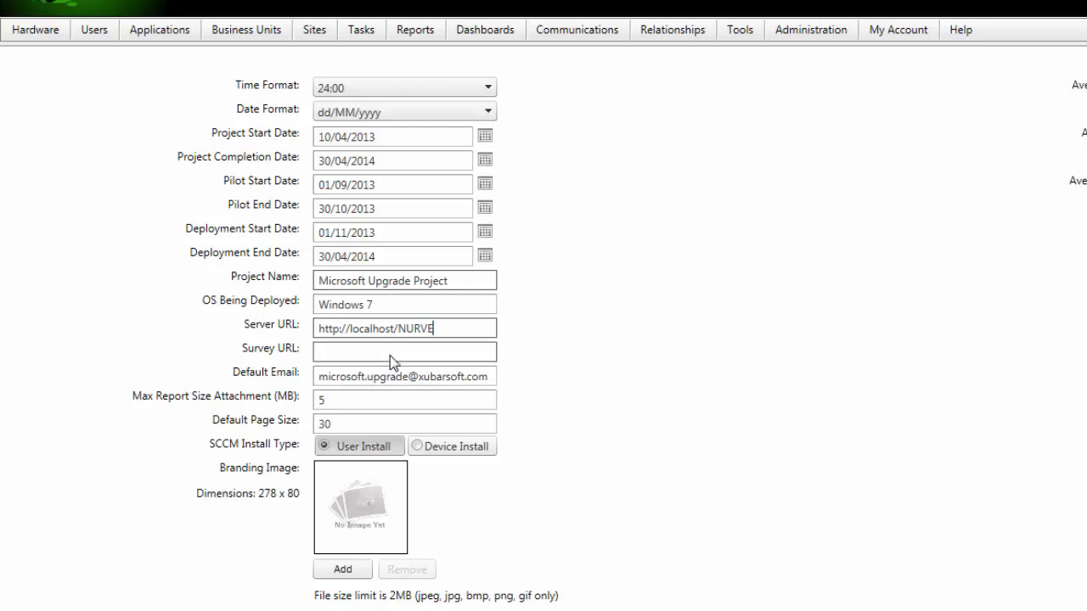
key(Left)
key(Left)
key(Left)
key(Left)
key(Left)
key(ctrl+shift+Left)
key(ctrl+shift+Left)
key(ctrl+shift+Left)
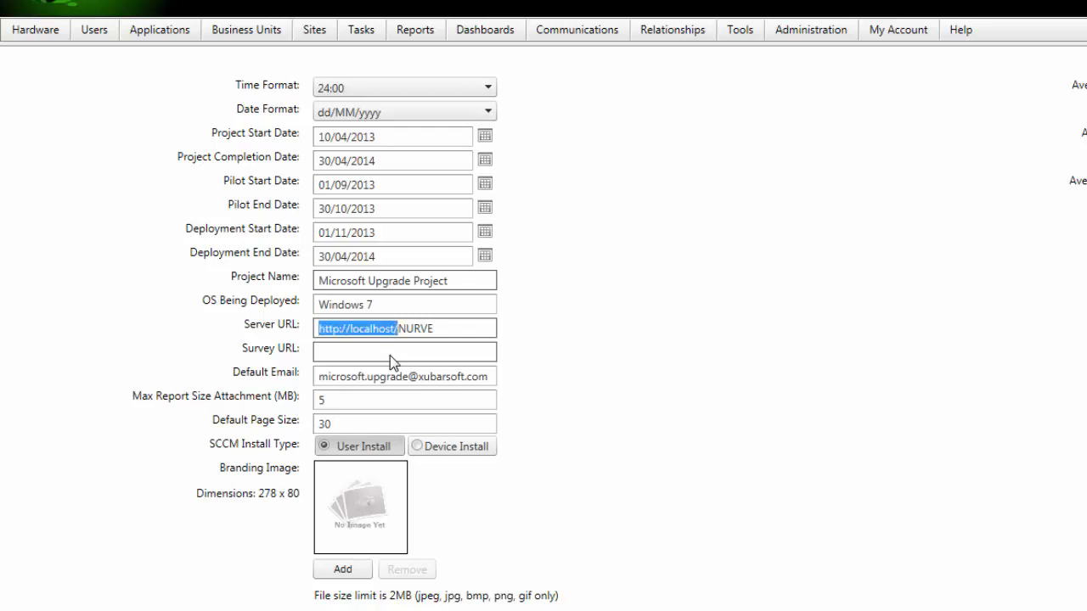
key(ctrl+c)
key(Tab)
key(ctrl+v)
text(Survey)
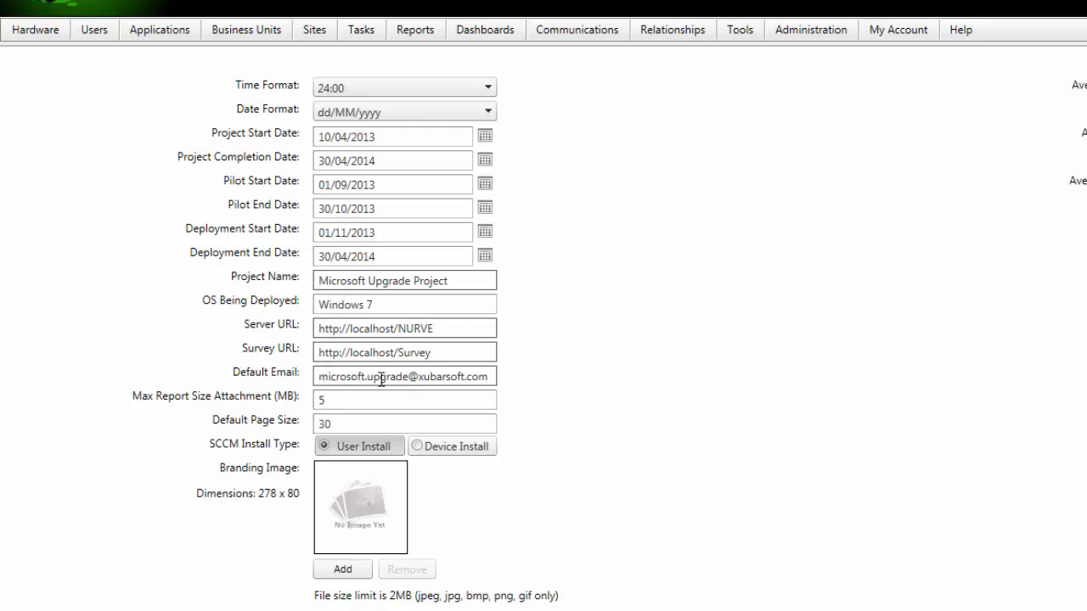
Step: Replace the Default Email domain with contoso
drag(419, 376, 464, 376)
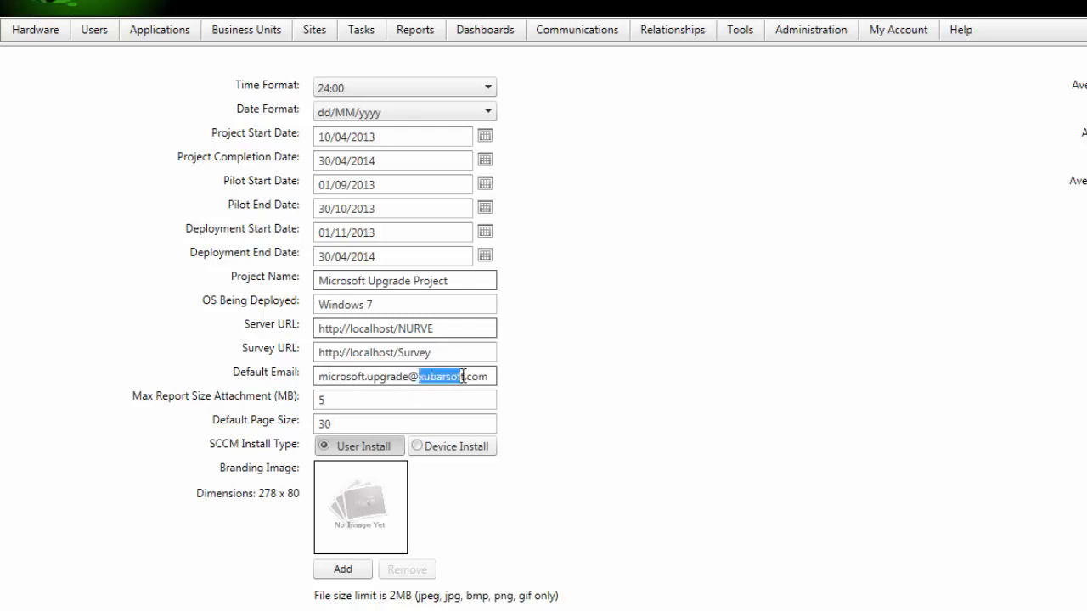
text(contoso)
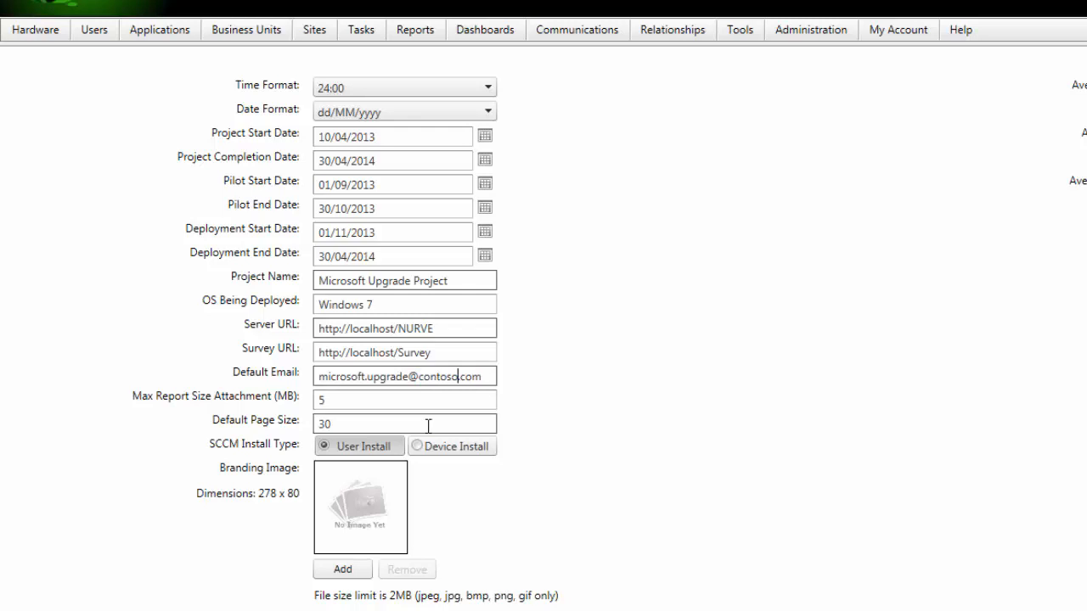
double_click(392, 401)
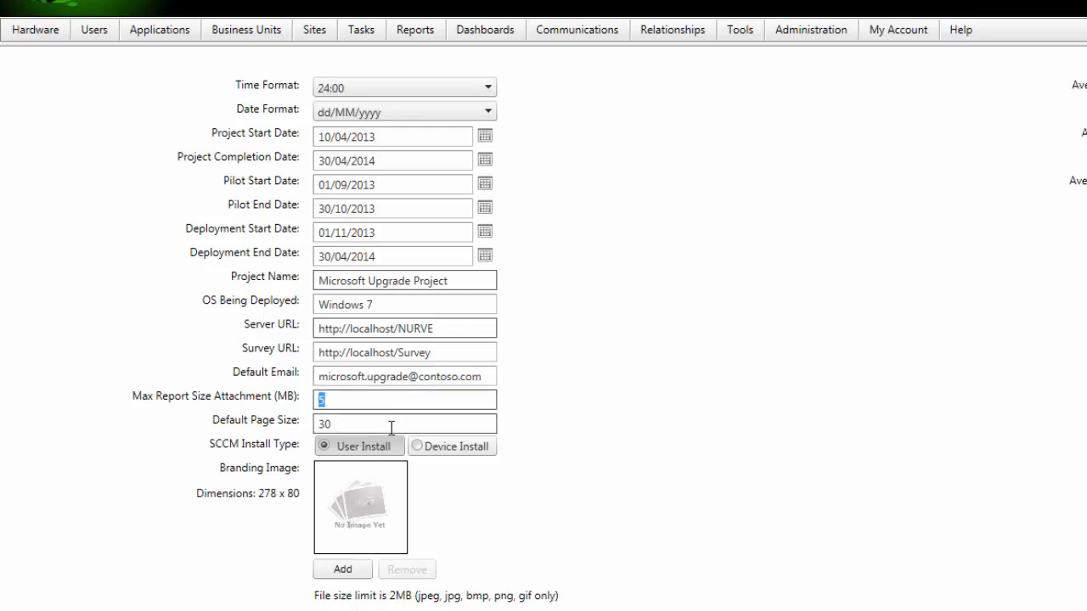
double_click(391, 424)
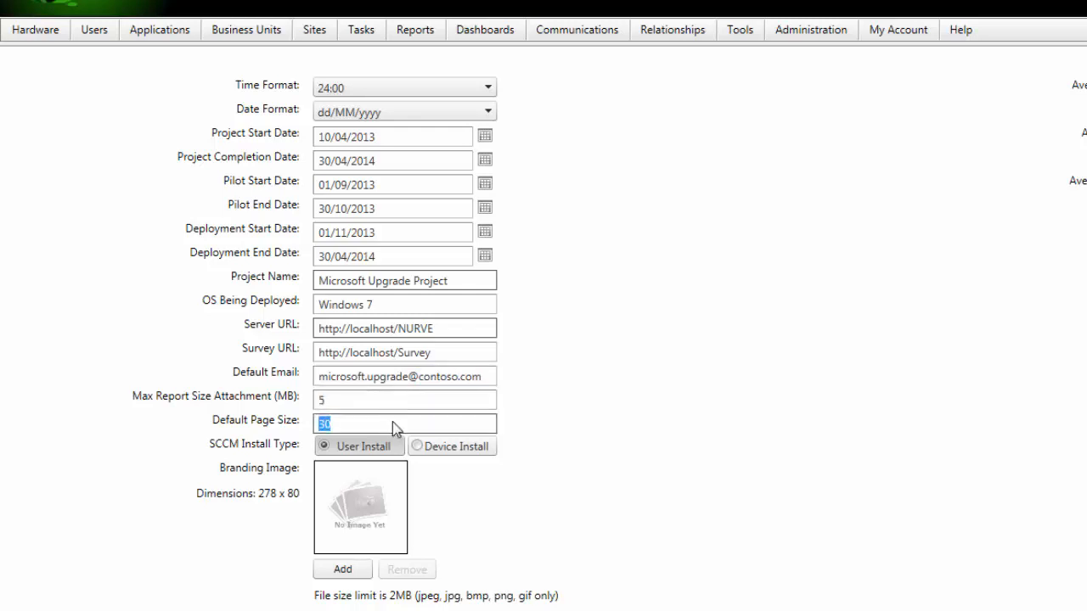
click(392, 423)
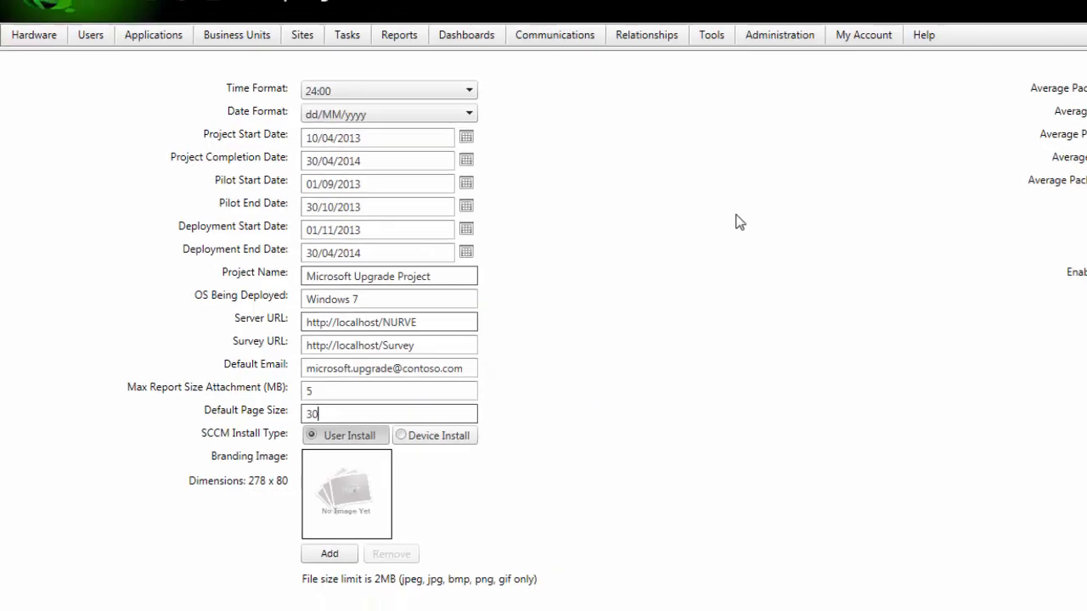
drag(675, 103, 746, 106)
click(745, 107)
click(683, 49)
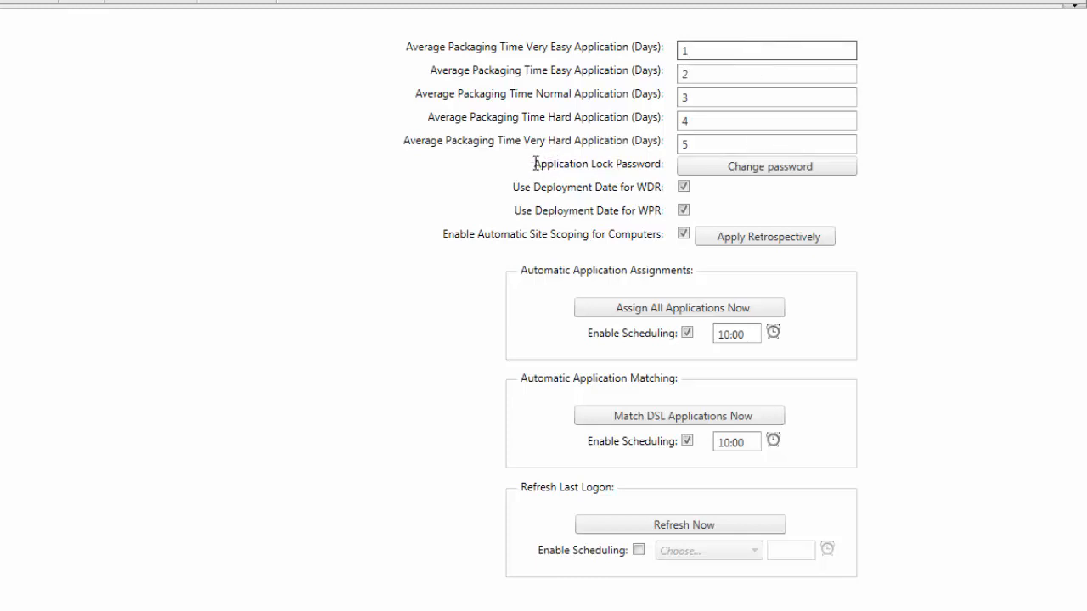
drag(534, 164, 665, 164)
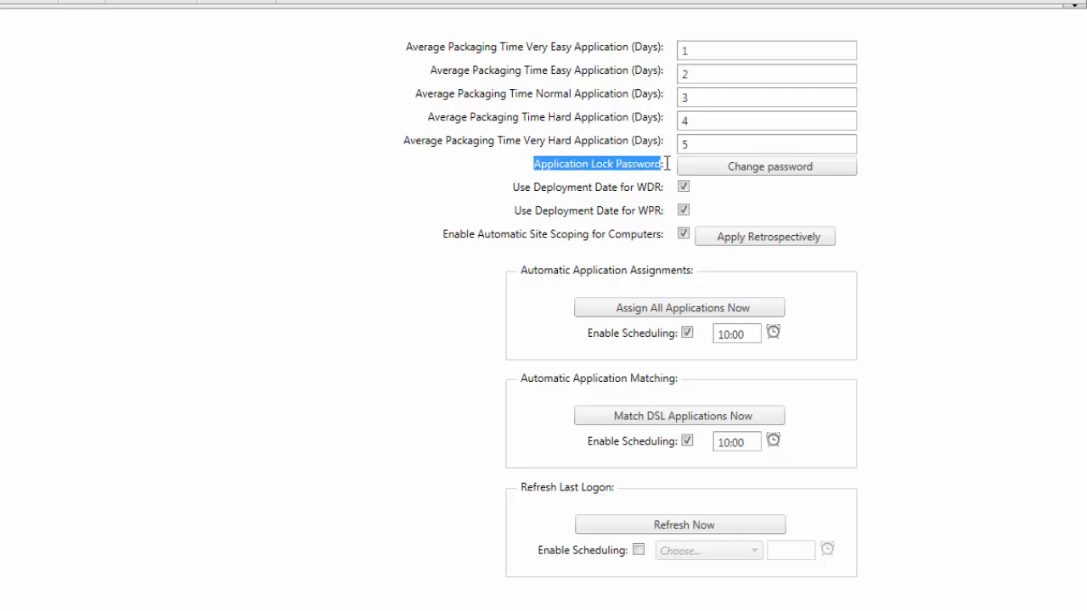
click(667, 164)
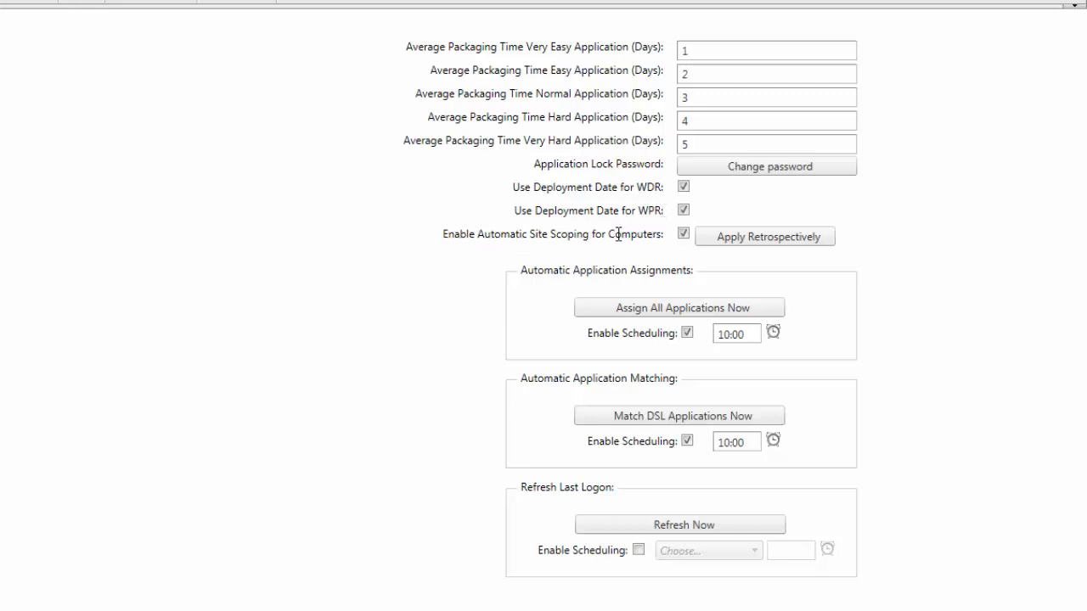
Step: Highlight the Automatic Site Scoping for Computers label, then bring up the Administration menu
drag(661, 234, 470, 231)
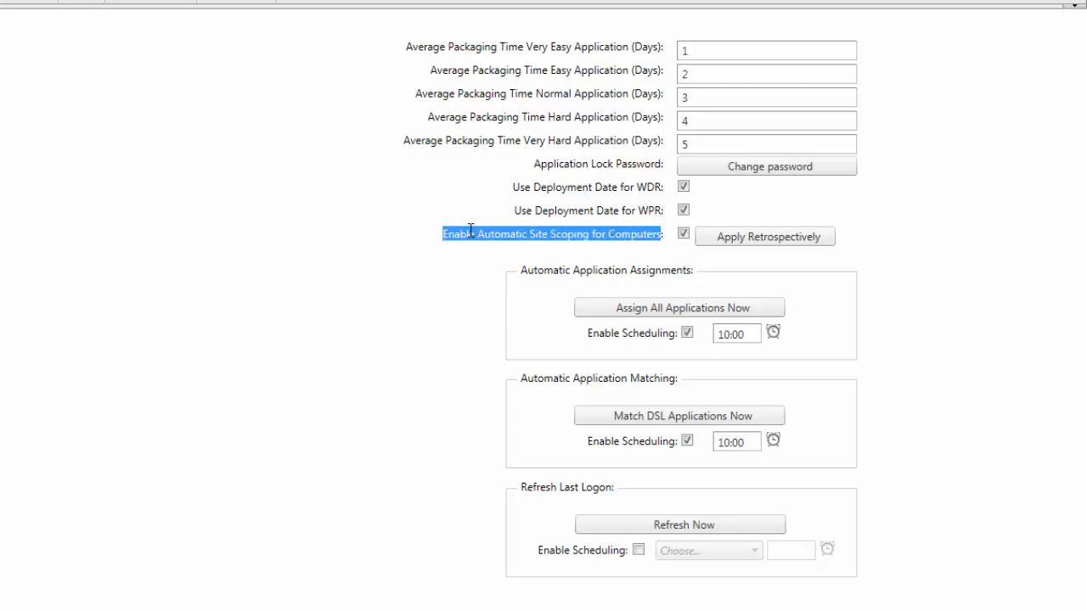
click(543, 209)
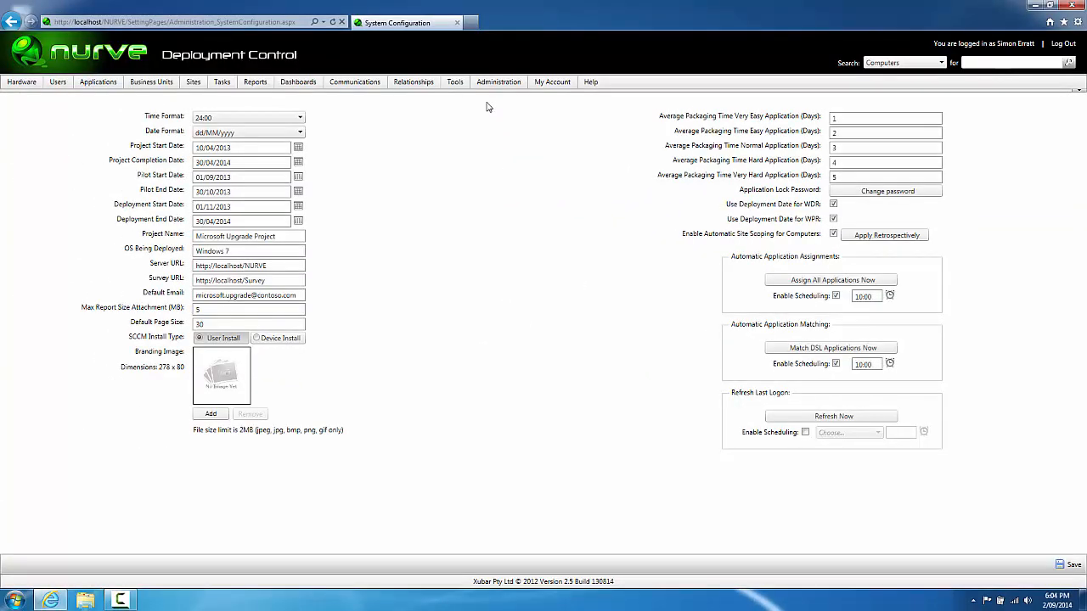
mouse_move(498, 91)
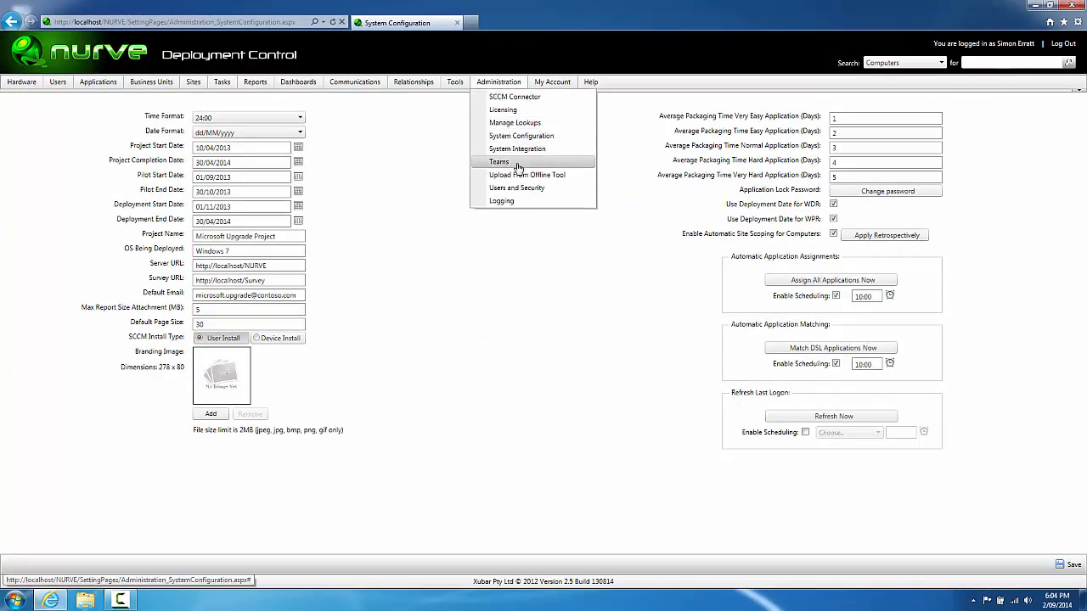
Step: Set the LDAP Server Name to srv01 and the LDAP string to LDAP://DC=contoso,DC=com
click(558, 151)
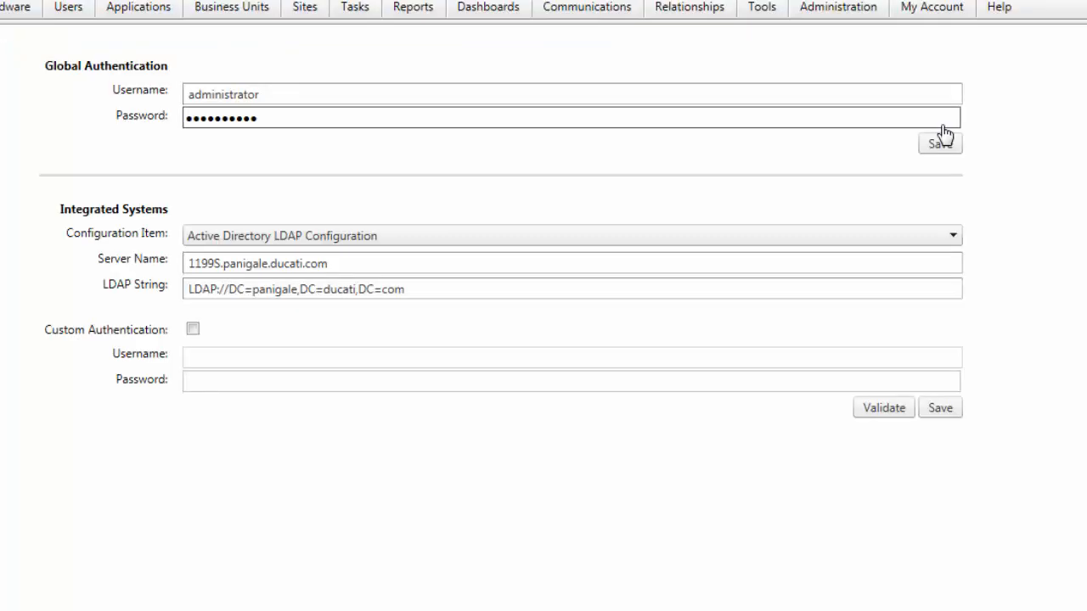
triple_click(482, 265)
text(conto)
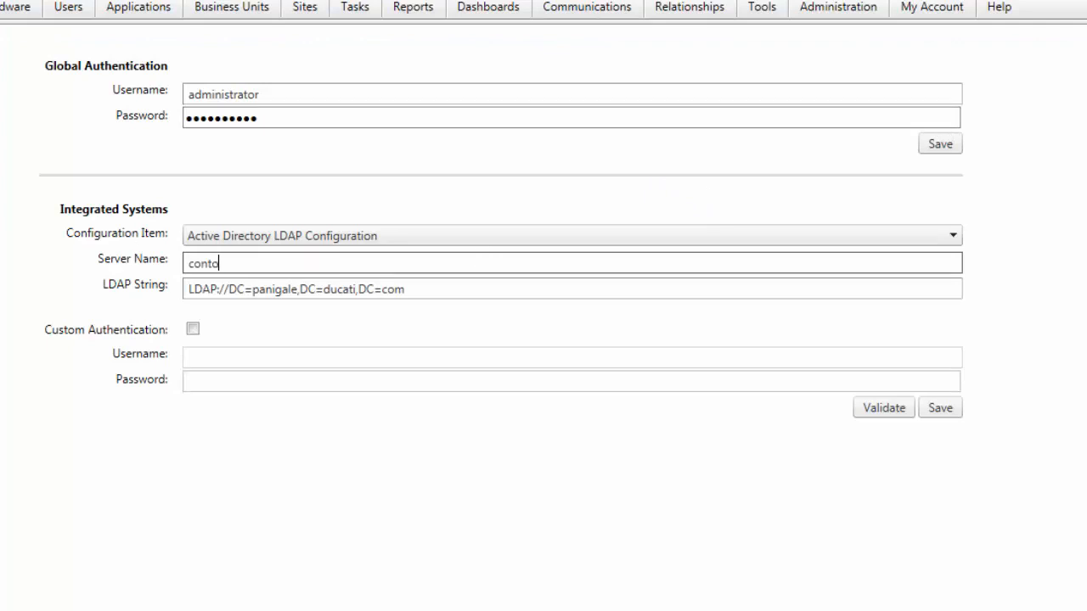
text(so.com)
key(ctrl+a)
text(srv01)
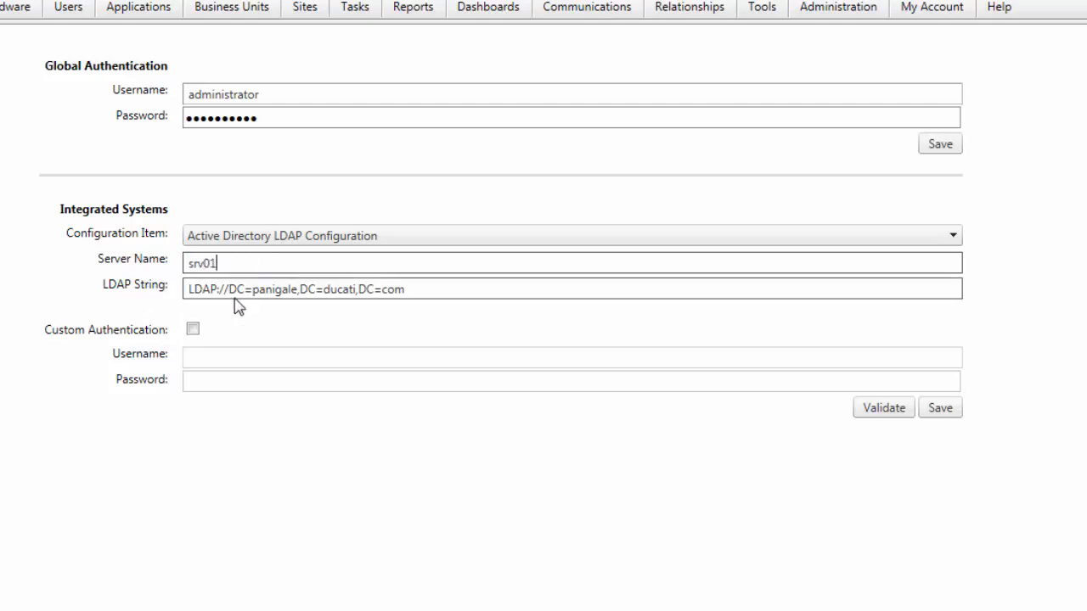
drag(253, 289, 594, 311)
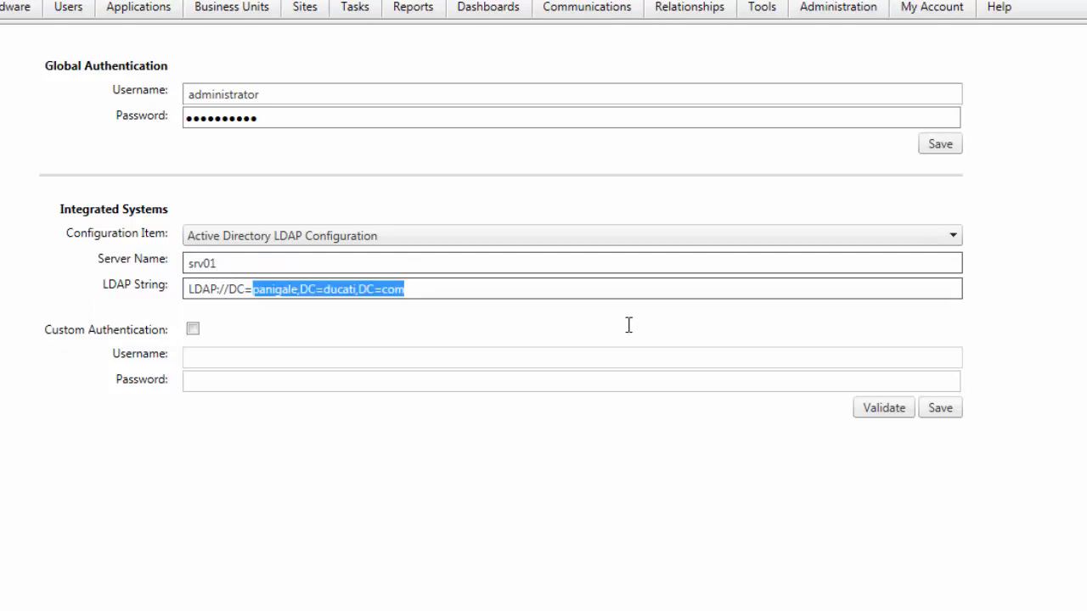
text(contos)
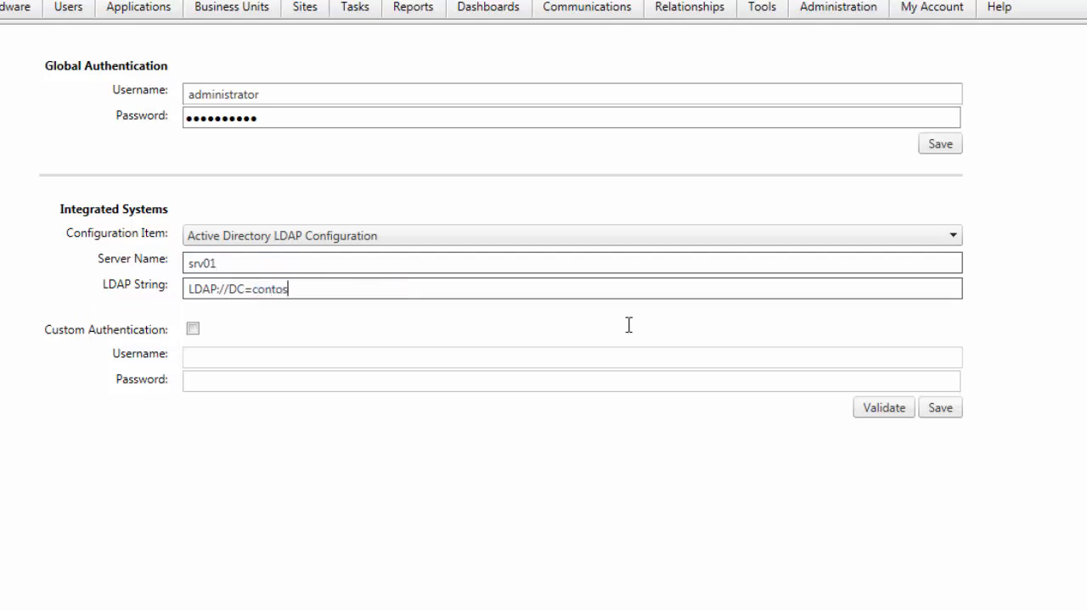
text(o,DC=com)
Step: Enable custom authentication with a username and password, and save the LDAP settings
click(193, 329)
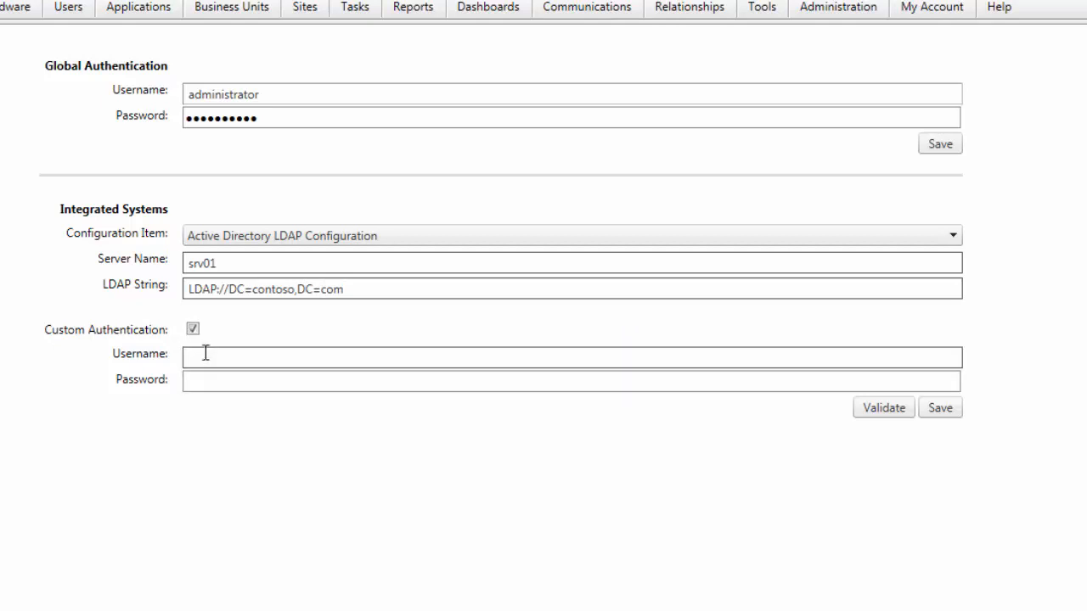
click(205, 355)
text(simon)
key(Tab)
text(********)
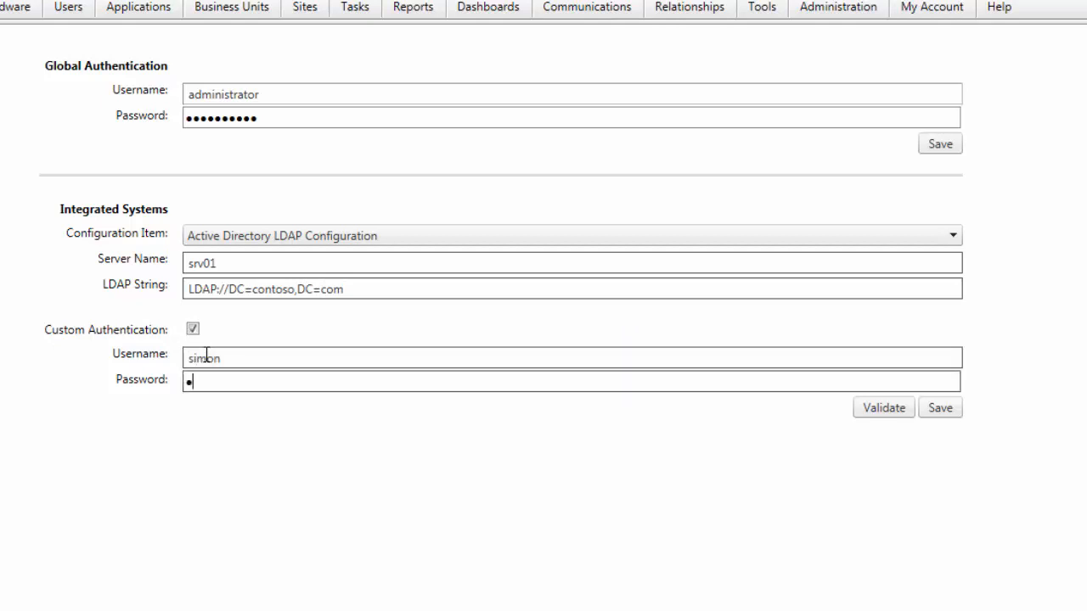
click(938, 408)
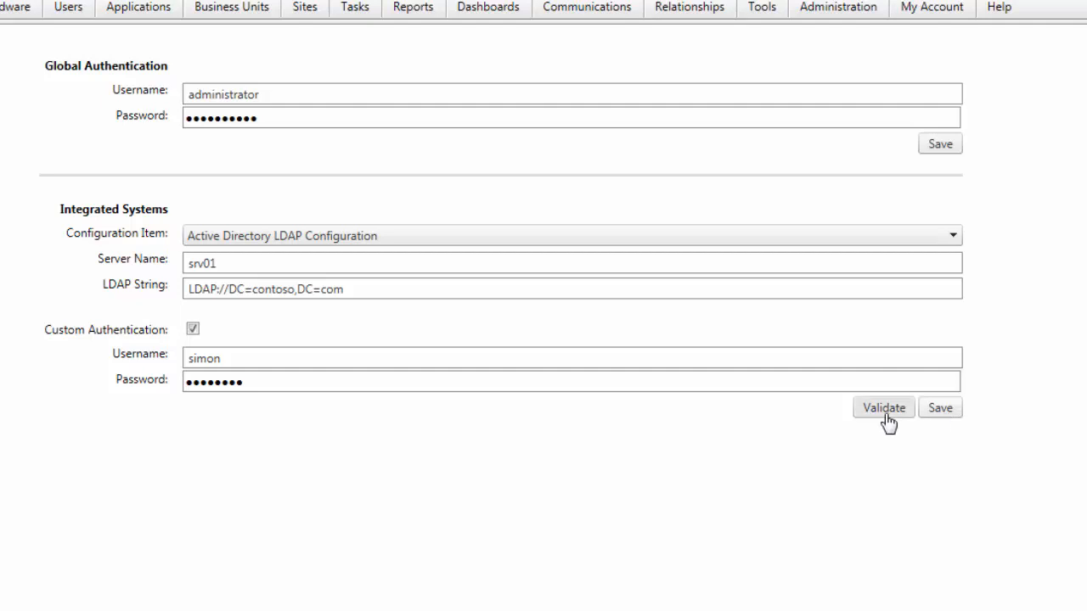
click(951, 240)
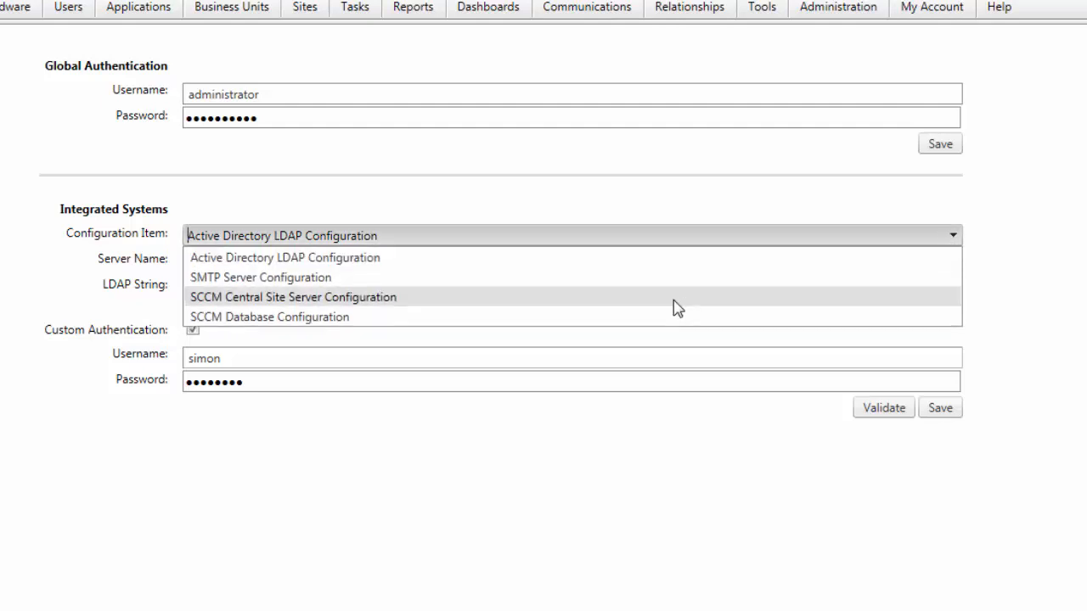
Step: Switch to SMTP Server Configuration (172.17.0.83, port 25), then check the System Configuration Default Email
click(591, 279)
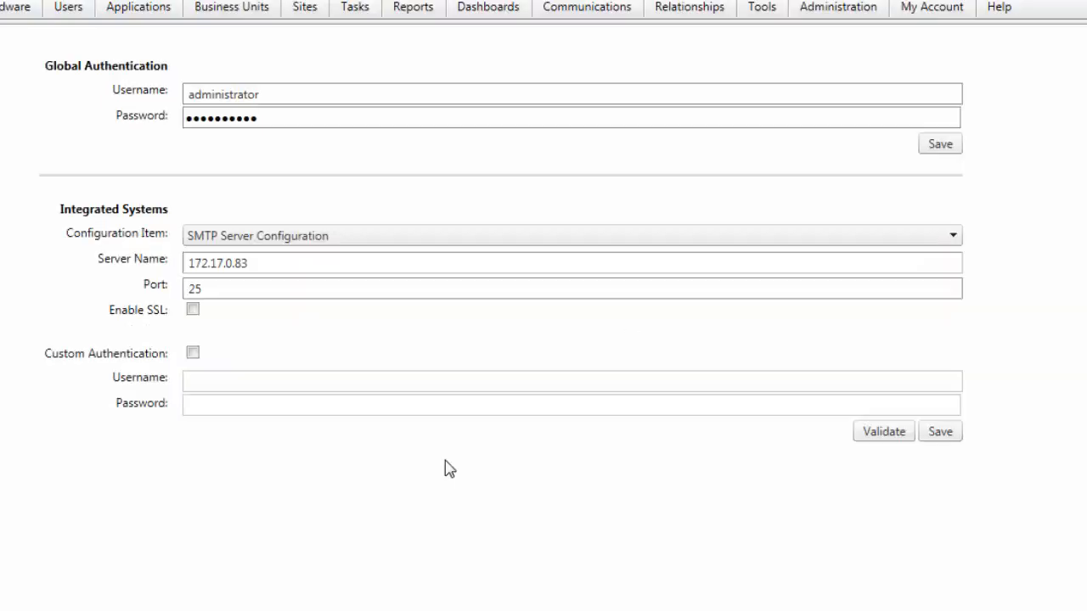
click(257, 266)
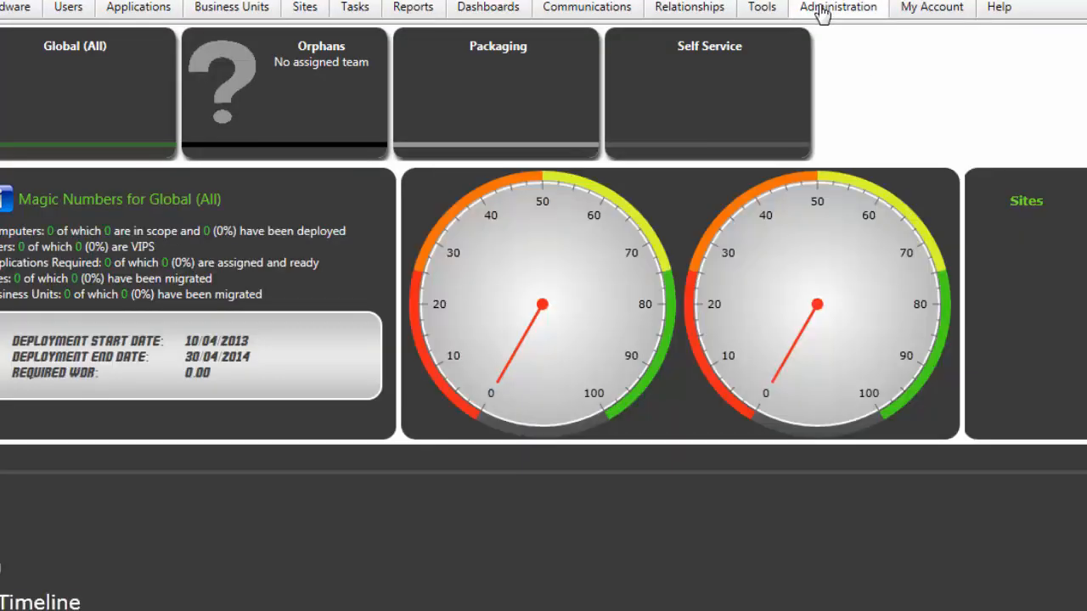
click(820, 9)
click(848, 100)
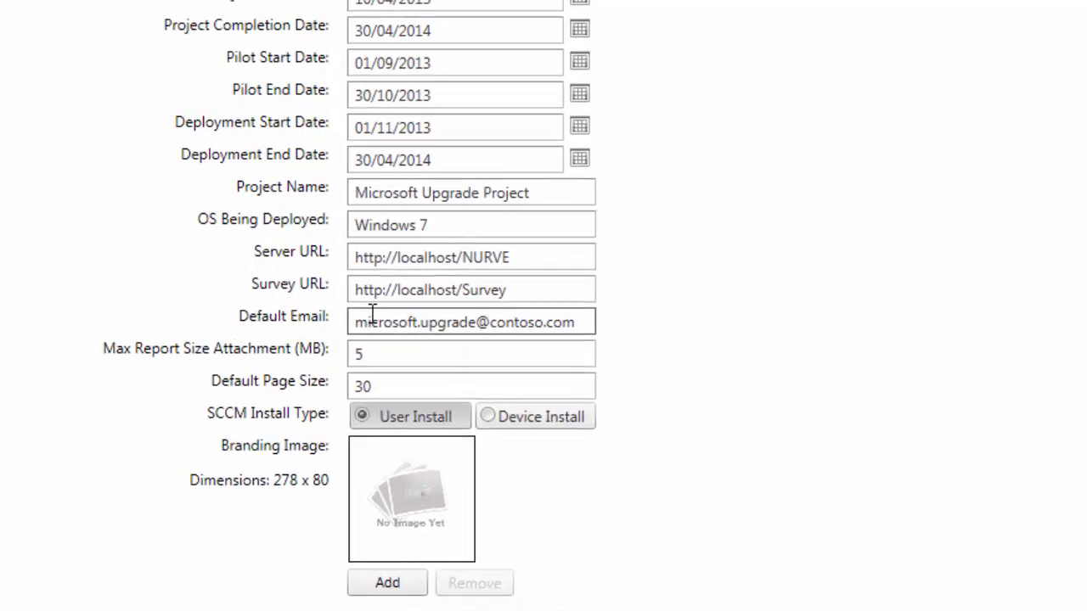
drag(196, 295, 298, 300)
drag(595, 331, 221, 318)
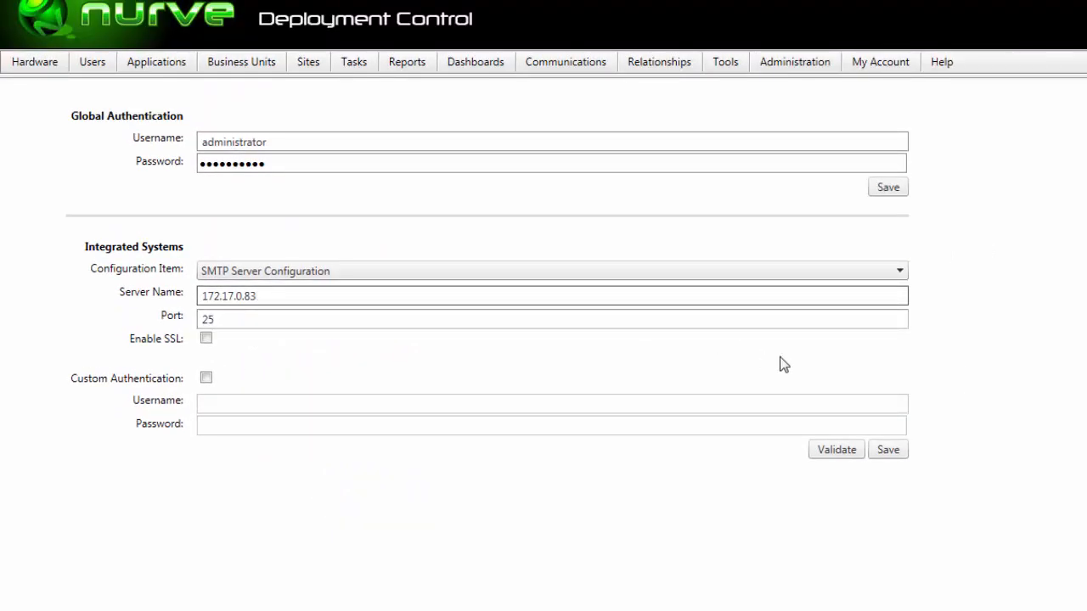
click(419, 271)
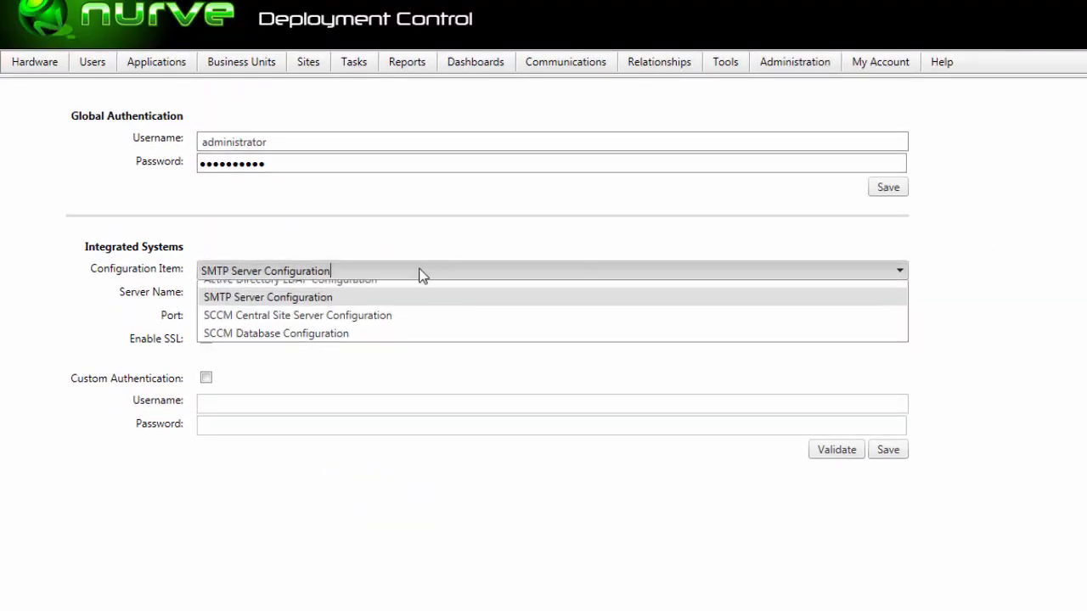
Step: Switch to SCCM Central Site Server Configuration, then to SCCM Database Configuration
click(426, 326)
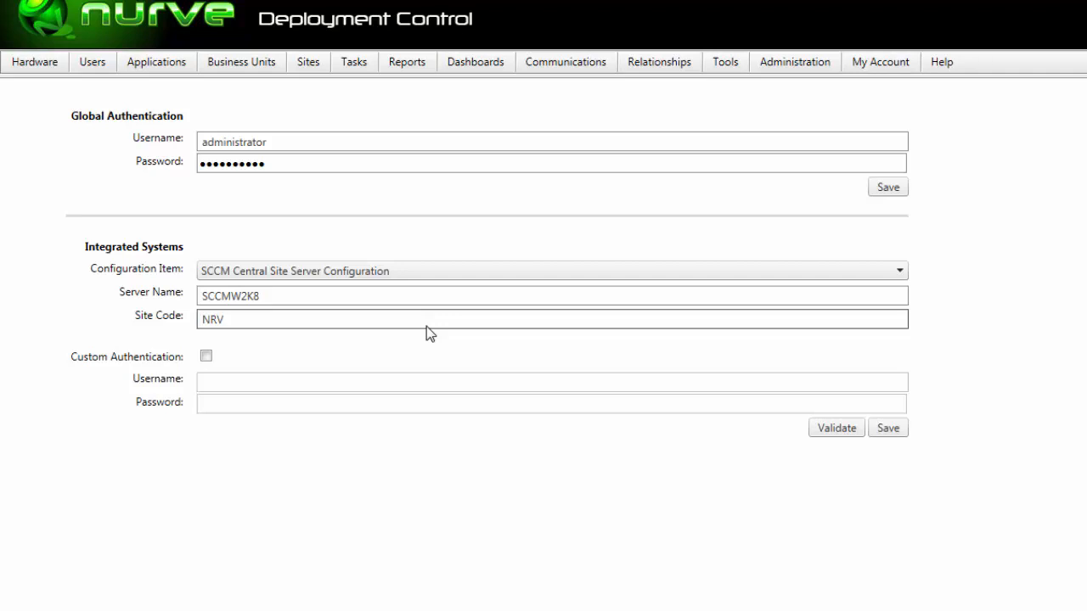
click(426, 271)
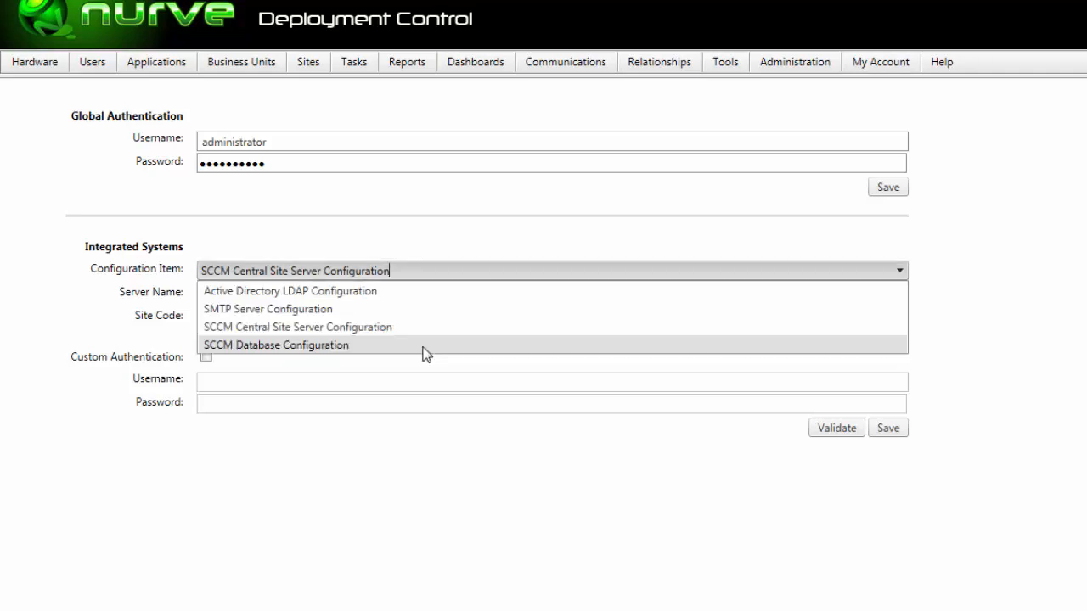
click(425, 347)
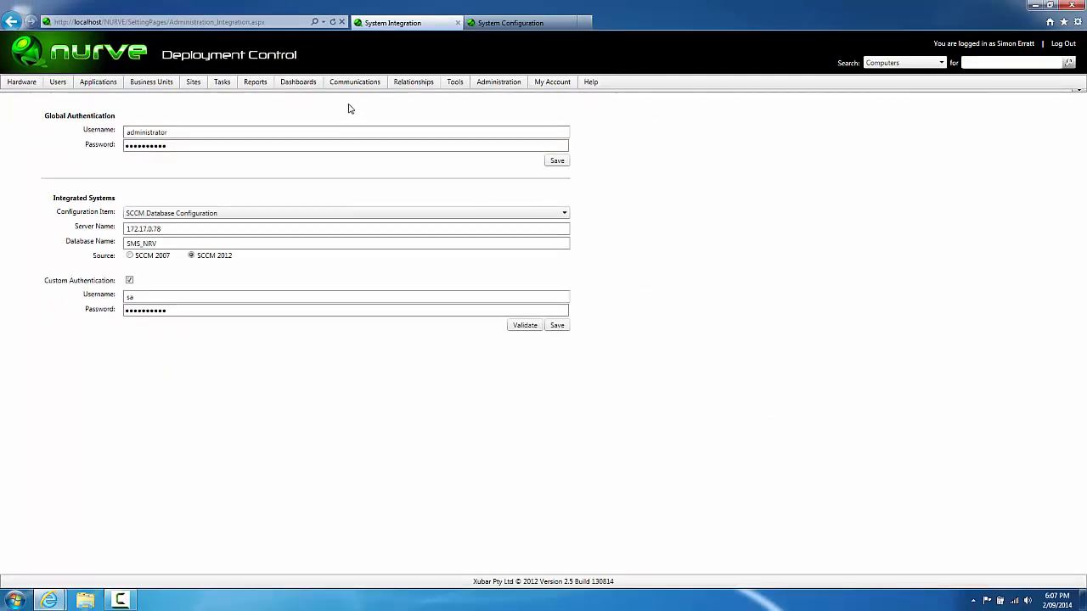
Step: From the Sites list, create a new site record named Sydney
click(204, 99)
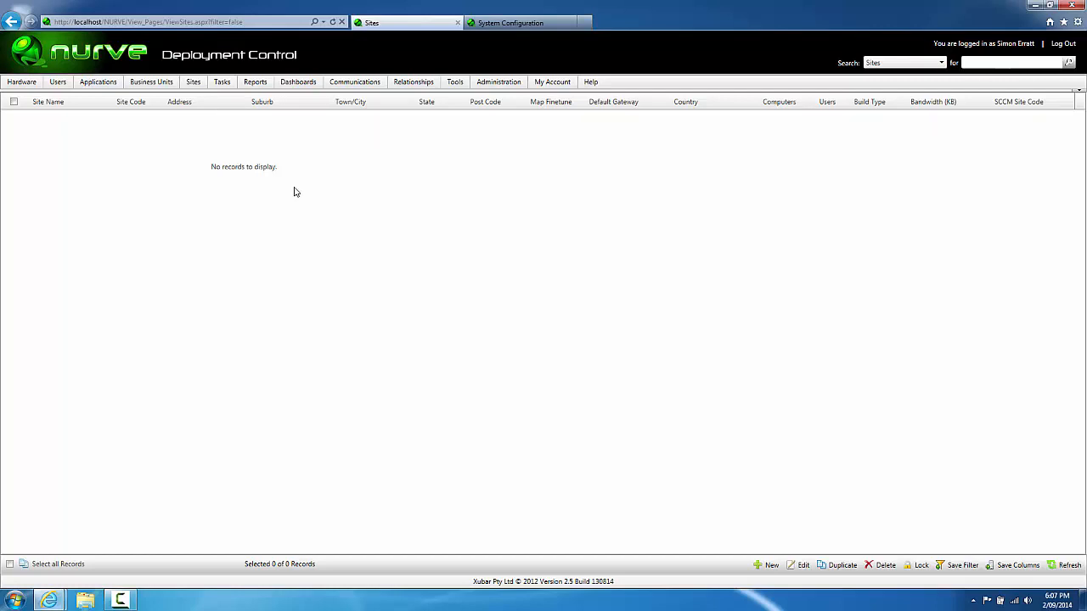
click(765, 564)
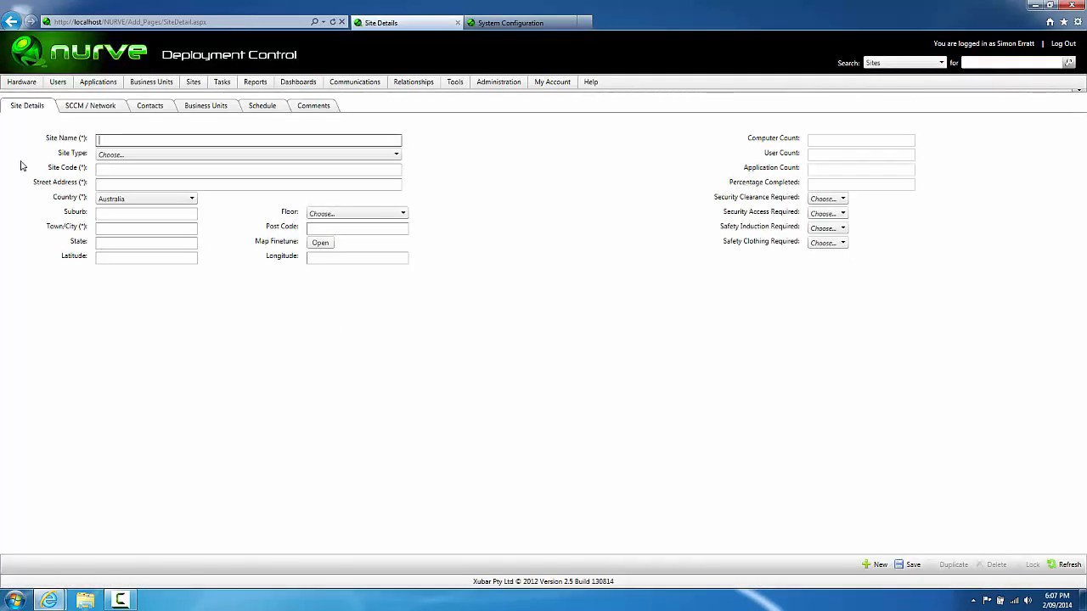
text(Sydney)
key(Tab)
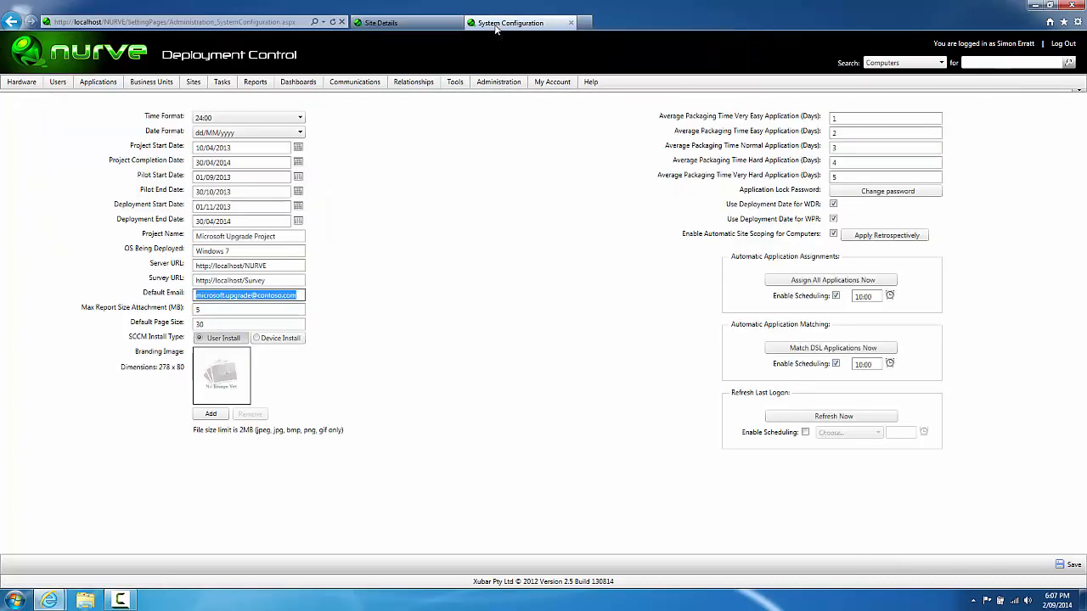
Step: Open Administration > Manage Lookups and scroll the lookup list to the Site Detail entries
mouse_move(498, 81)
click(514, 127)
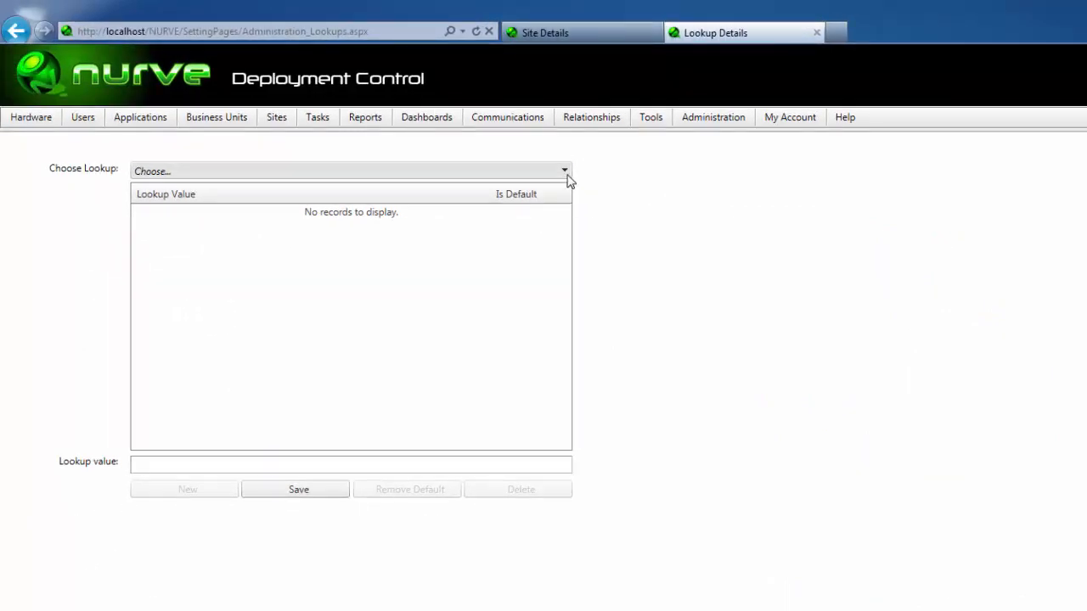
click(566, 172)
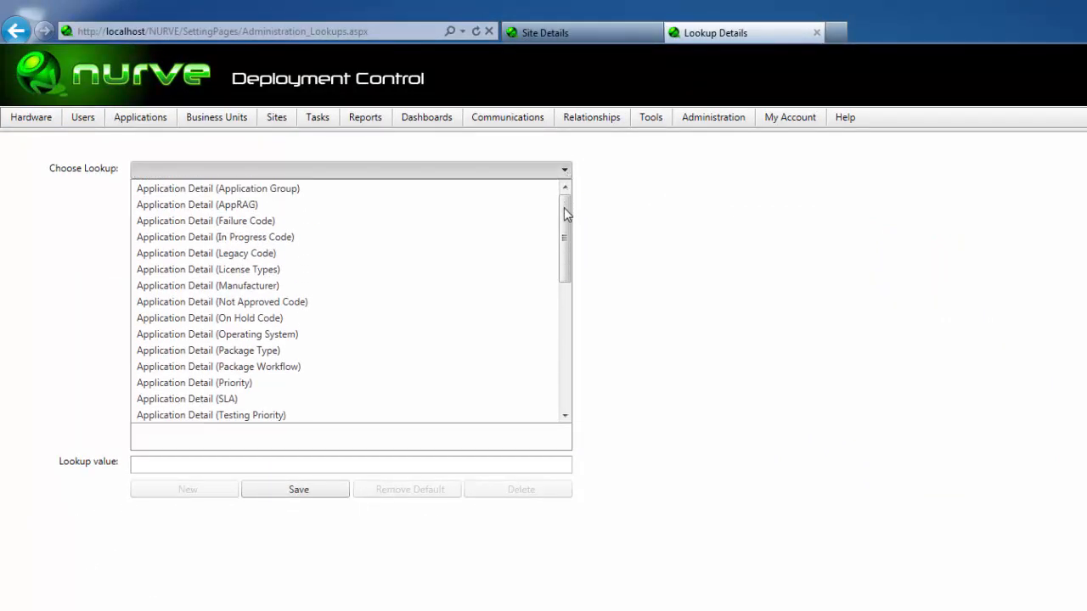
drag(565, 211, 562, 338)
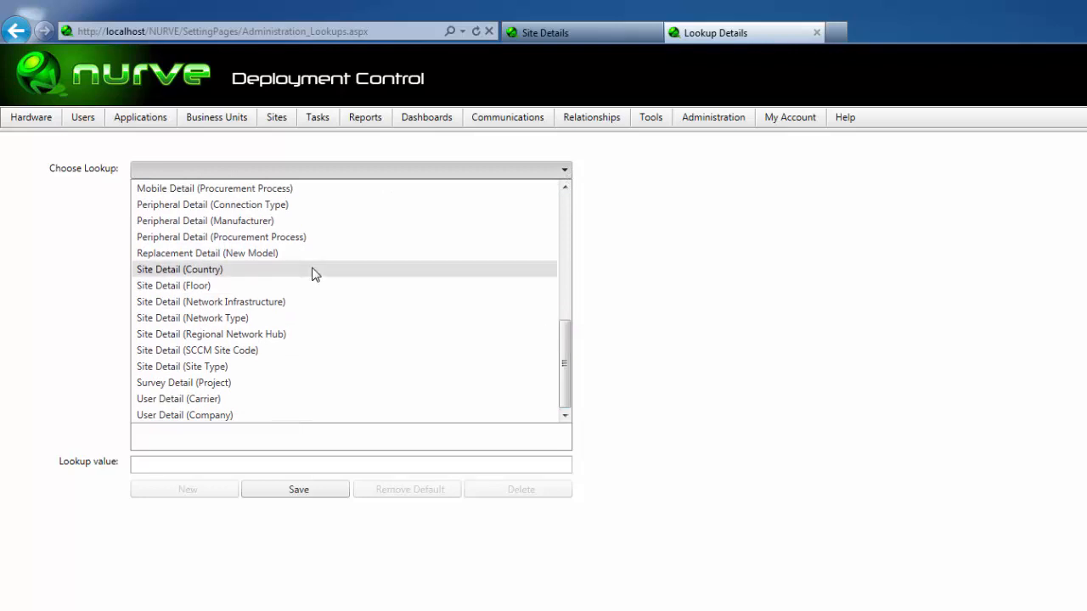
Step: Select the Site Type lookup and add the values Branch and Regional
click(235, 375)
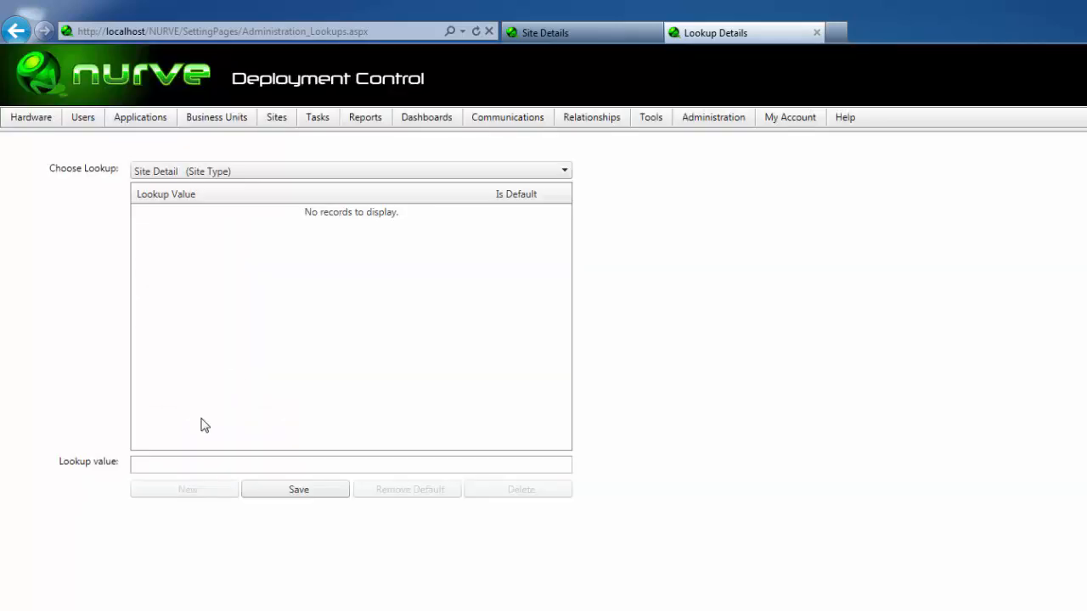
text(B)
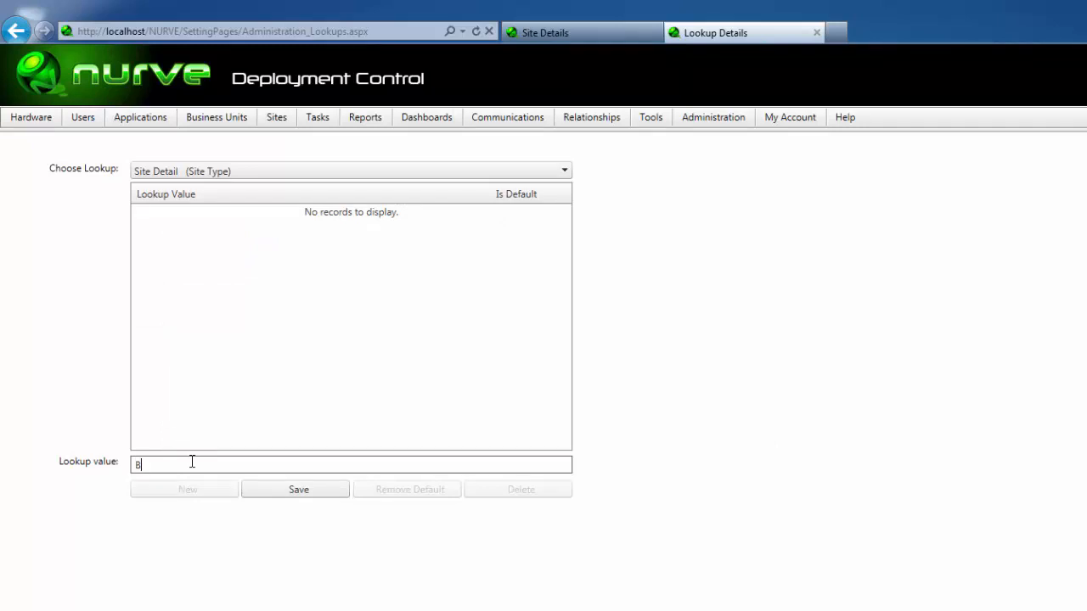
text(ranch)
click(270, 491)
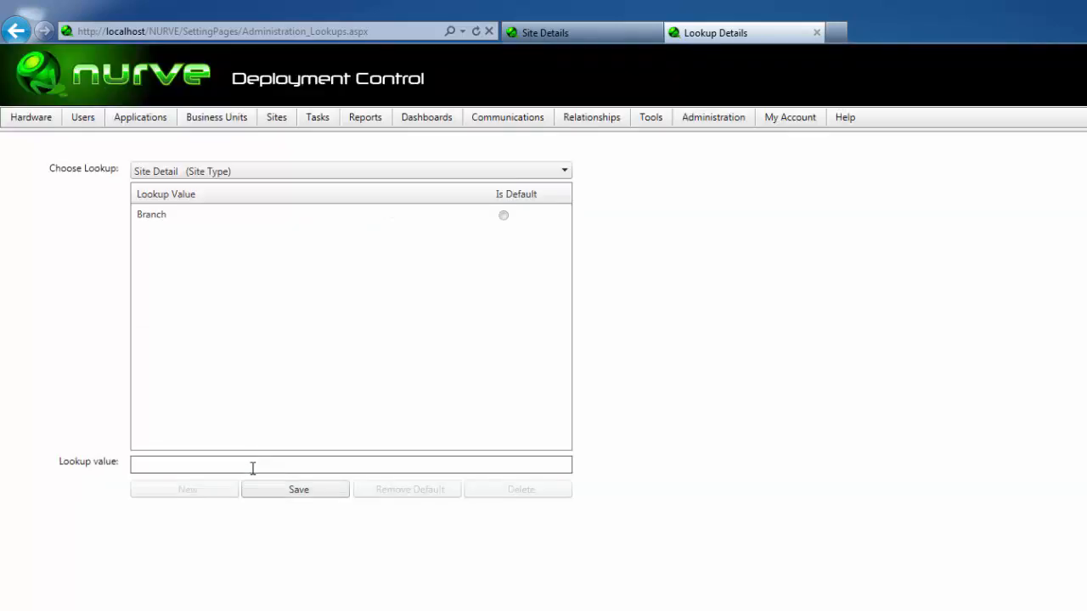
text(Regional)
click(297, 490)
Step: Add Metropolitan and Head Office as further Site Type values
click(230, 464)
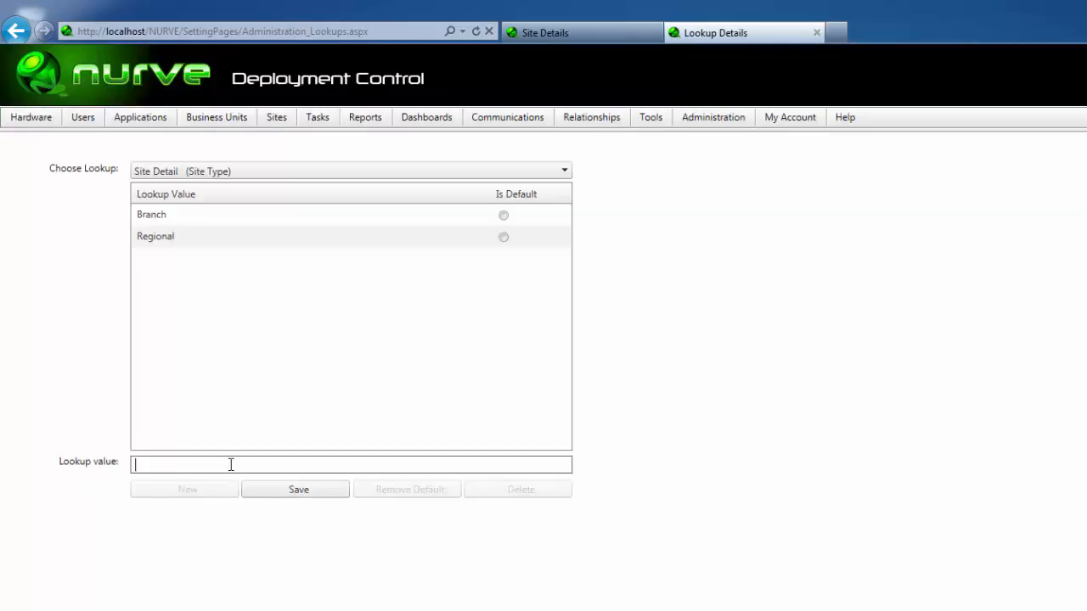
text(Metropolito)
text(n)
key(BackSpace)
text(an)
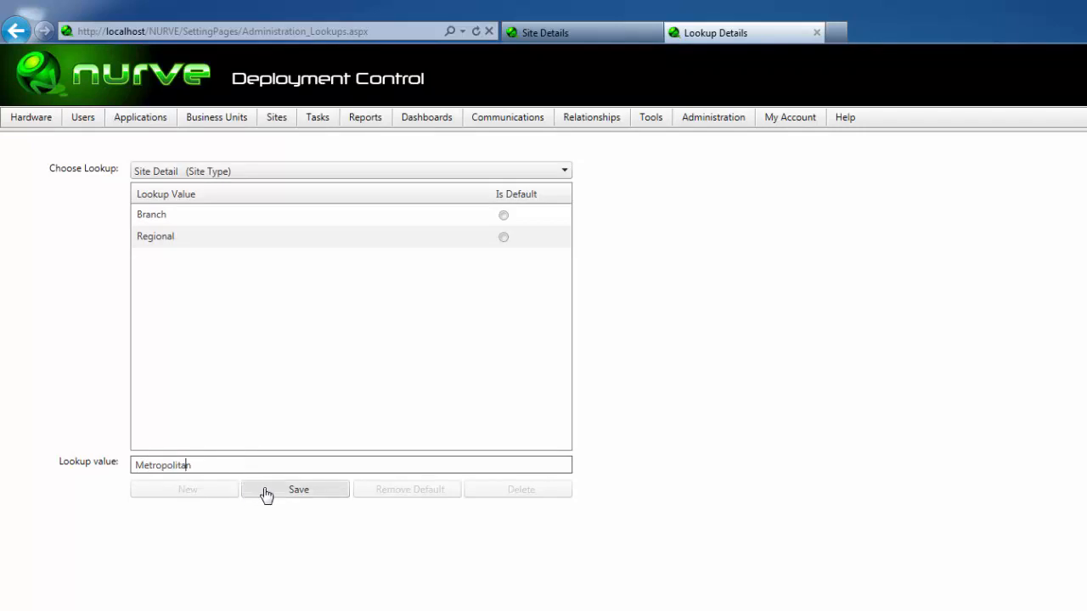
click(265, 492)
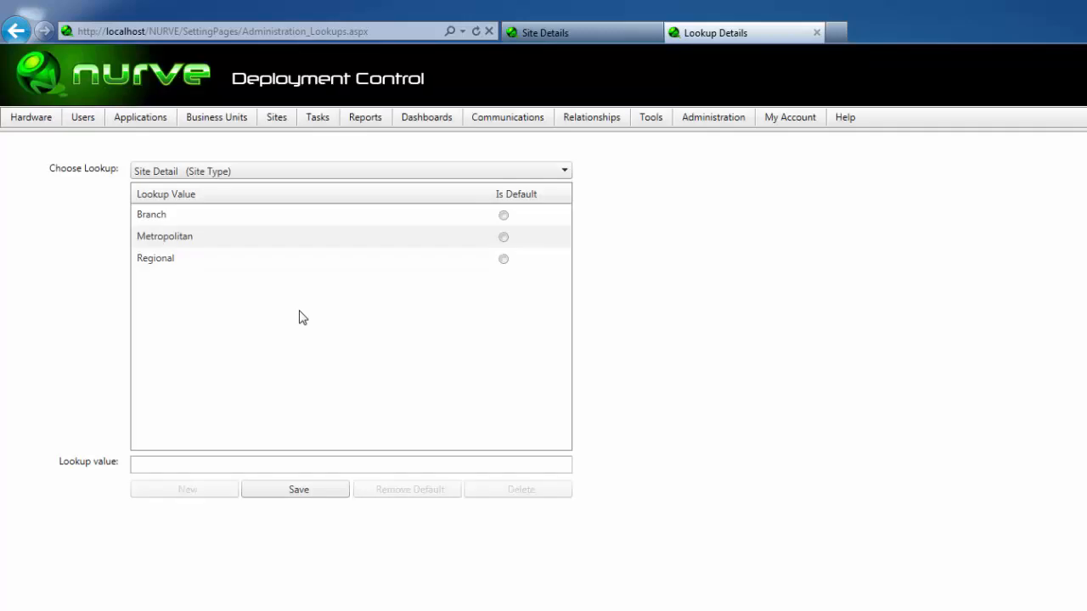
click(204, 464)
text(Head O)
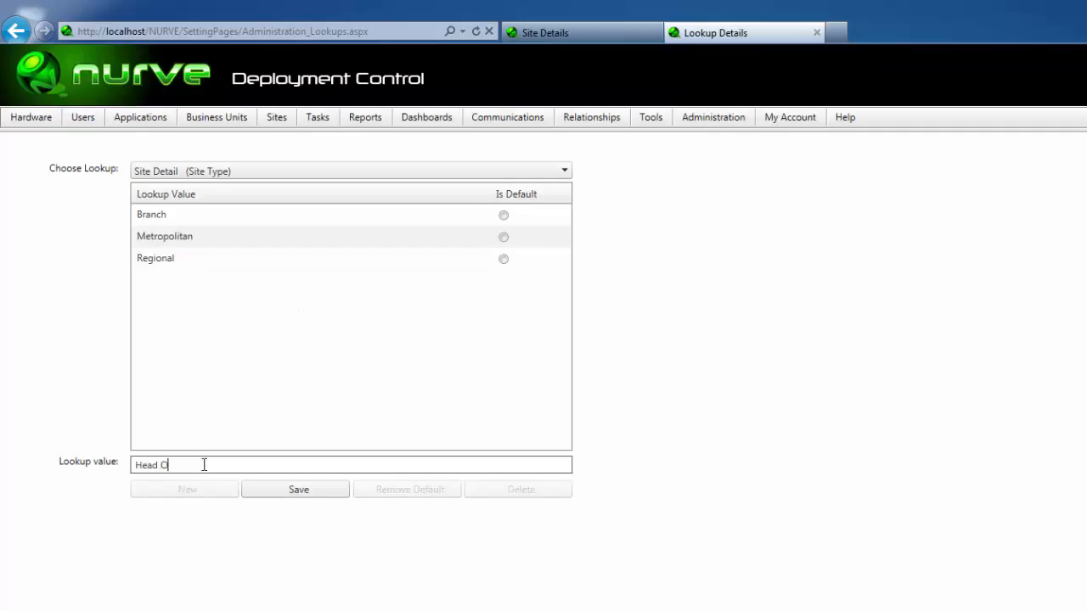
text(ffice)
click(271, 493)
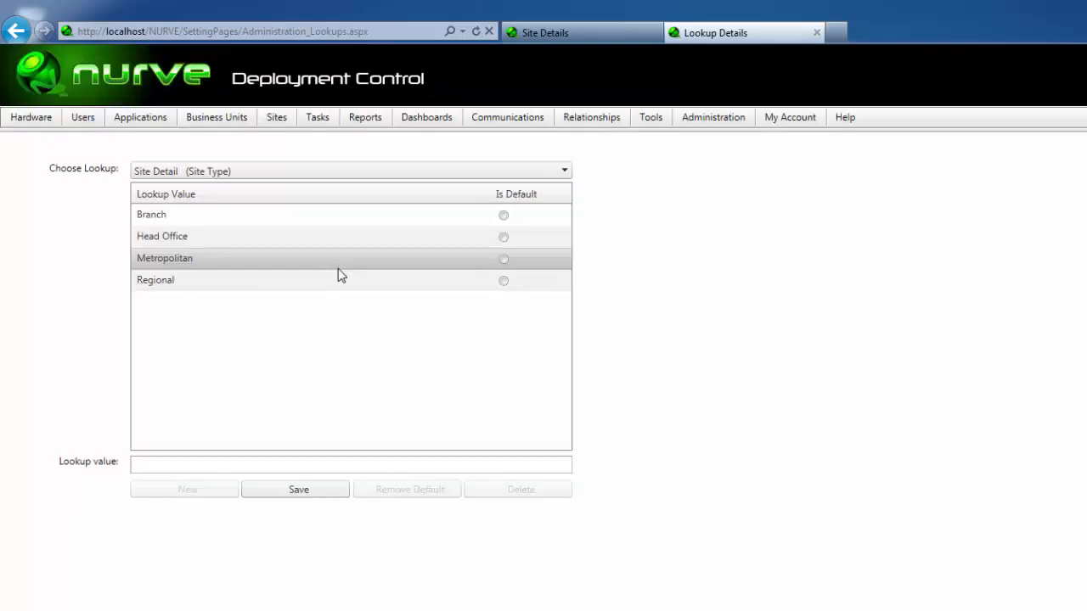
Step: Make Metropolitan the default site type, keeping Site Type as the chosen lookup
click(501, 259)
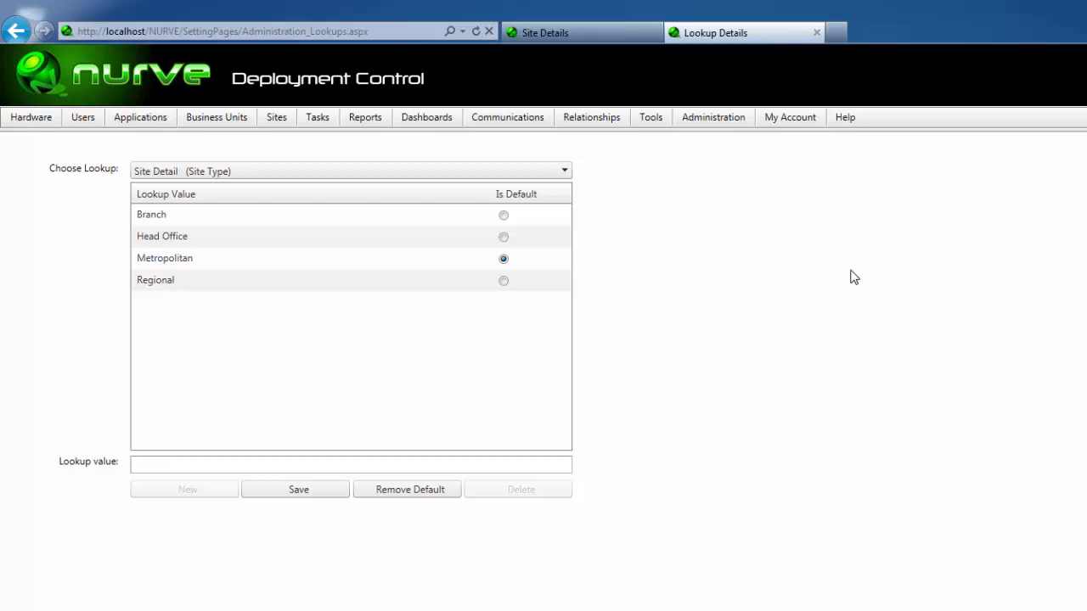
click(565, 171)
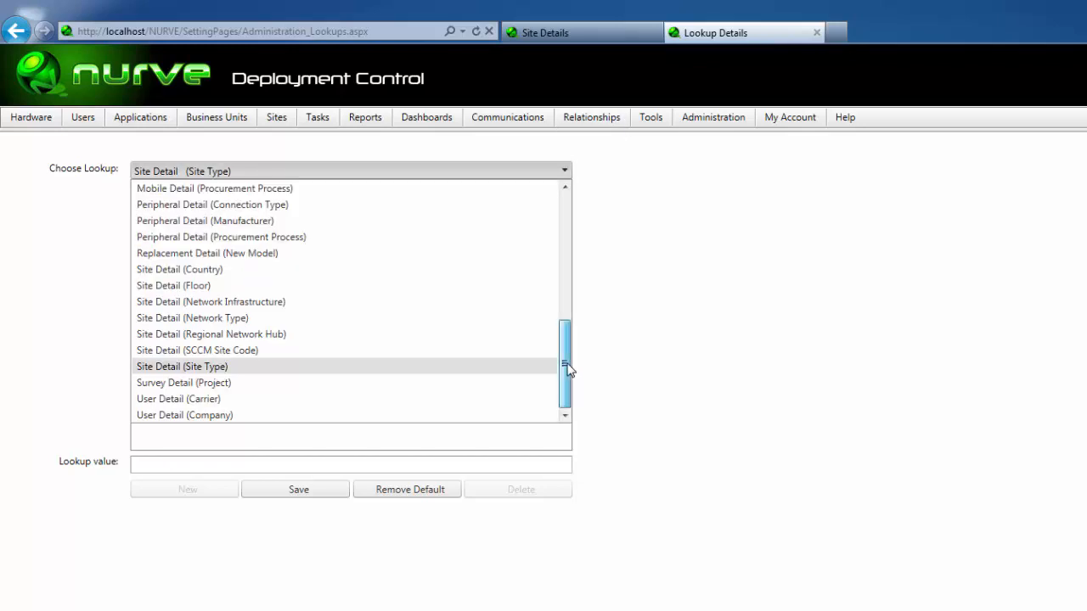
drag(567, 366, 551, 444)
click(914, 514)
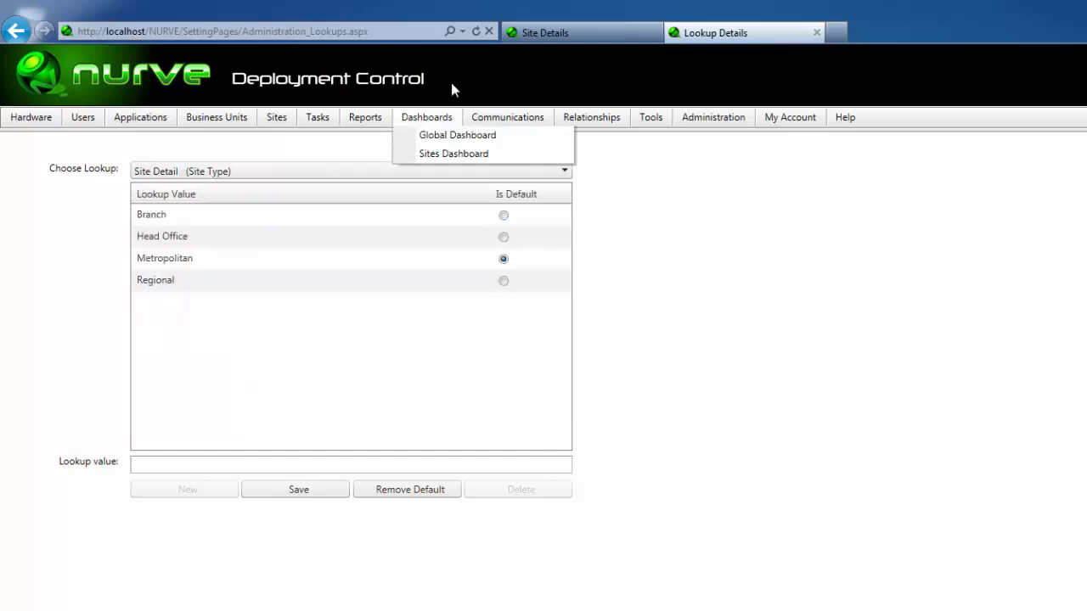
Step: Reload the Sydney Site Details form and set its site type to Metropolitan
click(564, 34)
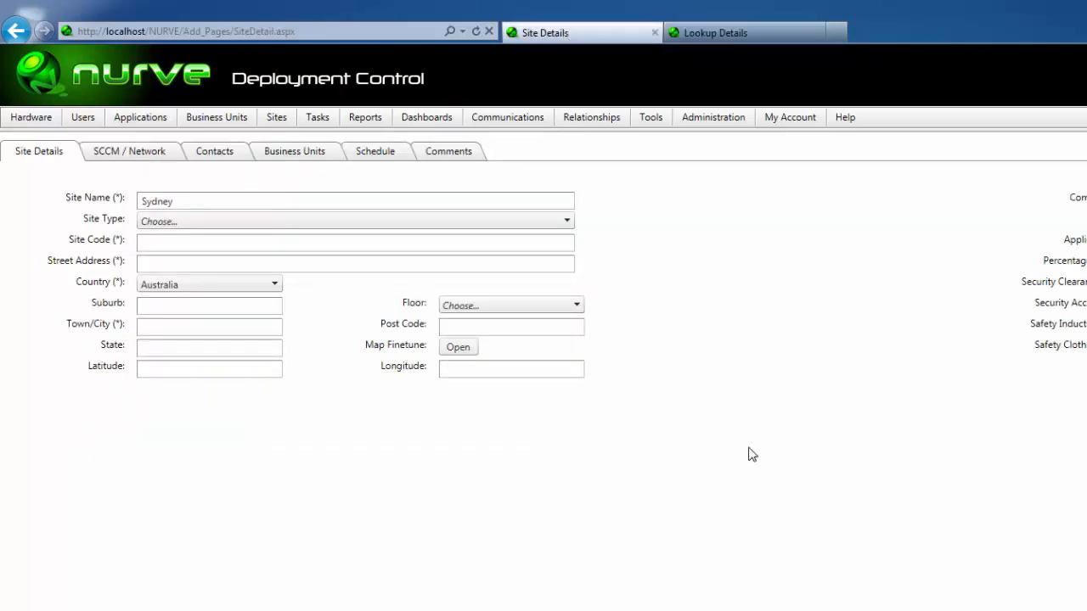
key(F5)
click(567, 221)
click(545, 199)
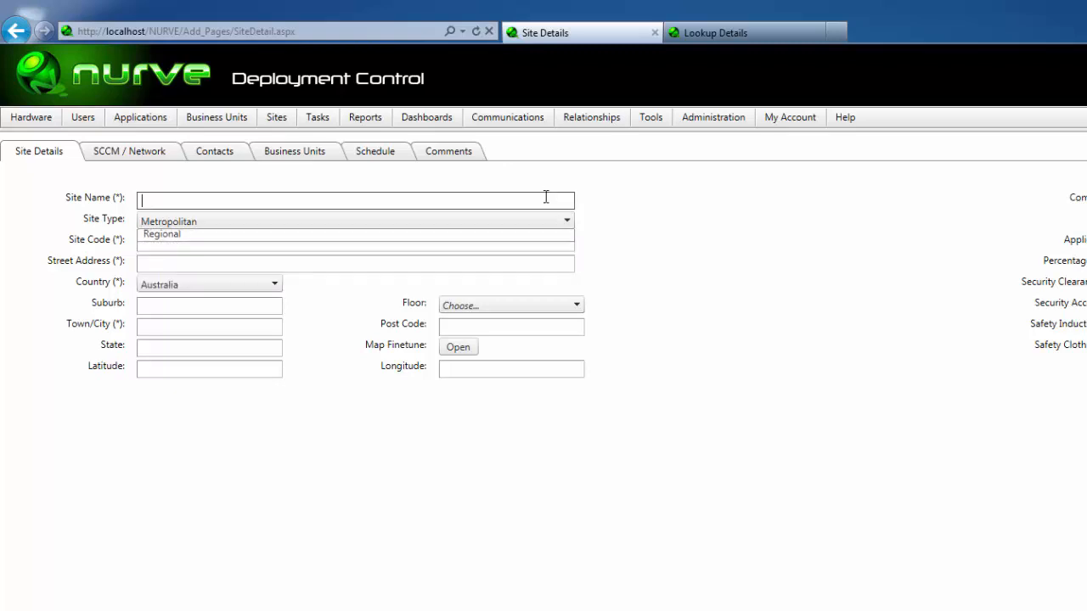
text(Sydney)
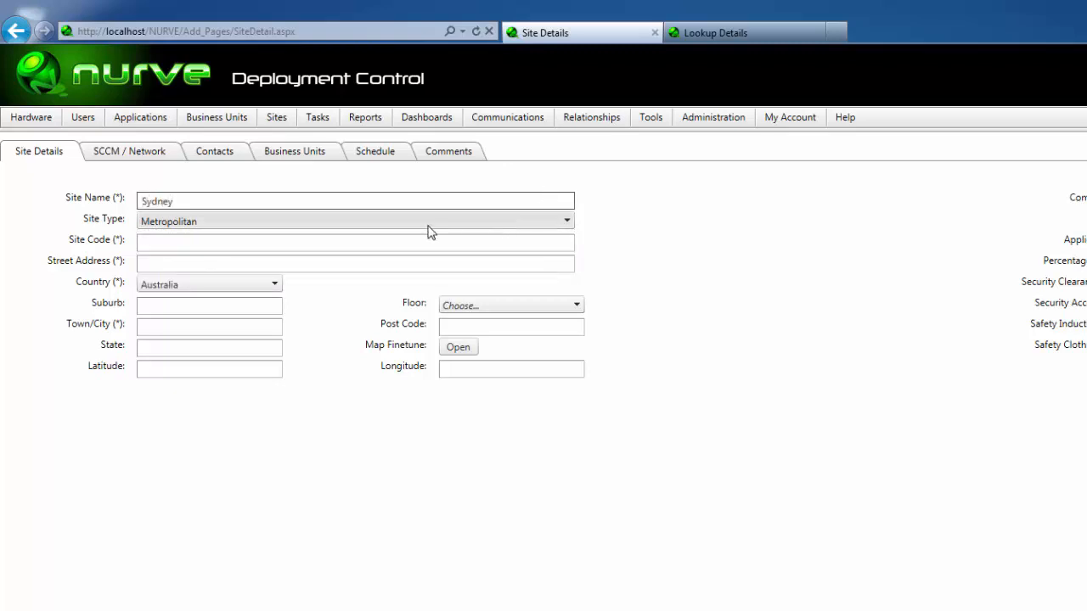
click(430, 238)
text(S)
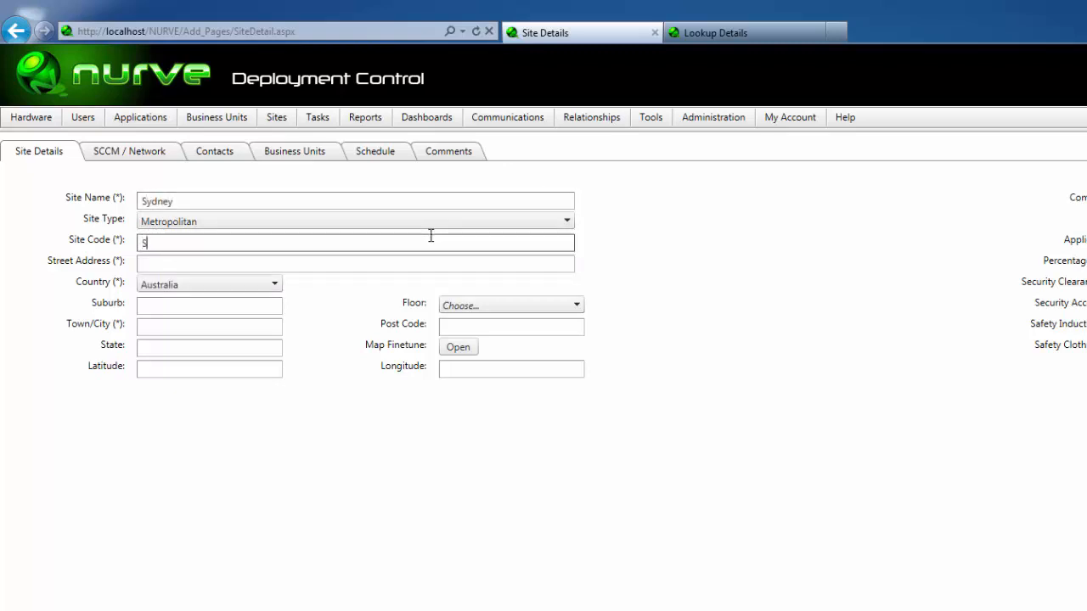
text(YD)
click(416, 263)
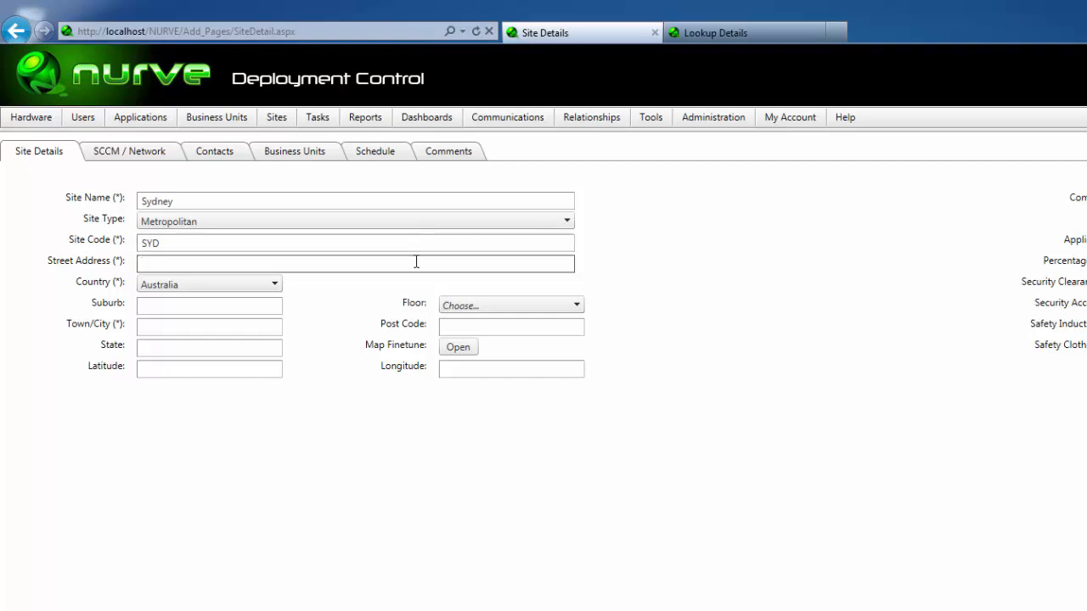
click(209, 307)
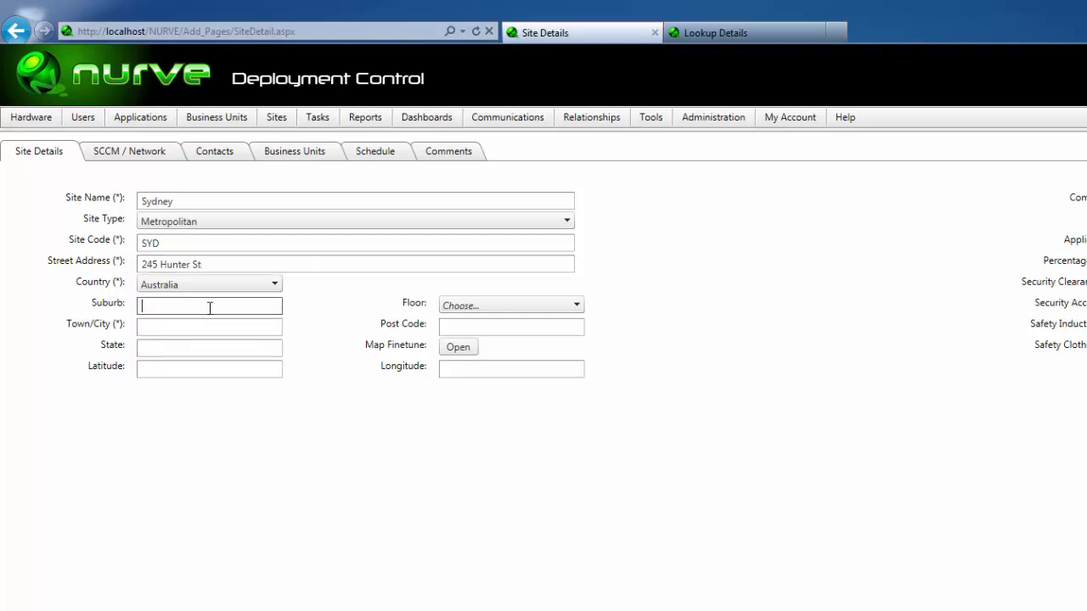
text(CBD)
click(183, 329)
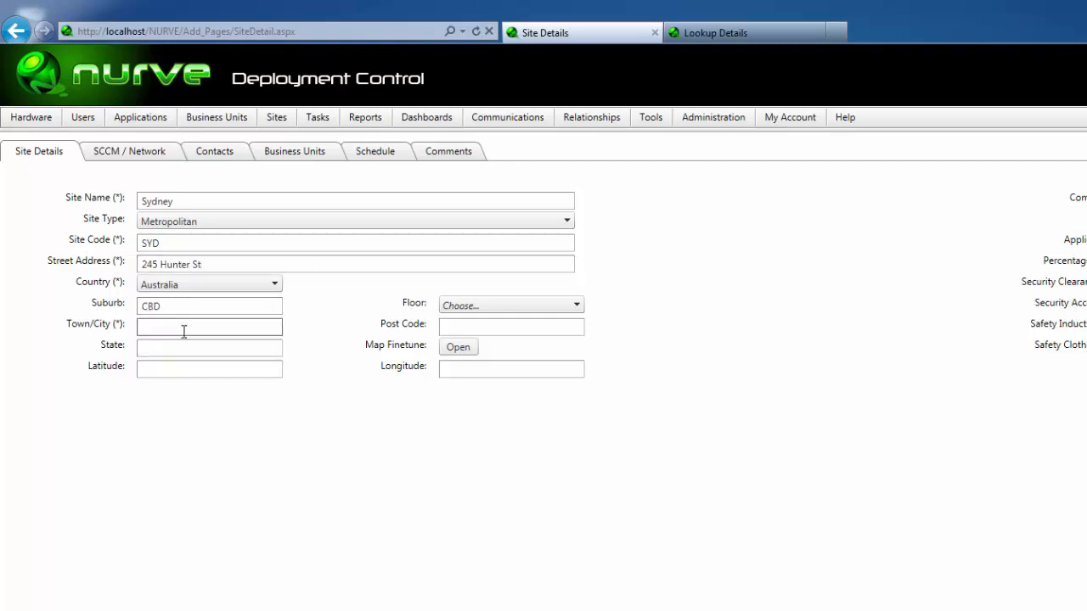
text(Sydney)
click(181, 344)
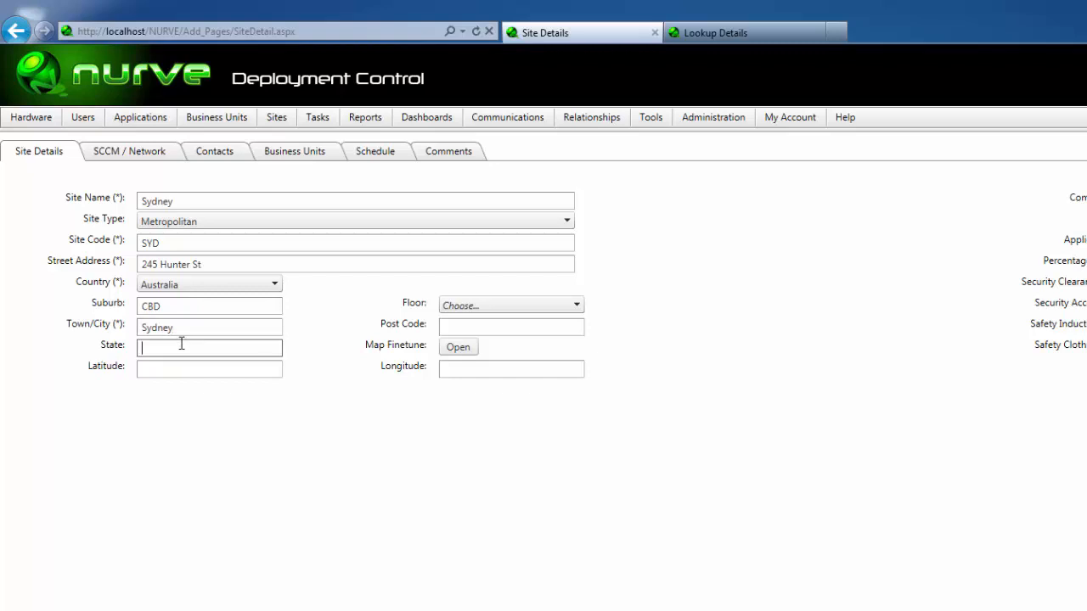
Step: Set state NSW and select floors Ground, 1st, 10th, 11th and 12th
text(NSW)
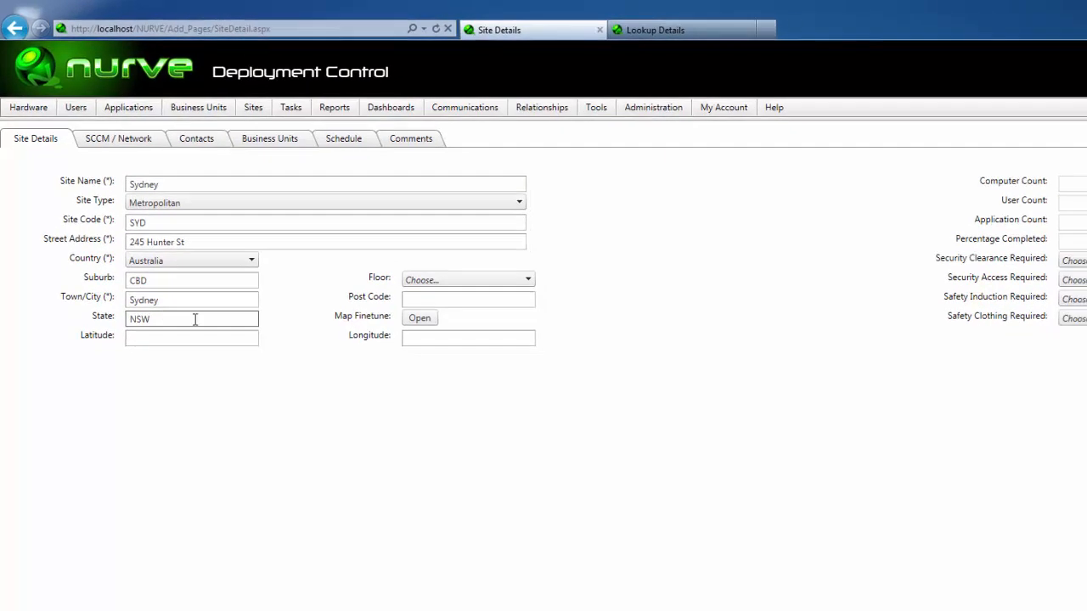
click(434, 256)
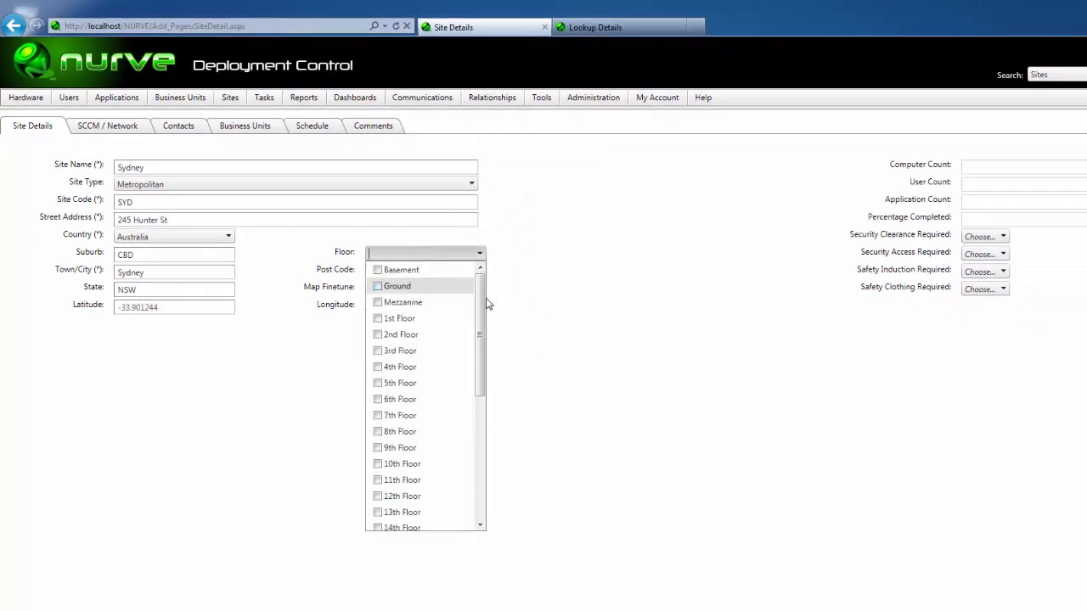
click(377, 286)
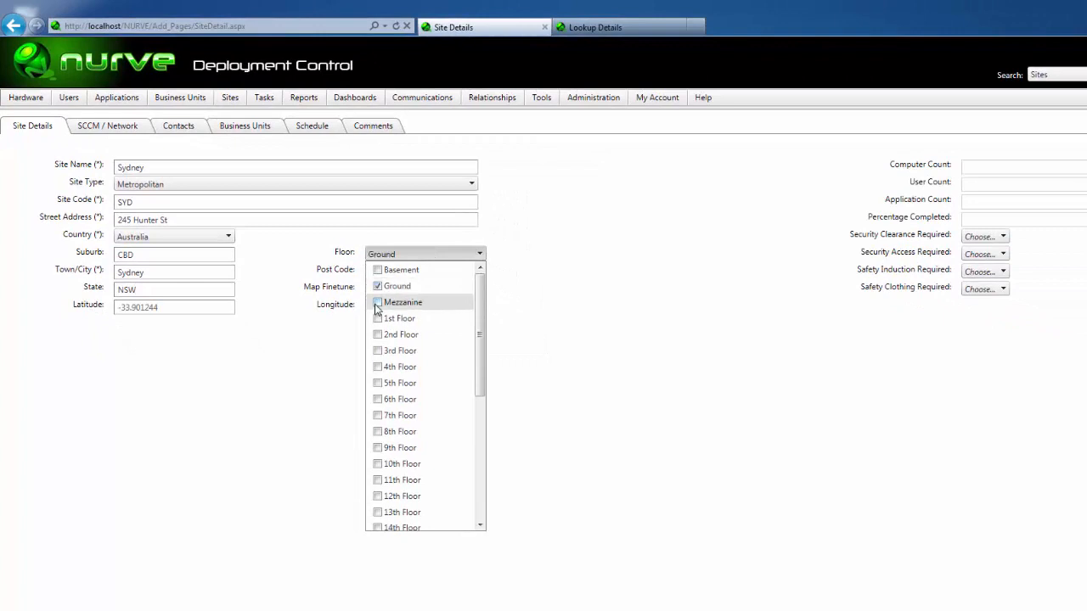
click(377, 318)
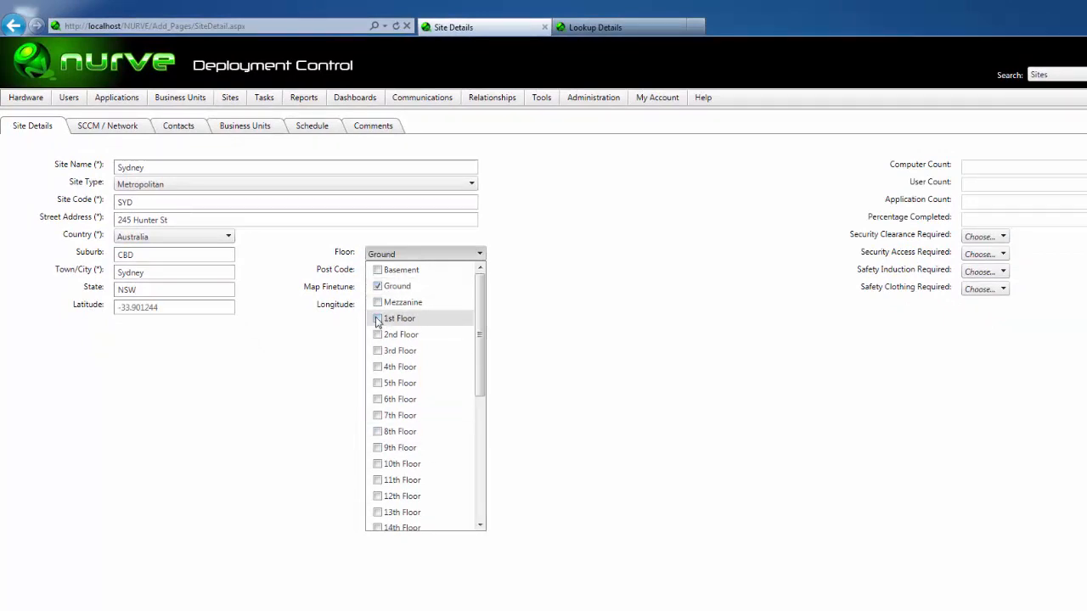
click(377, 464)
click(377, 480)
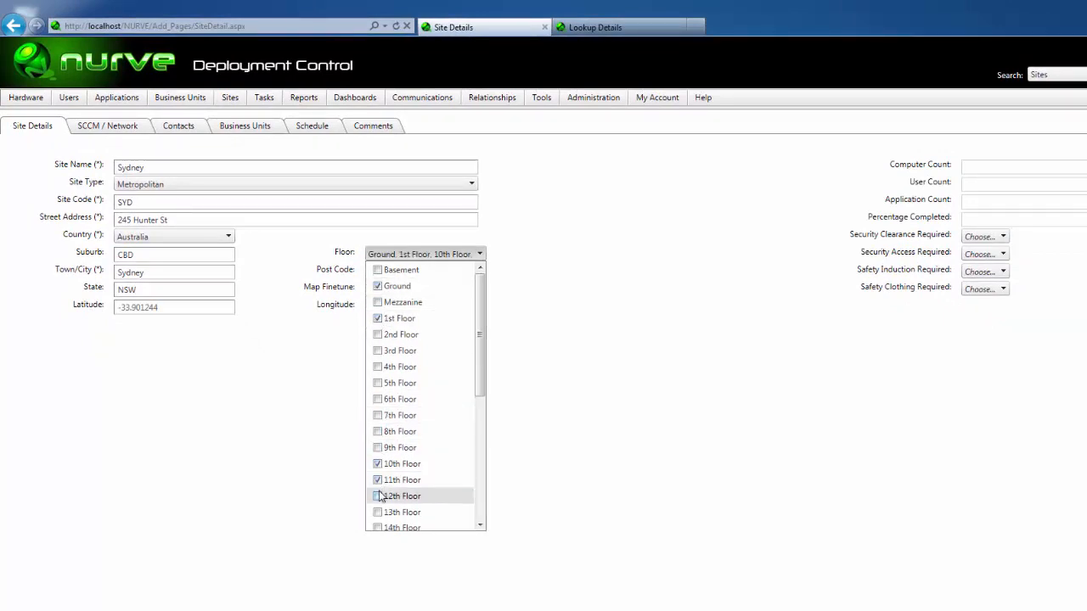
click(377, 495)
click(688, 430)
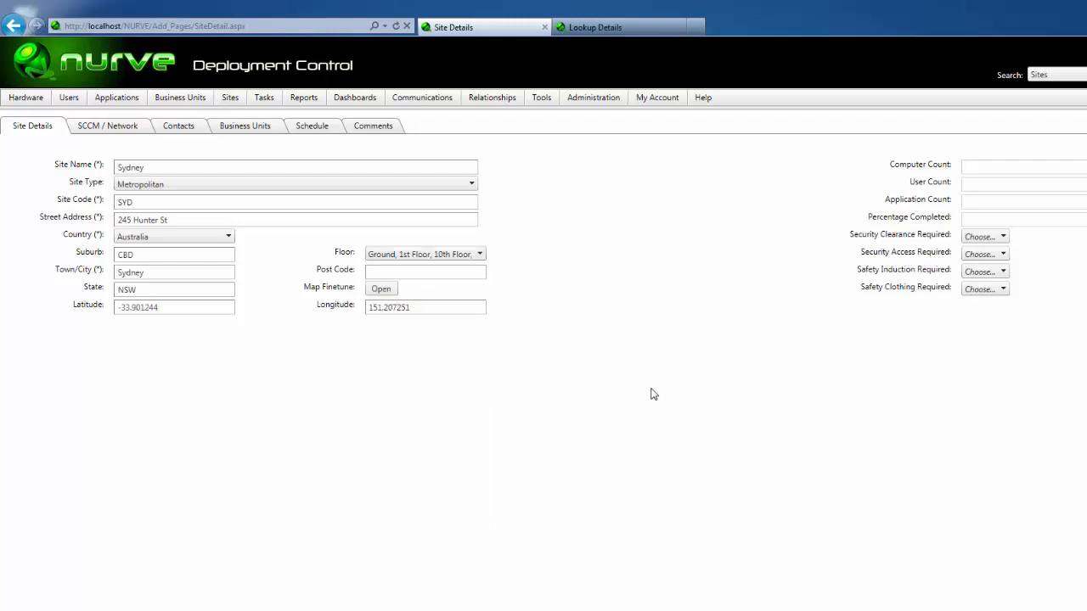
Step: Enter post code 2000 and fine-tune the map location to -33.900389, 151.20768
text(2000)
click(381, 289)
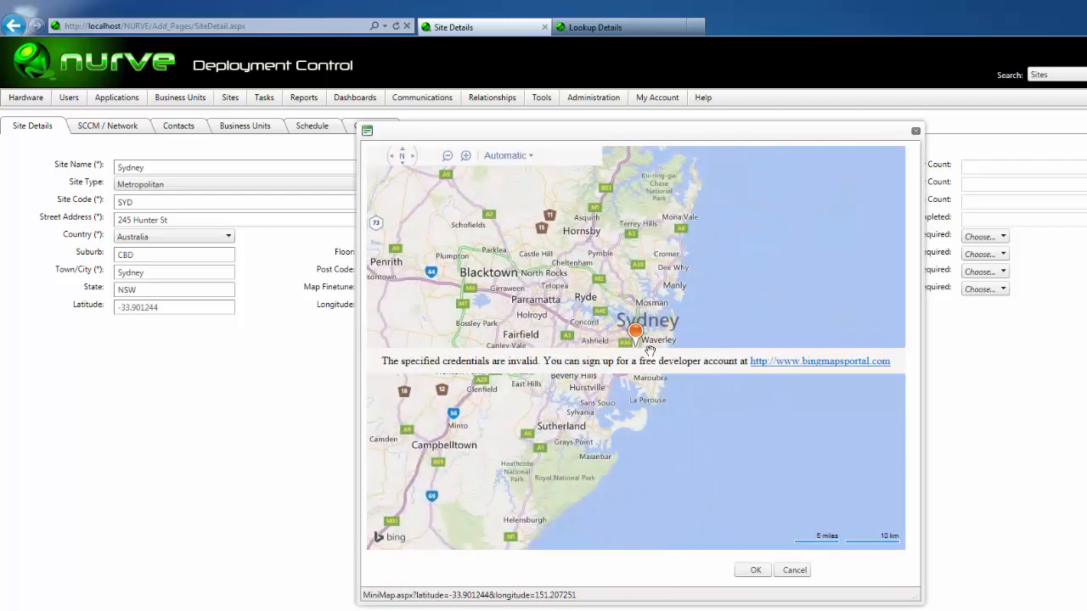
scroll(649, 351, up, 1)
scroll(649, 351, up, 3)
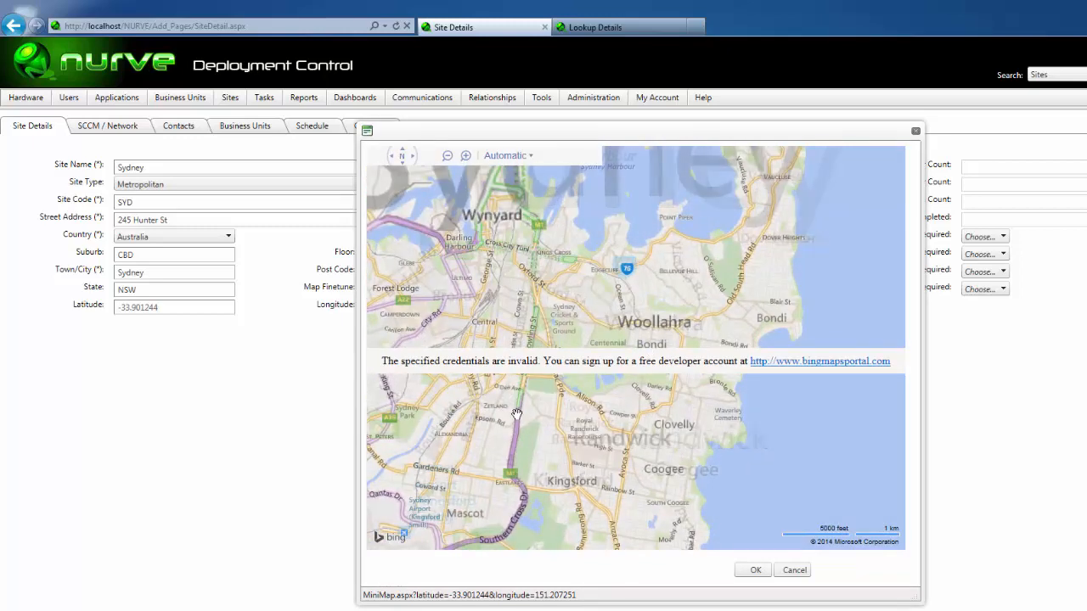
scroll(586, 298, up, 1)
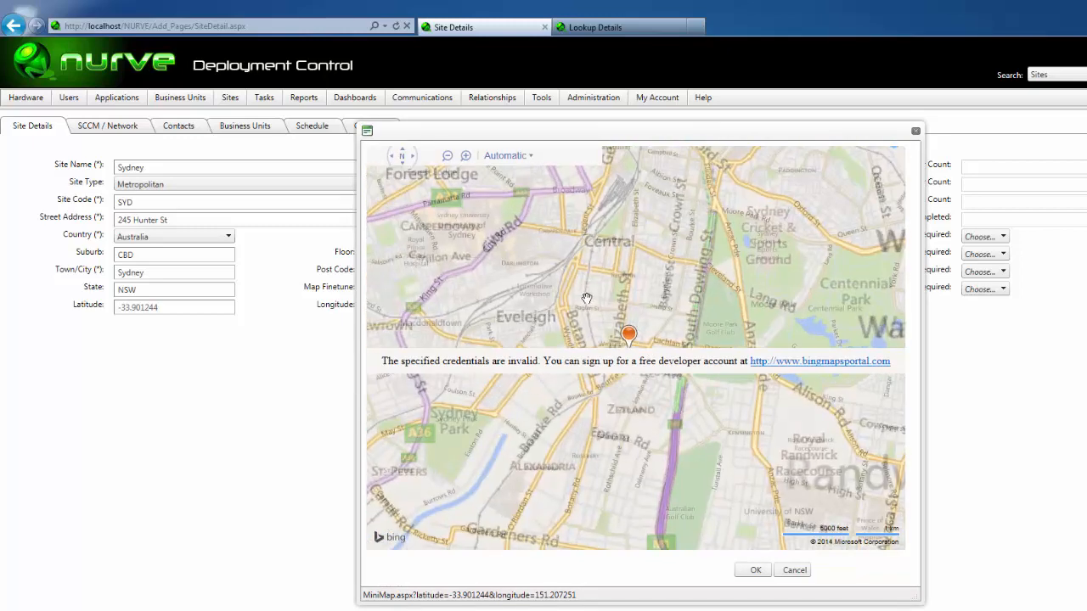
drag(629, 317, 627, 293)
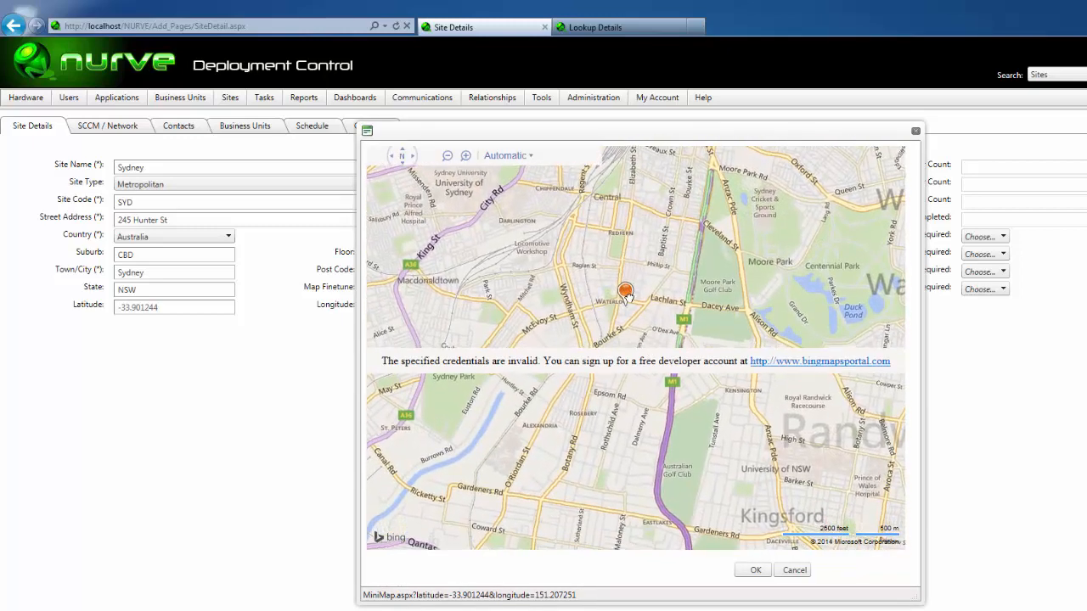
click(755, 570)
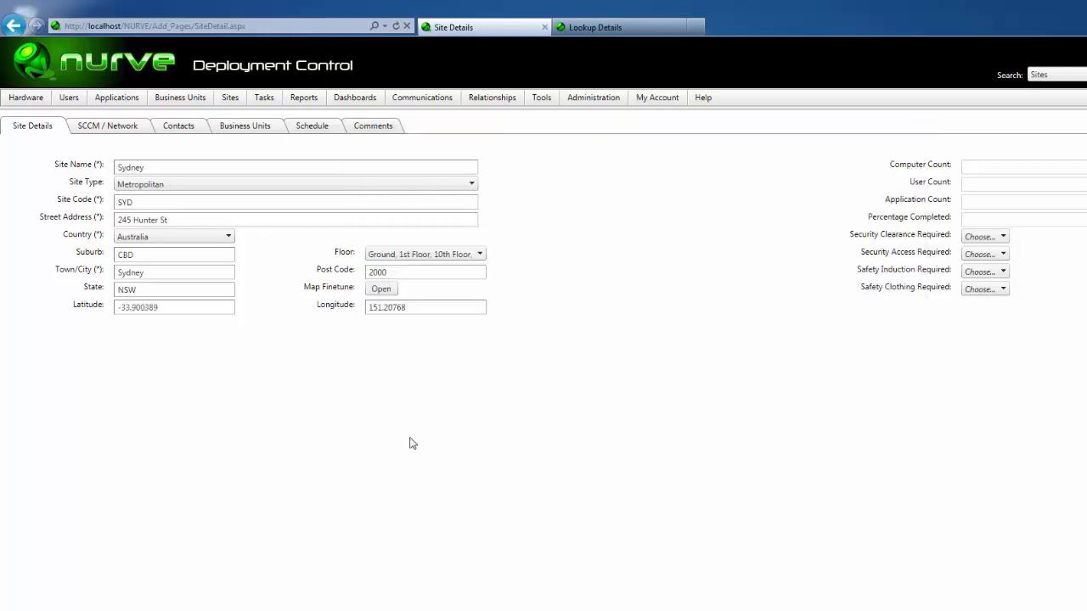
Step: Save the Sydney site and view its SCCM / Network gateway and bandwidth fields
click(1082, 610)
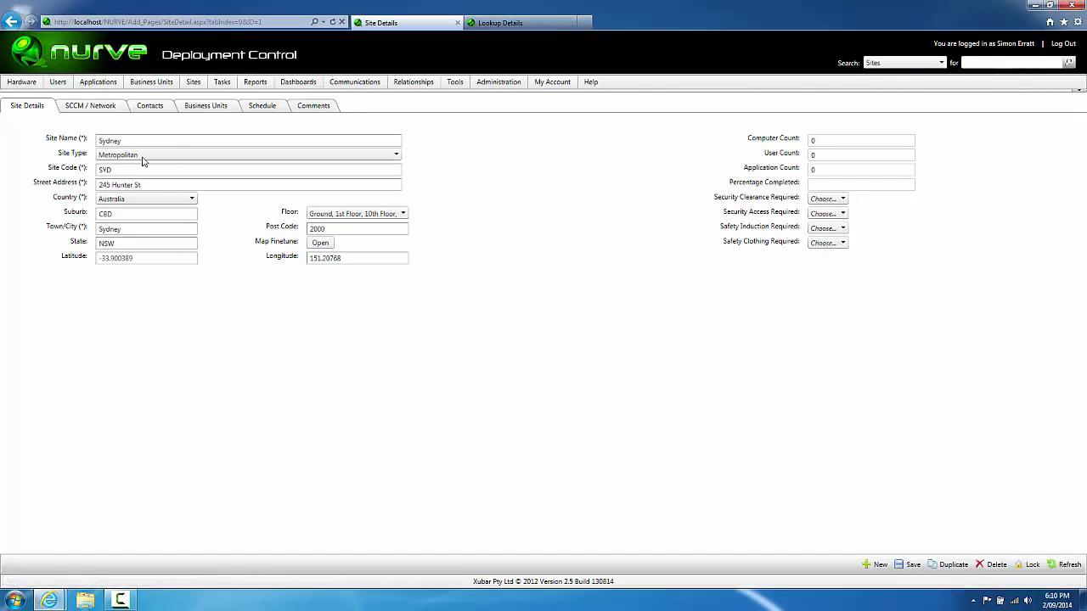
click(99, 109)
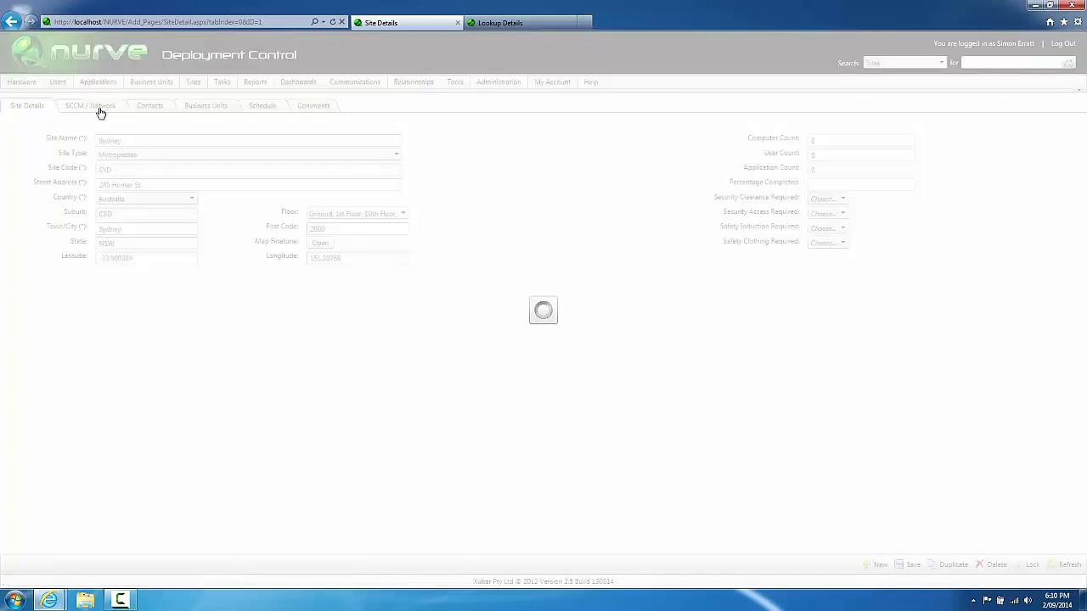
click(124, 255)
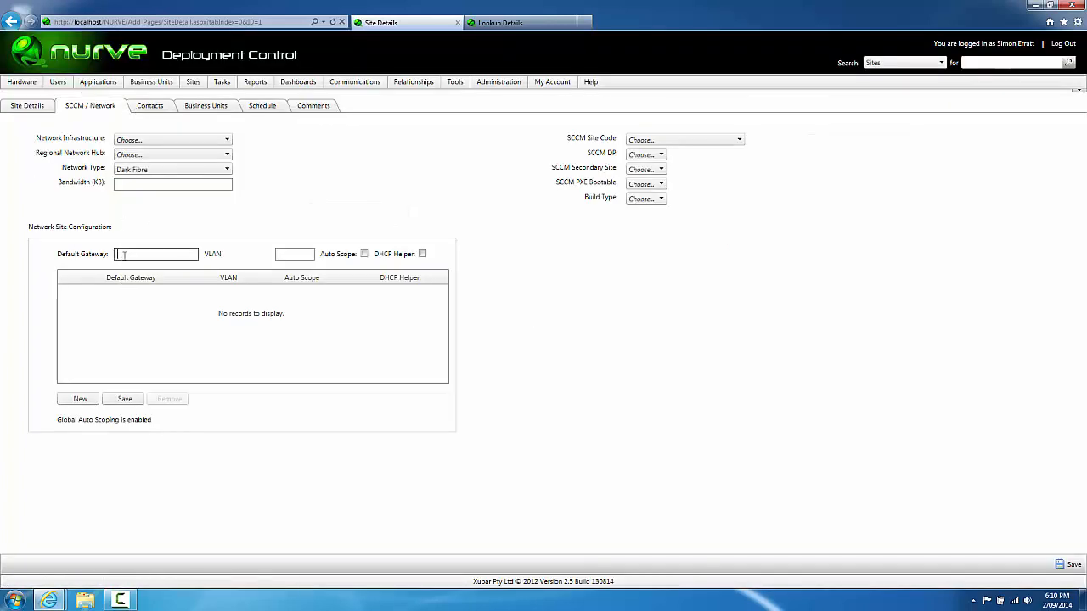
click(165, 184)
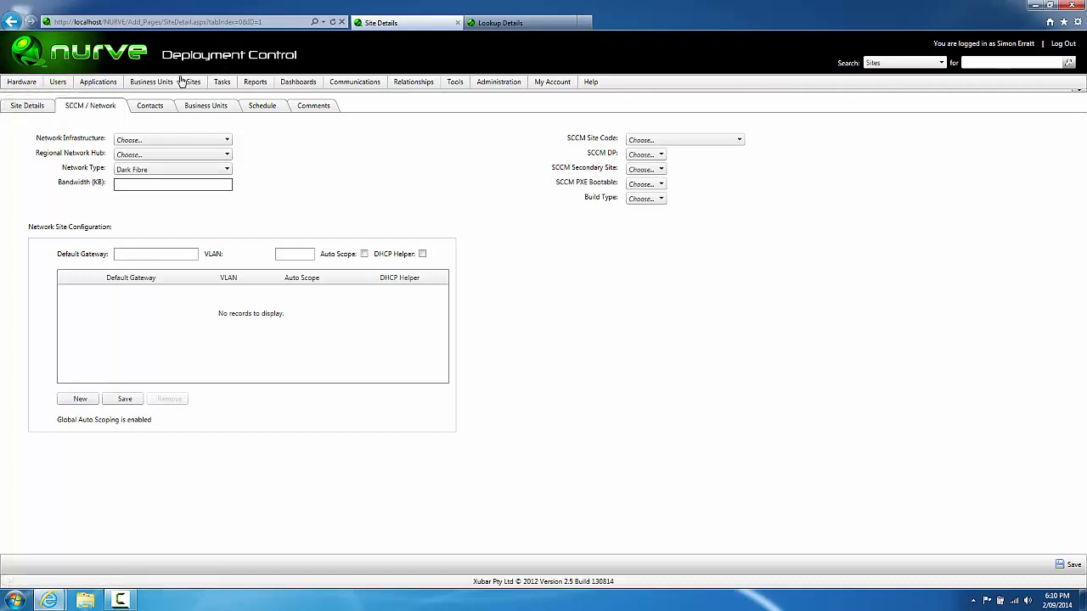
Step: Import the Melbourne and Moorgate sites via Tools > Import > Import New Sites
click(191, 100)
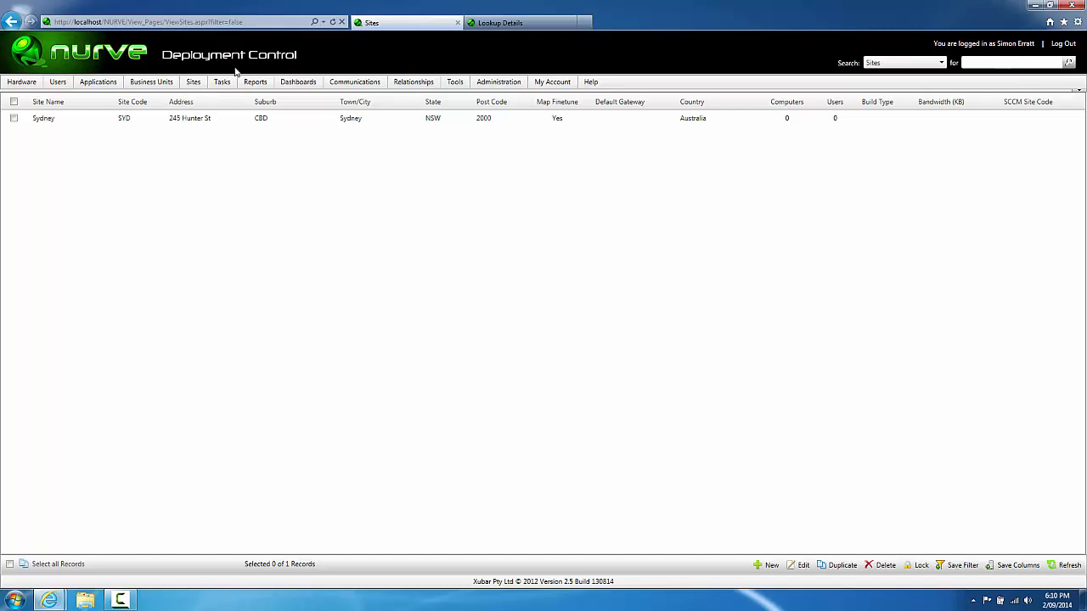
mouse_move(456, 86)
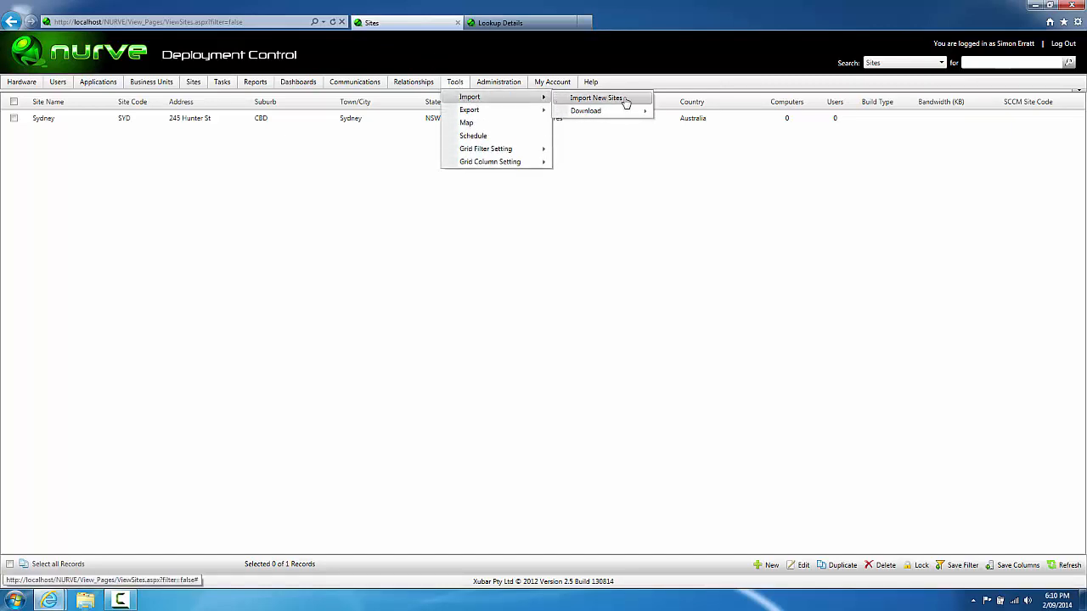
mouse_move(595, 111)
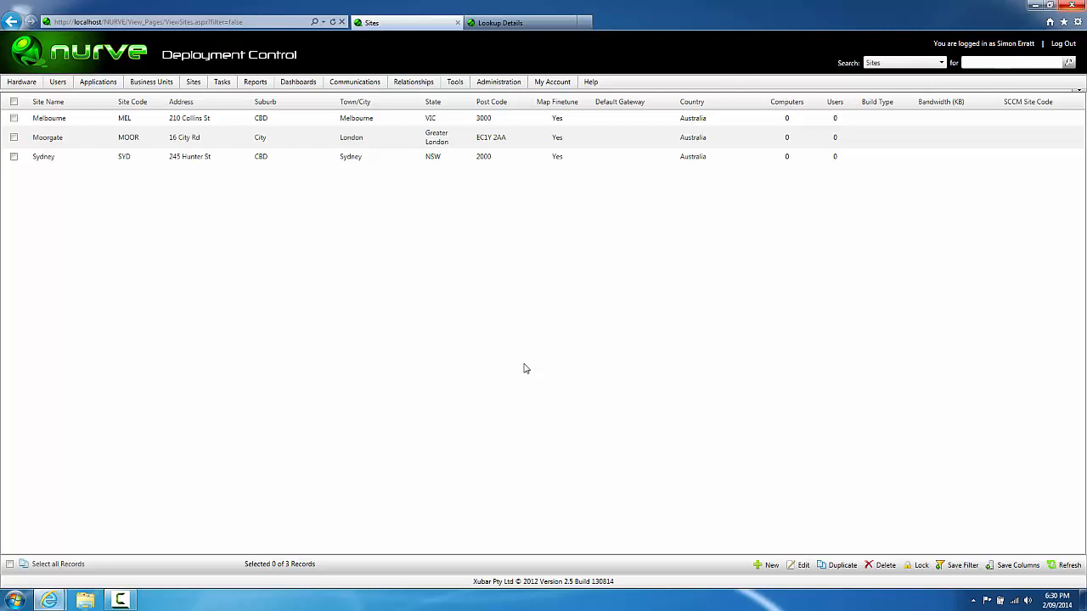
mouse_move(367, 88)
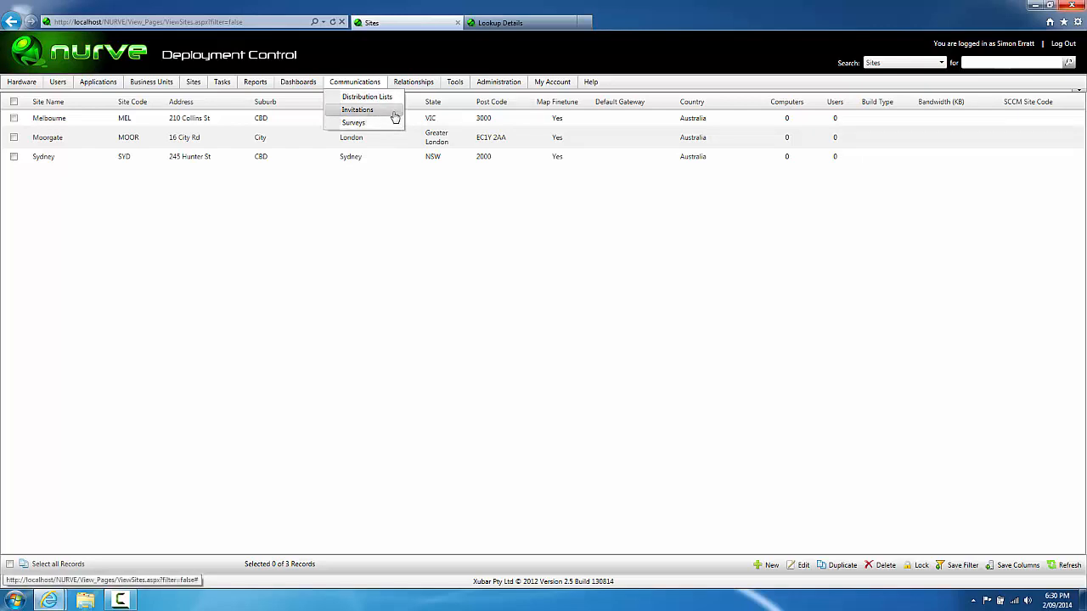
Step: Create and save a distribution list named 'NURVE Administrators'
click(383, 98)
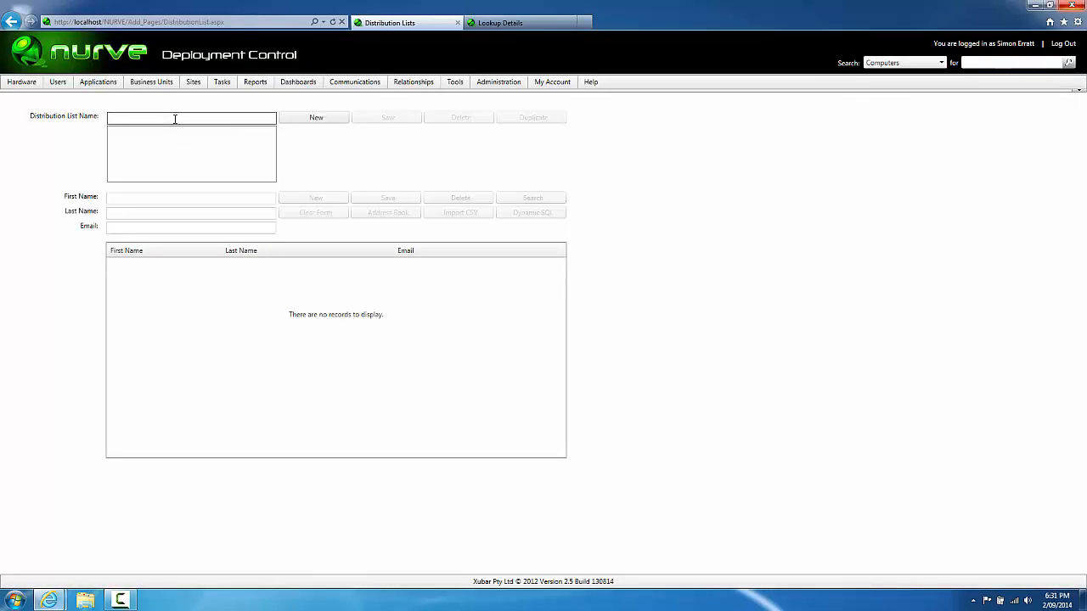
text(NURVE Administrators)
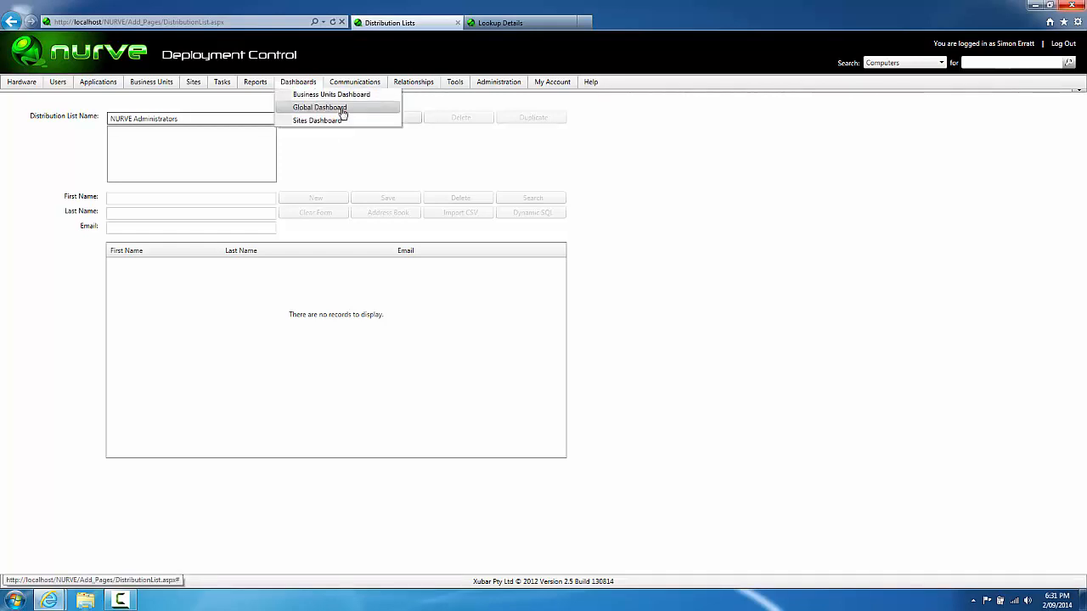
click(404, 121)
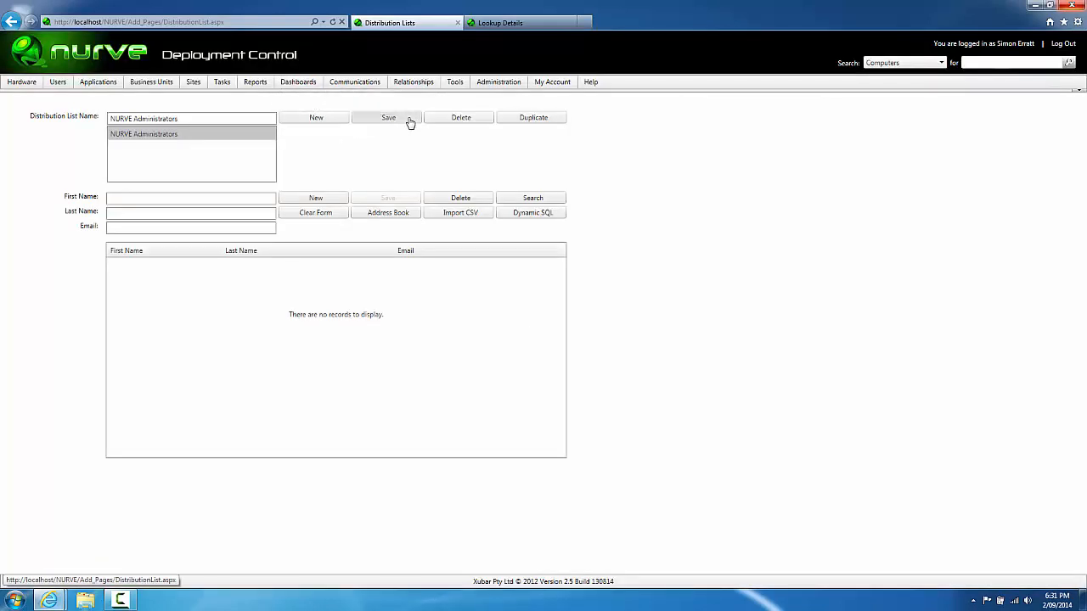
Step: Add a member's first name, last name and e-mail, save, then bring up the Address Book
click(145, 195)
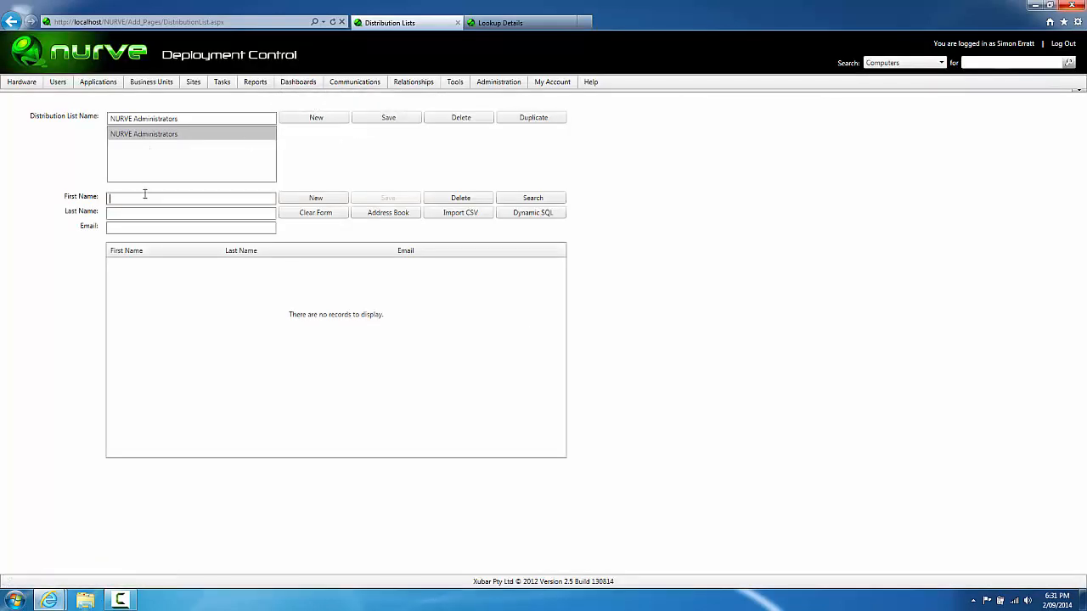
key(Tab)
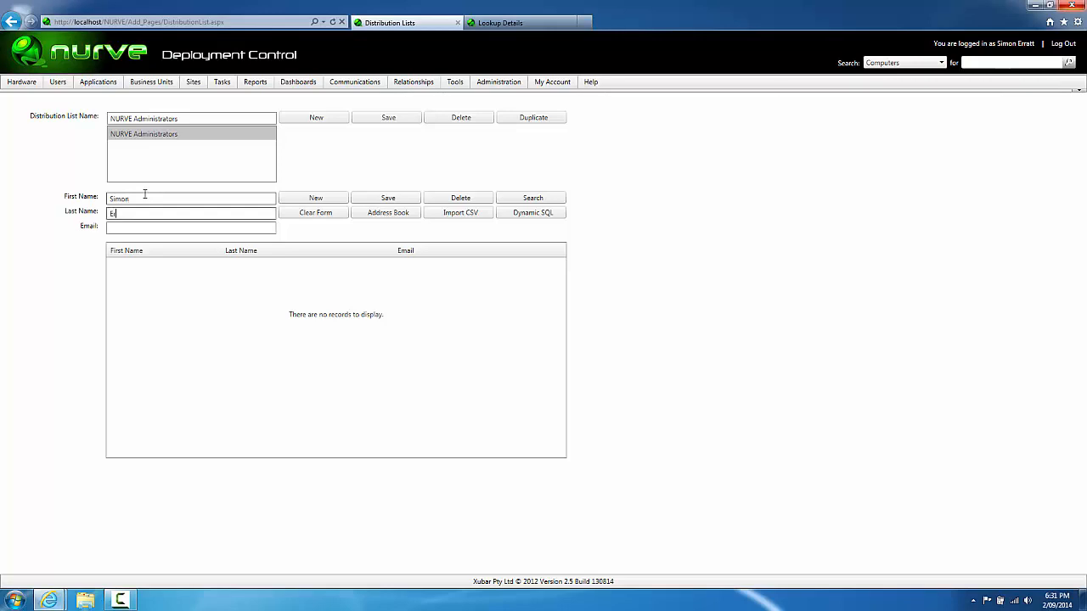
key(Tab)
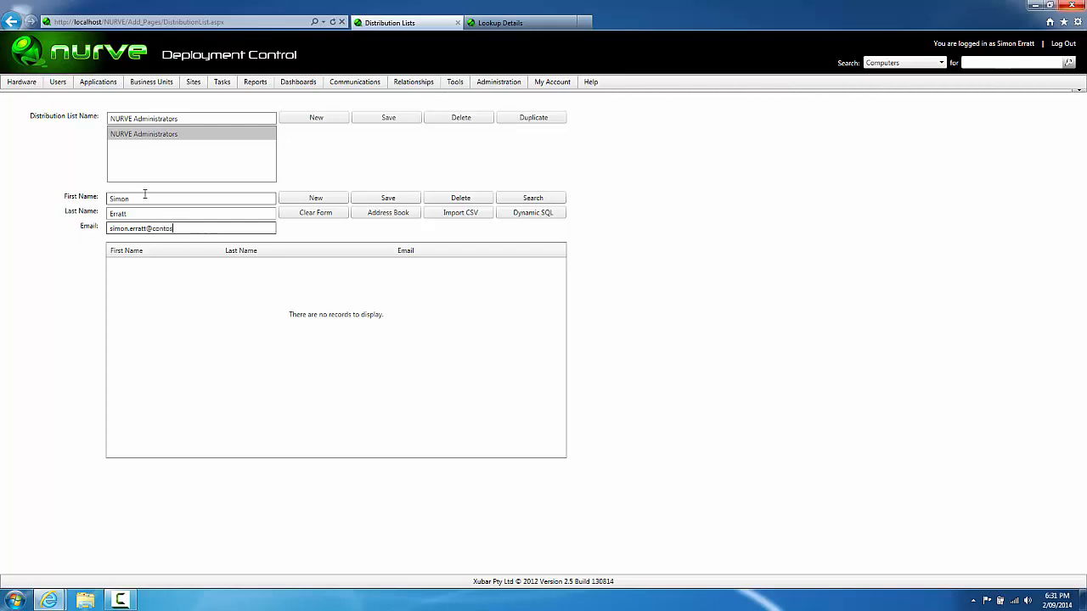
click(357, 201)
click(367, 218)
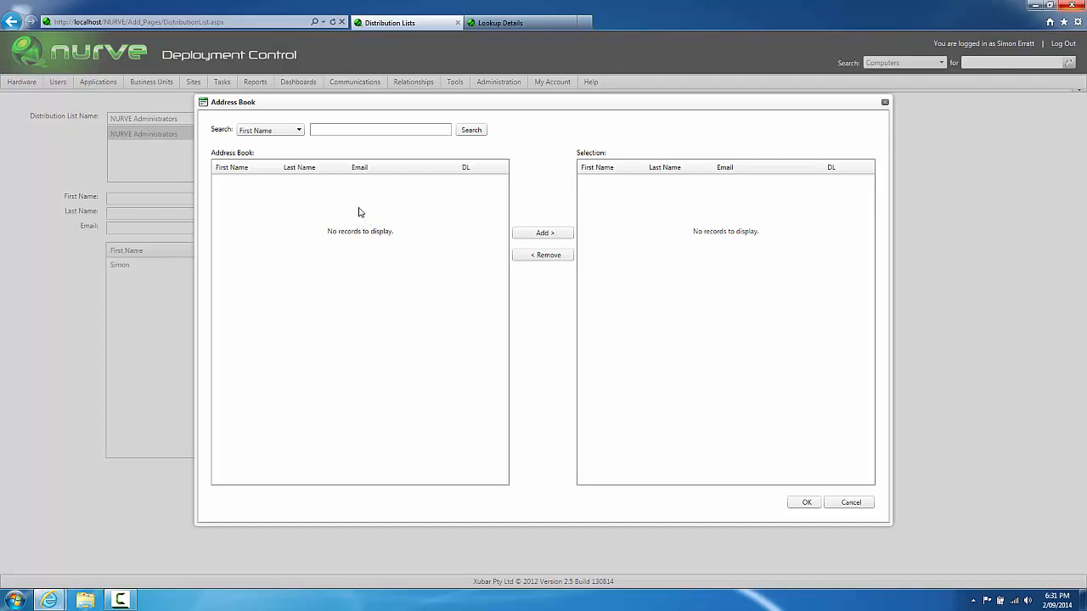
Step: Cancel the Address Book dialog without adding anyone
click(841, 505)
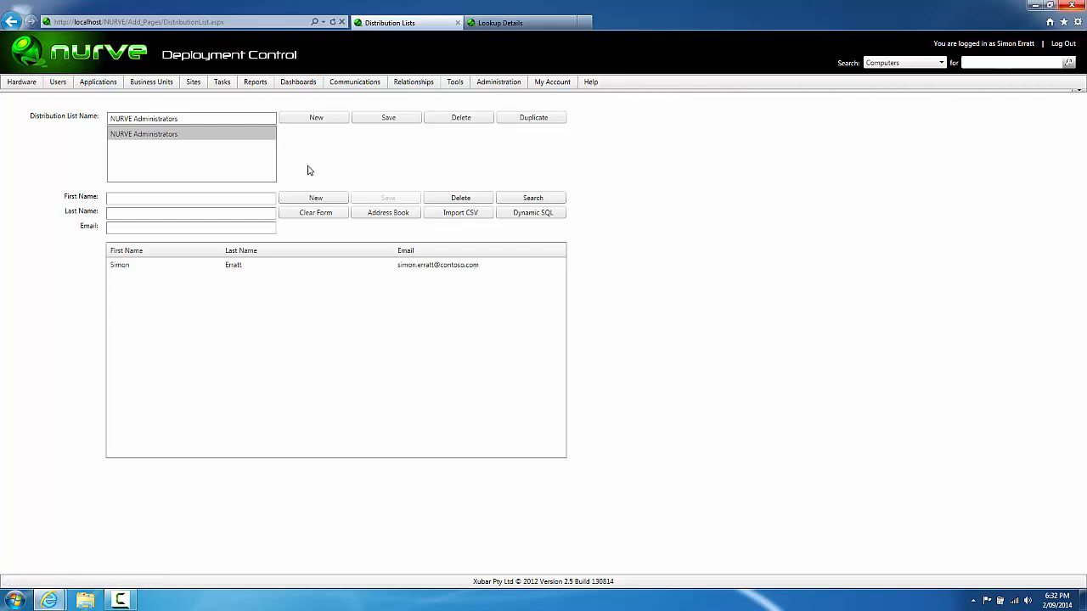
Step: In Communications > Surveys, create a User Survey named 'Windows 7 User Survey'
mouse_move(356, 82)
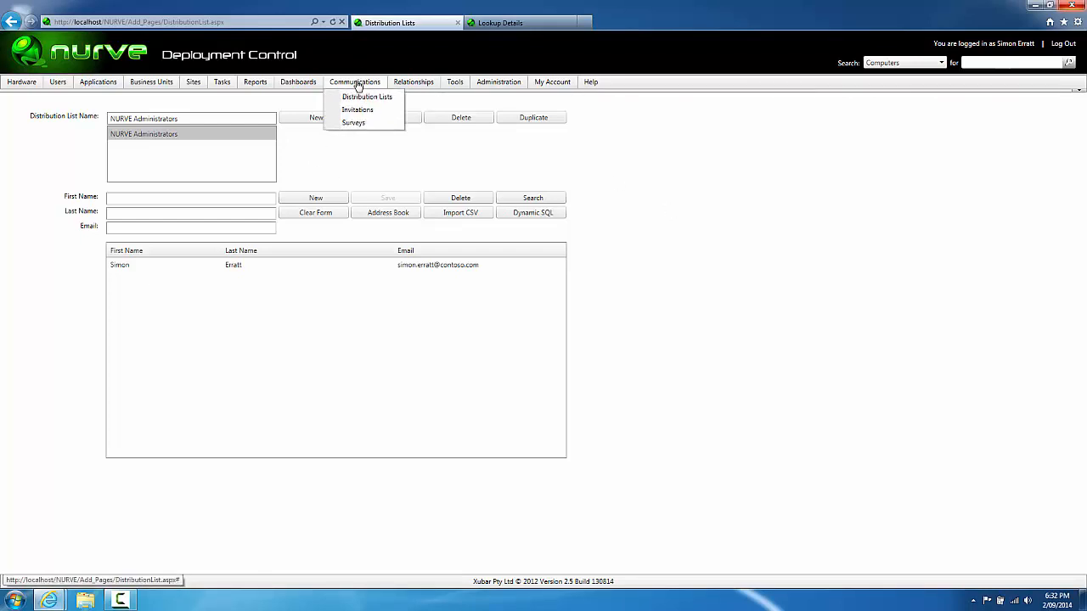
click(374, 126)
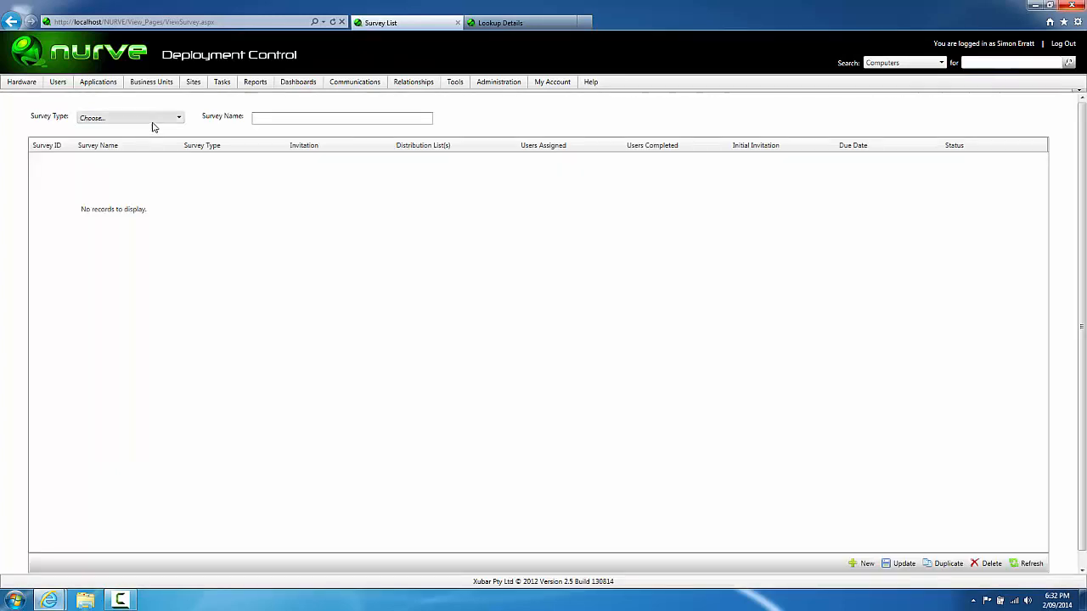
click(159, 120)
click(147, 154)
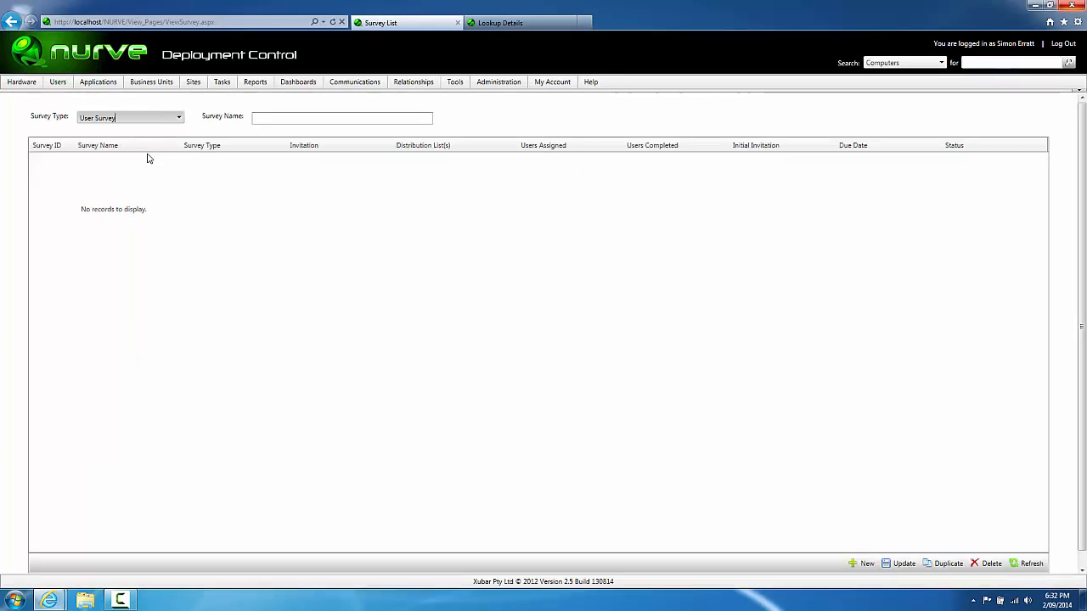
click(273, 119)
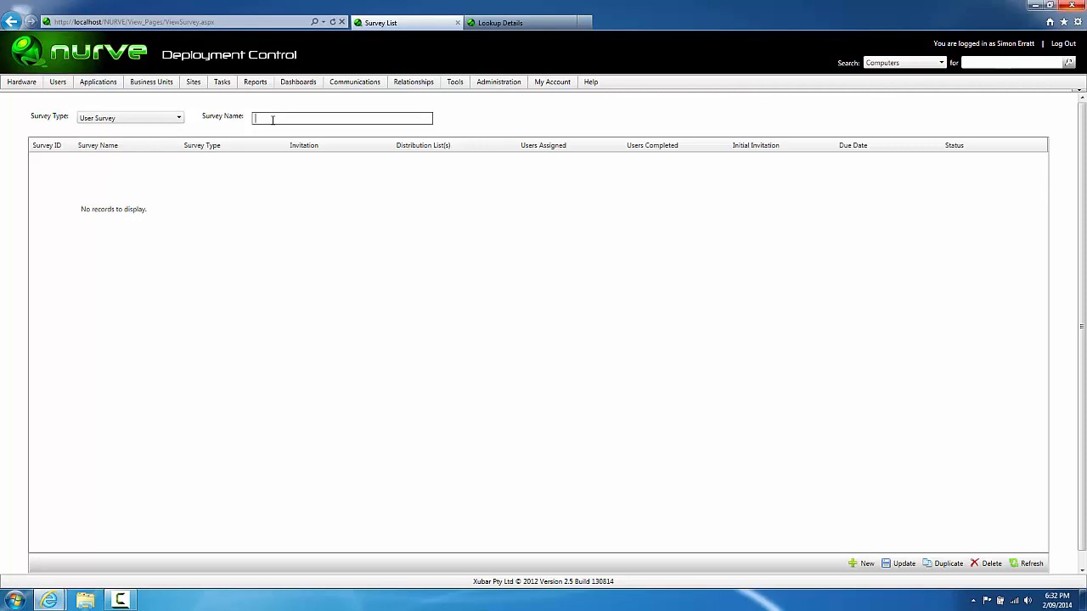
text(Windows 7 User Survey)
click(865, 563)
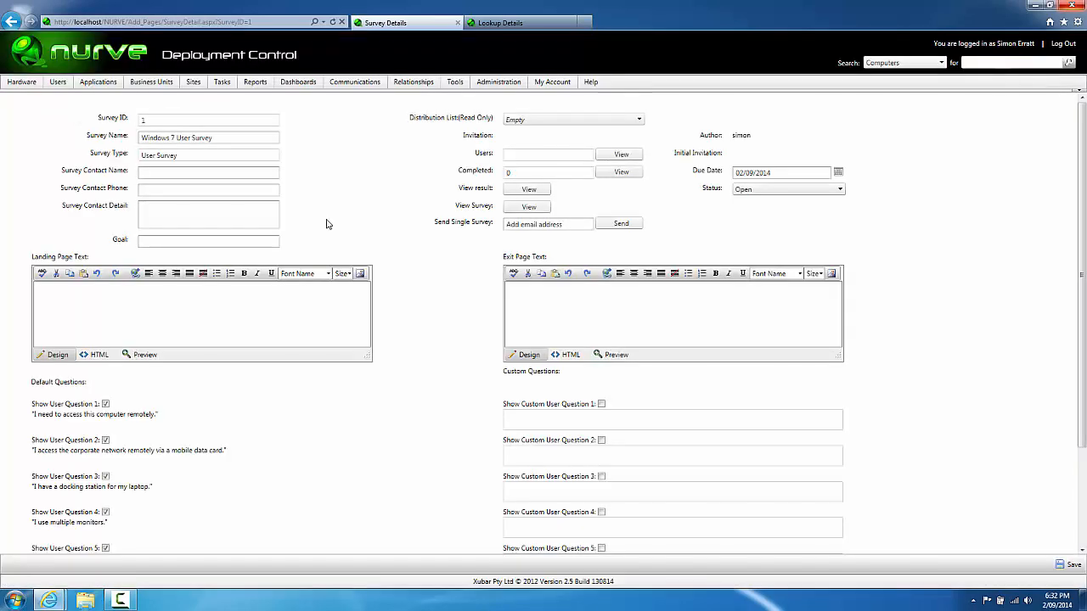
Step: Fill in the survey contact's full name and phone number, and set the goal to 'Windows 7 Rollout'
click(201, 172)
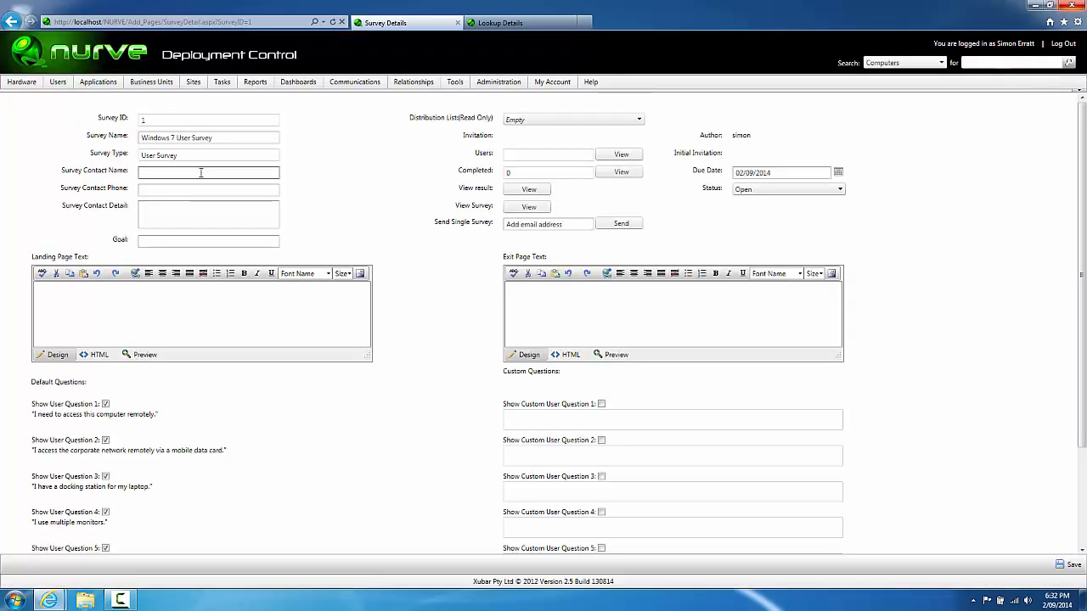
key(Tab)
click(201, 172)
key(Tab)
click(200, 189)
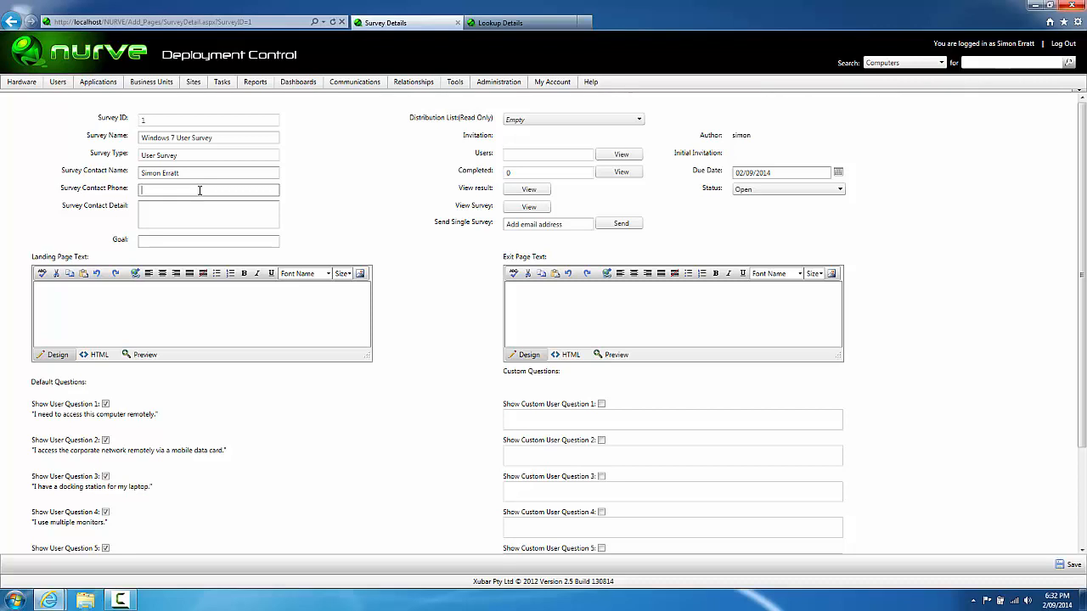
text(555 1234)
click(196, 204)
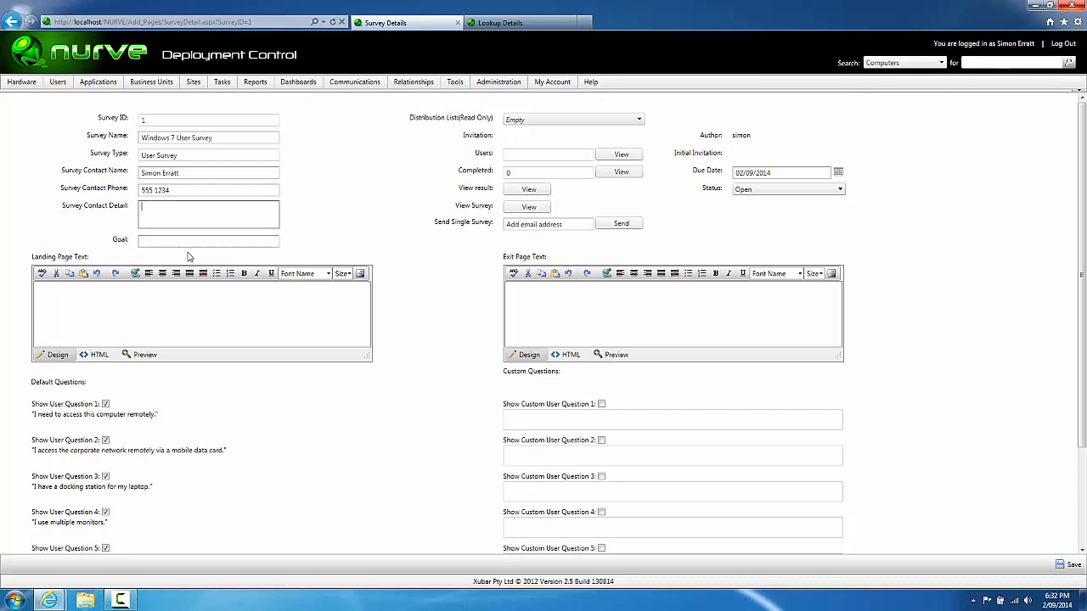
click(187, 242)
text(Windows 7 )
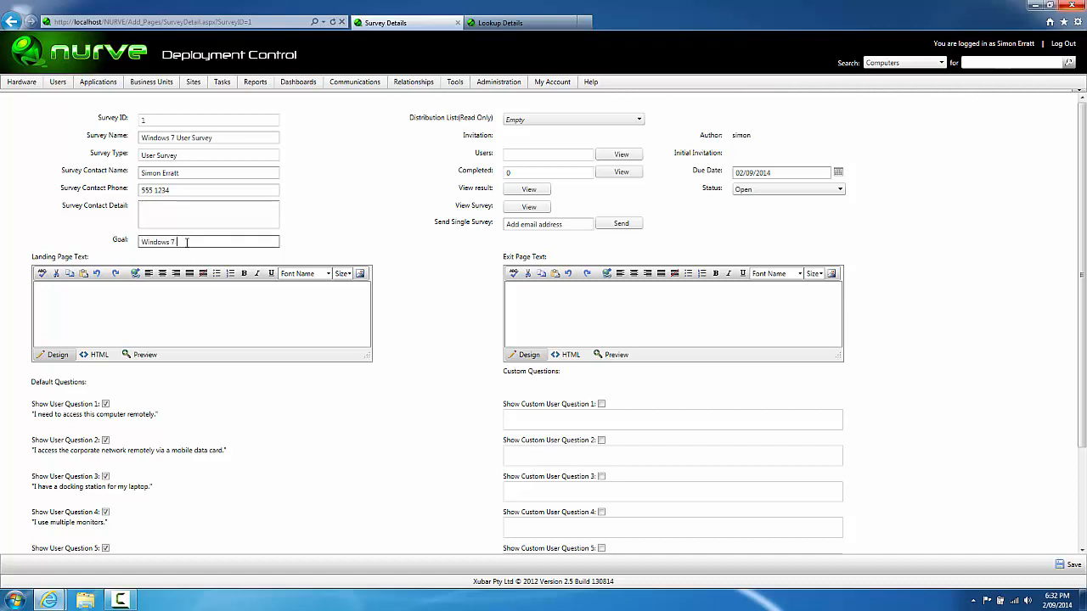
text(Rollout)
Step: Add centred landing text: 'Welcome to the Windows 7 Upgrade User Survey.' plus a request to complete it
click(199, 324)
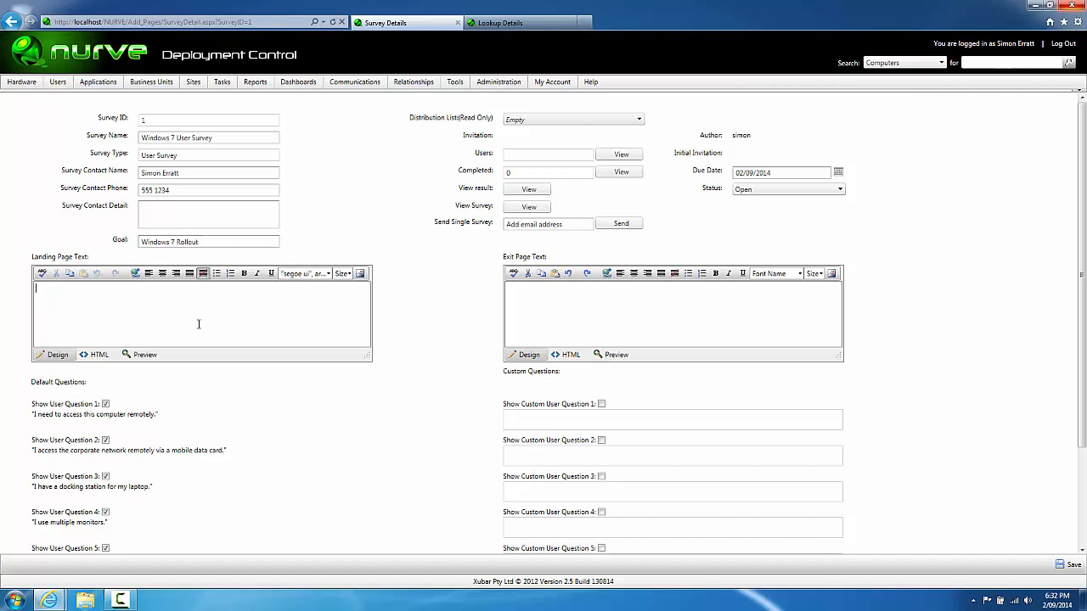
text(Welcome to the Windows 7 Upgrade )
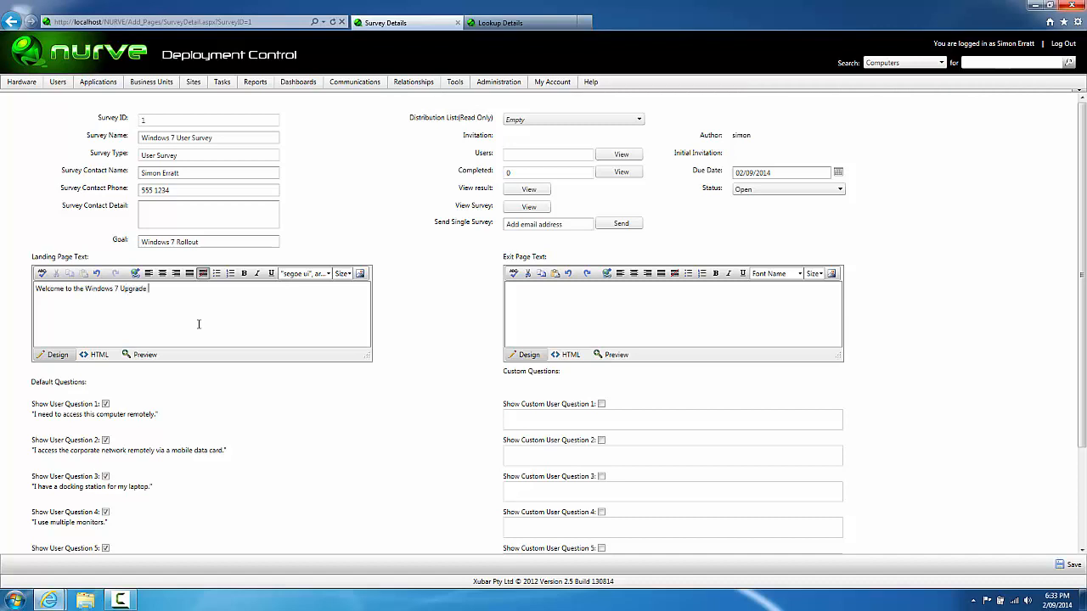
text(User Survey.)
key(Return)
key(Return)
text(Pl)
key(BackSpace)
key(BackSpace)
text(Please complete this survey to ensure you)
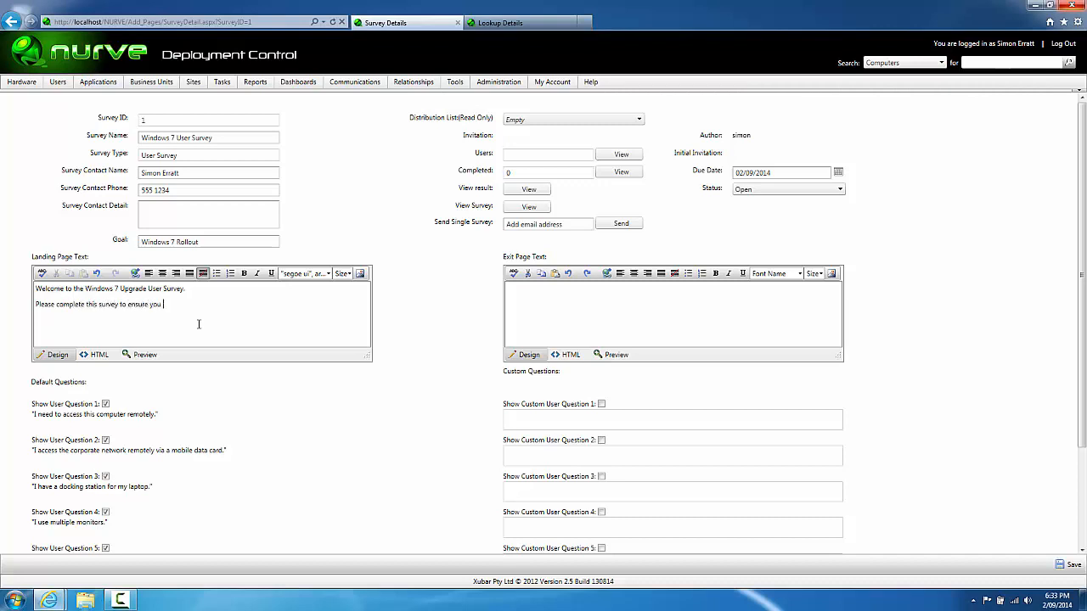
text( have an optimal experienced)
key(BackSpace)
key(ctrl+a)
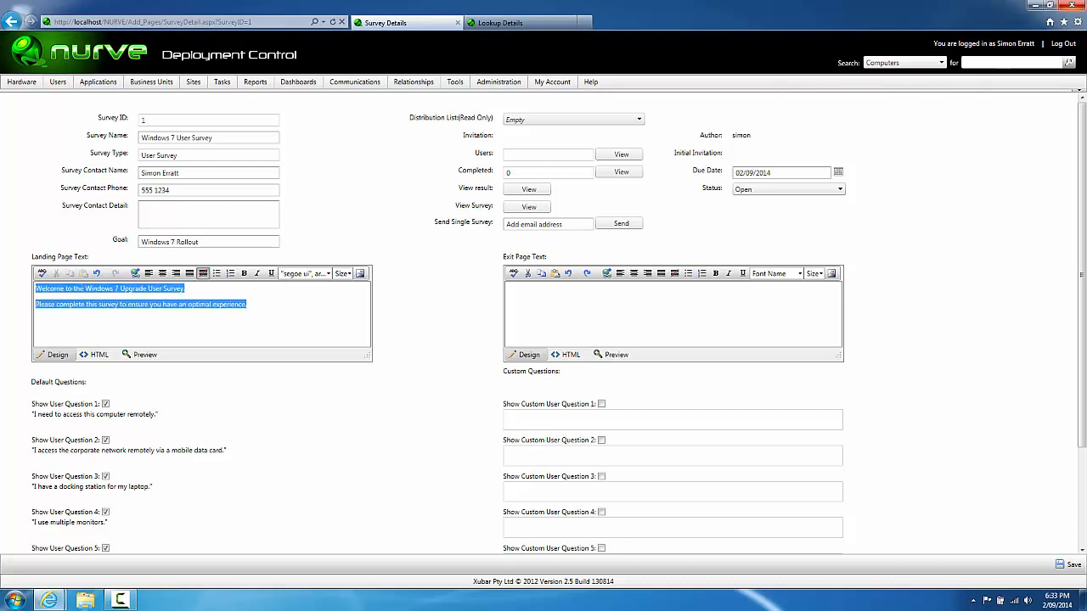
click(162, 274)
click(307, 335)
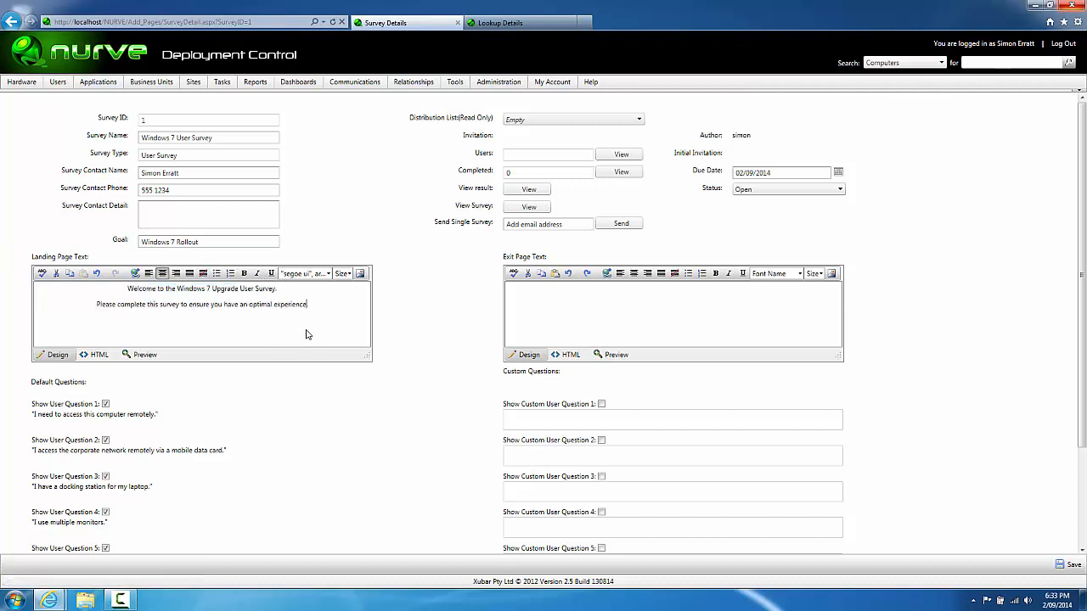
text(.)
Step: Write the exit page text thanking users for their time with a contact e-mail, and centre it
click(603, 320)
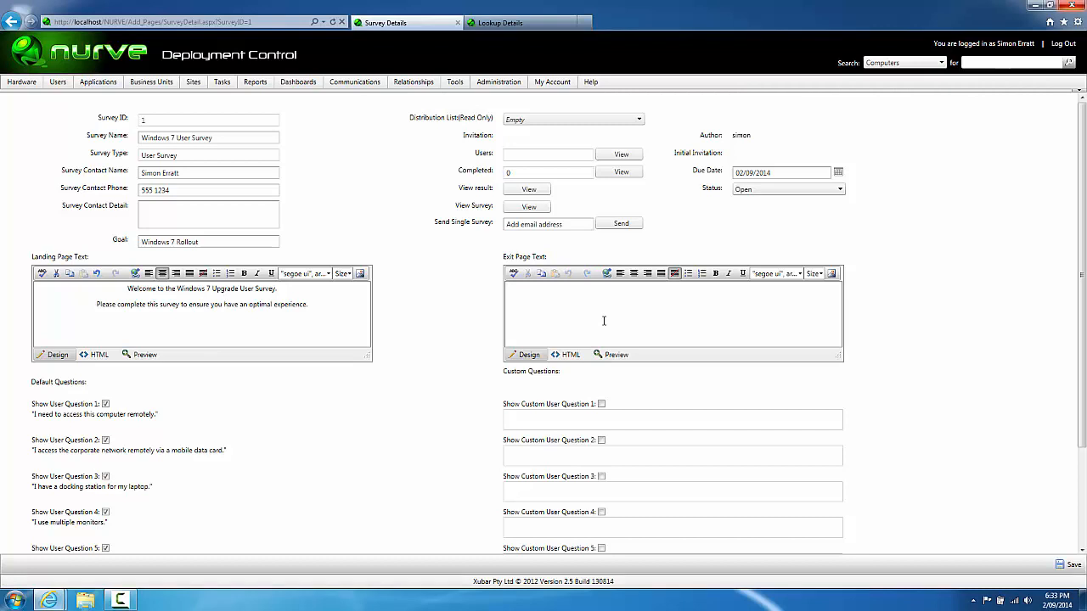
text(Thanks for t)
key(BackSpace)
text(your time. If you have further questions)
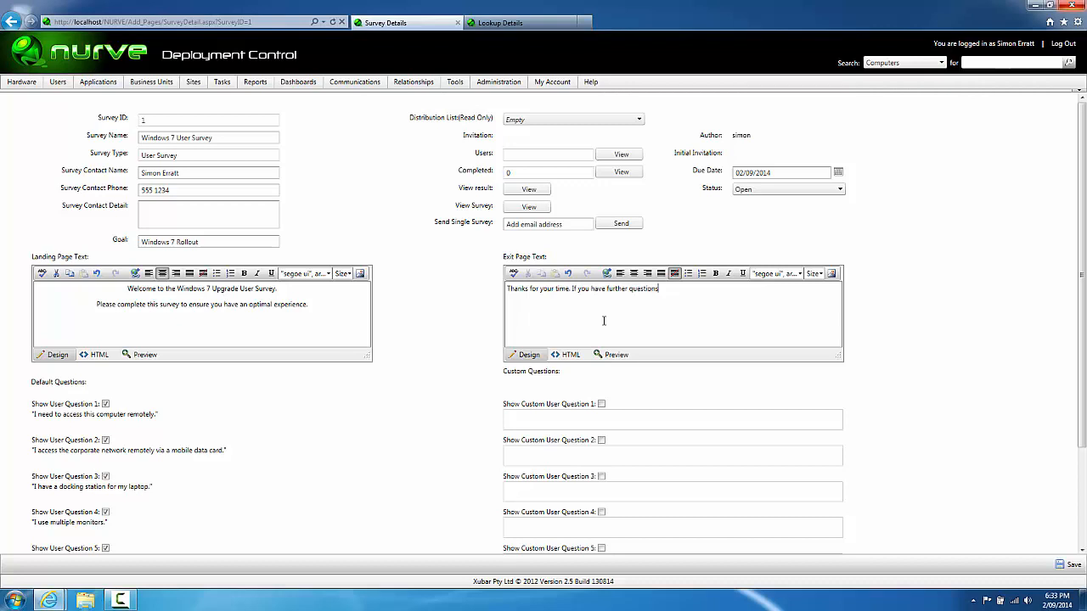
text( please contact us on info@contoso.com.)
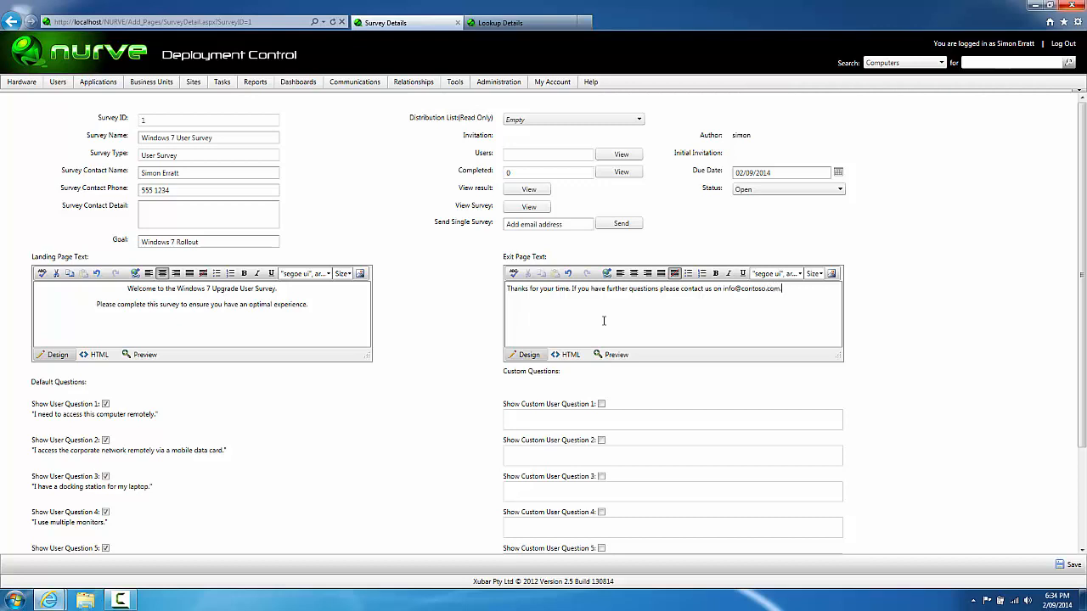
triple_click(659, 287)
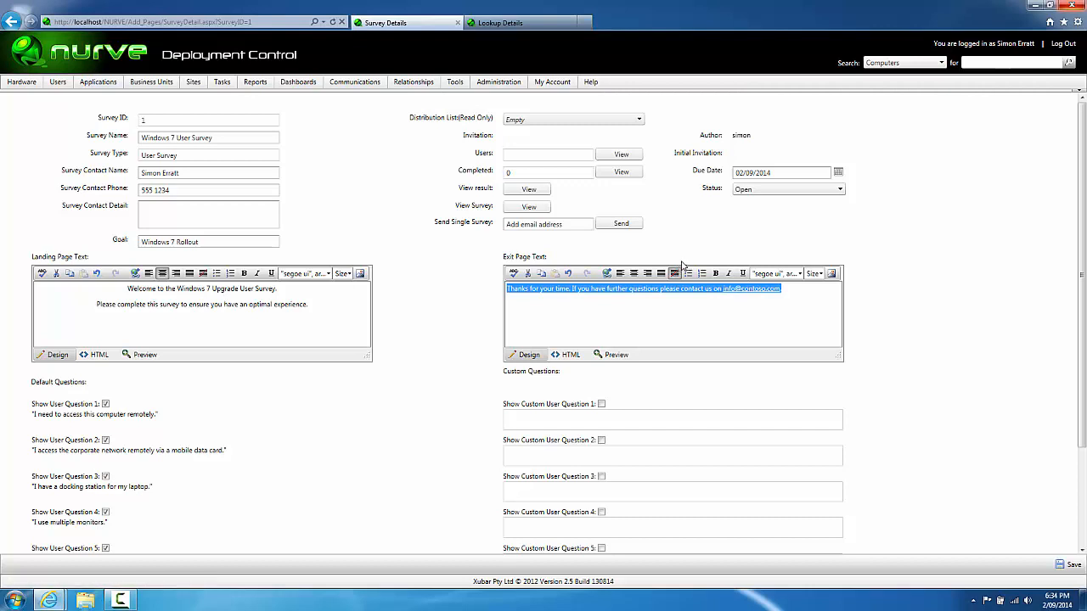
click(633, 274)
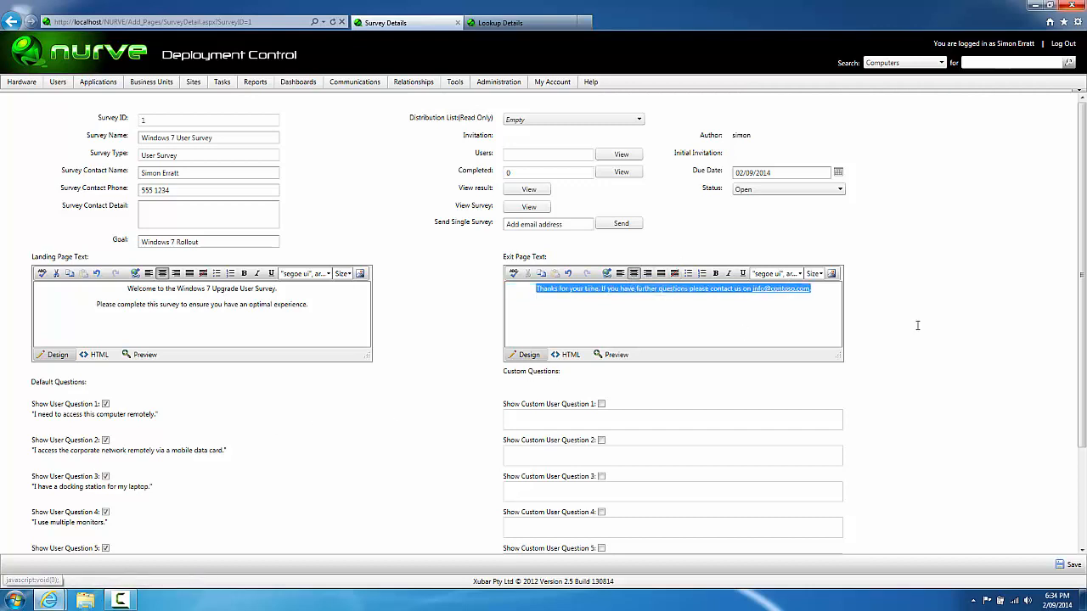
click(1010, 331)
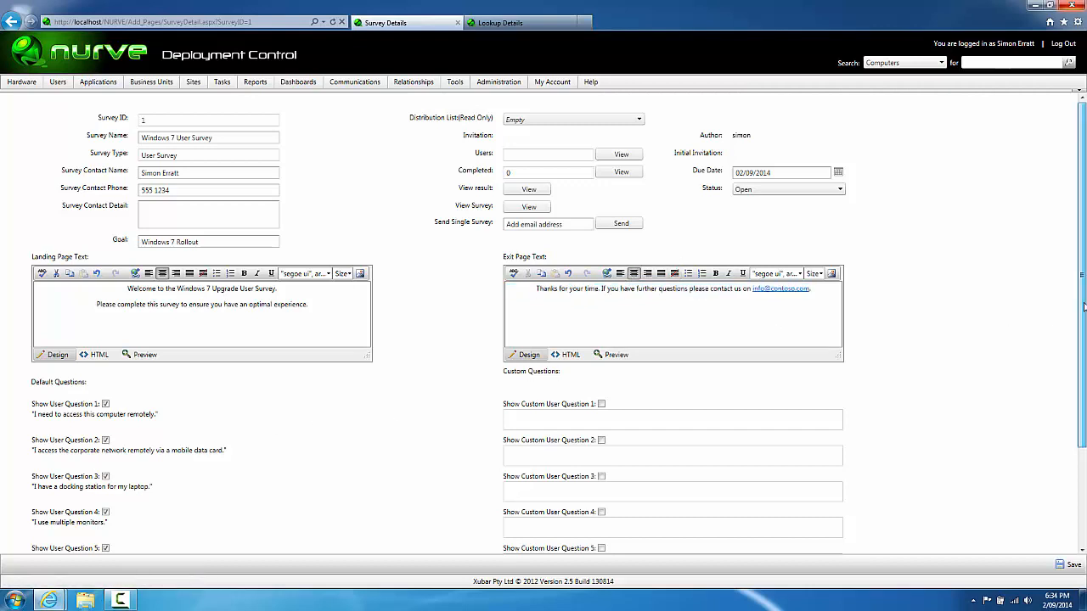
Step: Enable custom question 1, asking users with more than 1 computer what they need it for
scroll(1083, 323, down, 1)
drag(1083, 324, 1083, 381)
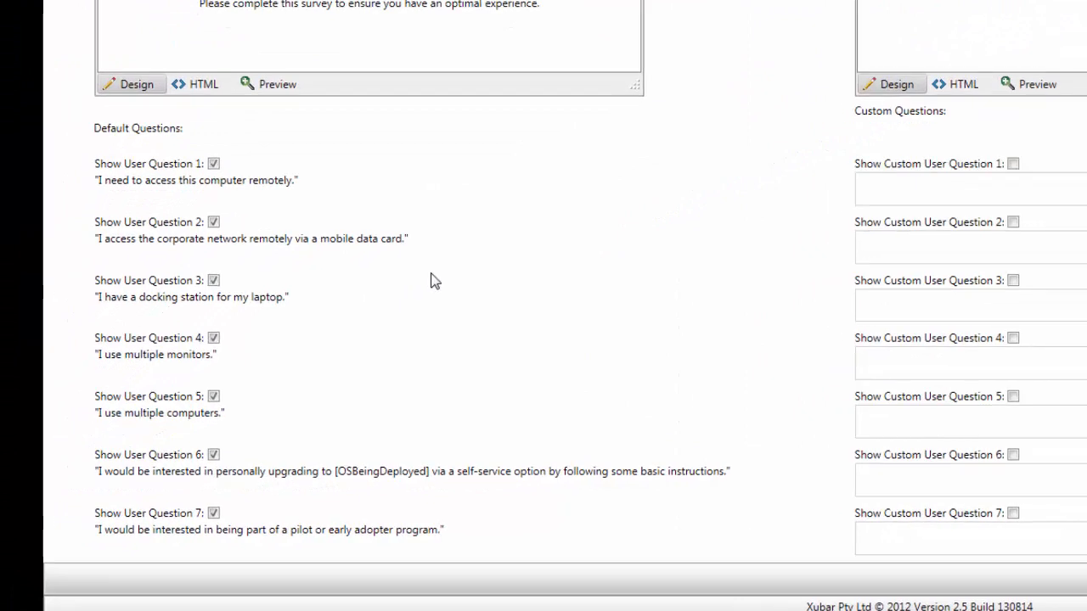
click(216, 166)
click(215, 165)
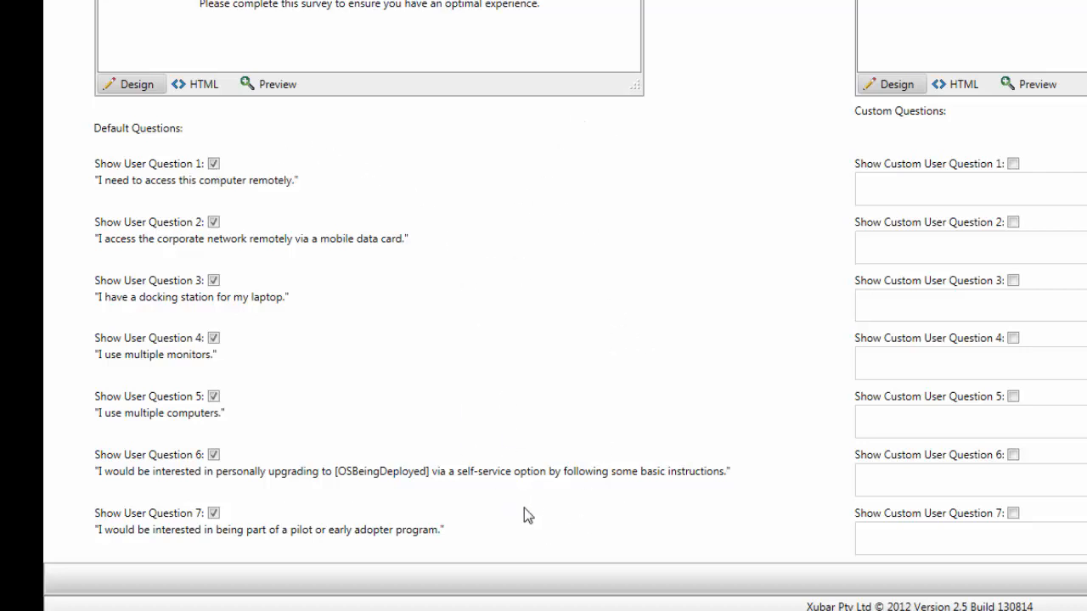
click(904, 159)
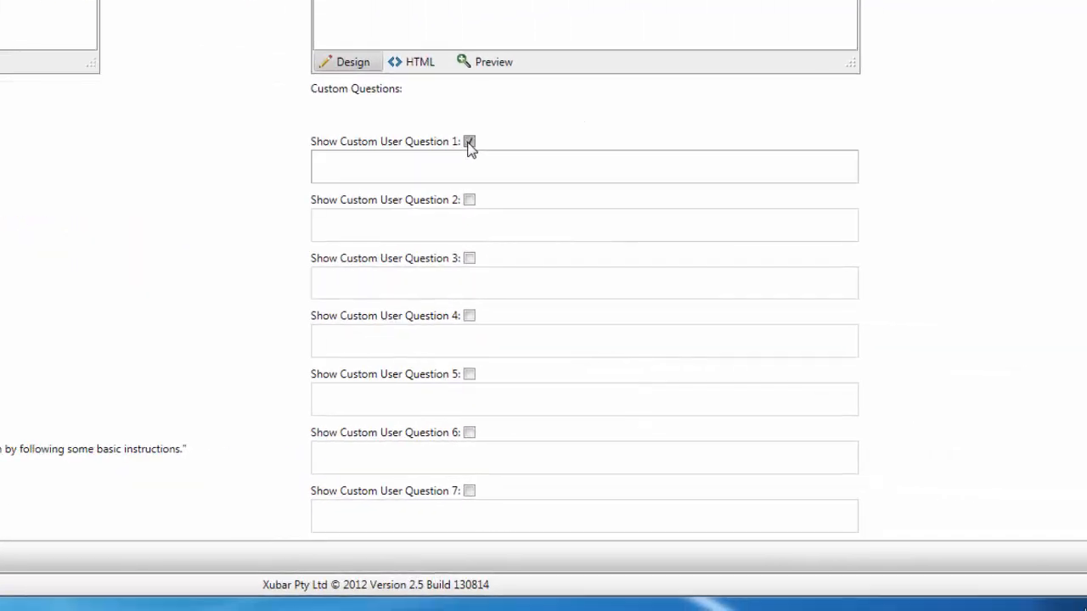
click(468, 161)
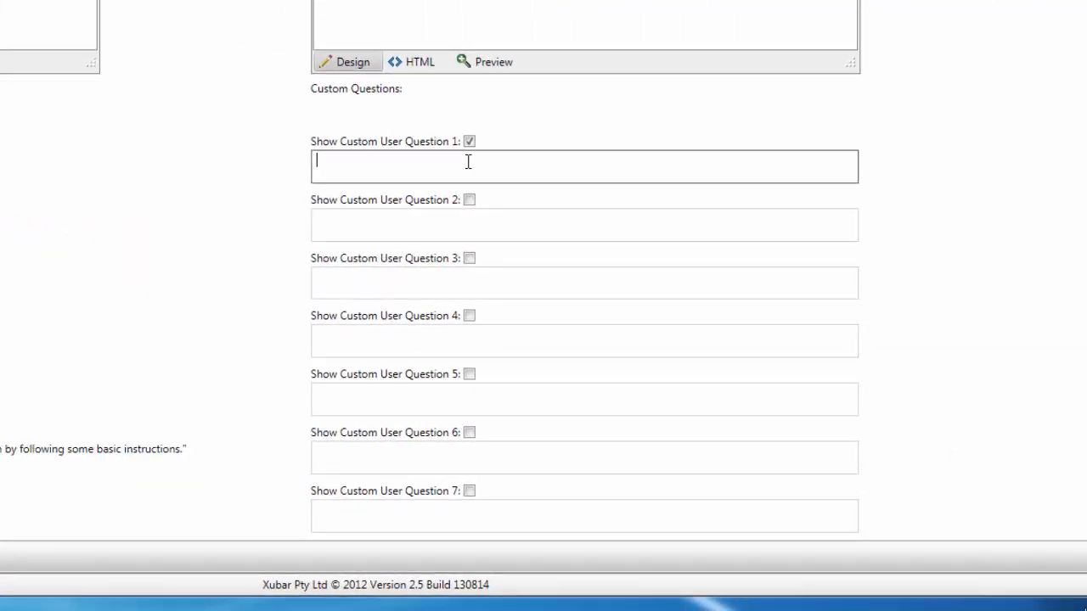
text(If you have more than 1 computer)
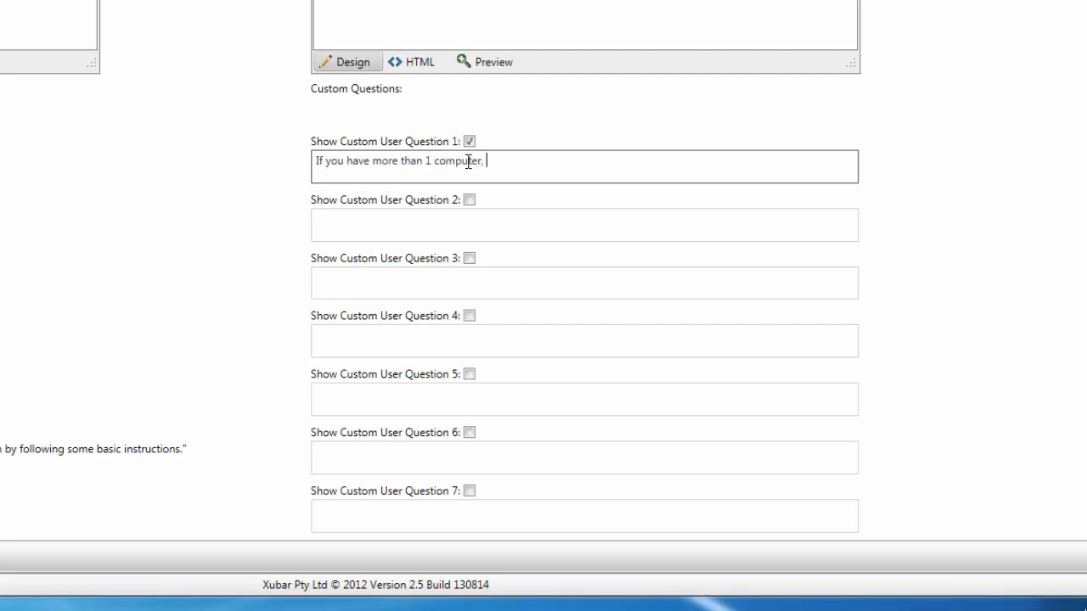
text(, can)
key(BackSpace)
key(BackSpace)
key(BackSpace)
text(what do you need it for)
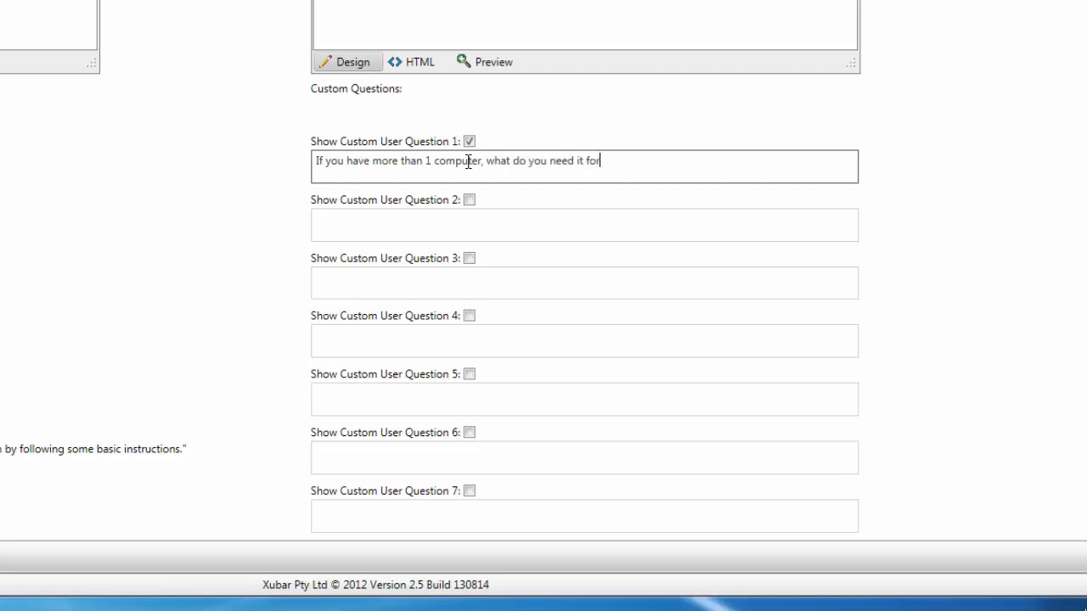
text(?)
Step: Enable custom question 2, 'Do you have any pst files locally?', and save the survey
click(470, 199)
click(462, 220)
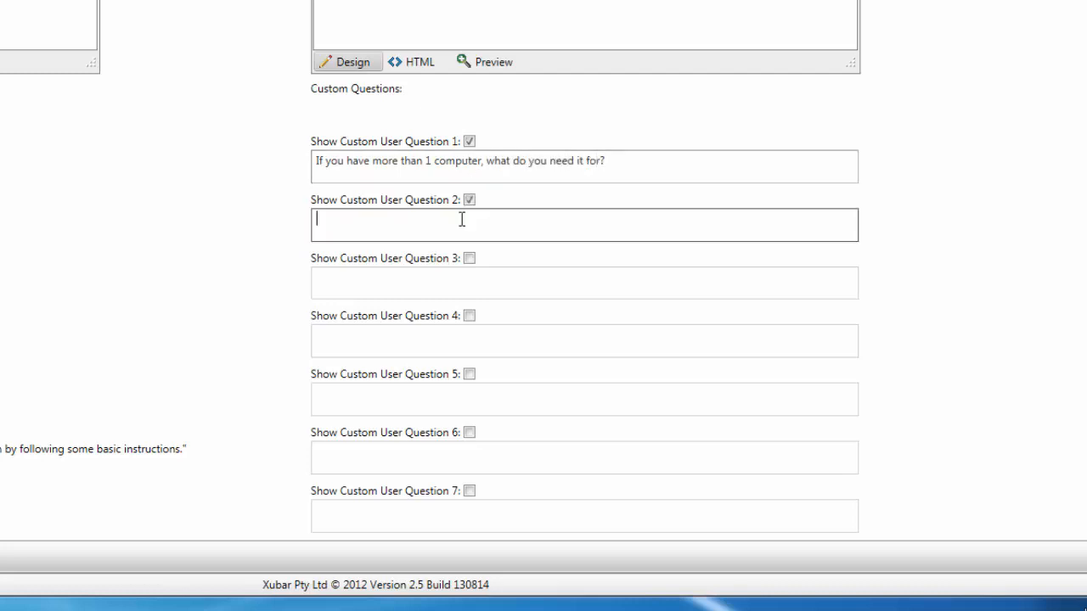
text(Do you have an y pst files loca)
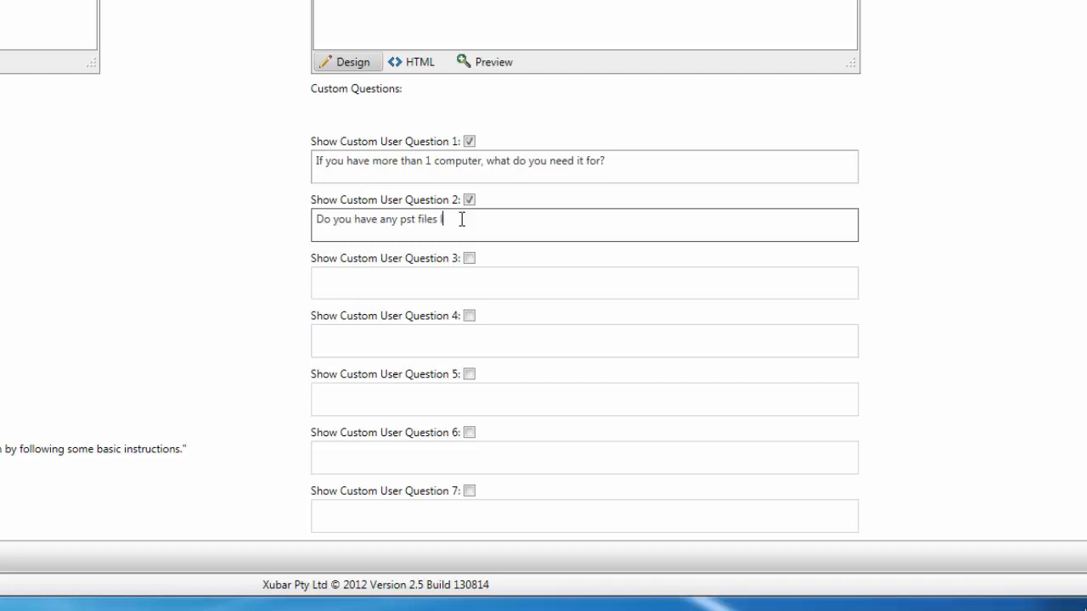
text(lly?)
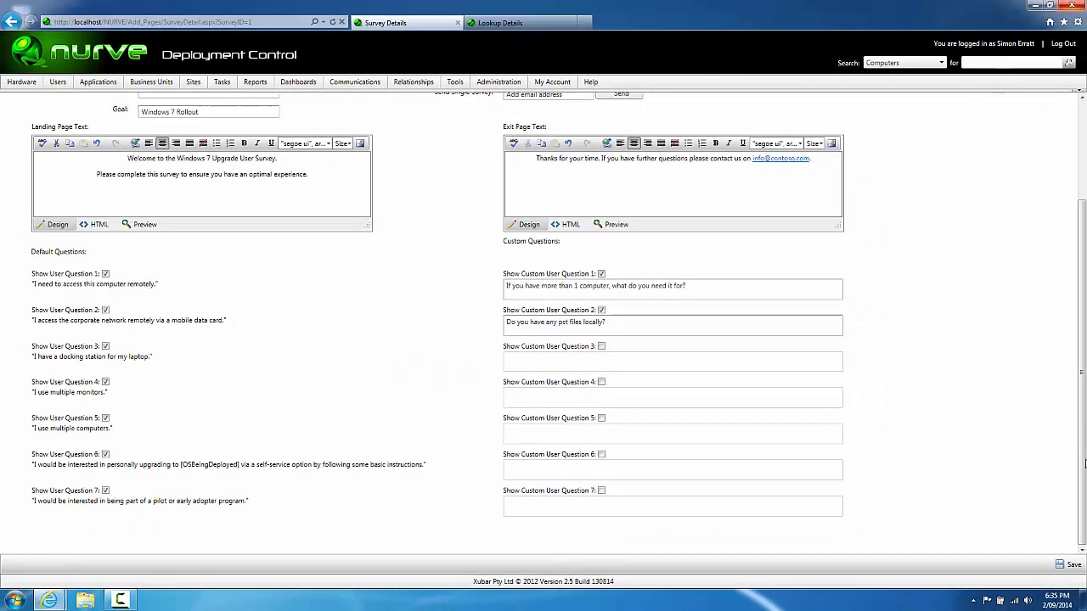
click(1068, 564)
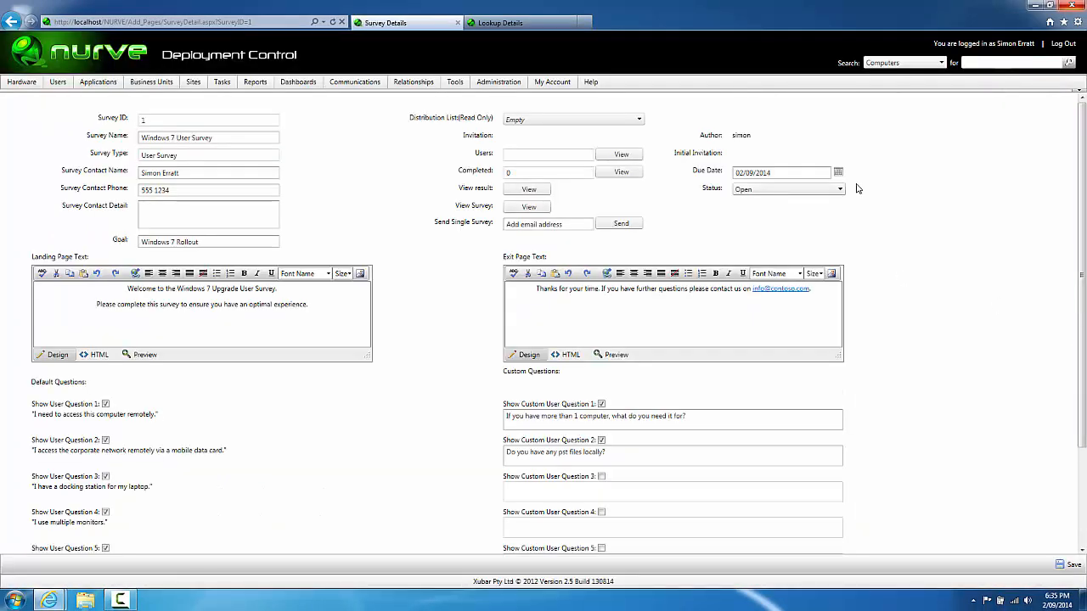
Step: Leave the survey status as Open and review the 02/09/2014 due date
click(840, 191)
click(848, 187)
drag(807, 172, 753, 175)
click(881, 182)
Step: On the Invitations page, create a User Survey type invitation named 'Windows 7 User Survey'
mouse_move(344, 82)
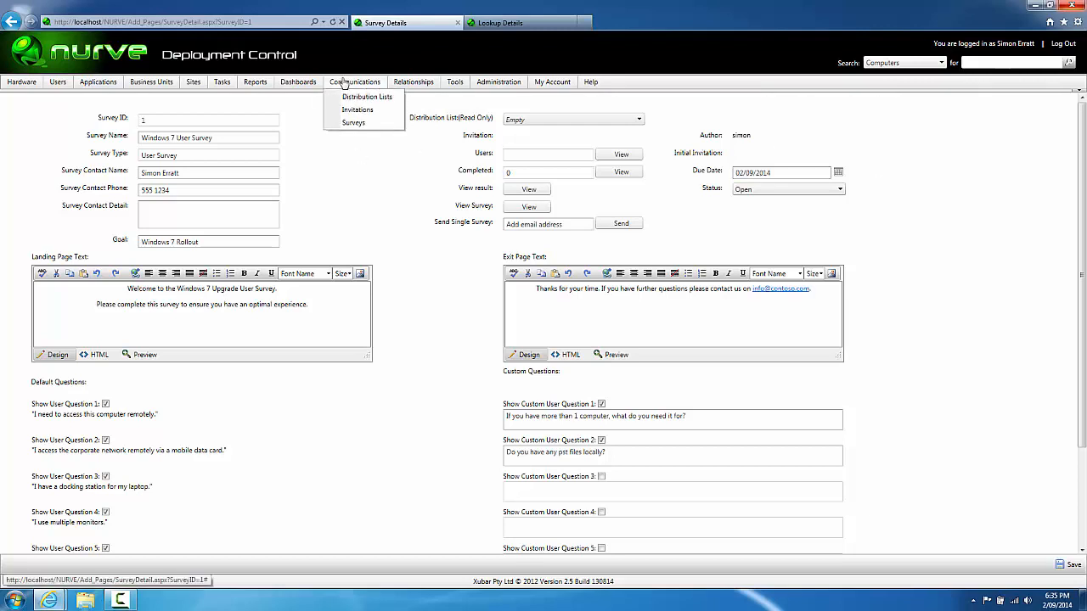
click(382, 115)
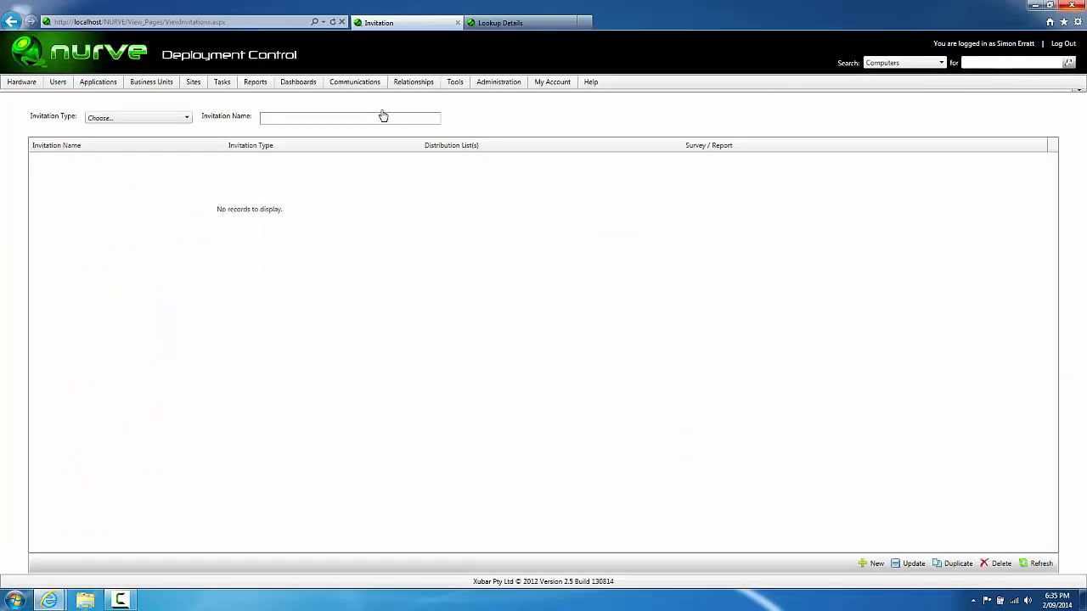
click(187, 120)
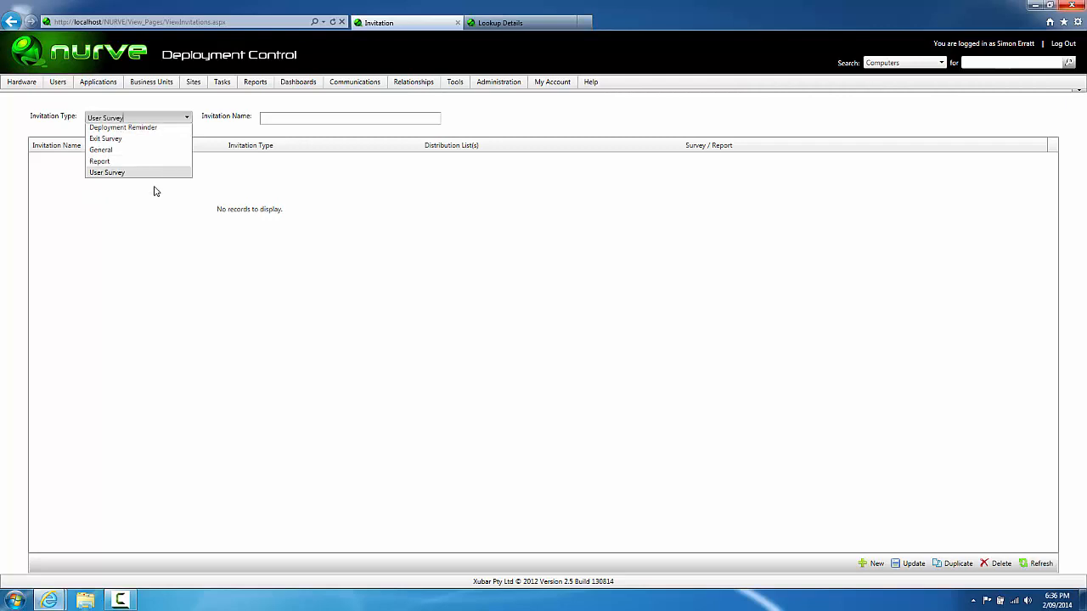
click(154, 189)
click(265, 118)
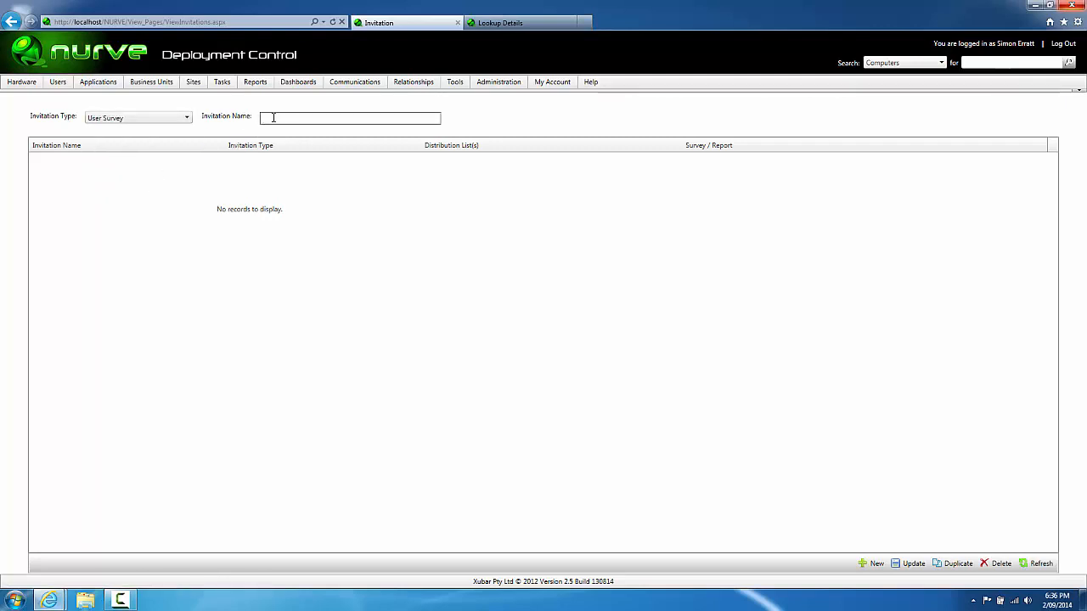
text(Windows 7 Us)
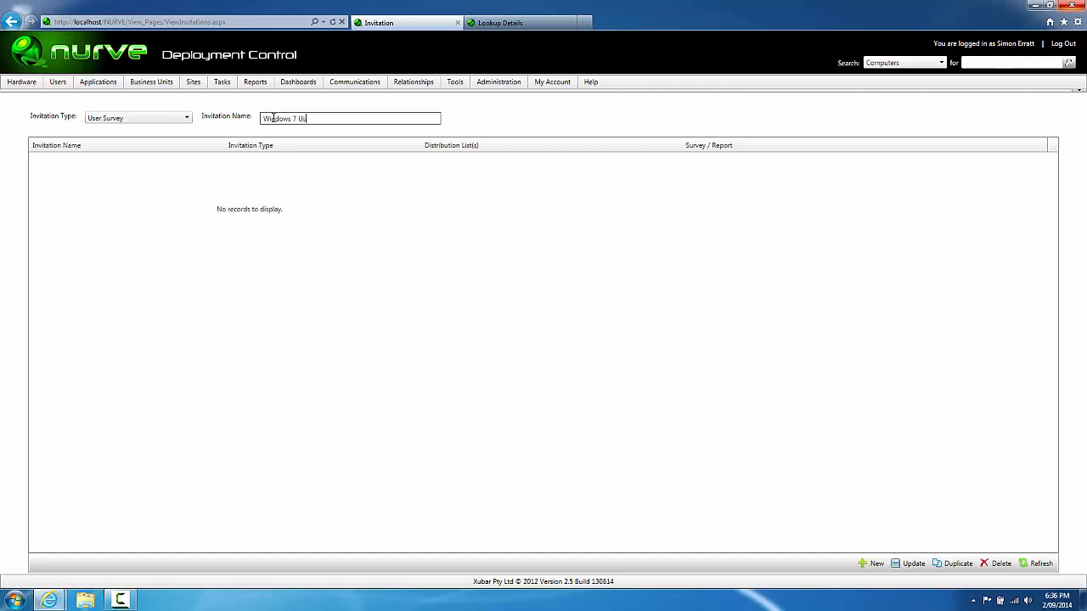
text(er Survey)
click(873, 561)
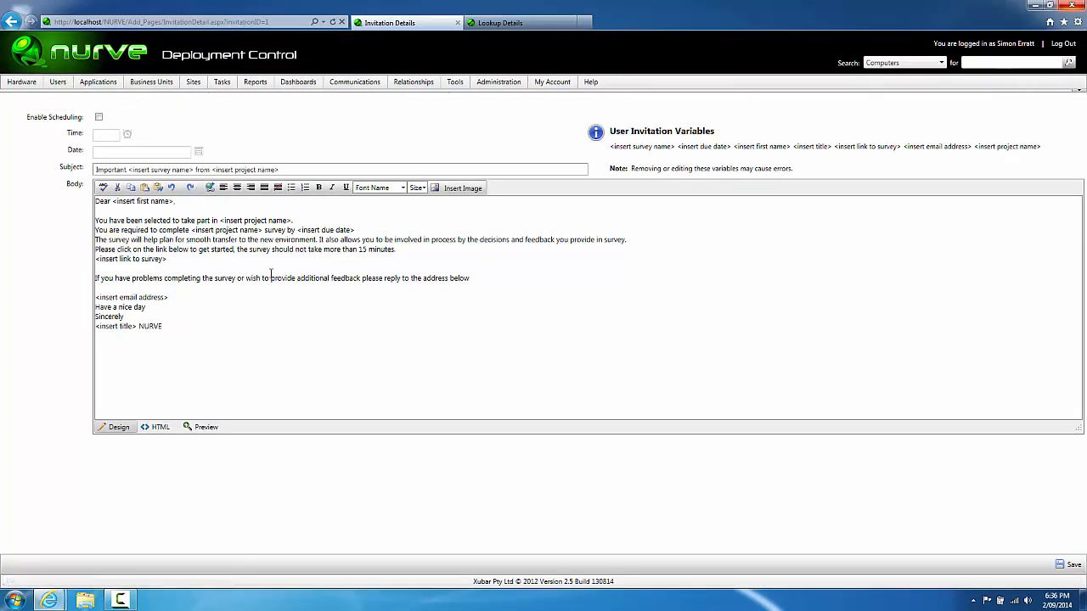
Step: Delete 'NURVE' after <insert title> in the invitation body's closing line and save the invitation
drag(281, 170, 53, 178)
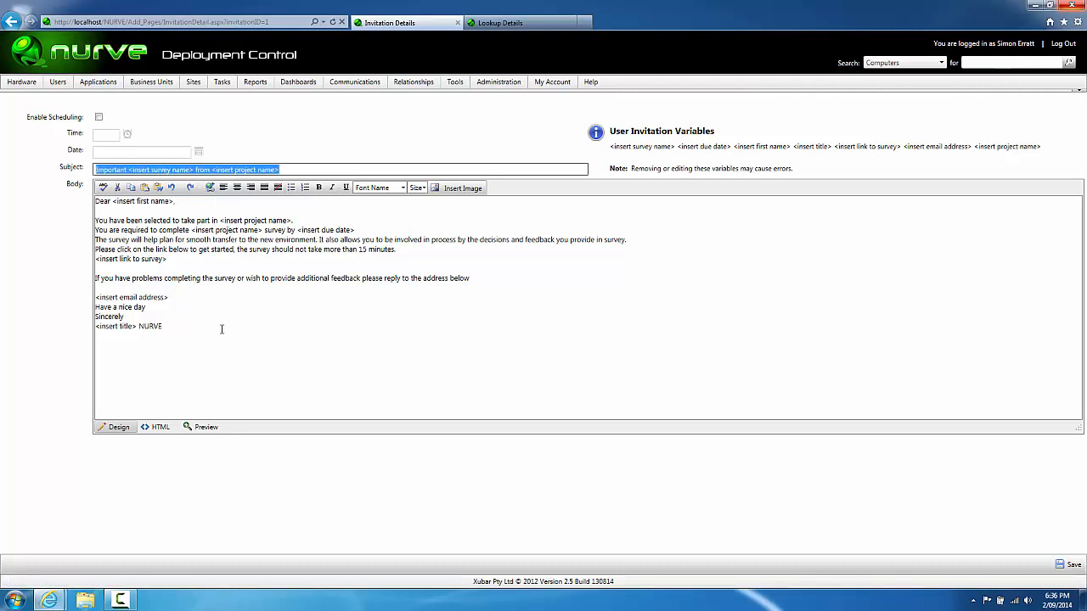
drag(221, 329, 61, 212)
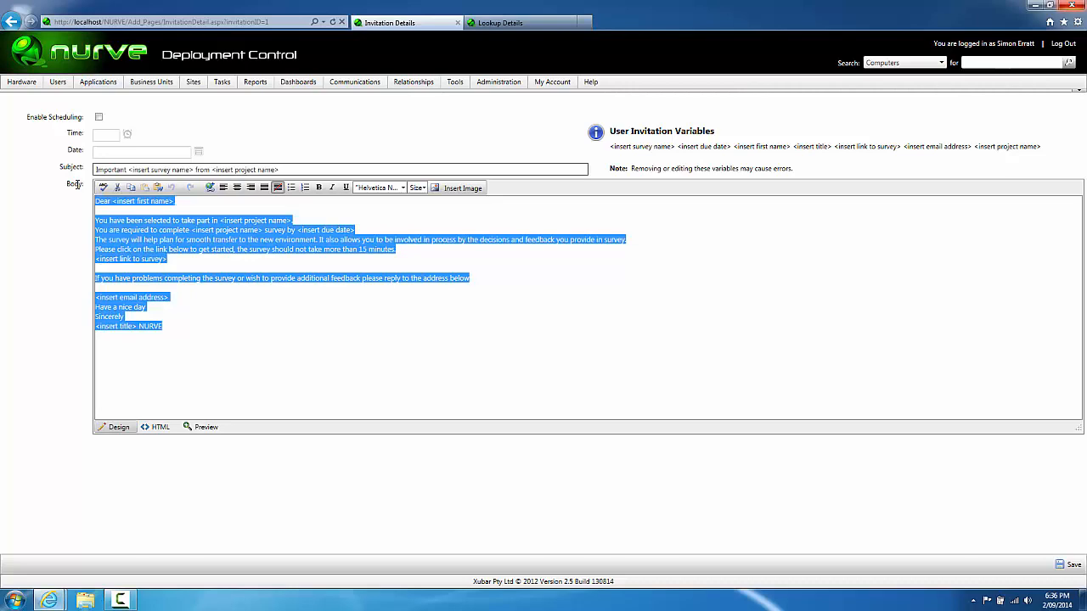
click(287, 374)
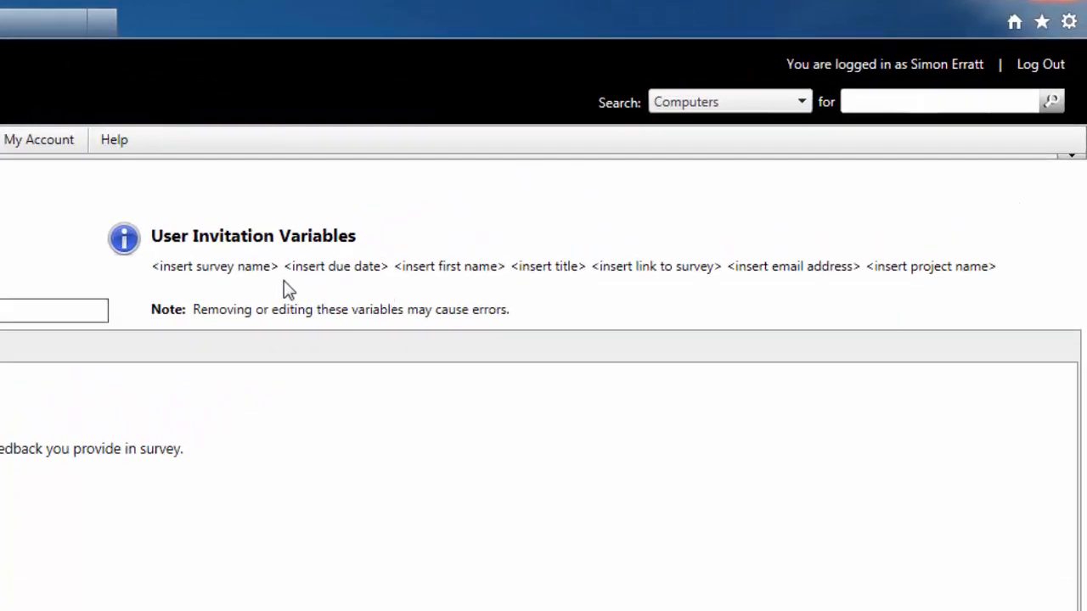
drag(158, 270, 1005, 294)
click(1018, 266)
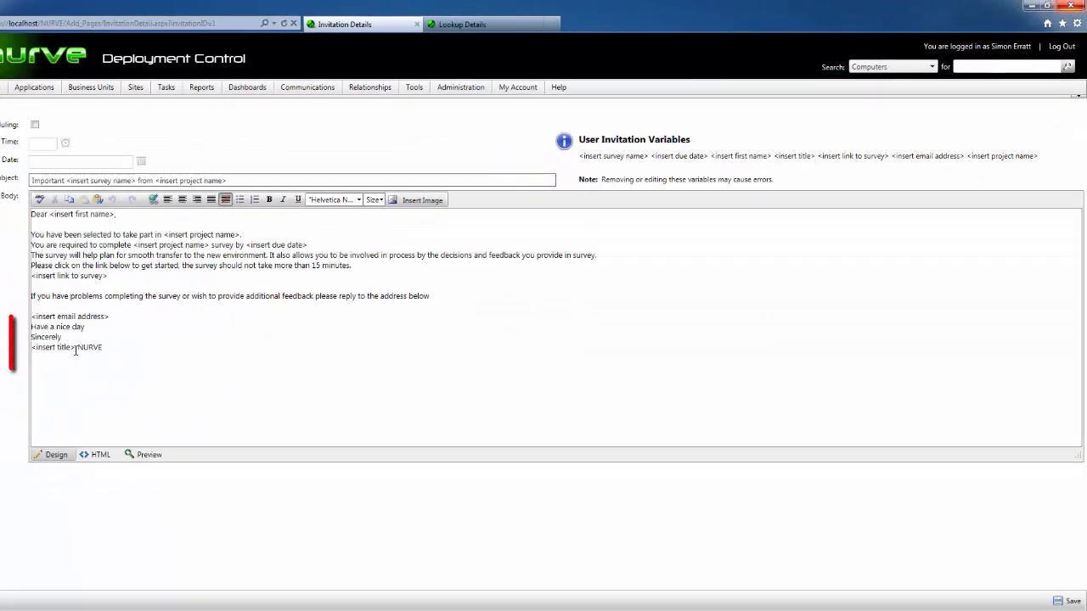
key(BackSpace)
key(BackSpace)
key(BackSpace)
key(BackSpace)
key(BackSpace)
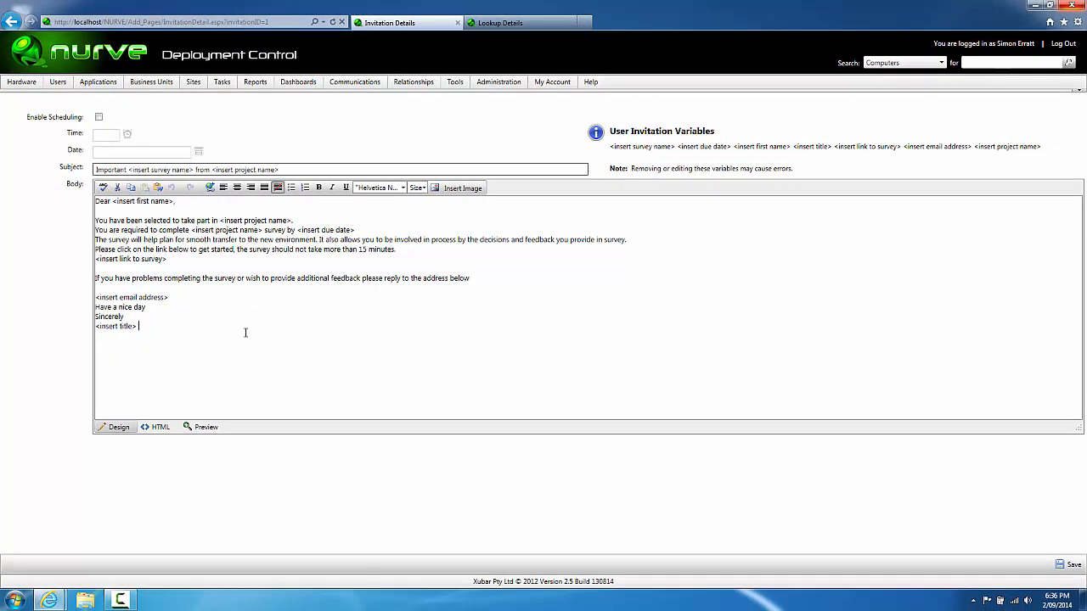
click(1068, 564)
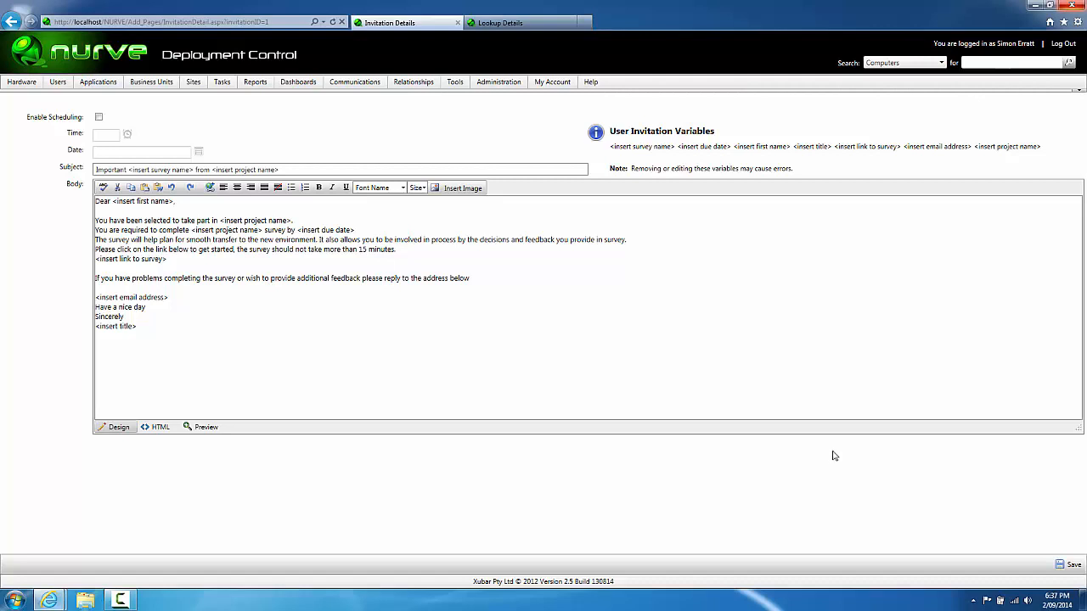
click(509, 22)
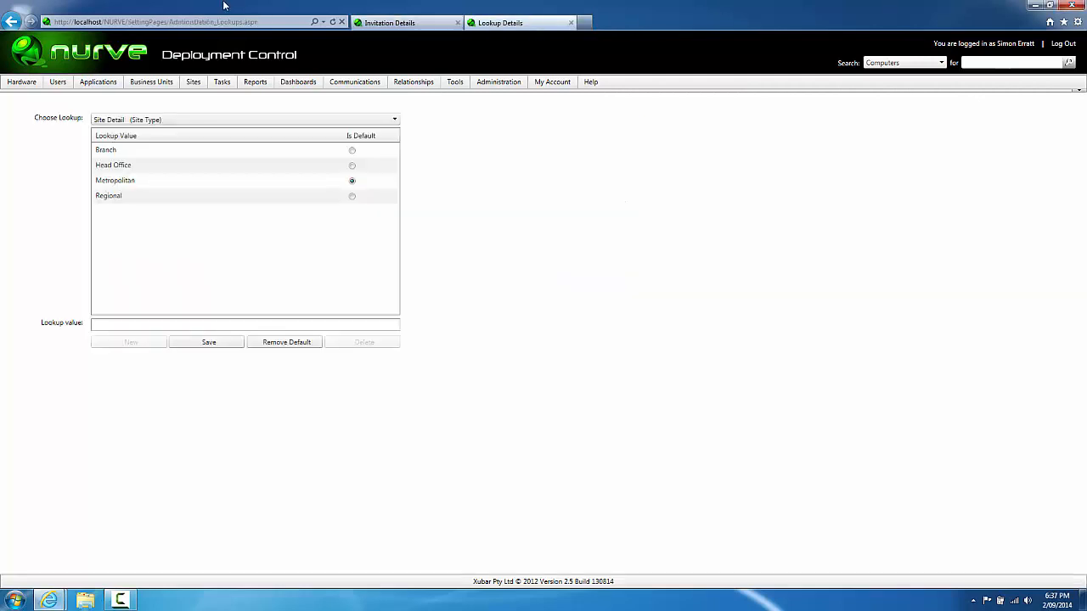
click(263, 22)
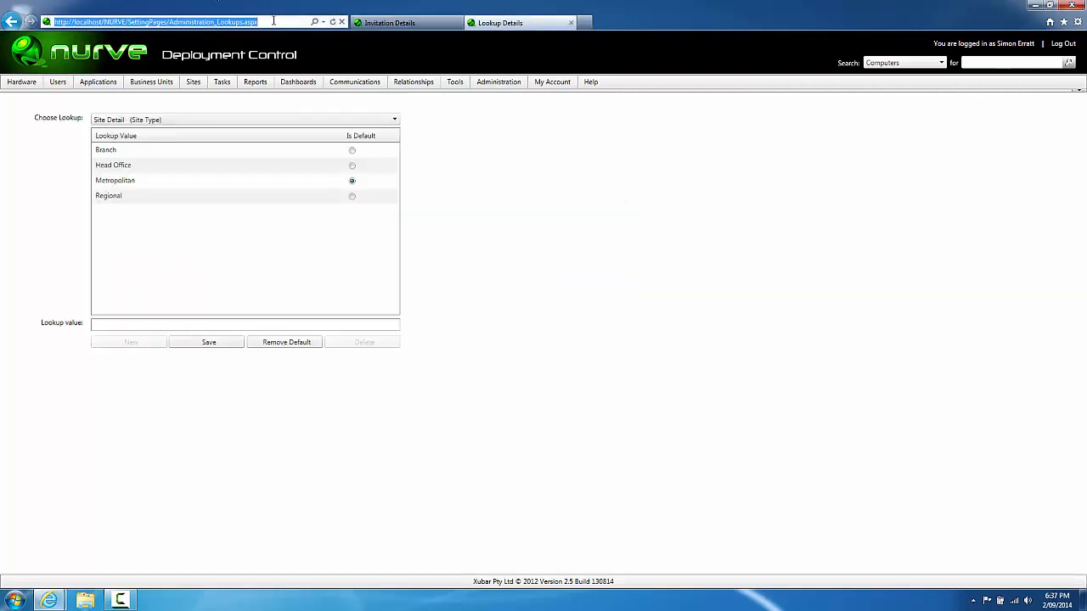
click(273, 21)
key(ctrl+shift+Left)
key(ctrl+shift+Left)
key(ctrl+shift+Left)
key(ctrl+shift+Left)
key(ctrl+shift+Left)
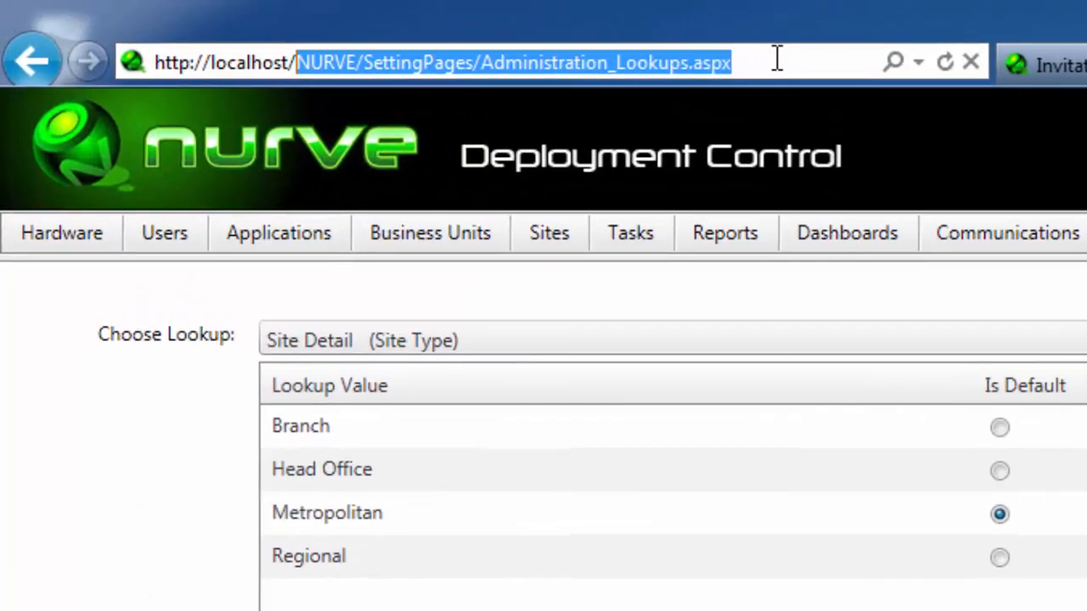
text(Survey)
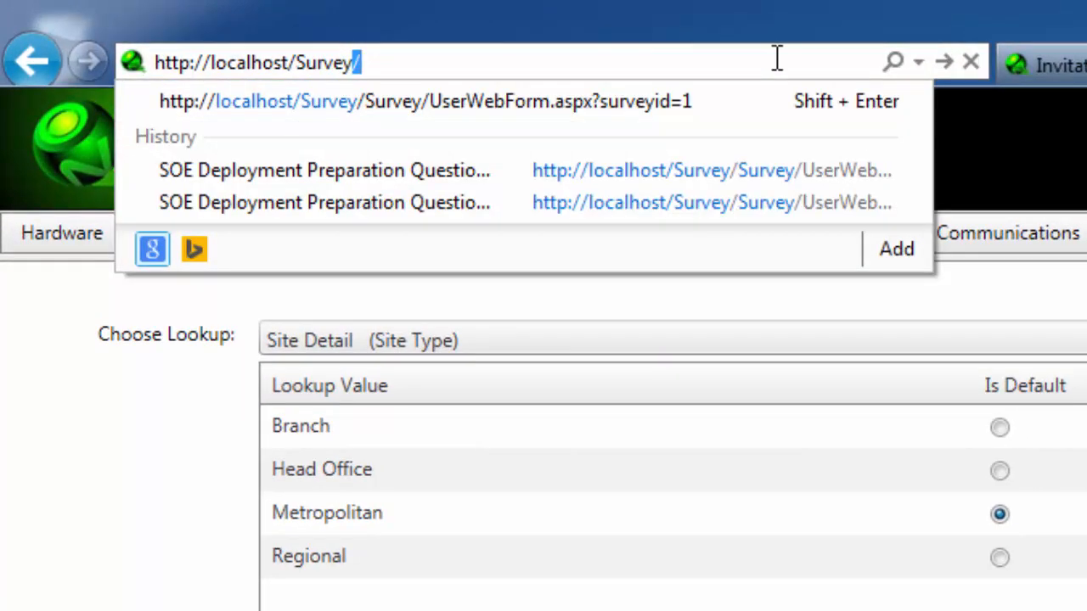
key(Down)
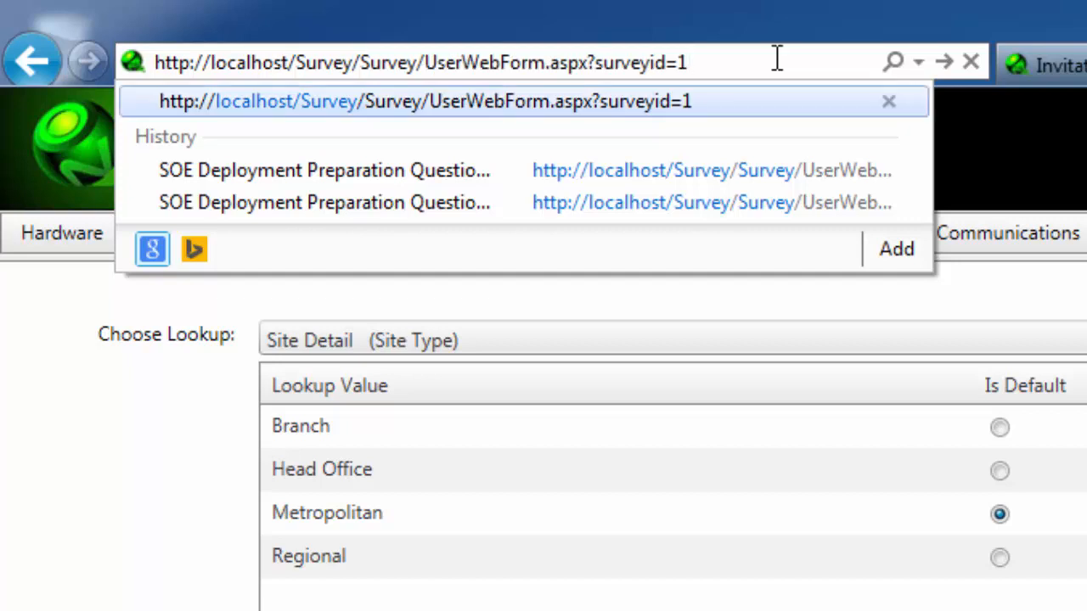
key(shift+Left)
key(shift+Left)
key(shift+Left)
key(shift+Left)
key(shift+Left)
key(shift+Left)
key(shift+Left)
key(shift+Left)
key(shift+Left)
key(shift+Left)
key(shift+Left)
key(shift+Left)
key(shift+Left)
key(shift+Left)
key(shift+Left)
key(shift+Left)
key(shift+Left)
key(shift+Left)
key(shift+Left)
key(shift+Left)
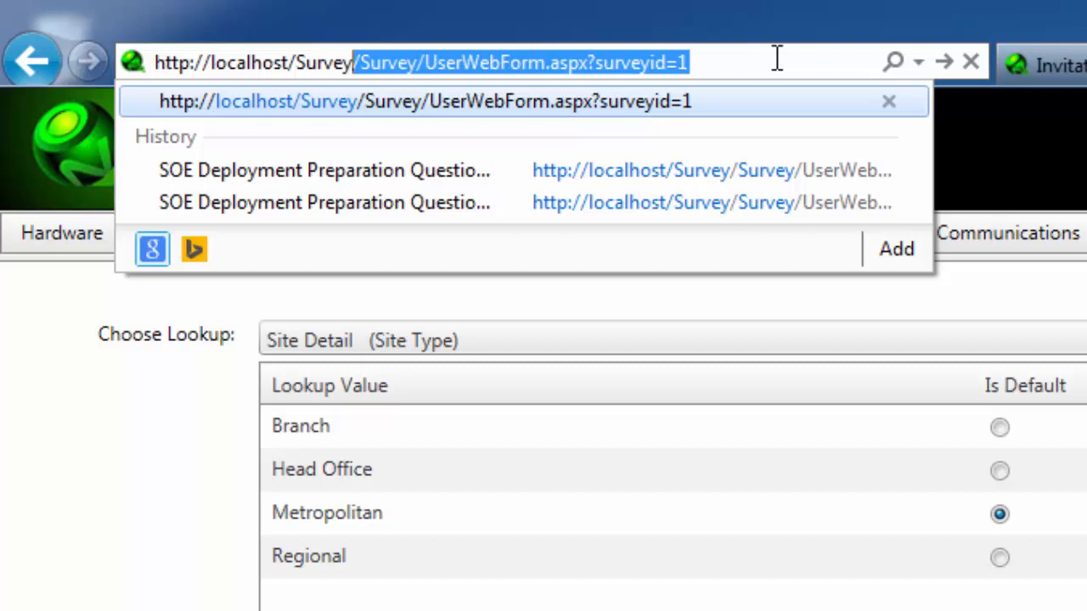
key(shift+Right)
key(shift+Left)
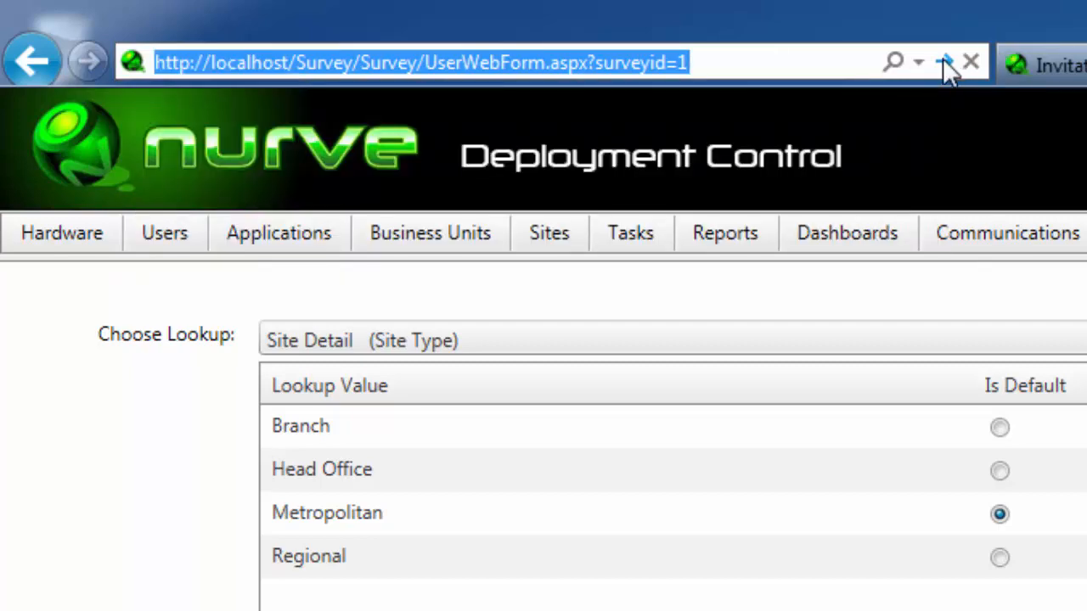
click(943, 62)
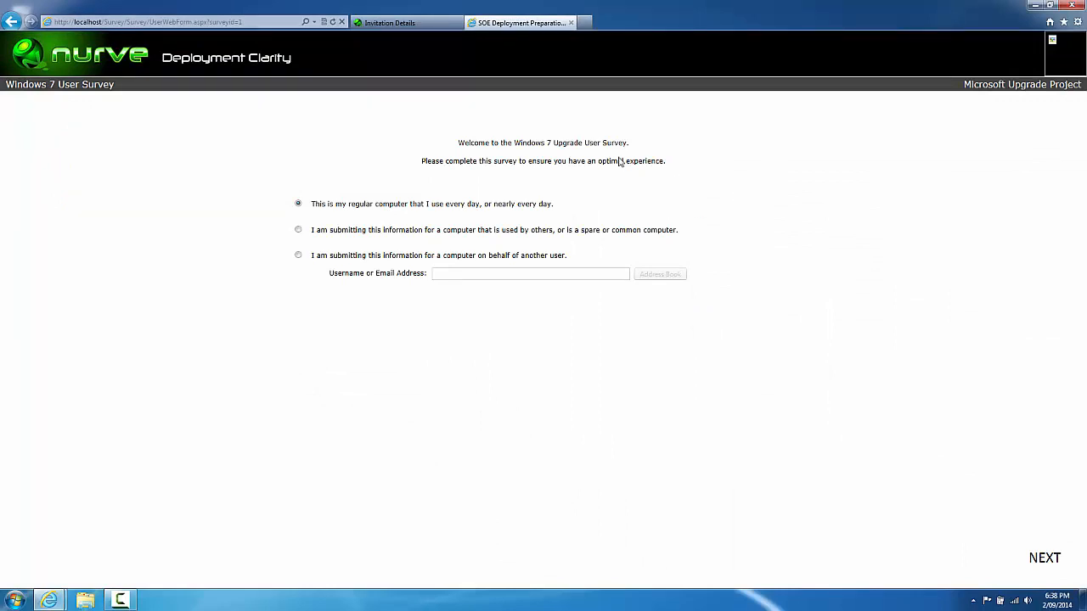
Step: Open Administration > System Configuration from the invitation details tab
drag(667, 161, 383, 121)
click(693, 208)
click(382, 18)
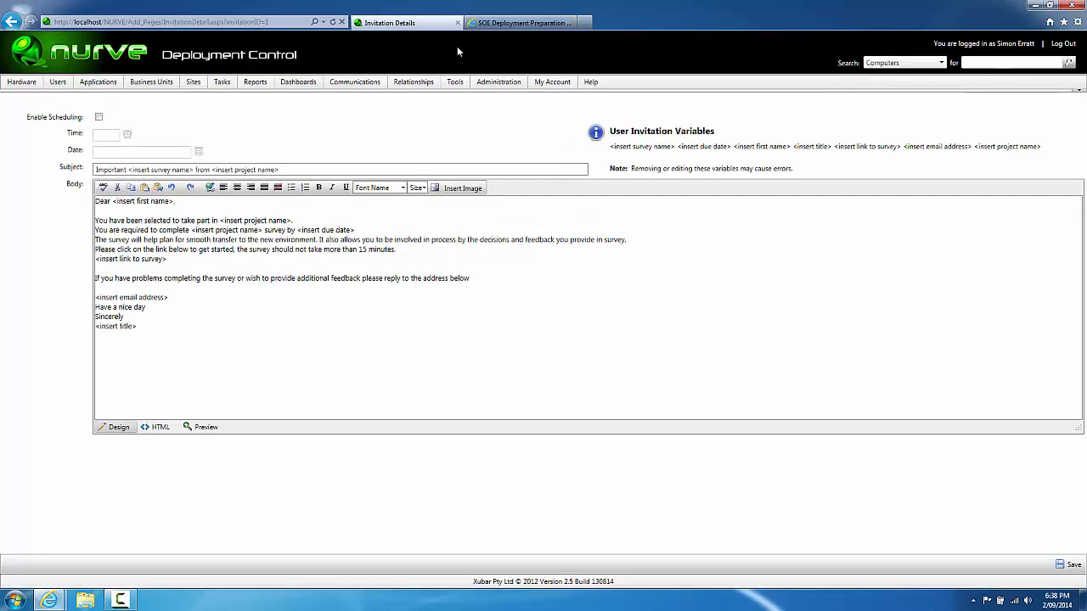
mouse_move(498, 81)
click(507, 140)
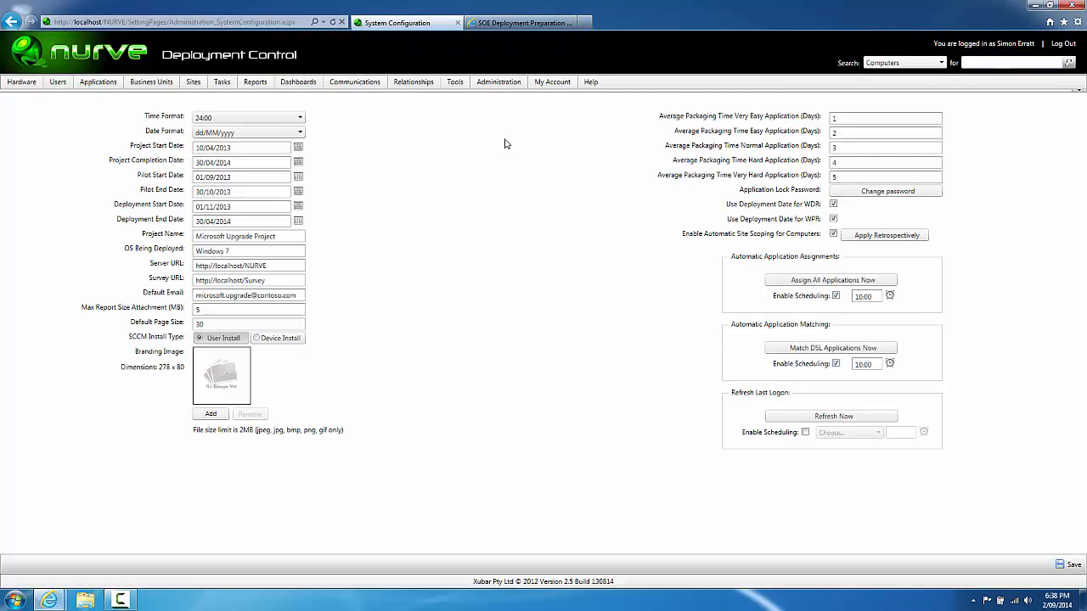
Step: Compare Project Name 'Microsoft Upgrade Project' with the survey header, then open Communications > Surveys
click(525, 26)
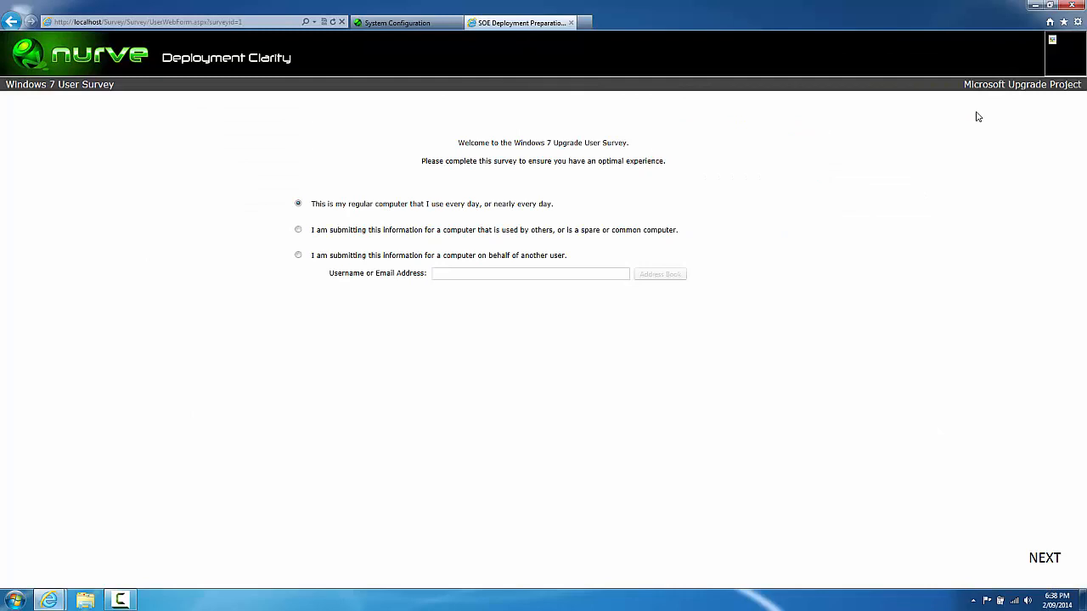
click(397, 23)
drag(279, 235, 126, 230)
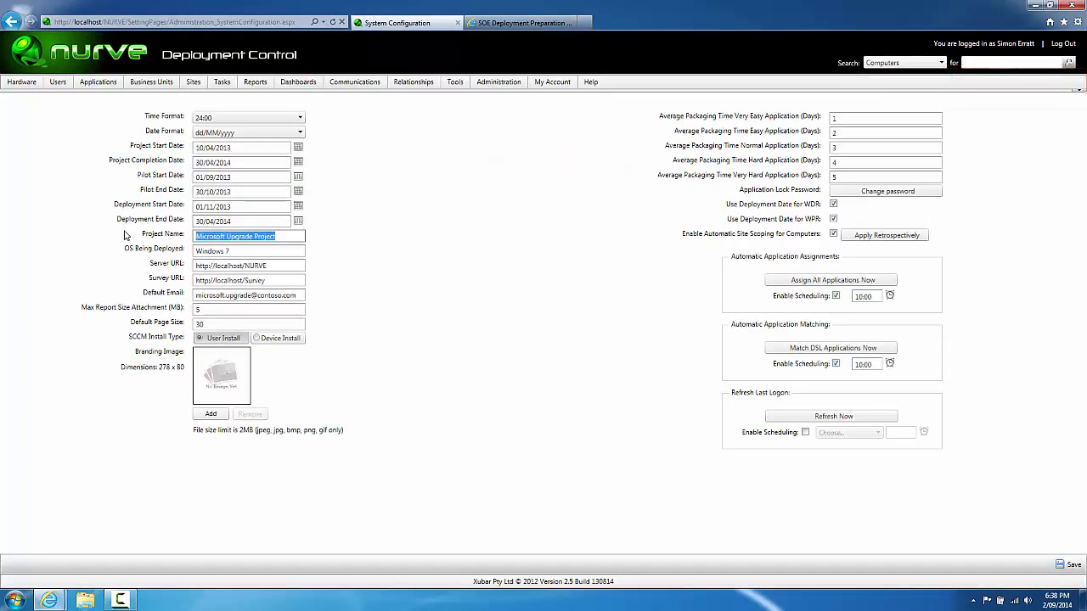
click(491, 226)
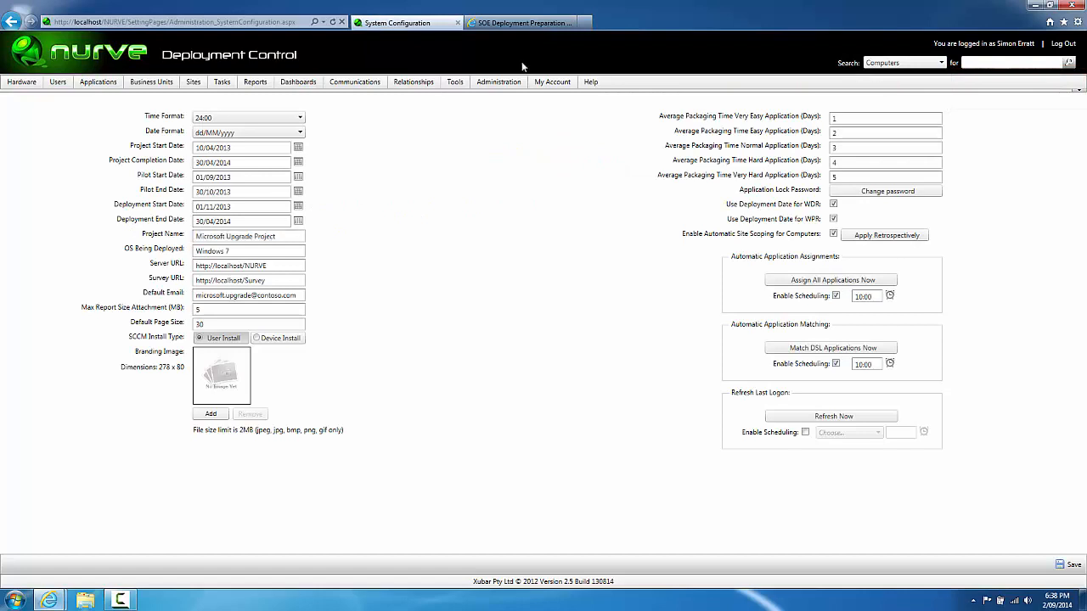
click(517, 30)
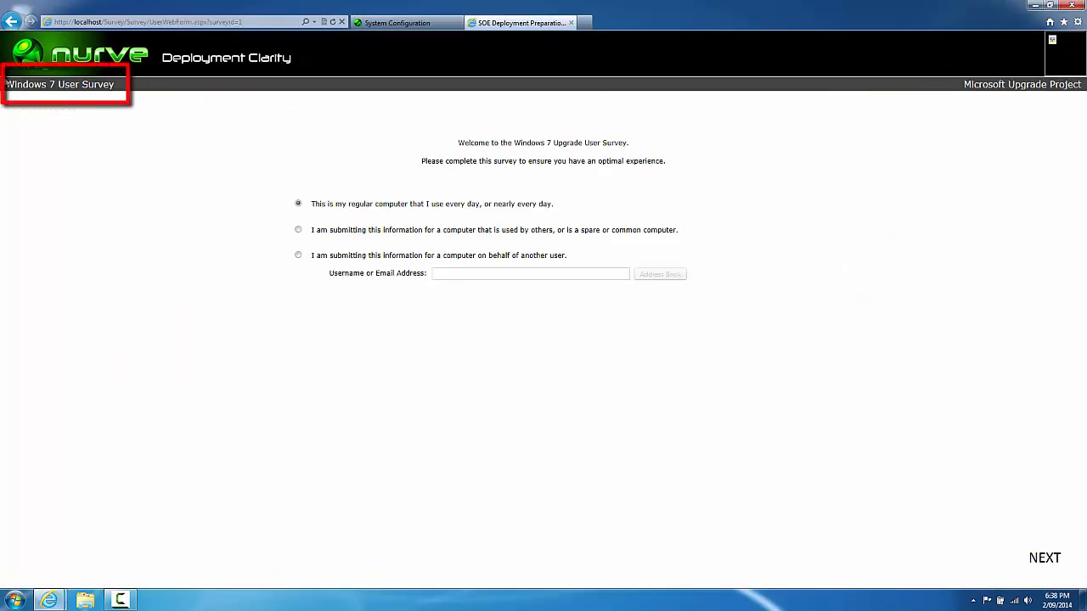
click(363, 24)
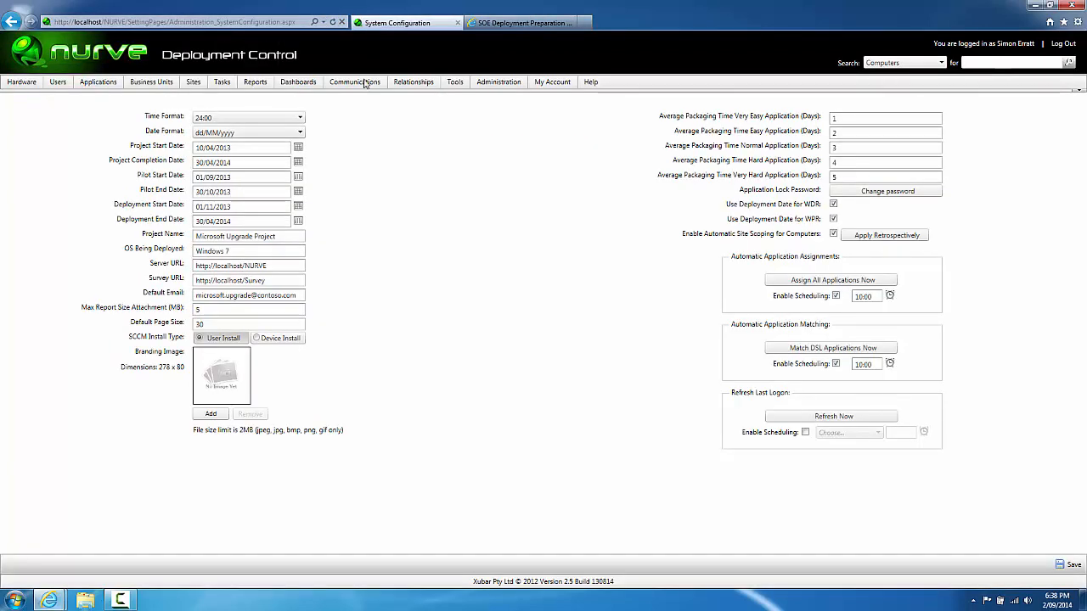
mouse_move(365, 83)
click(368, 126)
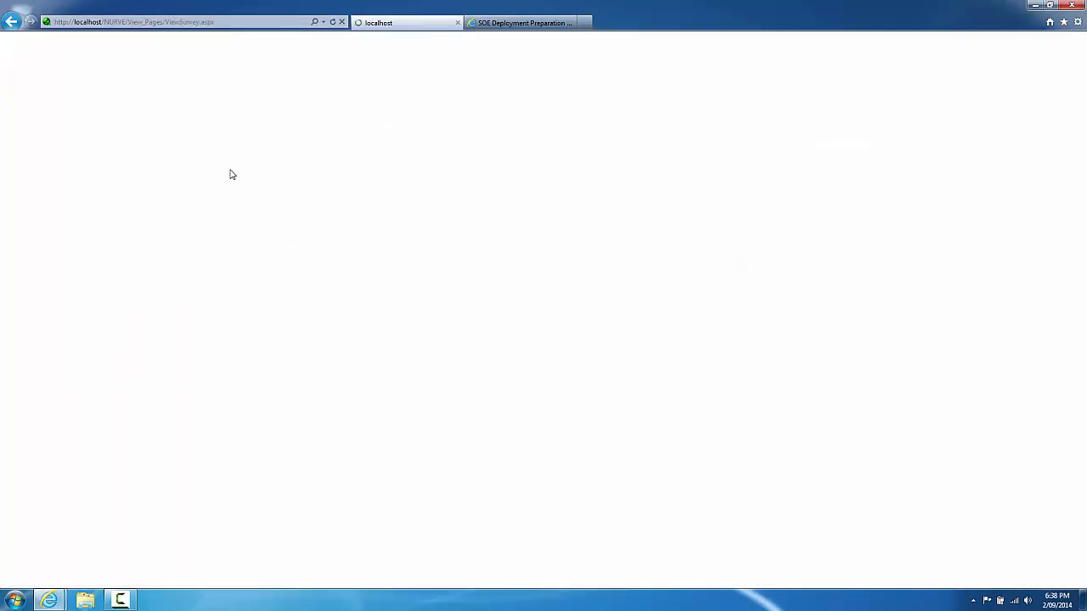
Step: Open the Windows 7 User Survey details, compare its name with the survey tab, then open System Configuration
click(230, 163)
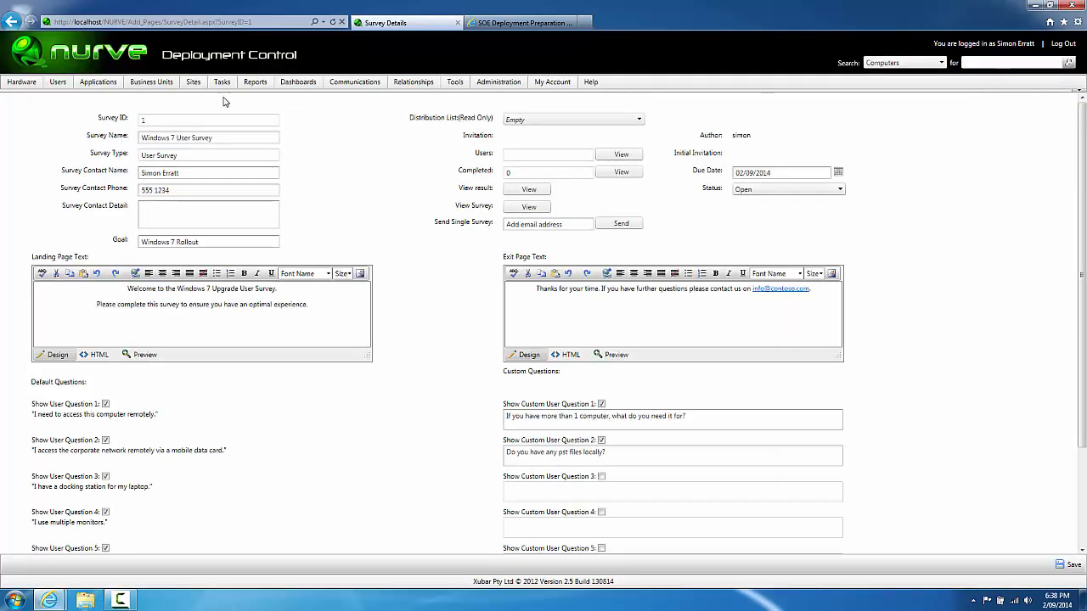
drag(220, 140, 76, 136)
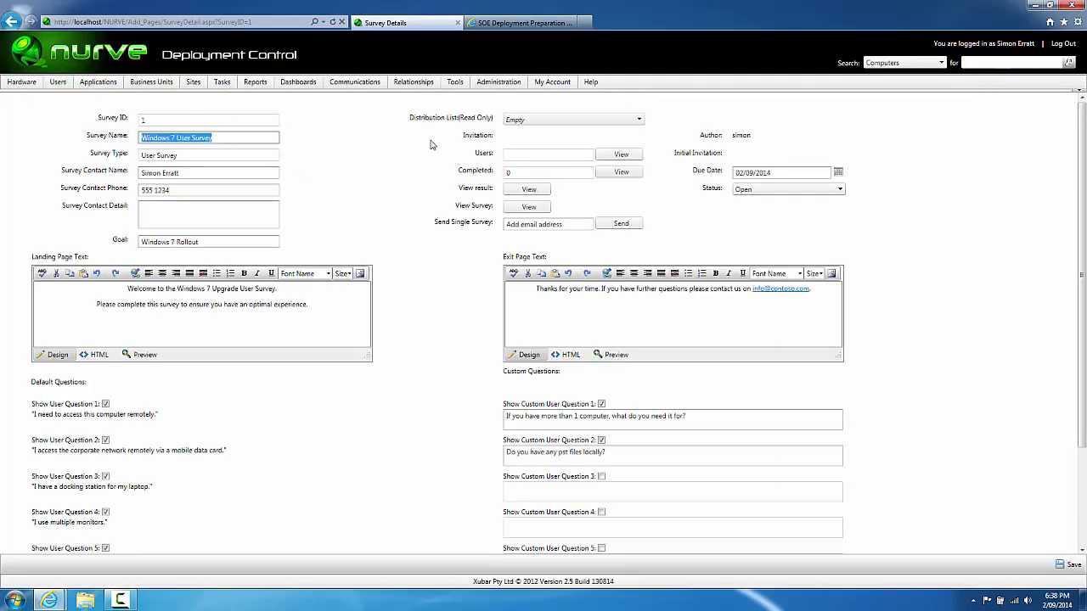
click(516, 25)
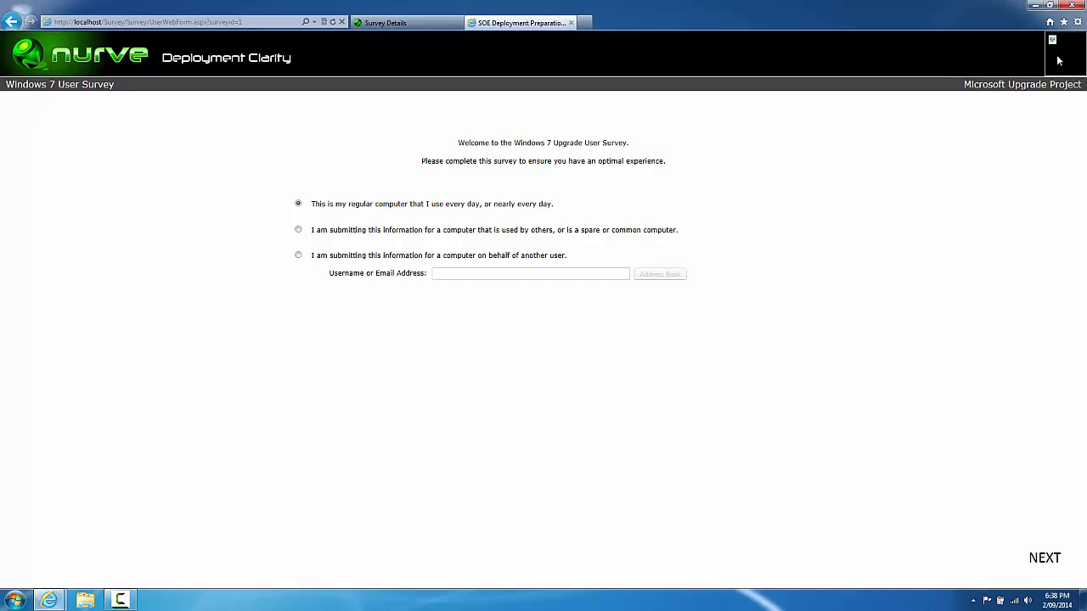
click(430, 25)
mouse_move(491, 82)
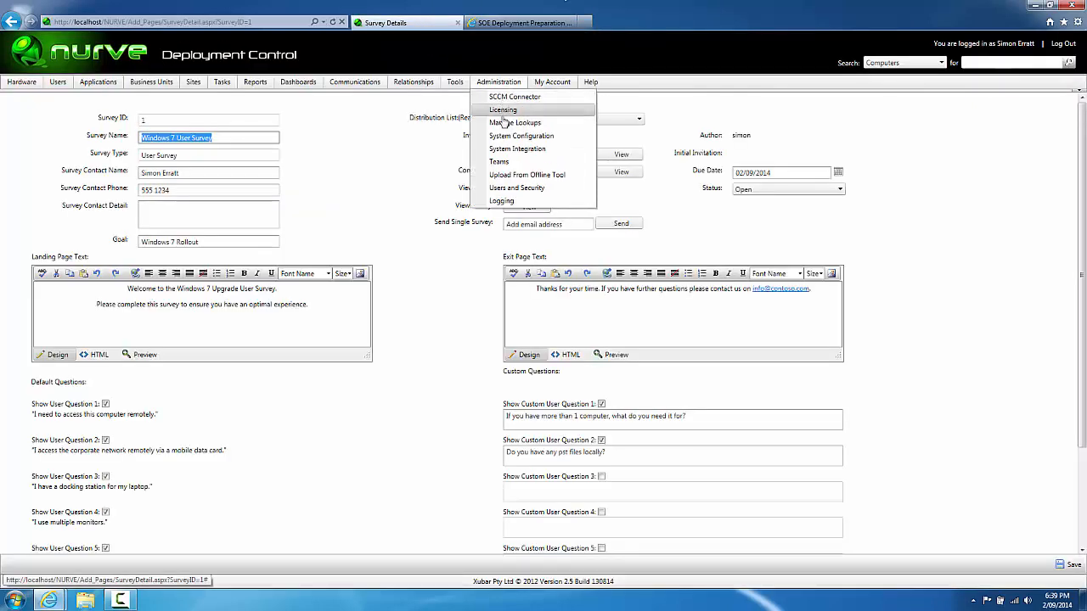
click(504, 138)
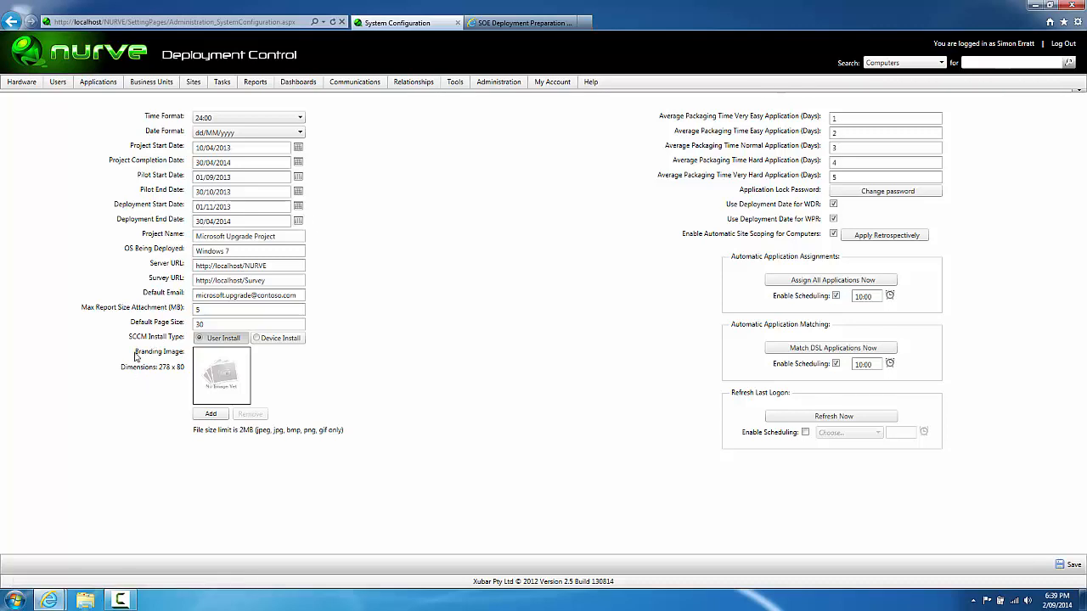
Step: Set C:\TEMP\survey_fill - vendor.png as the branding image, save, and advance the survey to step 1
drag(134, 350, 183, 367)
click(210, 414)
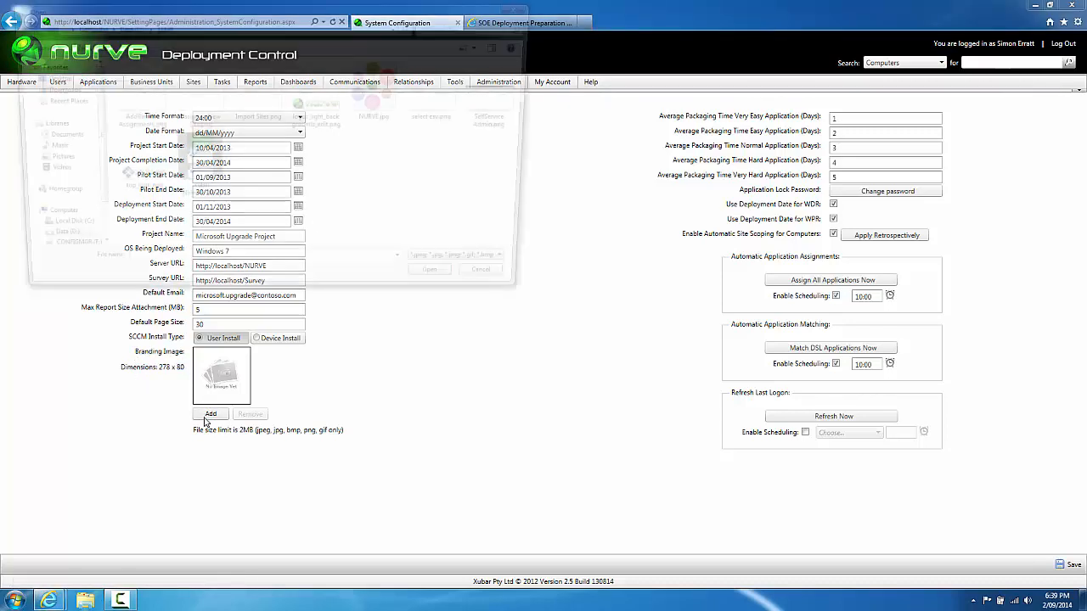
click(55, 238)
double_click(127, 226)
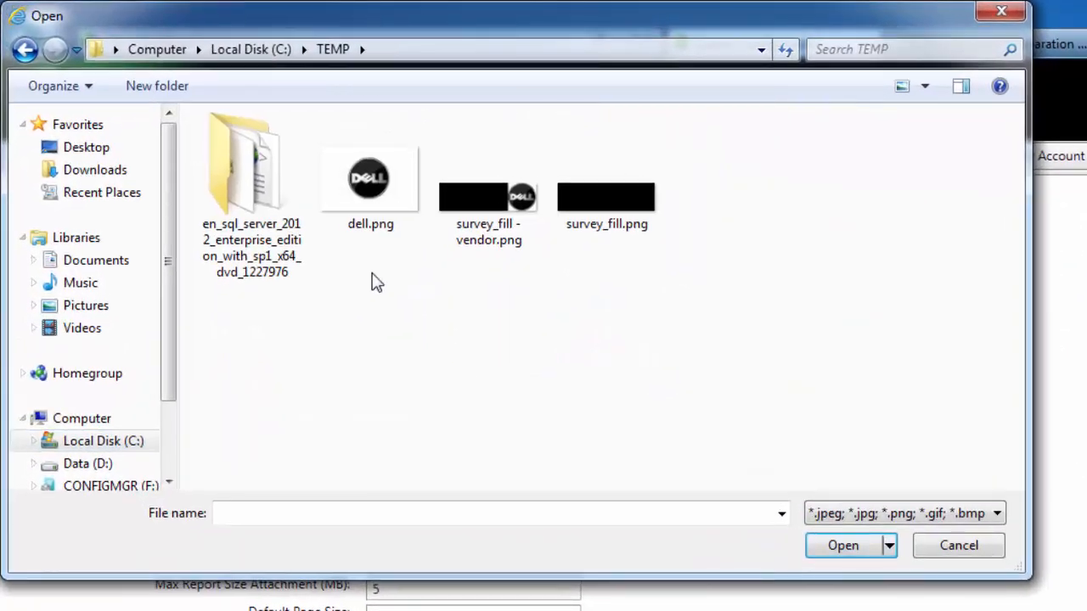
click(650, 219)
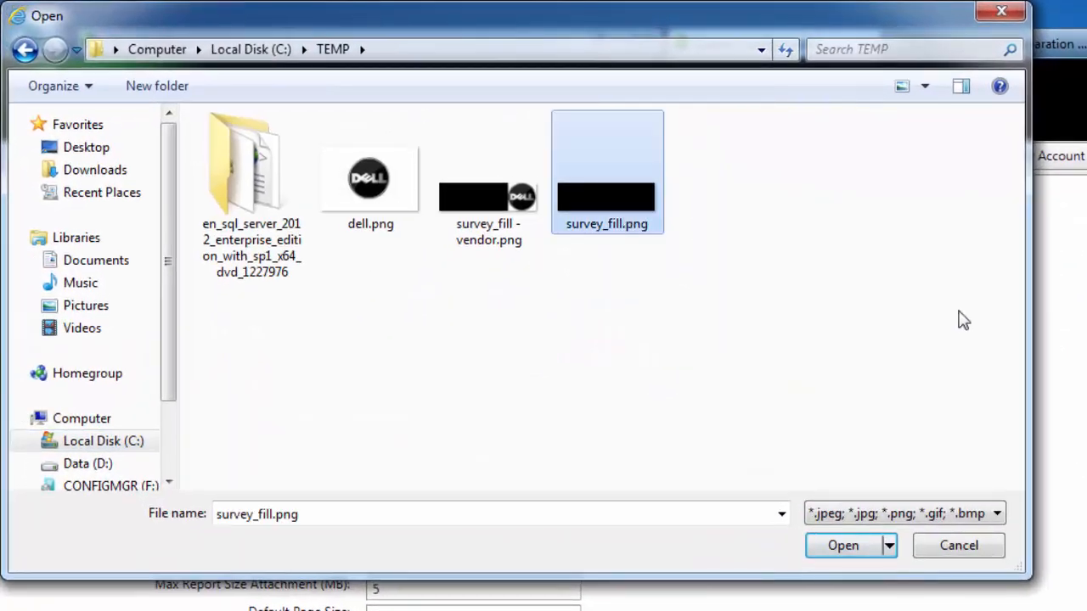
click(490, 235)
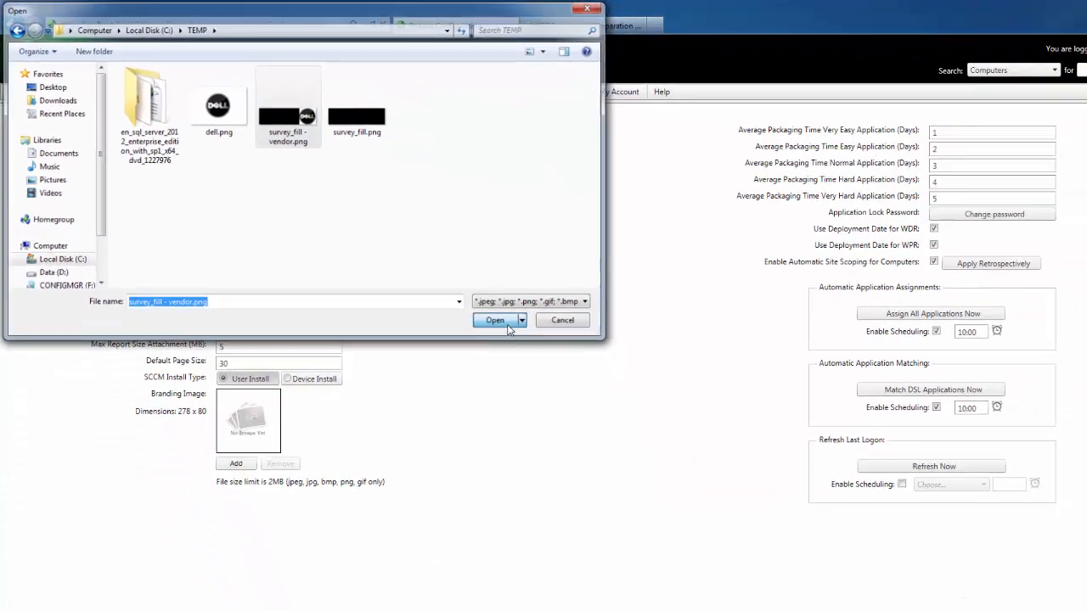
click(709, 456)
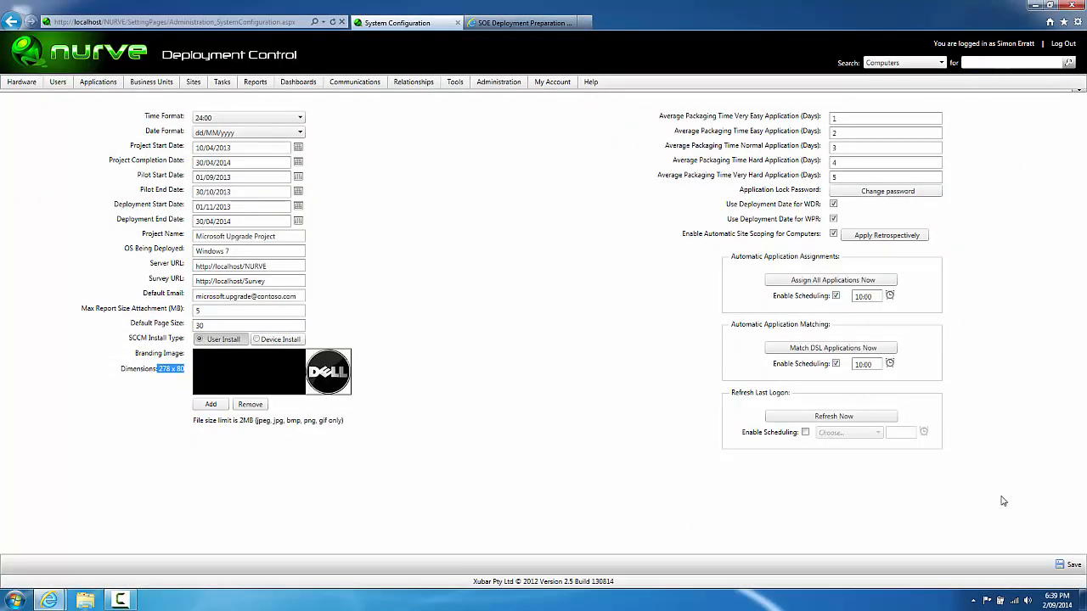
click(1068, 564)
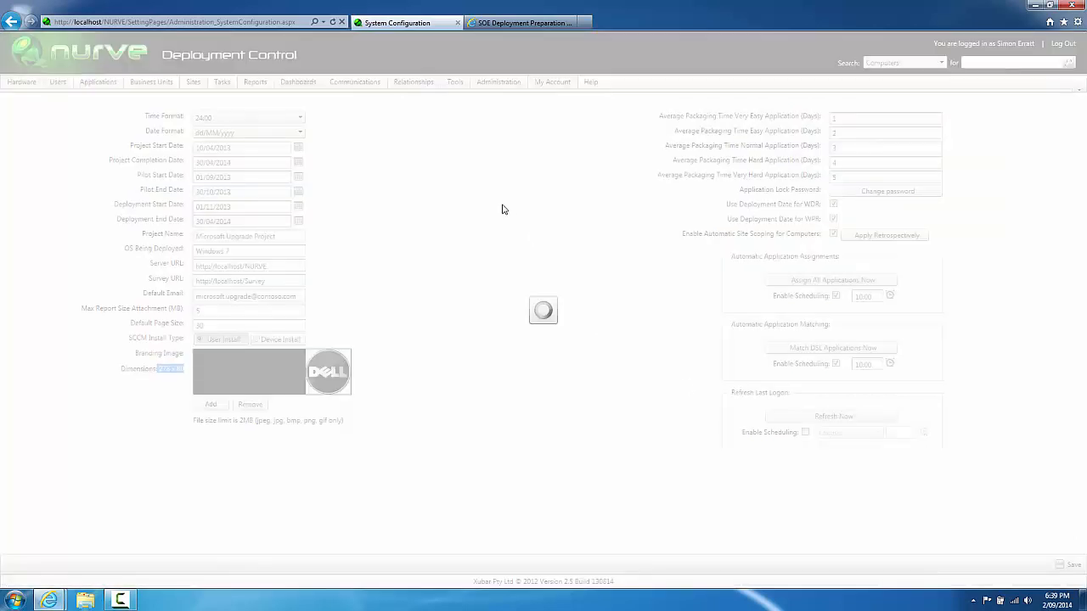
click(528, 25)
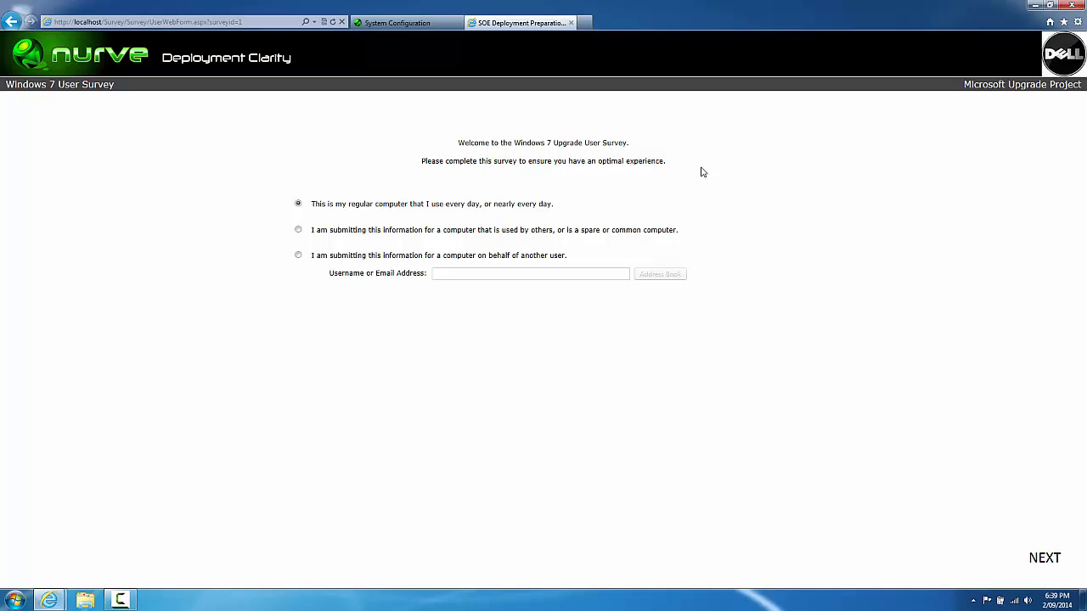
click(1043, 558)
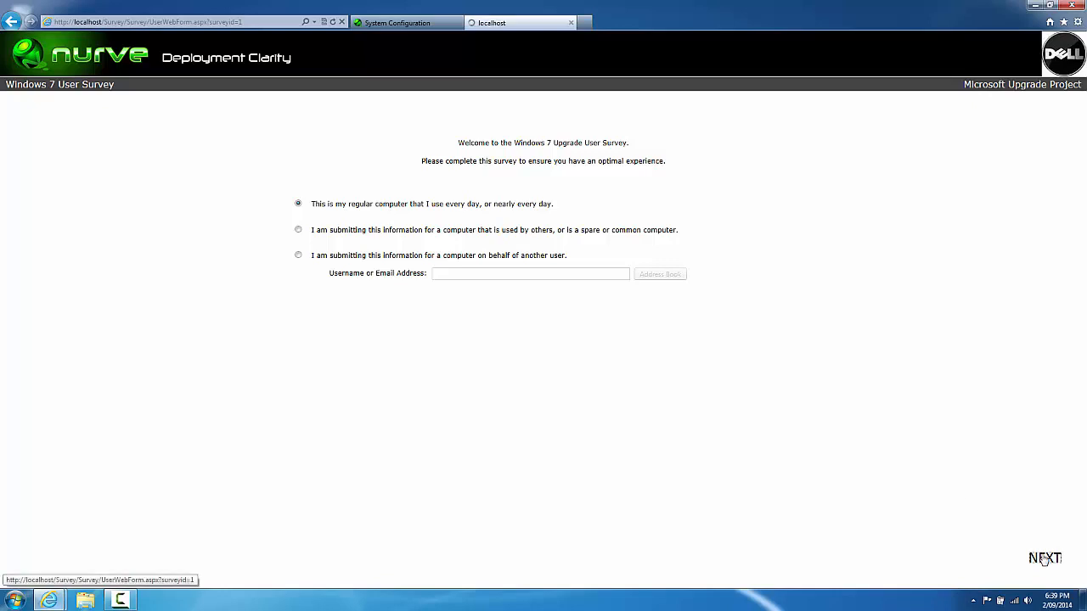
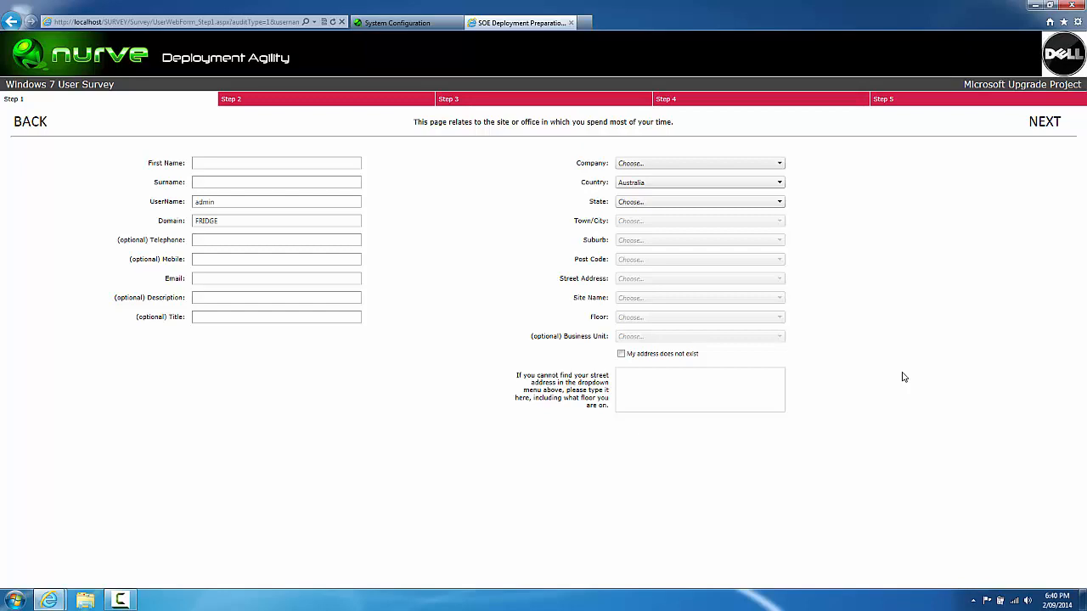
Step: Enter the user's first name, surname and username, accepting the autocomplete suggestions
click(338, 164)
click(331, 179)
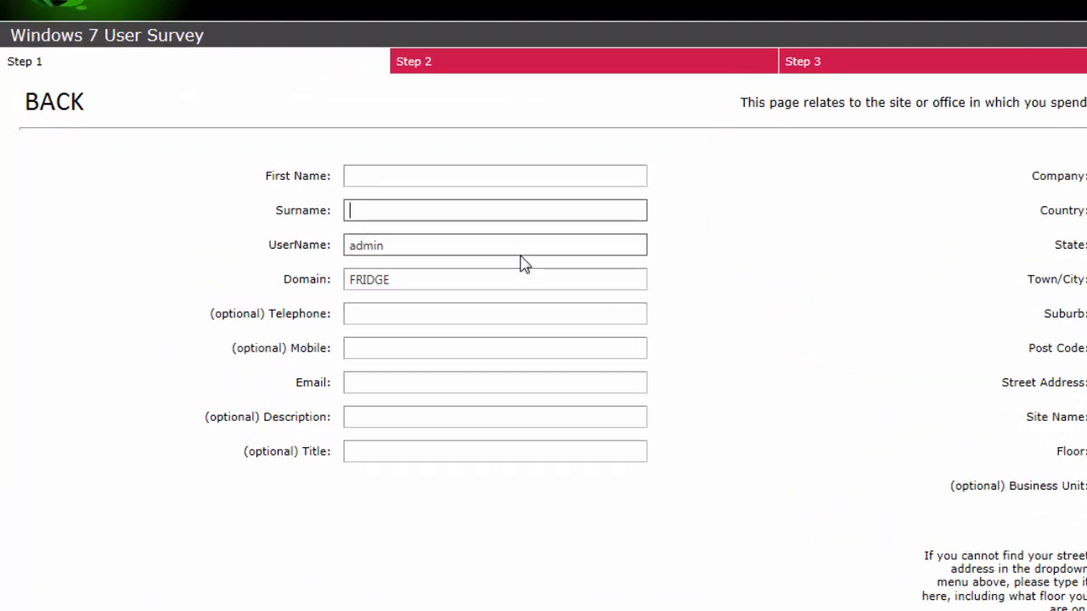
click(489, 176)
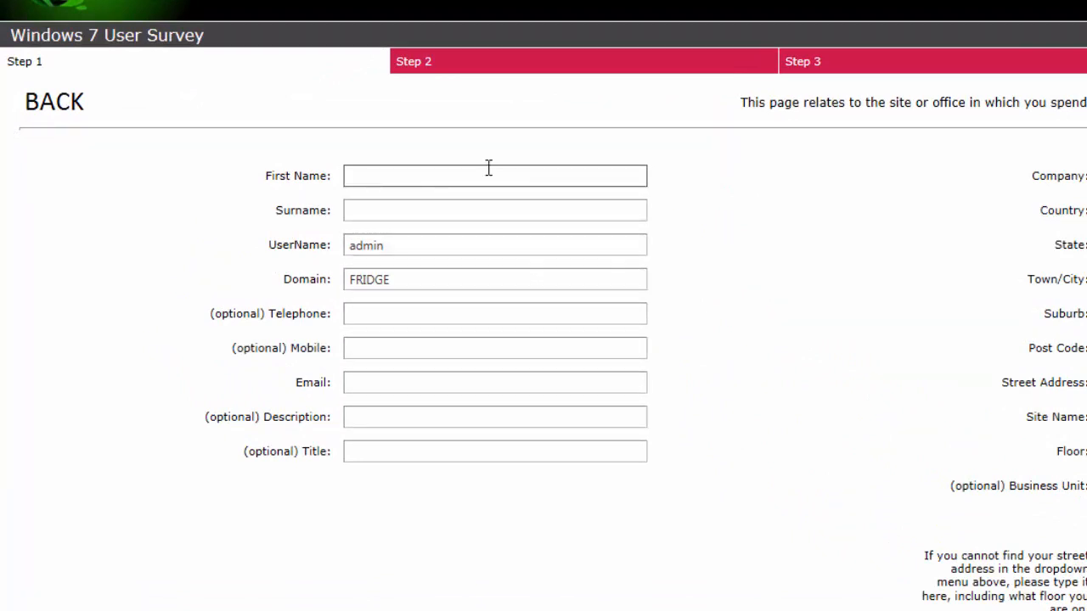
key(Tab)
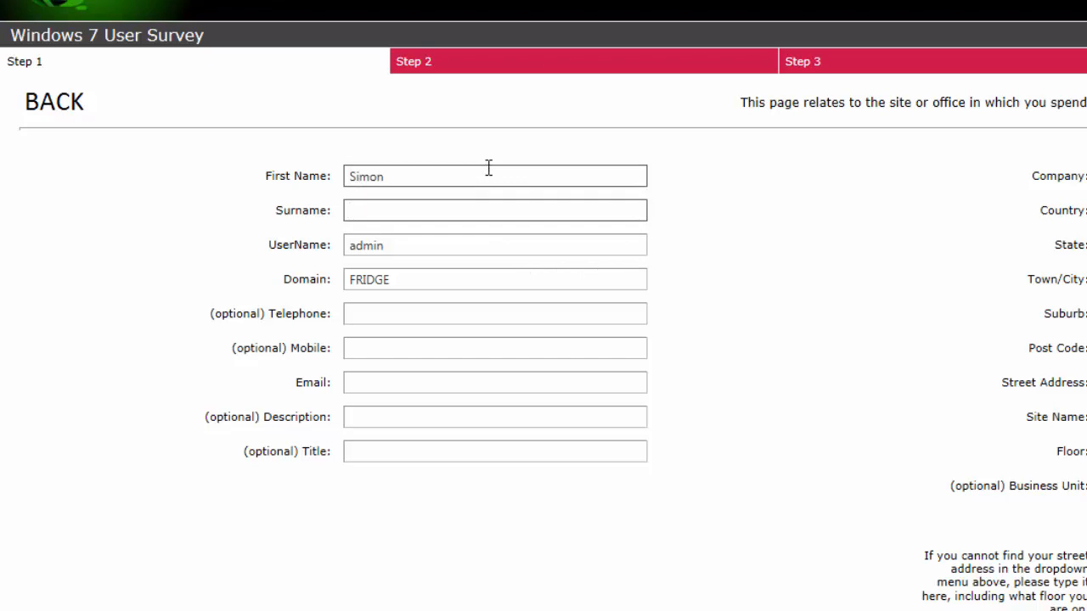
key(Return)
key(Tab)
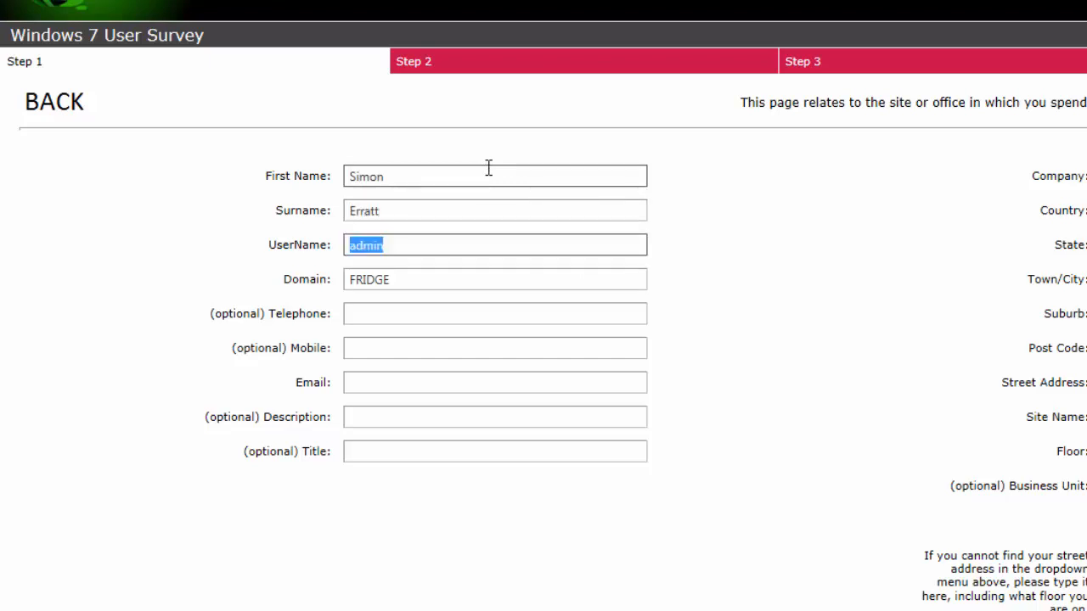
text(s)
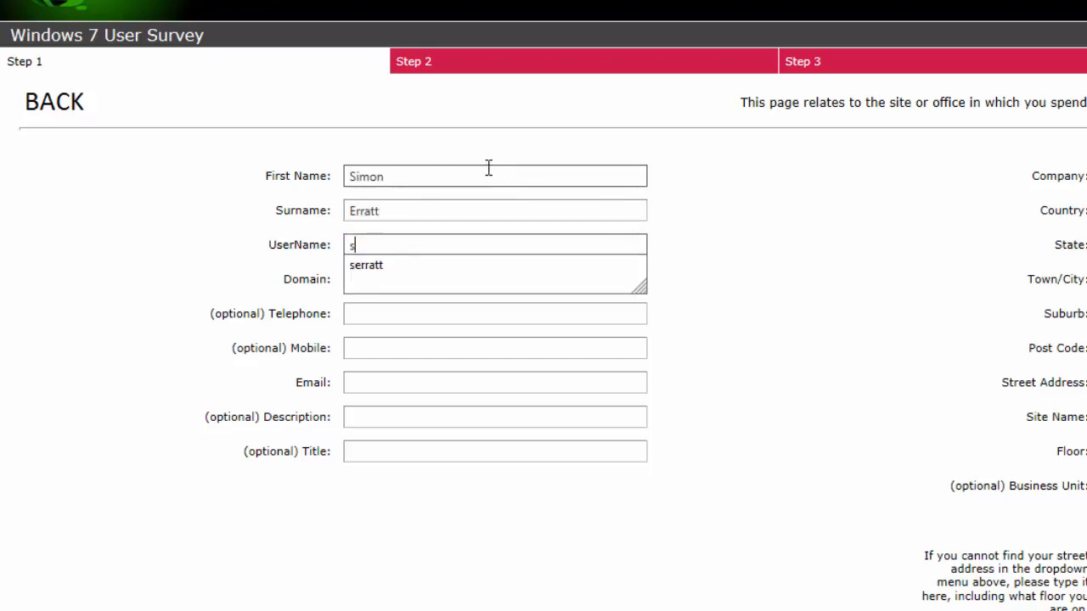
text(aer)
key(BackSpace)
key(BackSpace)
key(BackSpace)
key(BackSpace)
key(Tab)
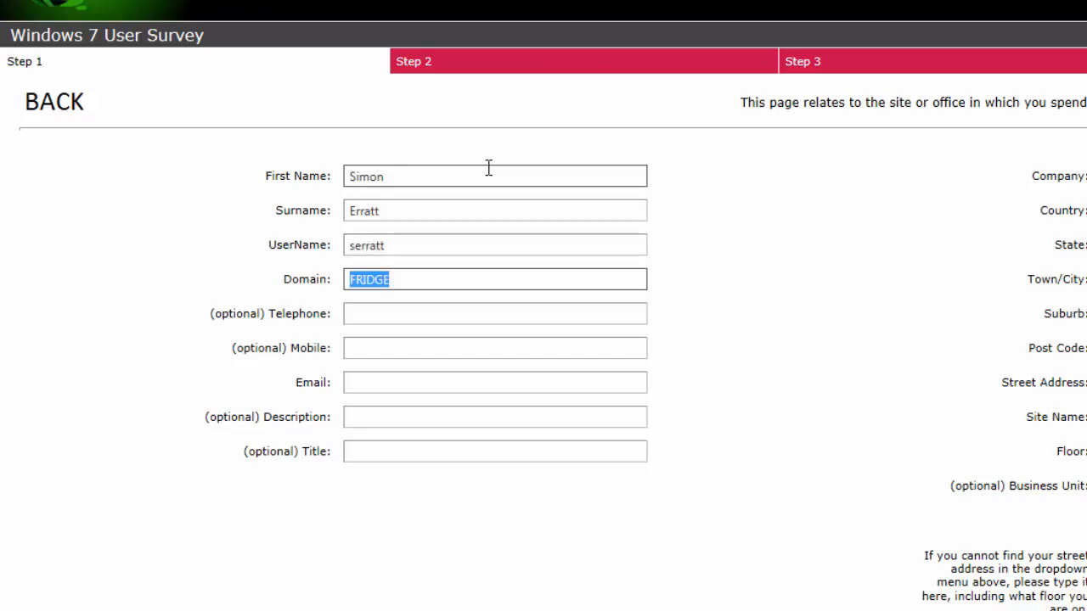
Step: Set domain contoso.com, the suggested telephone and email, and title Manager; check the empty company list
text(co)
key(Down)
key(Tab)
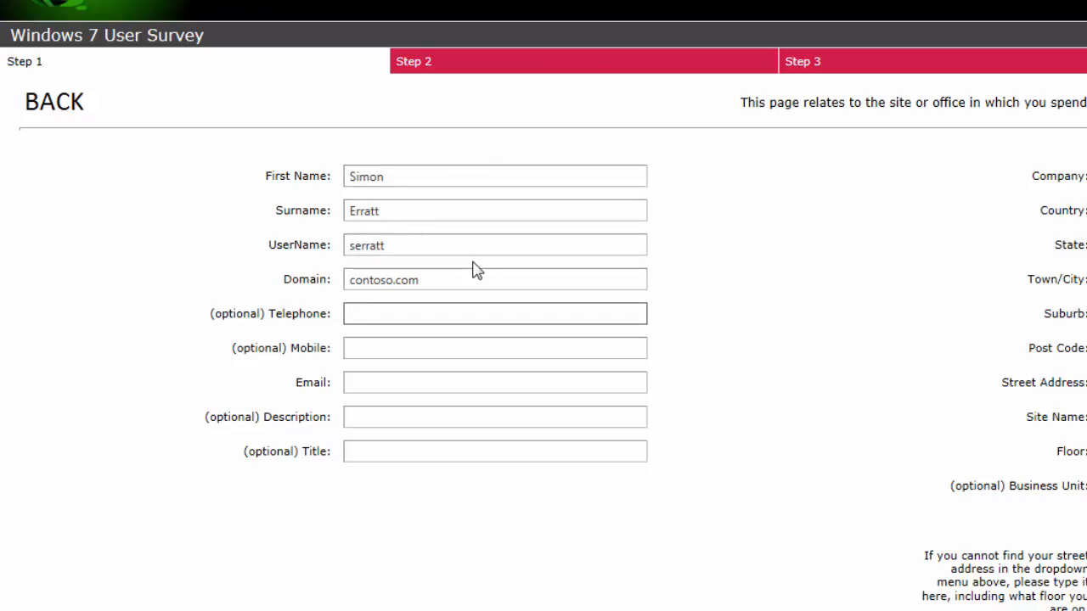
text(5)
key(Down)
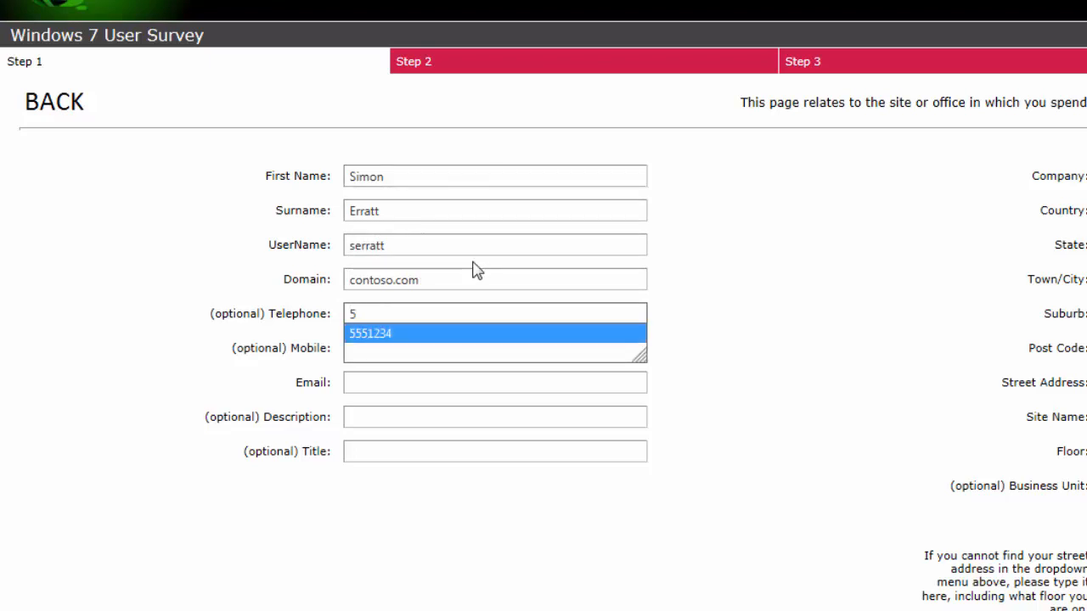
key(Tab)
click(441, 378)
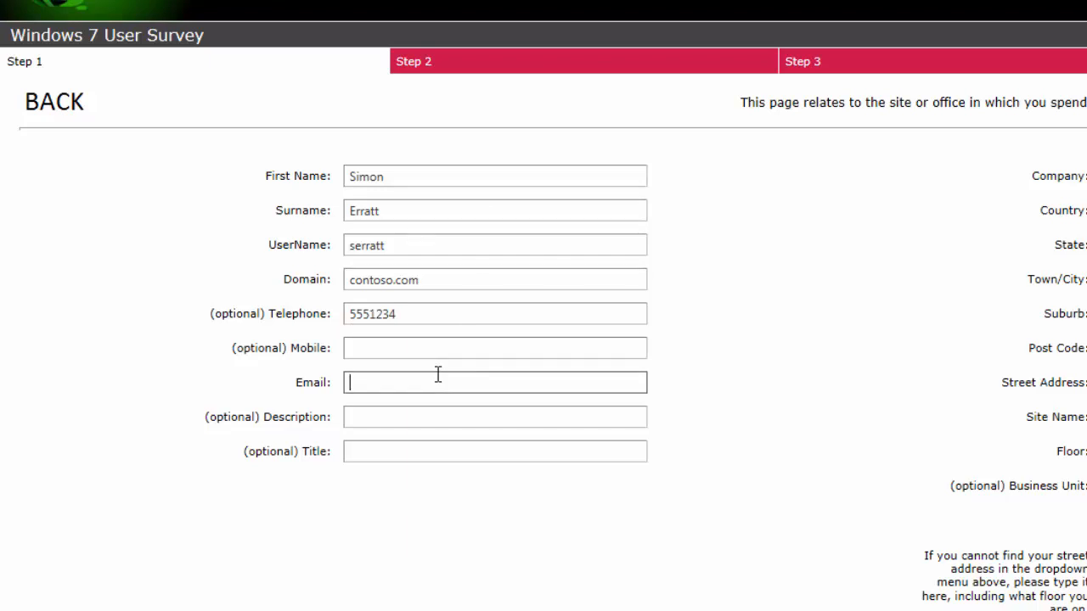
text(sim)
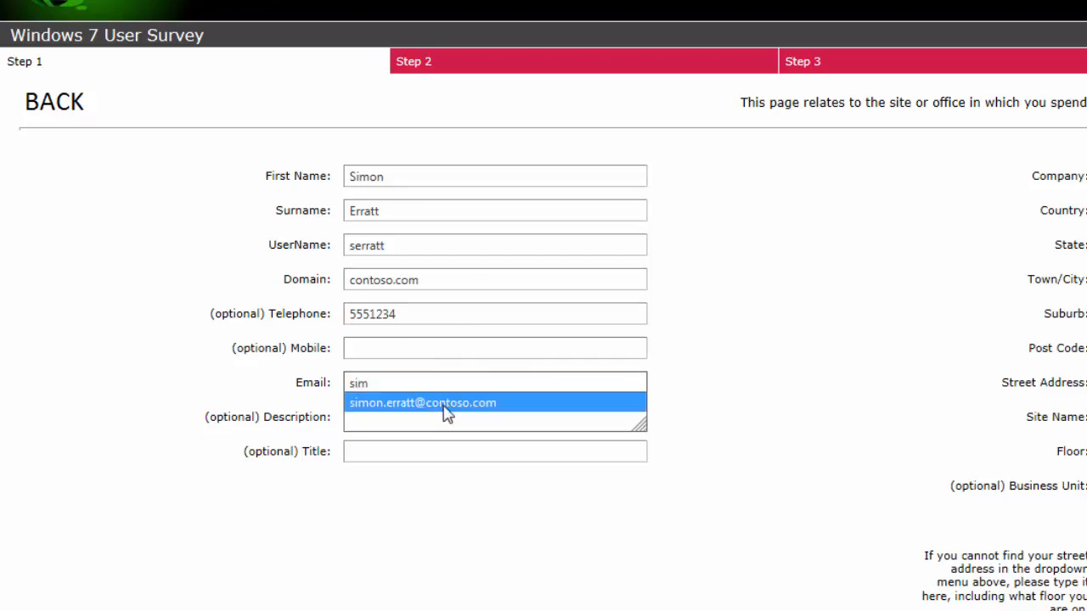
click(444, 413)
click(433, 450)
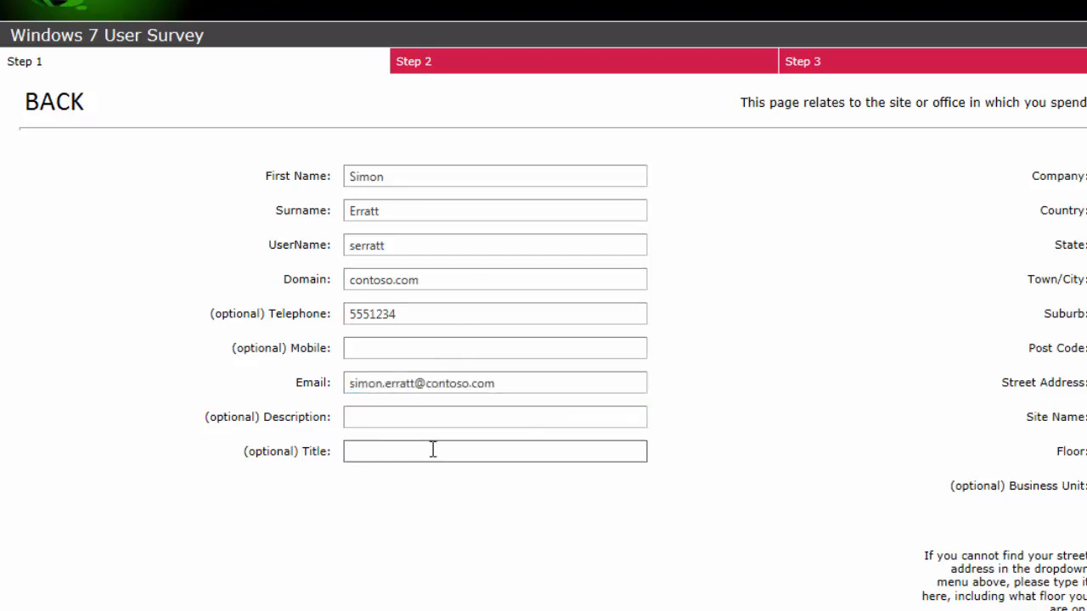
text(Manager)
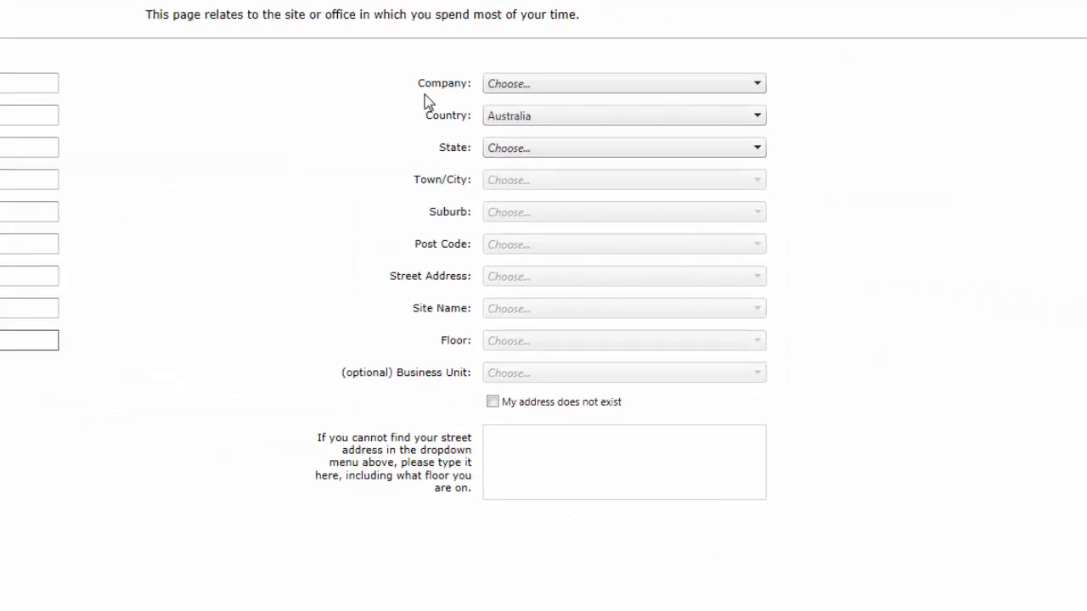
click(556, 83)
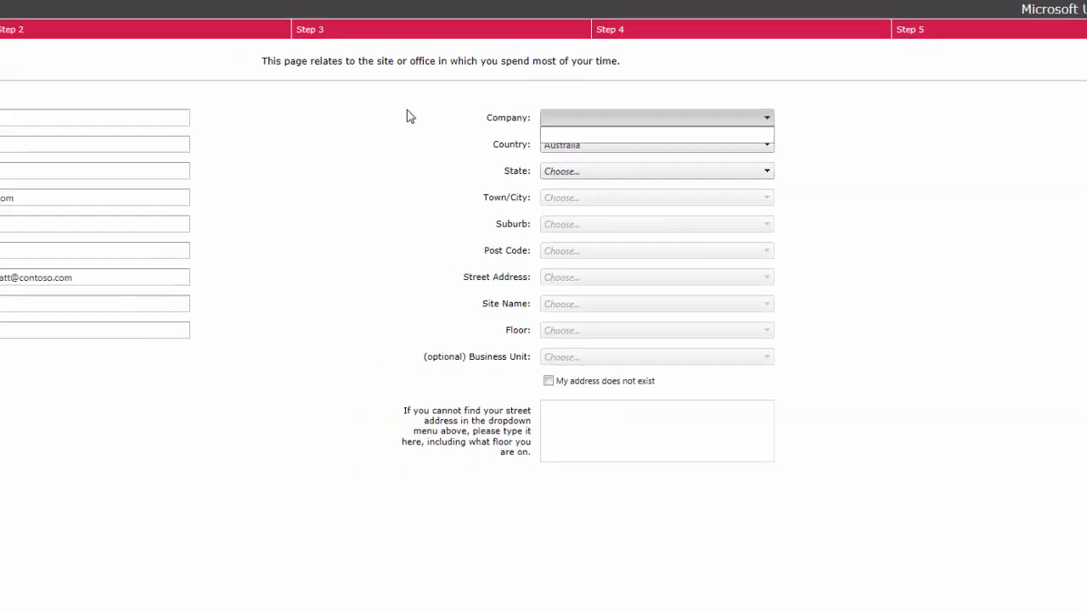
click(322, 75)
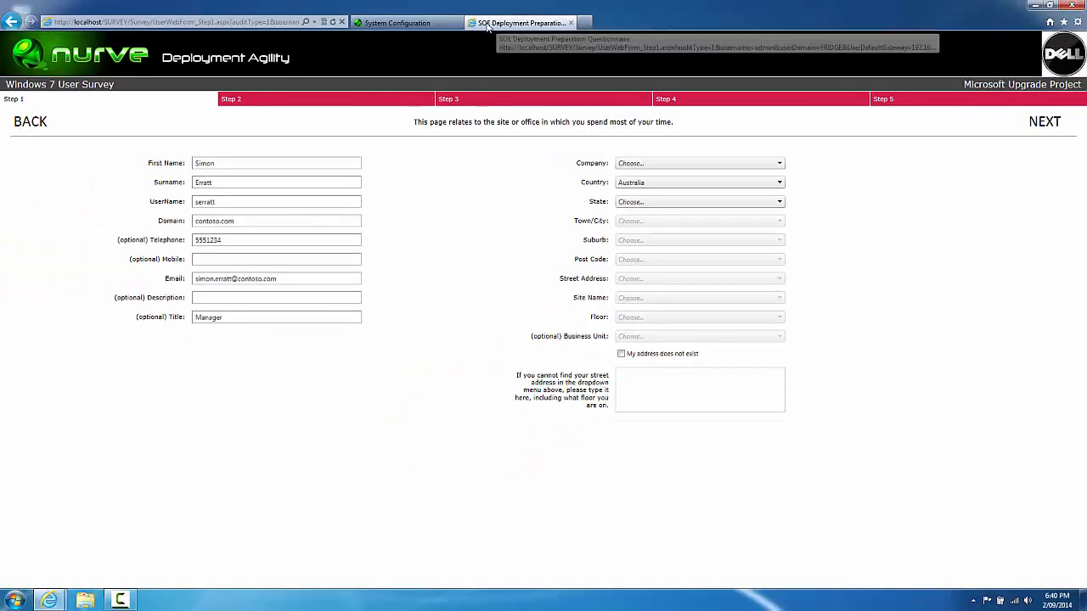
Step: In a new tab, open the Global Dashboard's Manage Lookups and select the User Detail (Company) lookup
click(586, 23)
click(323, 23)
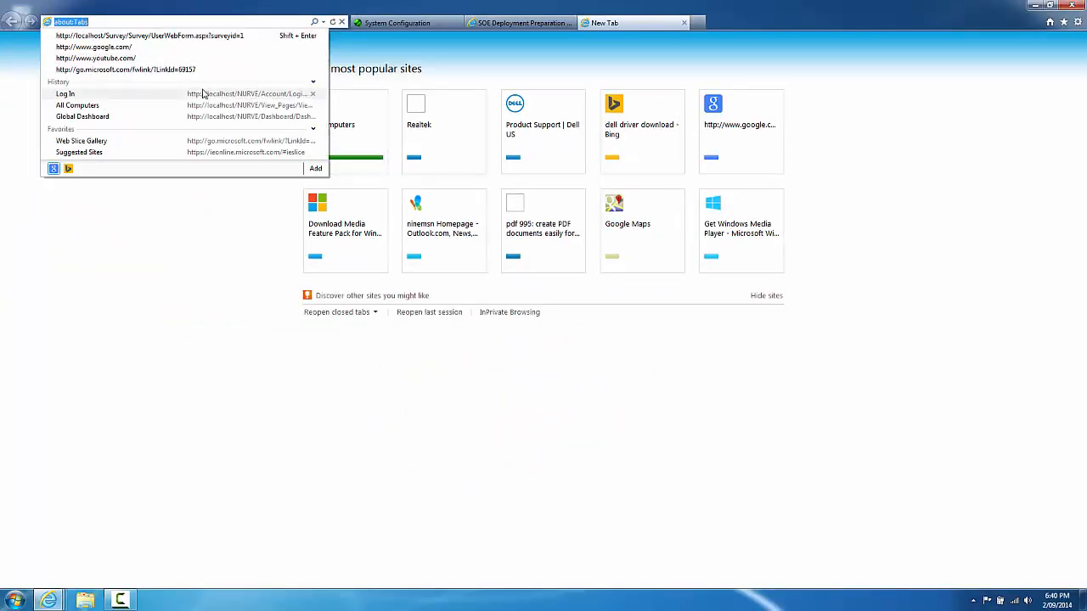
click(204, 94)
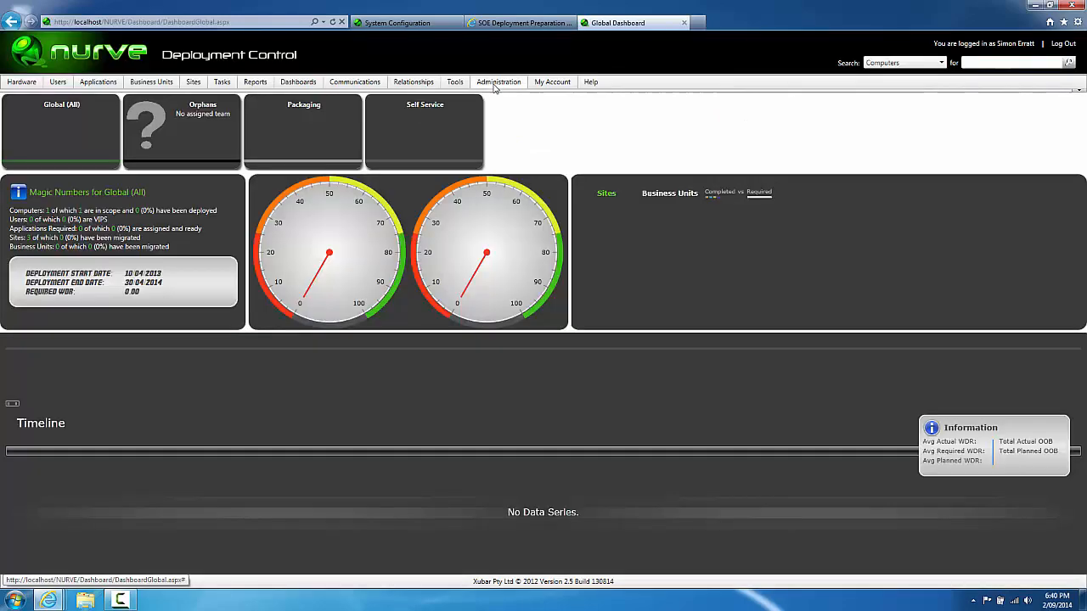
mouse_move(496, 87)
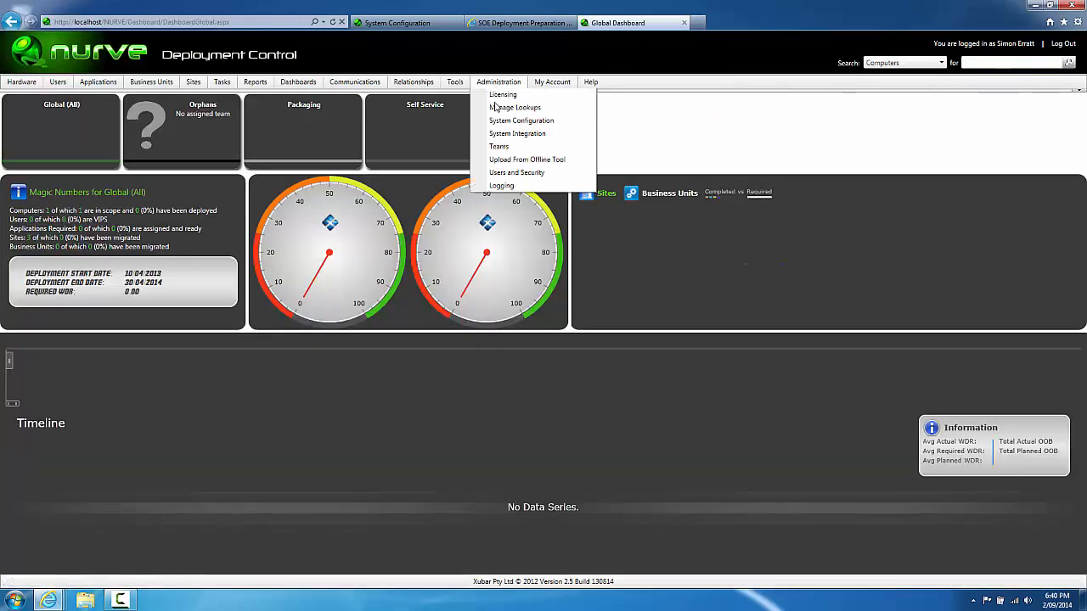
click(499, 124)
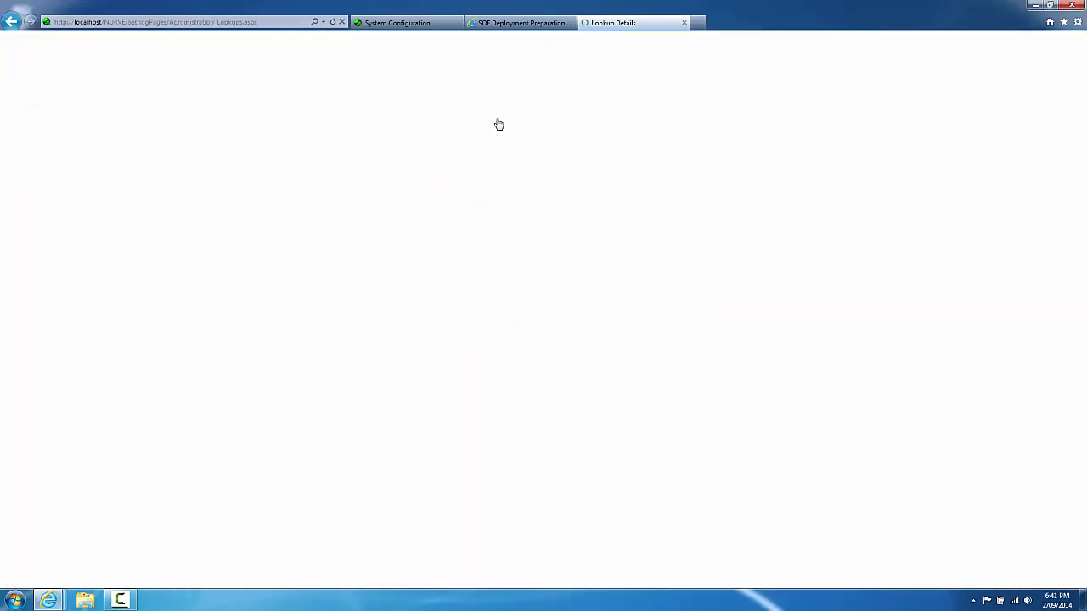
click(218, 120)
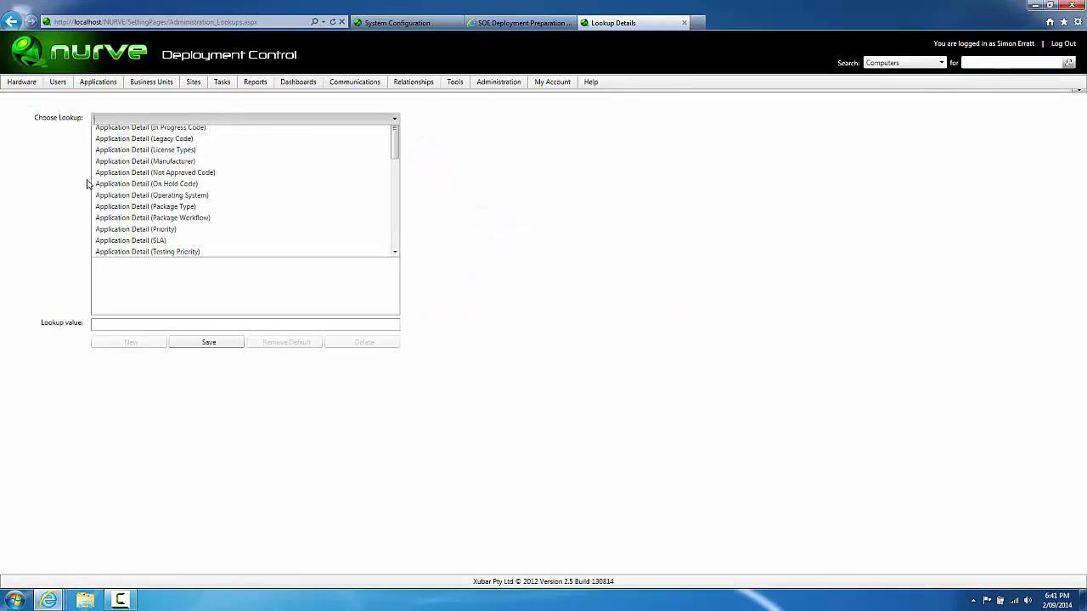
scroll(92, 181, up, 1)
scroll(395, 286, down, 10)
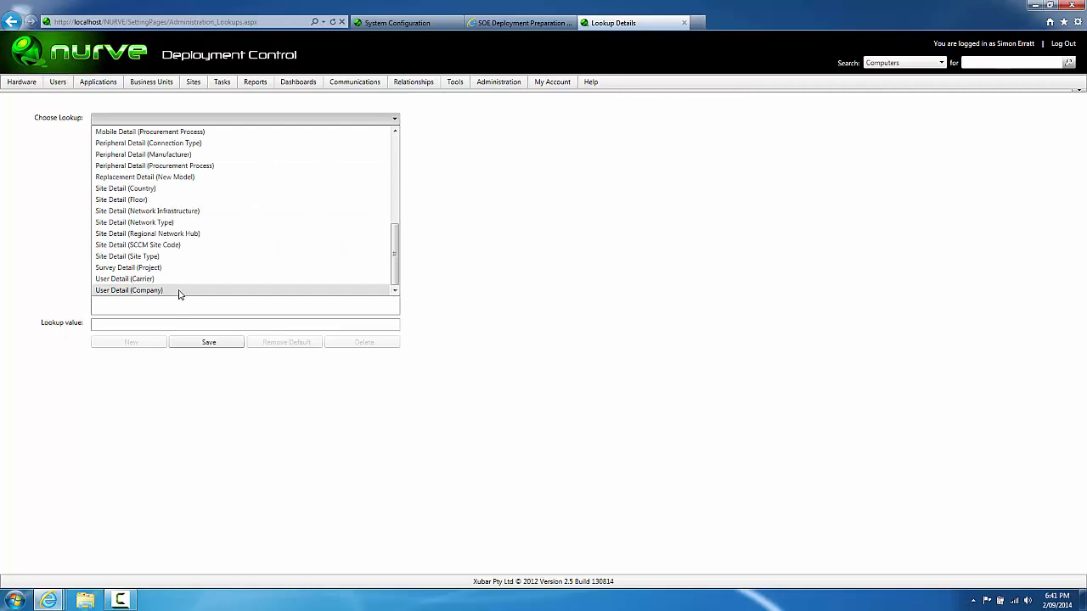
click(180, 291)
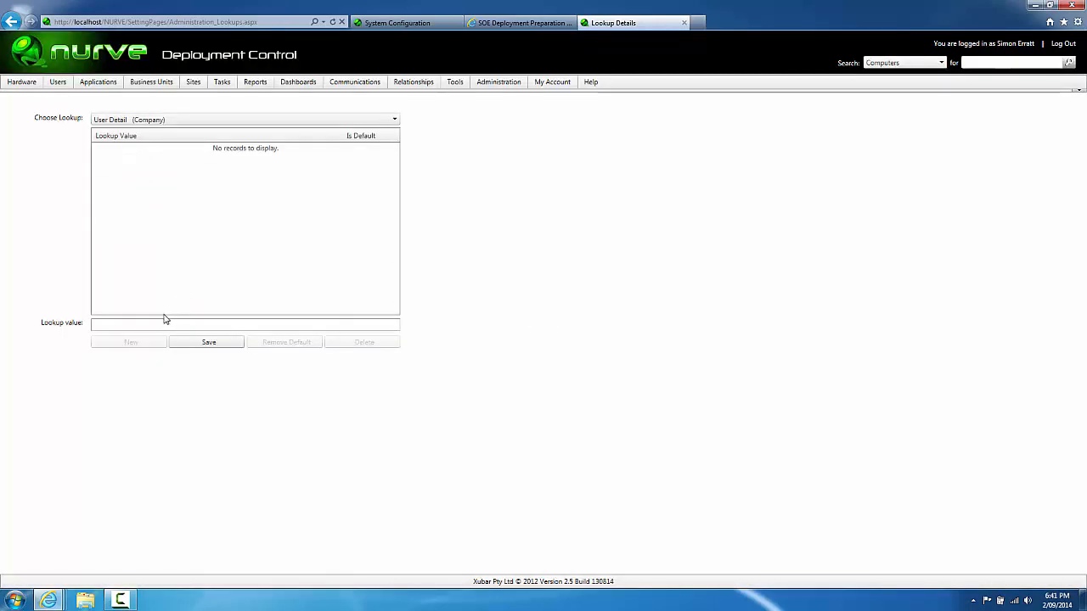
Step: Save Contoso as a company value, mark it Is Default, and return to the survey tab
click(164, 322)
text(Contoso)
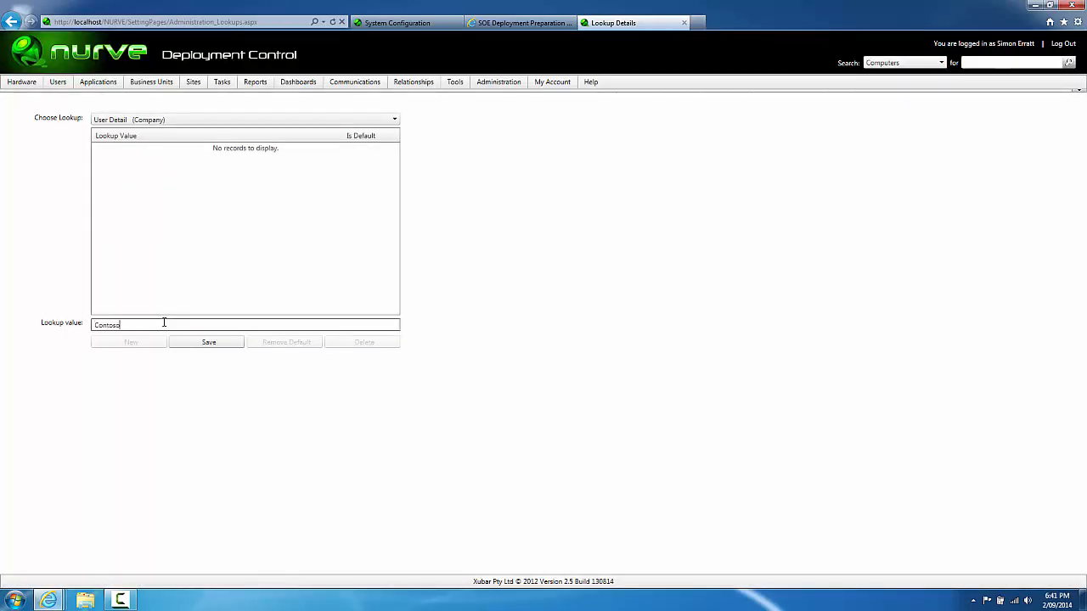
click(182, 351)
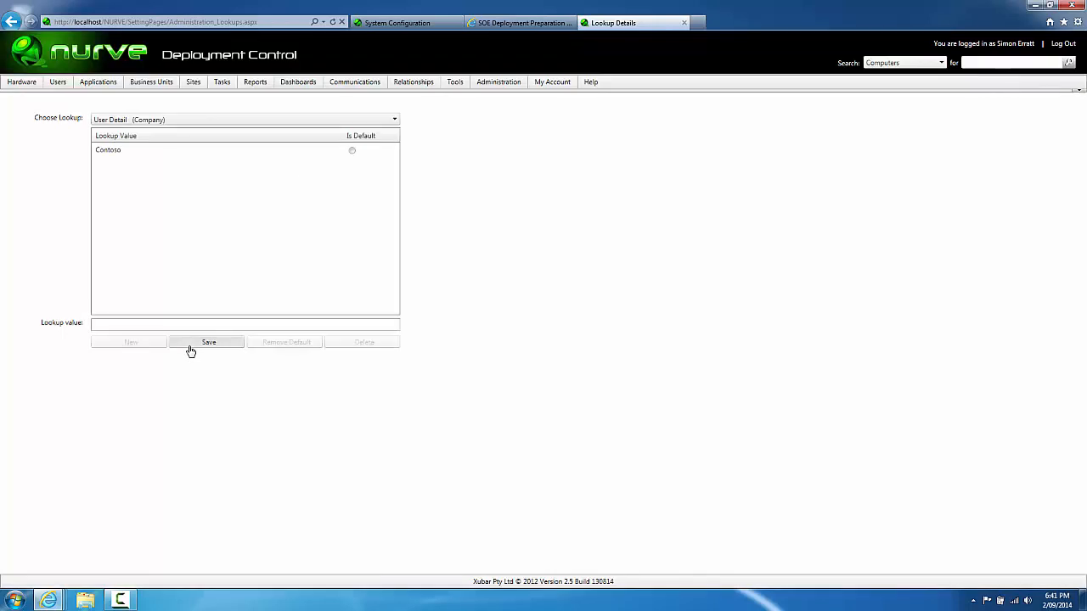
click(351, 150)
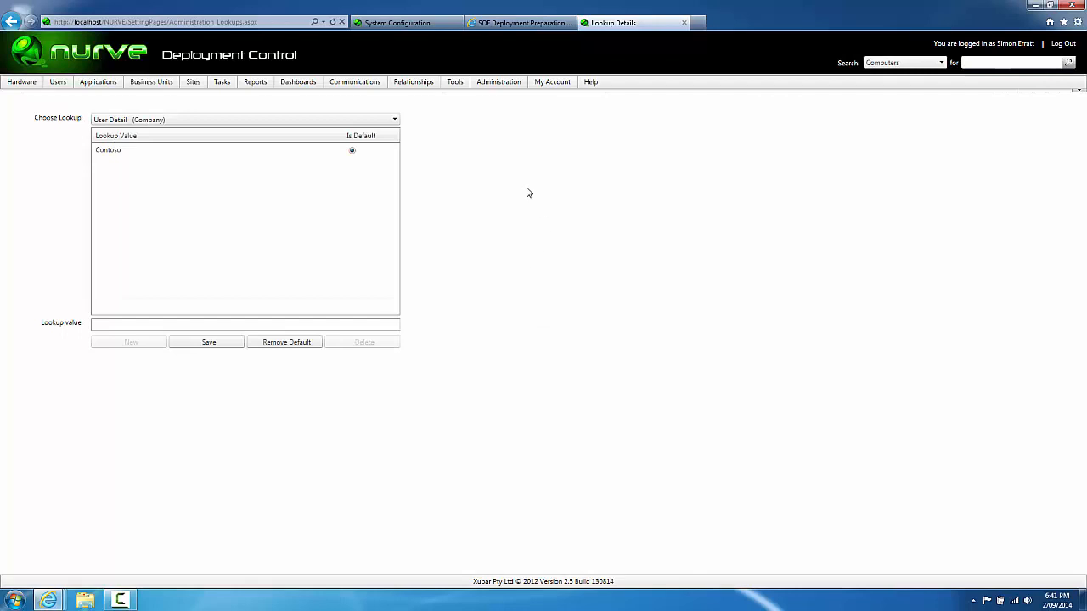
click(503, 23)
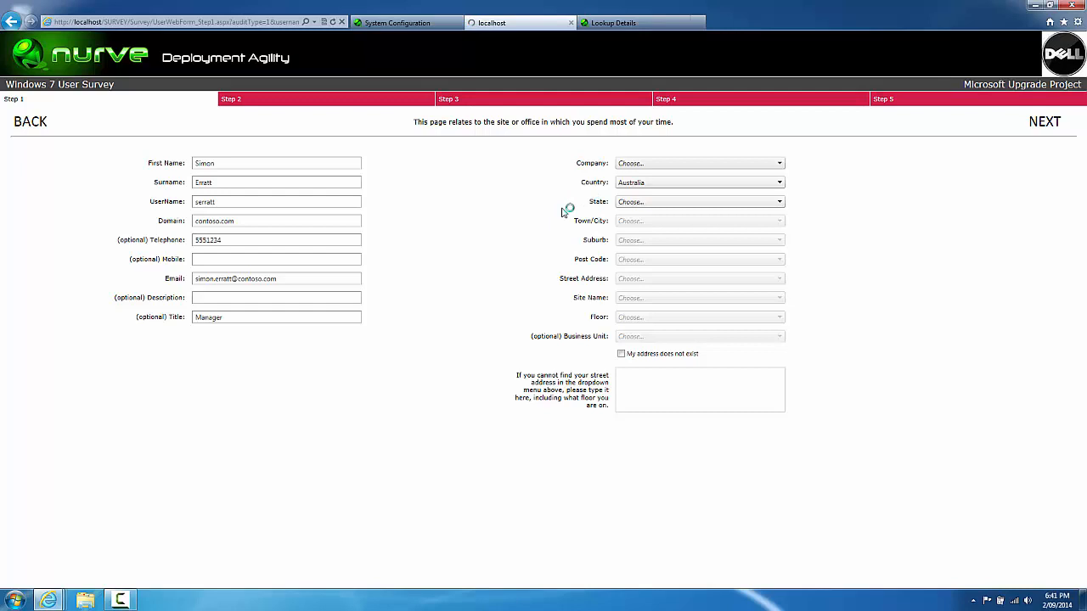
Step: Change the title to the MD suggestion
text(ma)
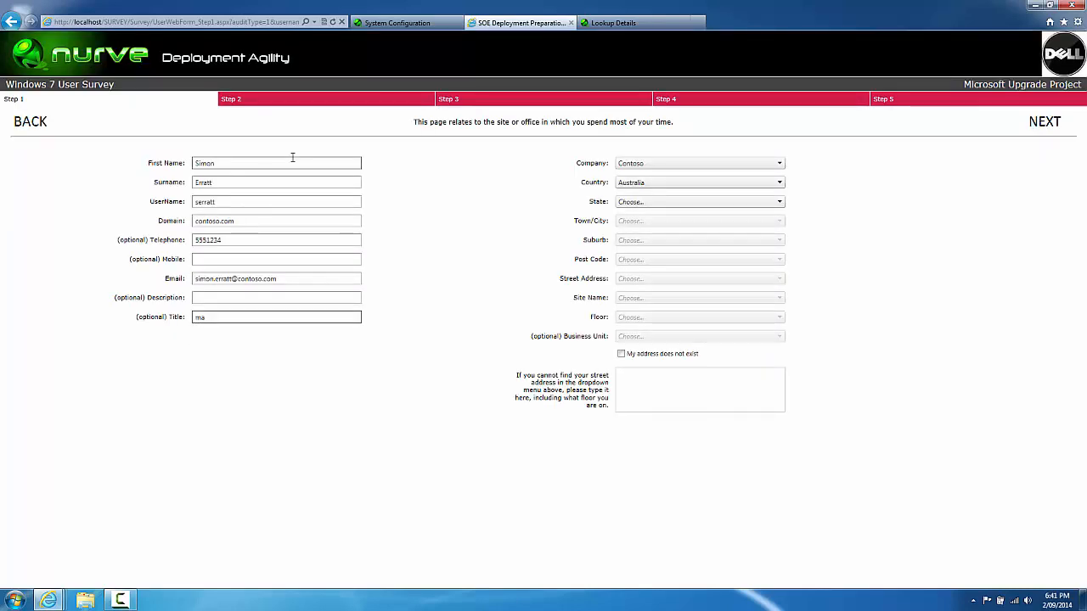
key(BackSpace)
key(Down)
key(Tab)
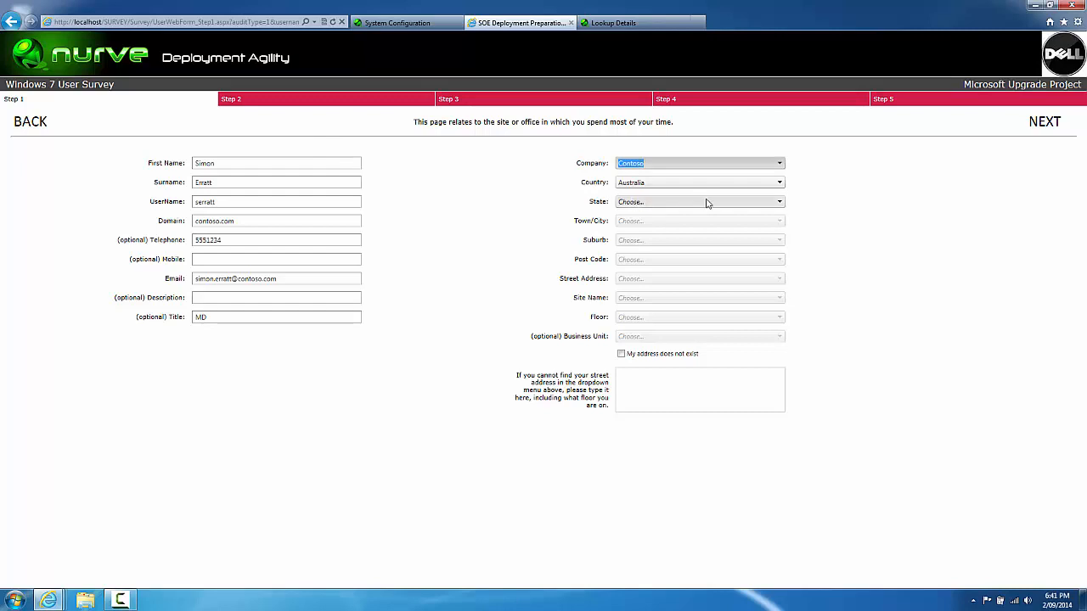
Step: Set the location to state NSW, town Sydney, suburb CBD and post code 2000
click(767, 203)
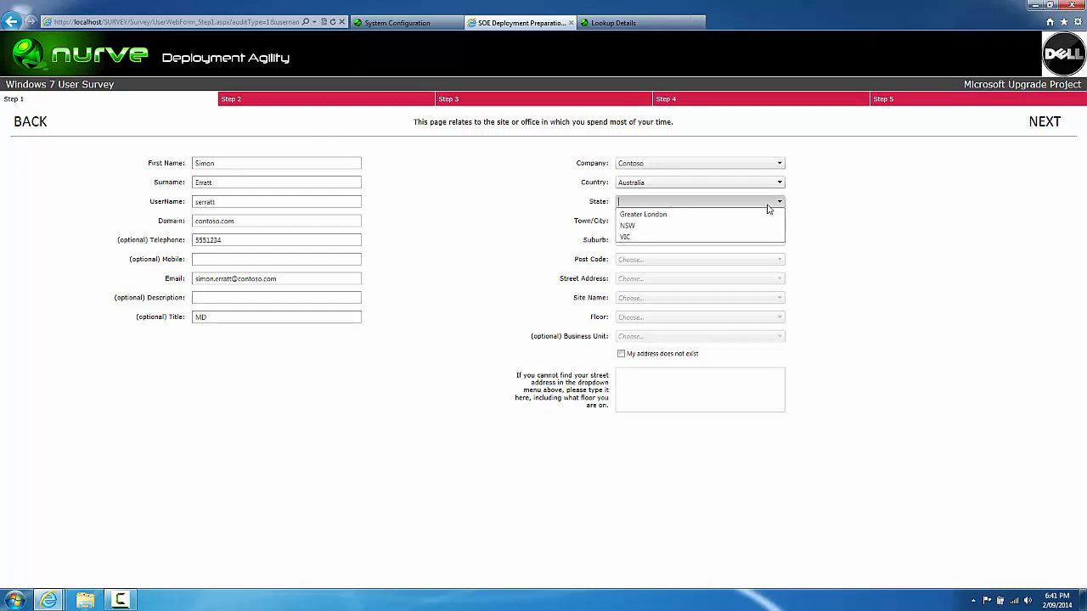
click(728, 227)
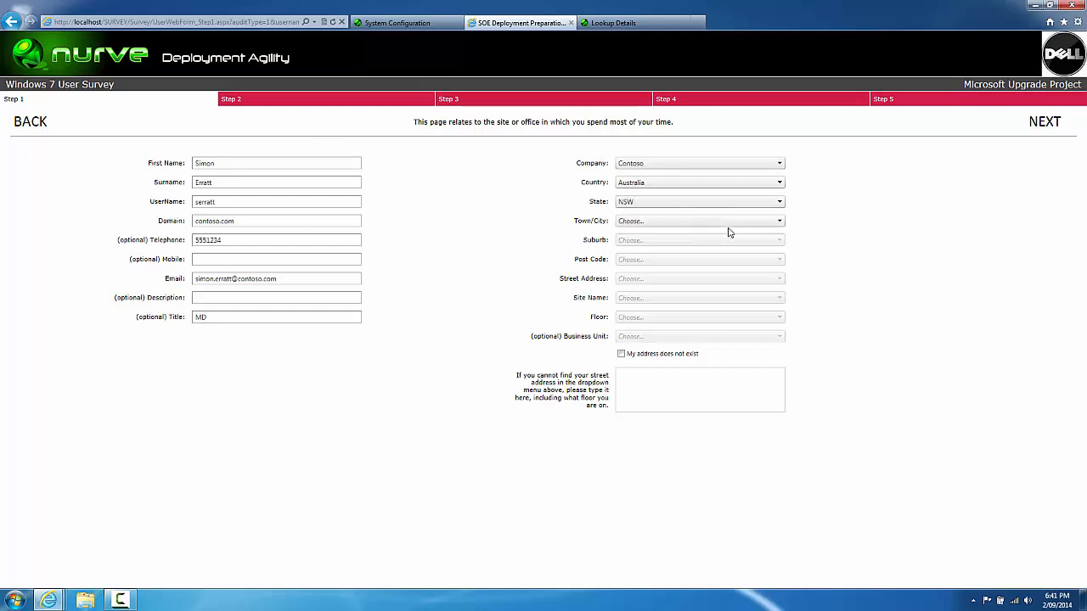
click(733, 225)
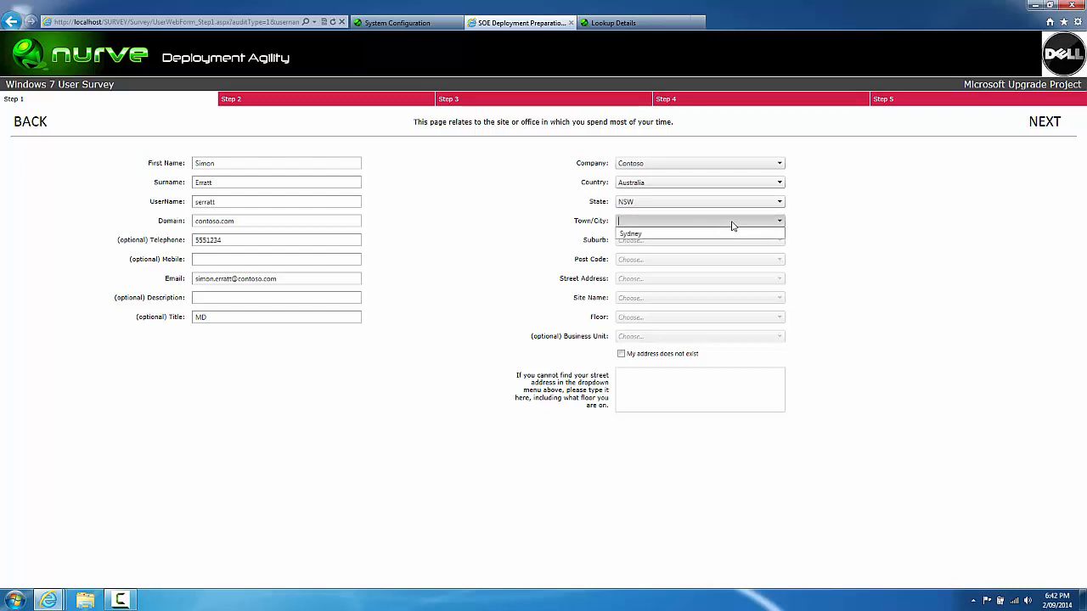
click(733, 237)
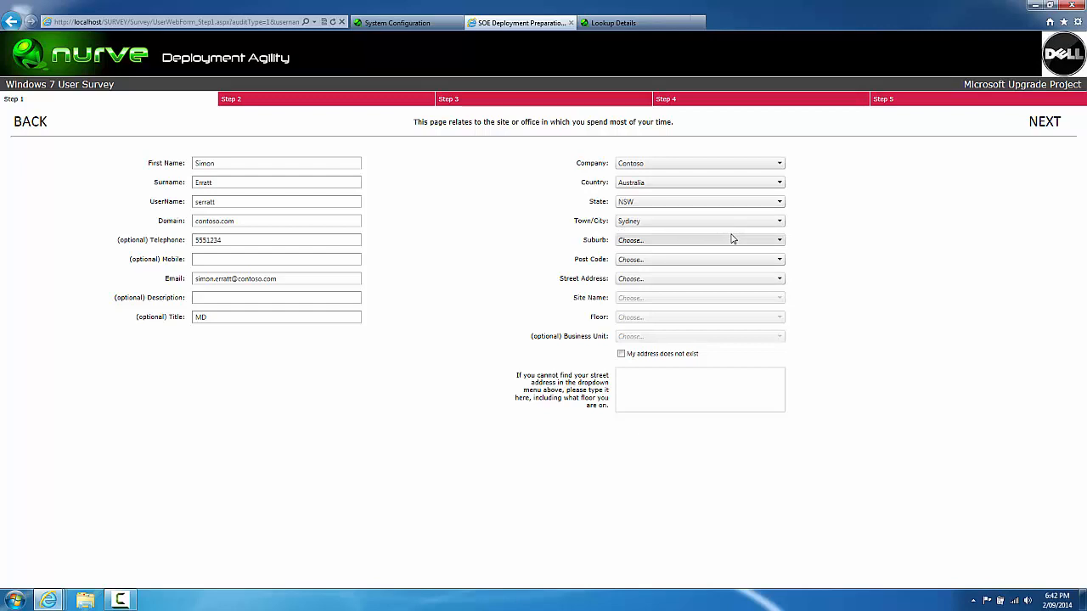
click(732, 240)
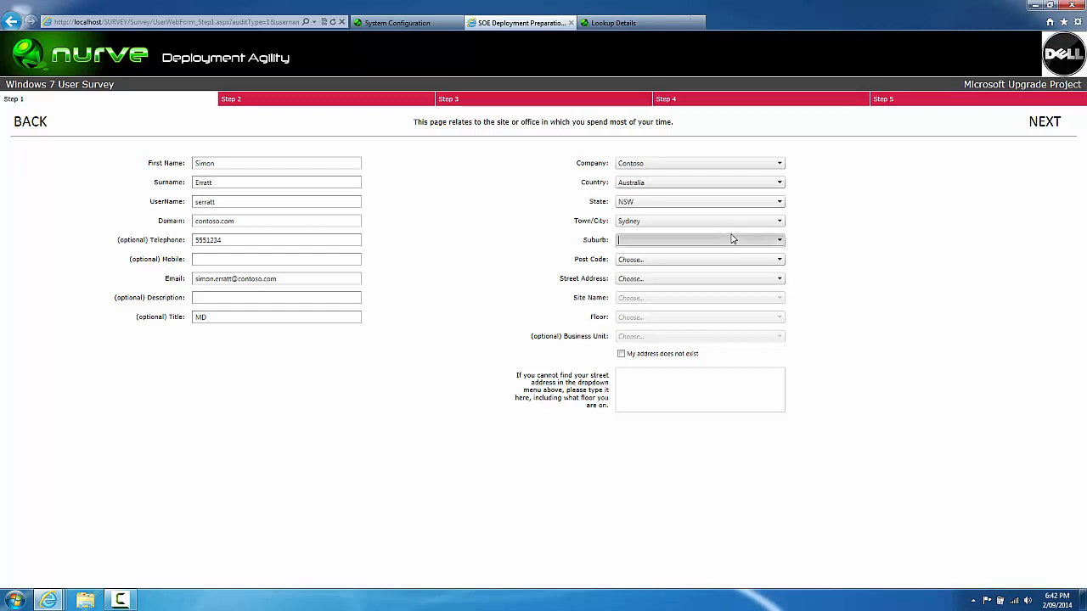
click(661, 252)
click(661, 261)
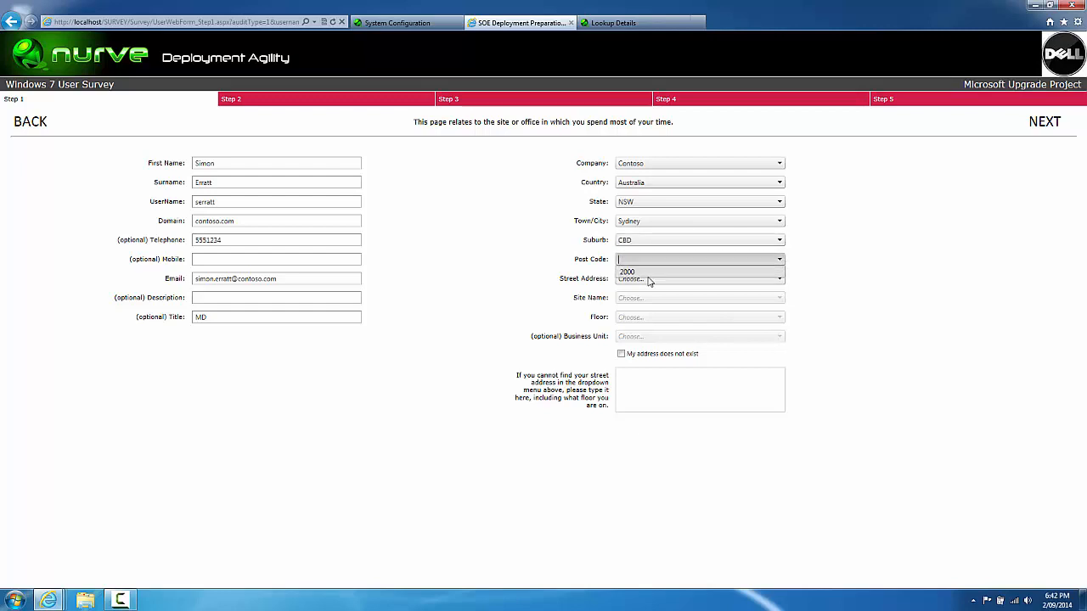
click(646, 285)
click(644, 280)
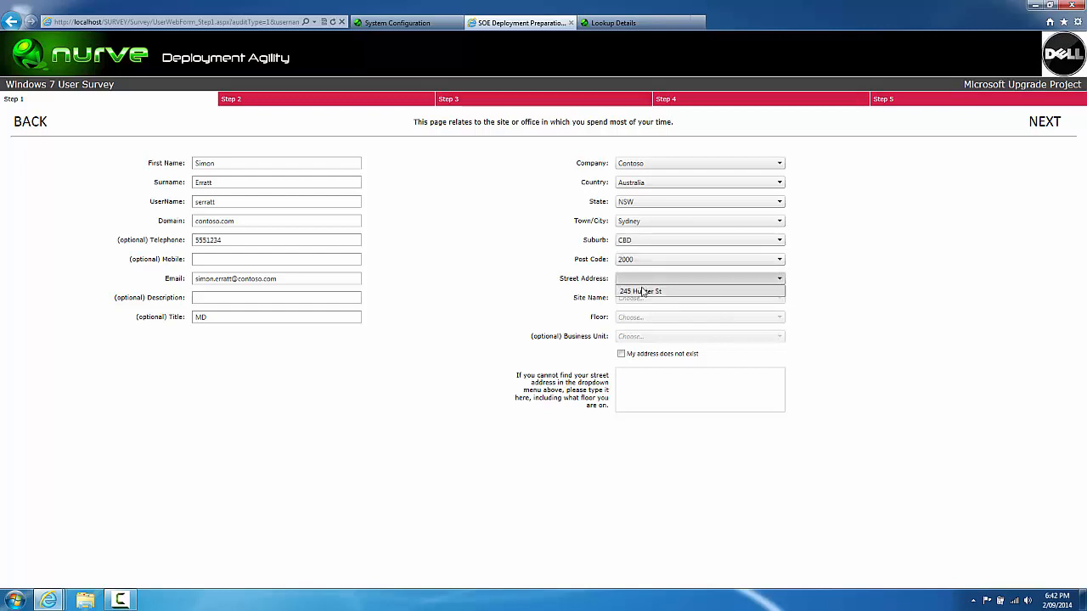
click(642, 291)
click(642, 298)
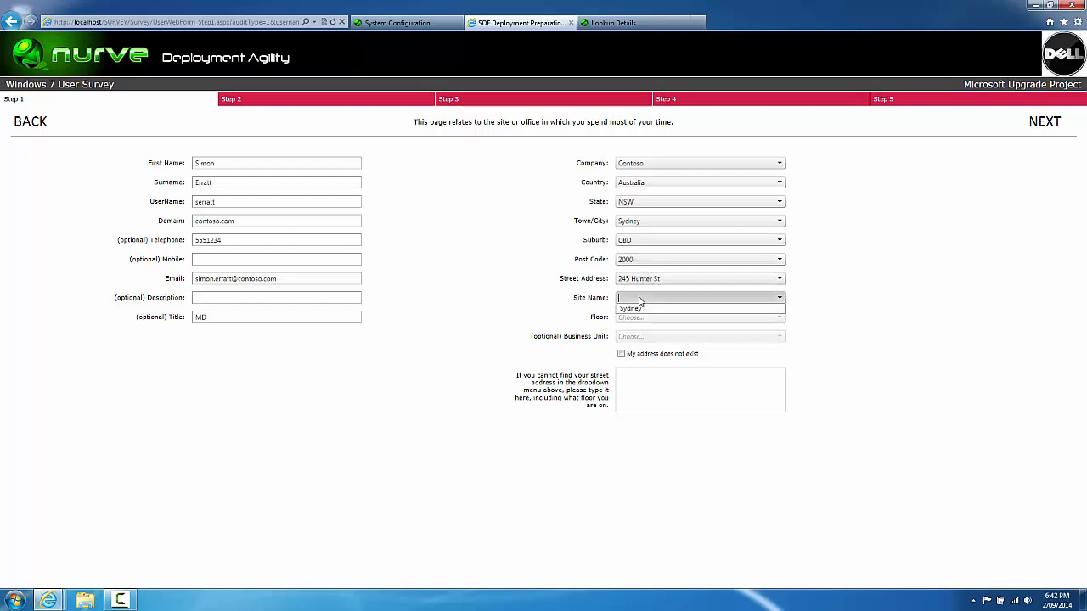
click(632, 311)
click(632, 316)
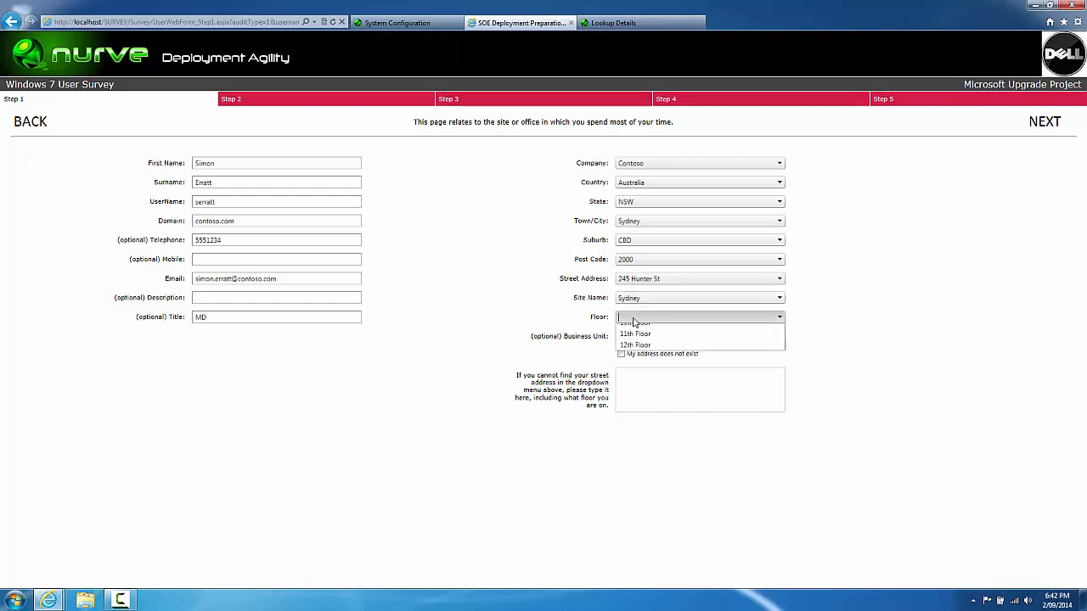
click(635, 326)
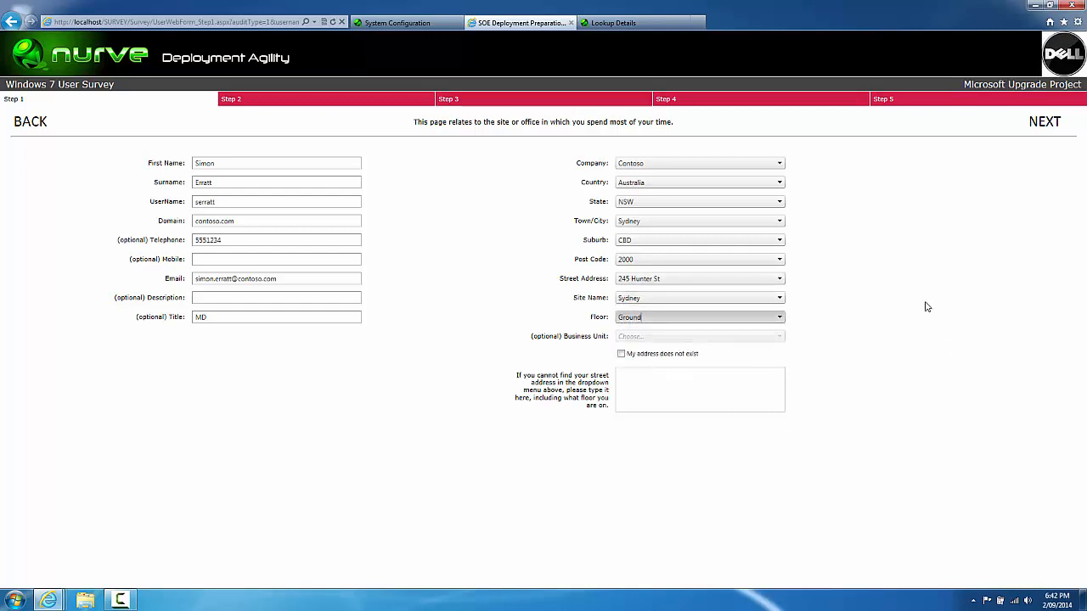
click(1048, 127)
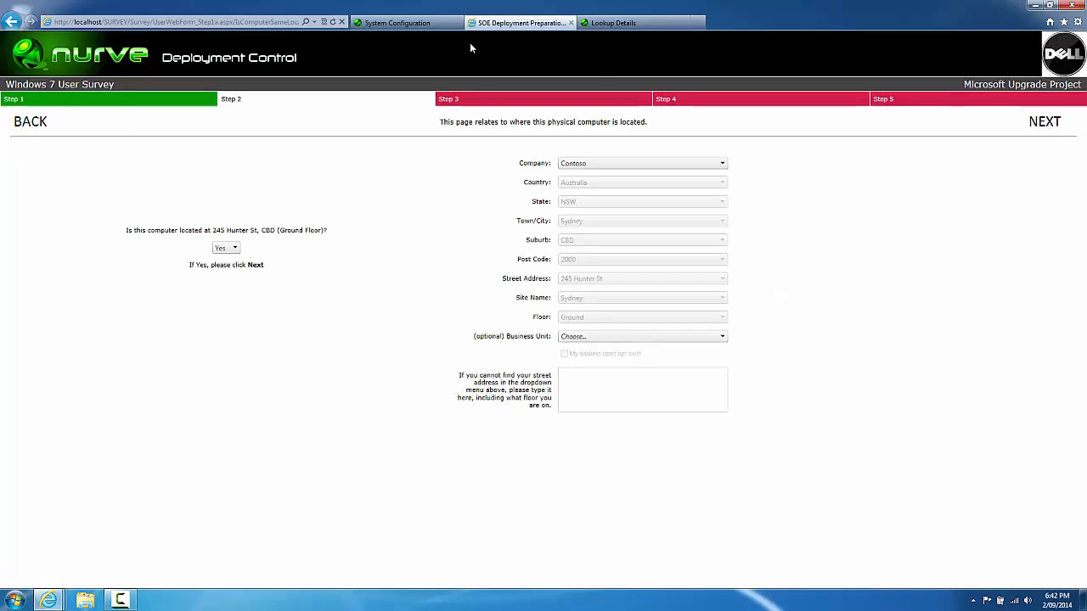
Step: Keep 'Yes' for the Step 2 location question, continue, and scroll the Step 3 installed-applications list
triple_click(546, 118)
click(421, 181)
click(1040, 124)
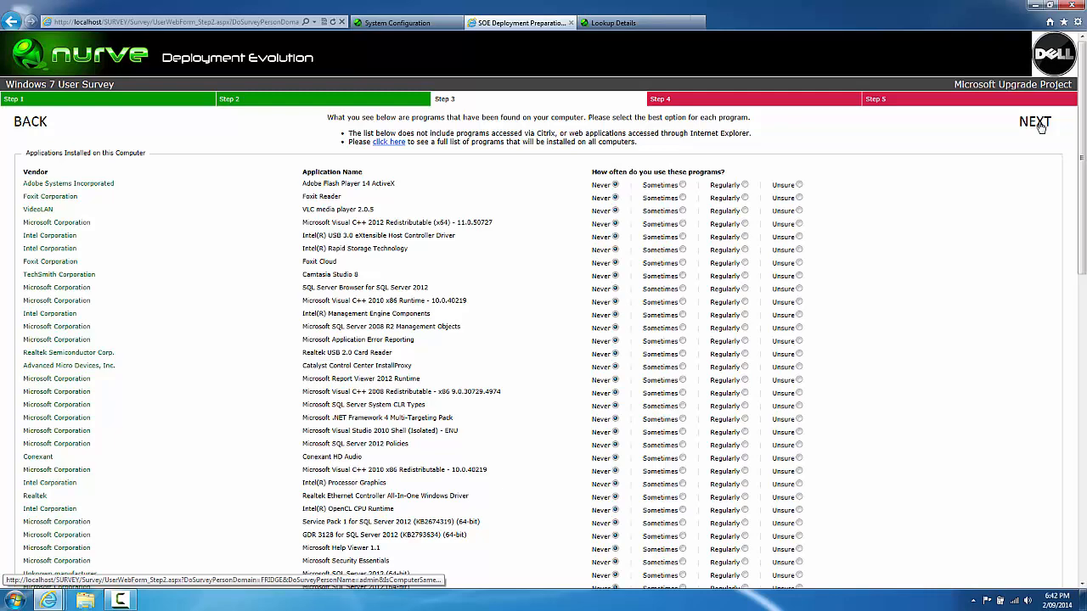
scroll(1065, 407, down, 10)
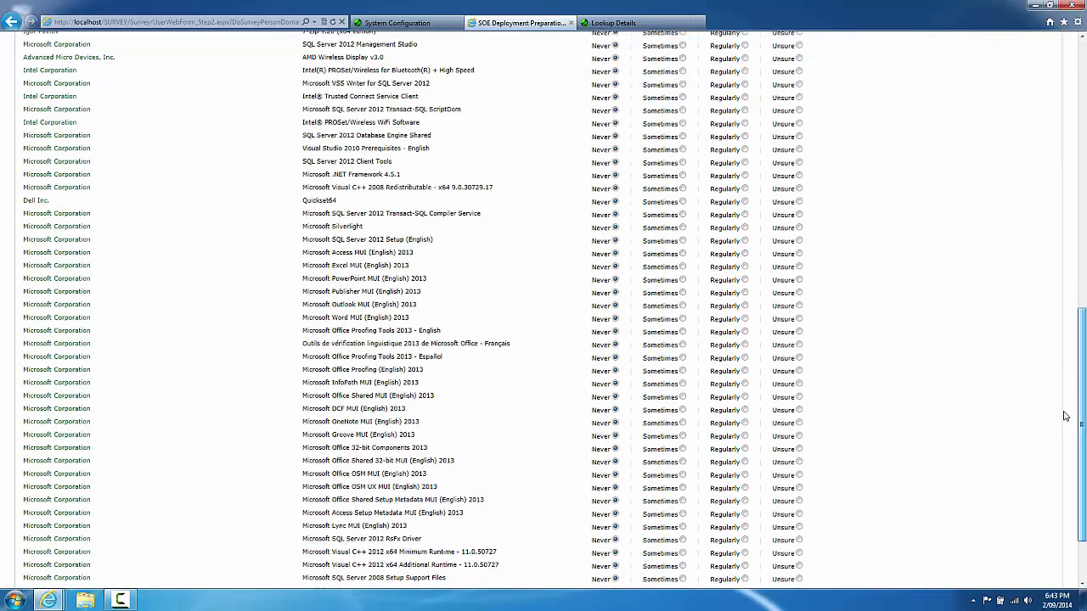
scroll(1072, 395, up, 10)
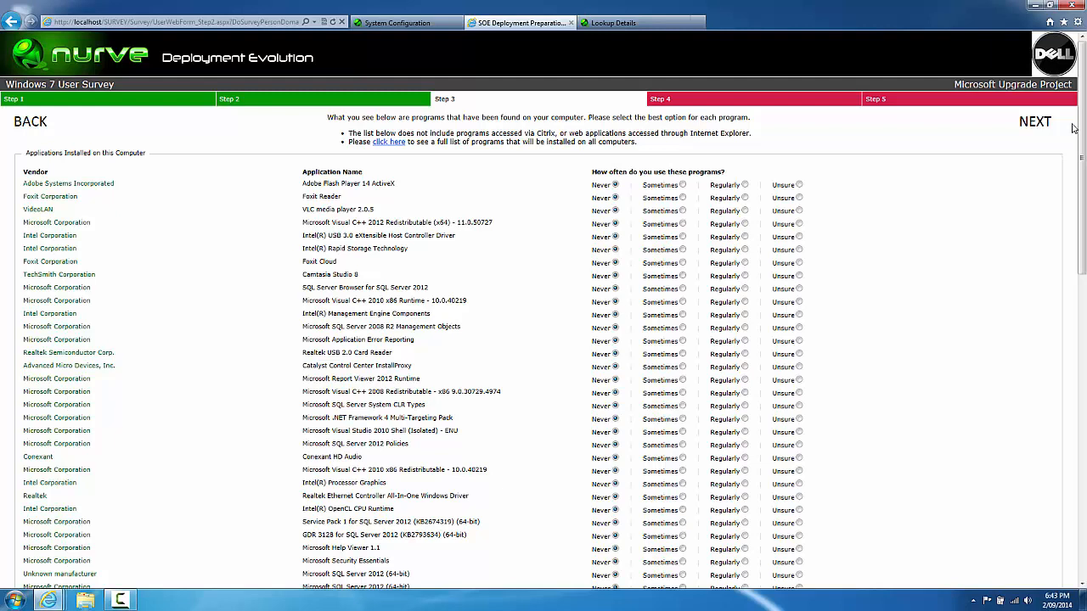
Step: On the Application Blacklist page, add Microsoft Update and Security Update as blacklist strings
click(386, 25)
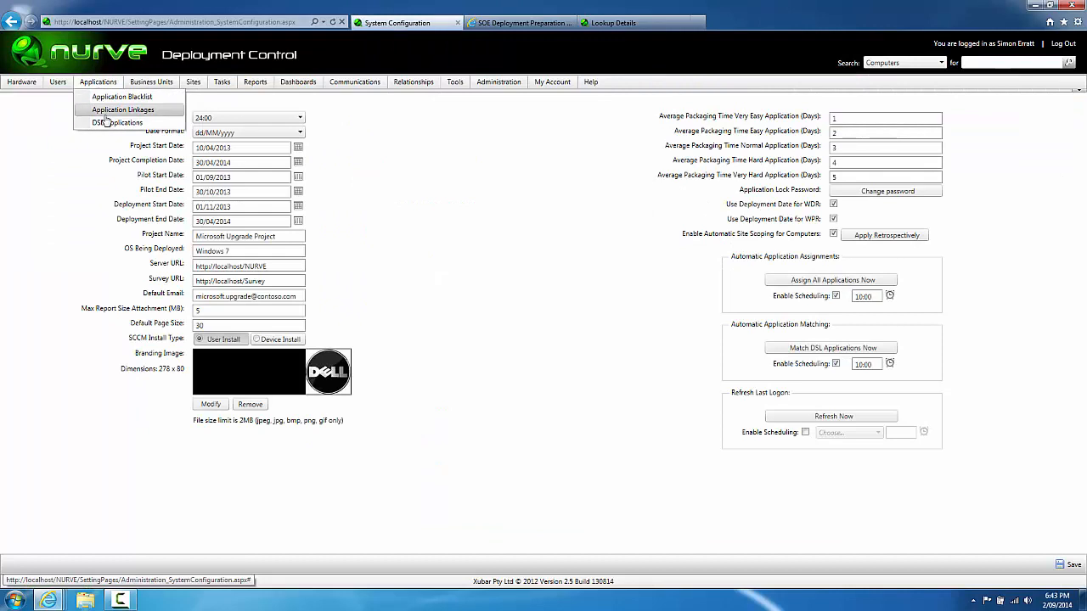
click(110, 98)
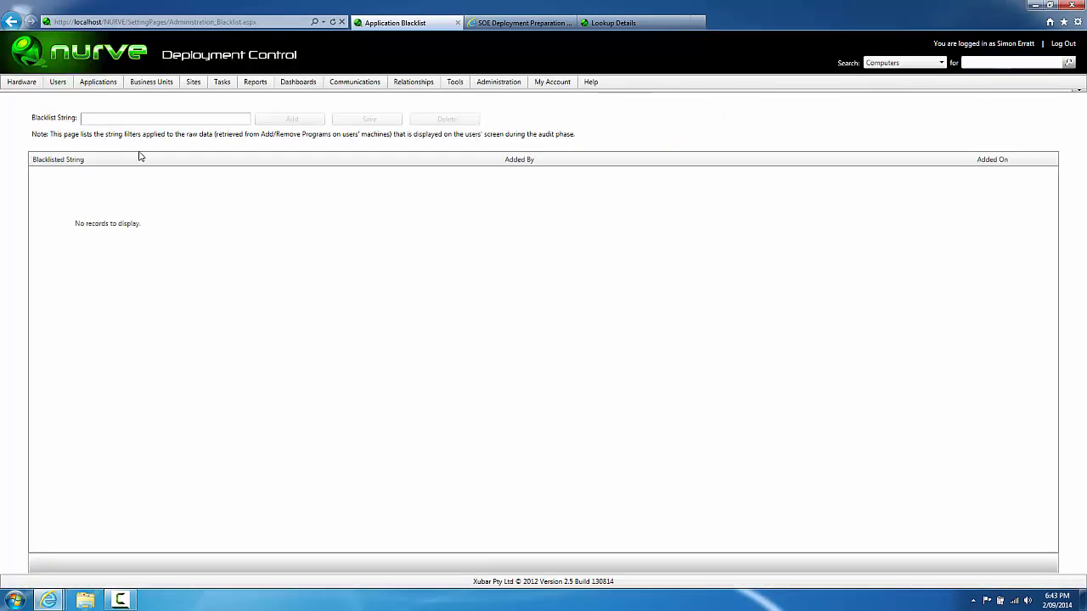
click(138, 118)
text(M)
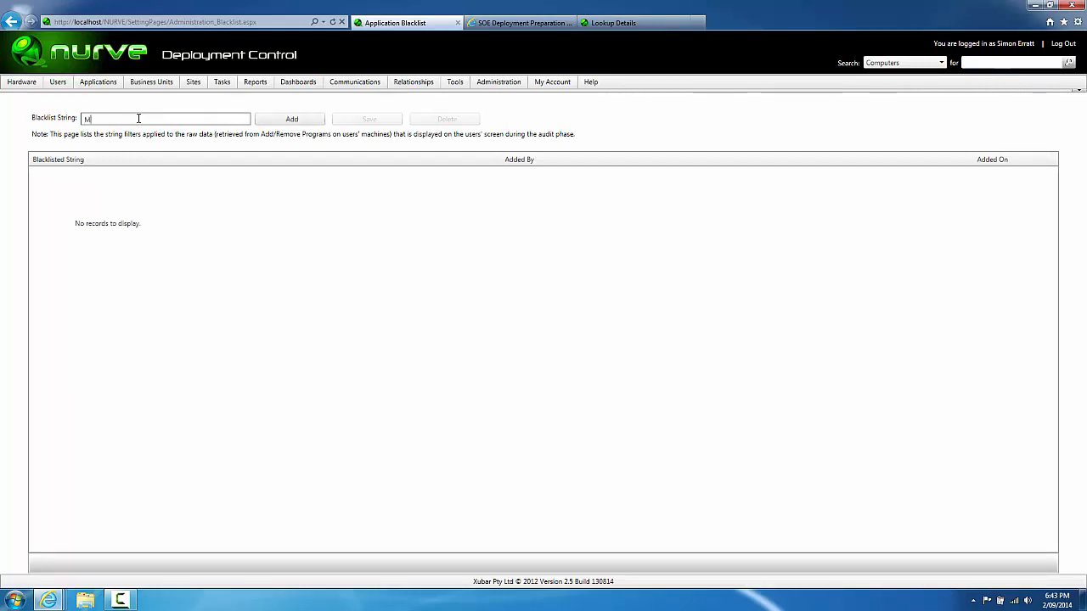
text(icrosoft Update)
click(273, 121)
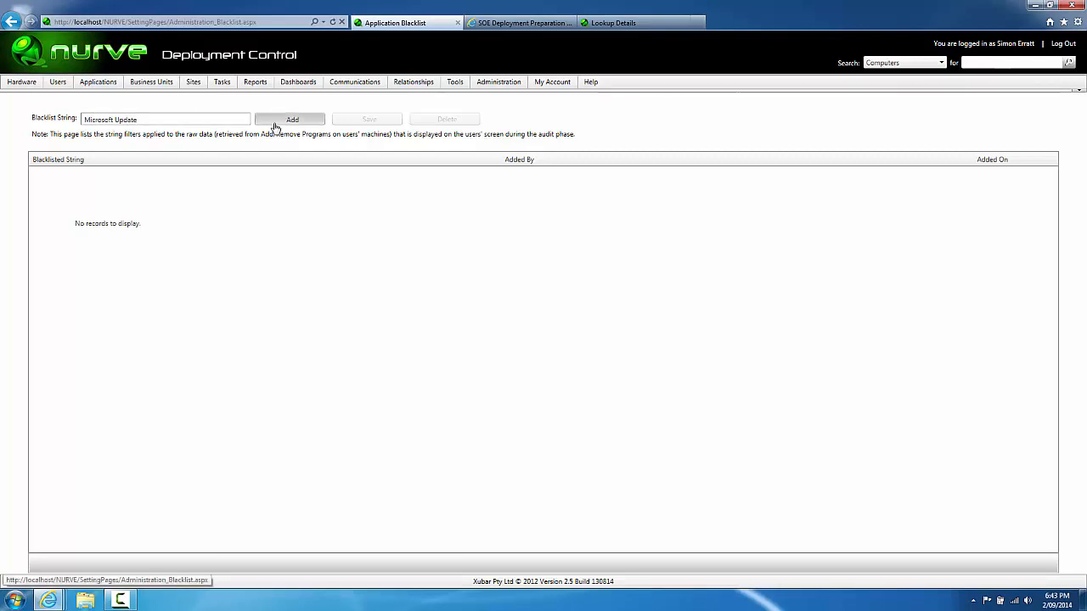
drag(203, 119, 19, 118)
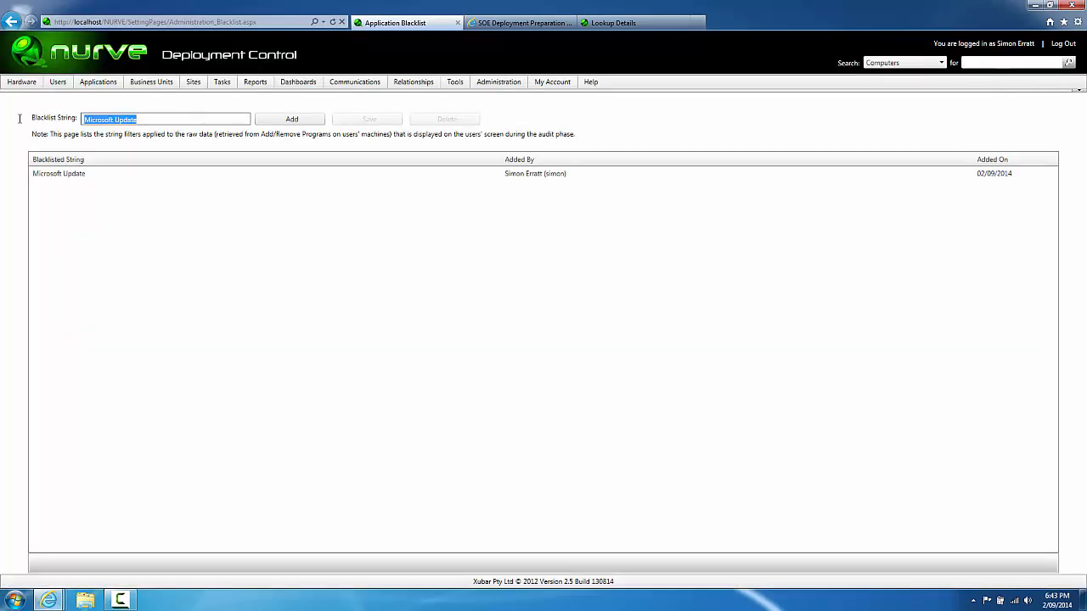
text(Secrutiy)
key(BackSpace)
key(BackSpace)
key(BackSpace)
key(BackSpace)
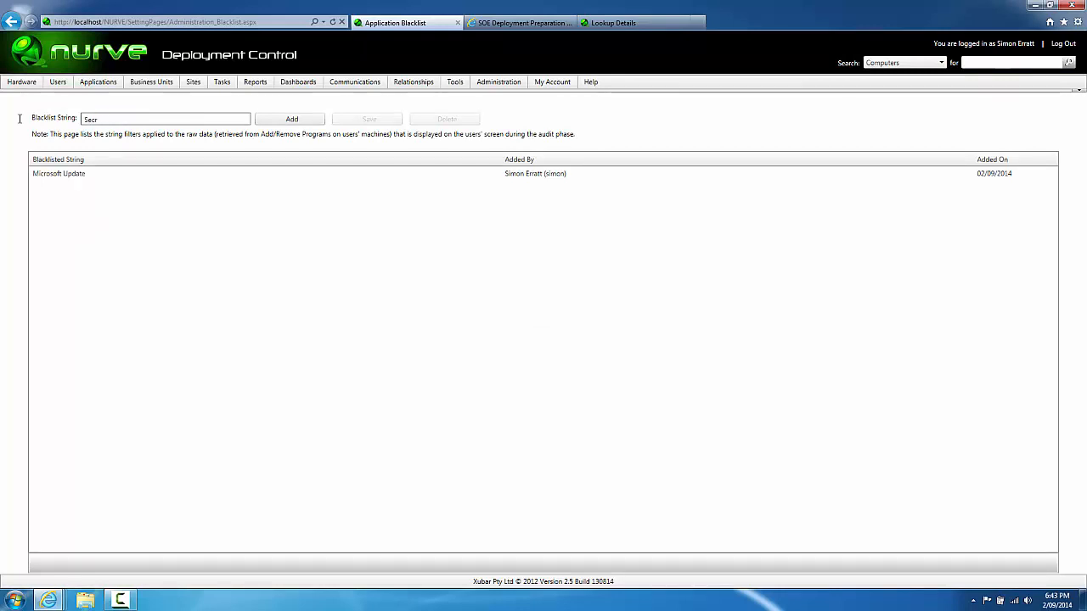
text(ity Update)
click(259, 119)
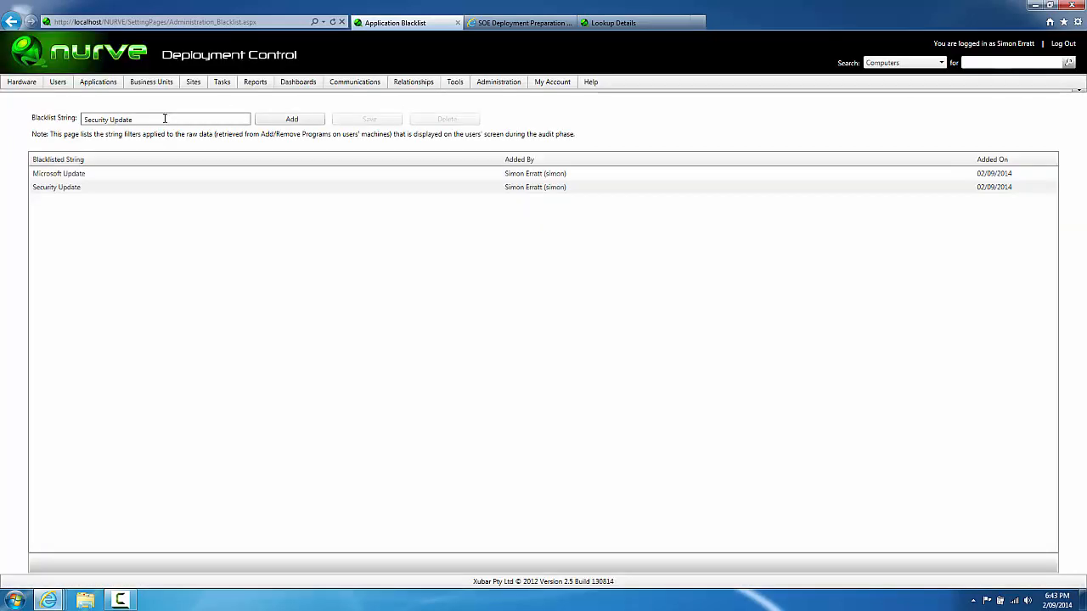
Step: Add Hotfix, Intel, Driver and SQL Server to the blacklist strings
drag(165, 118, 2, 115)
text(Hos)
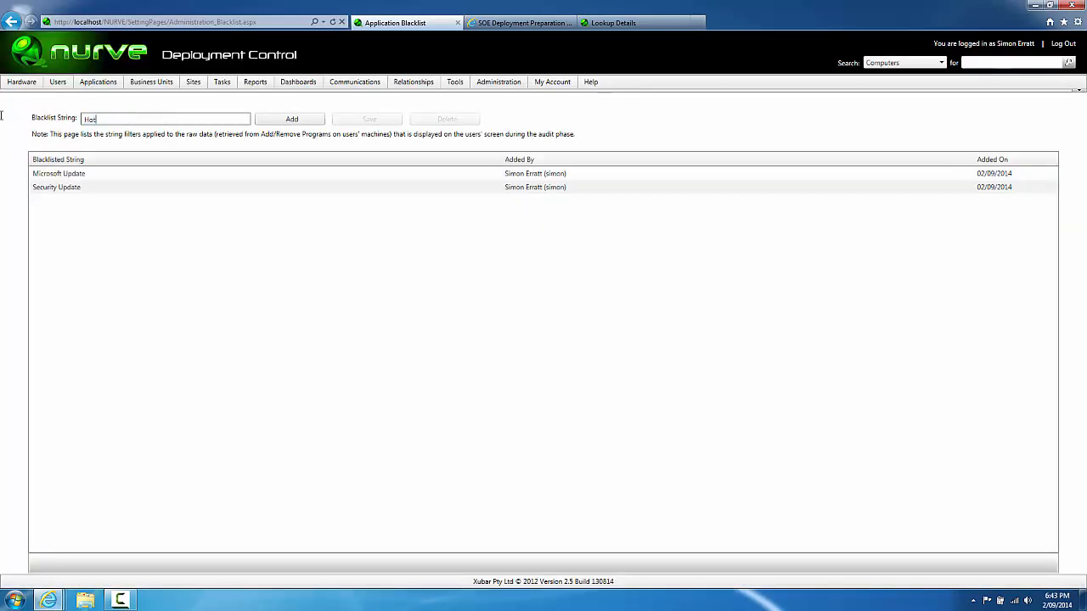
text(fix)
click(264, 121)
drag(121, 119, 2, 96)
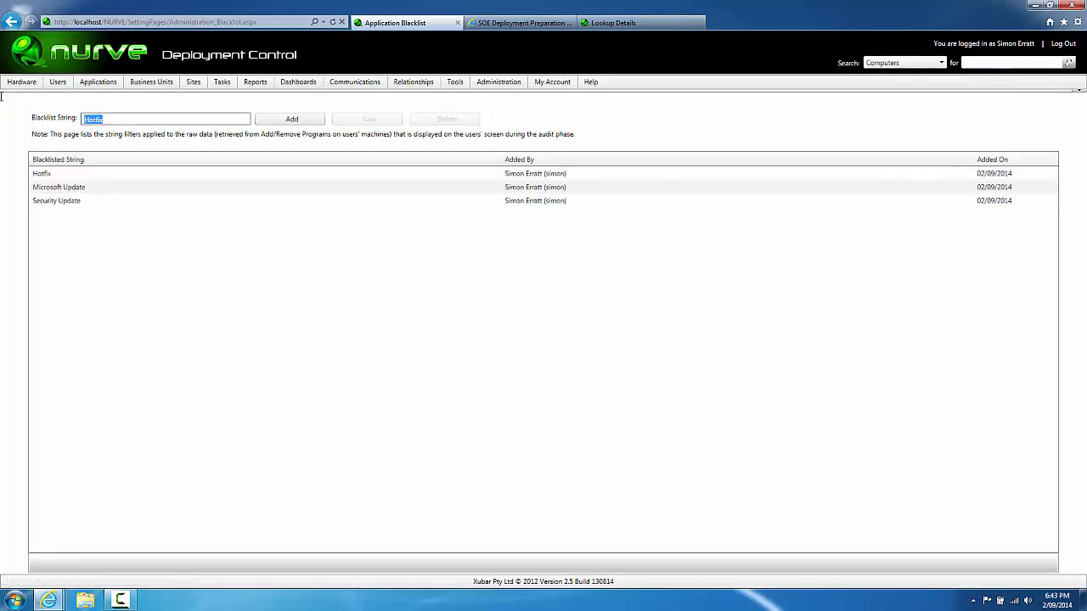
text(Intel)
click(254, 123)
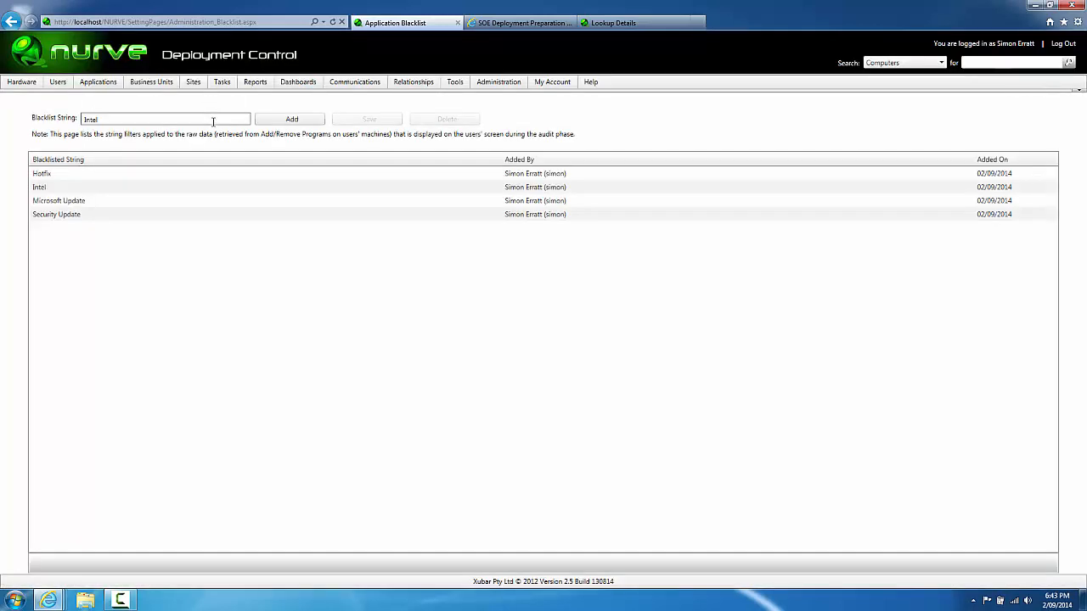
drag(213, 120, 1, 104)
text(Driver)
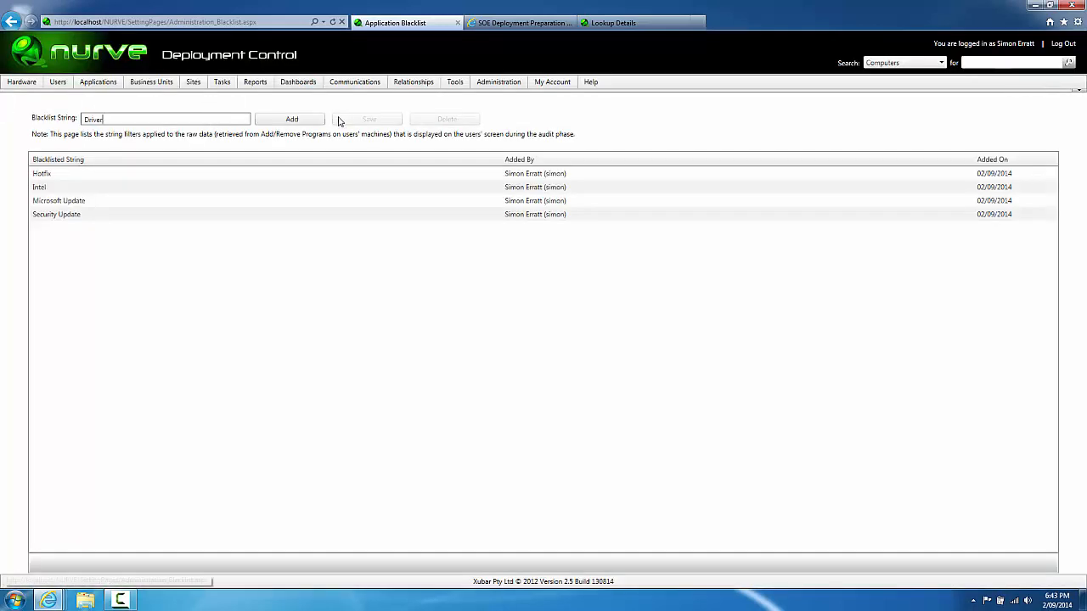
click(304, 123)
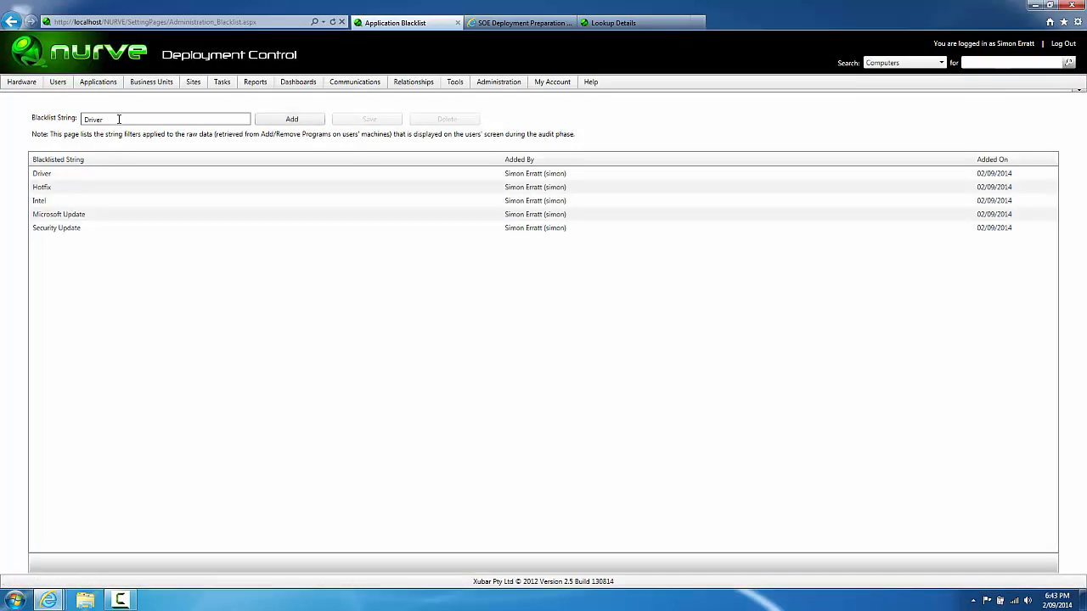
drag(120, 120, 14, 127)
click(139, 124)
drag(139, 124, 1, 111)
text(SQL Server)
click(282, 121)
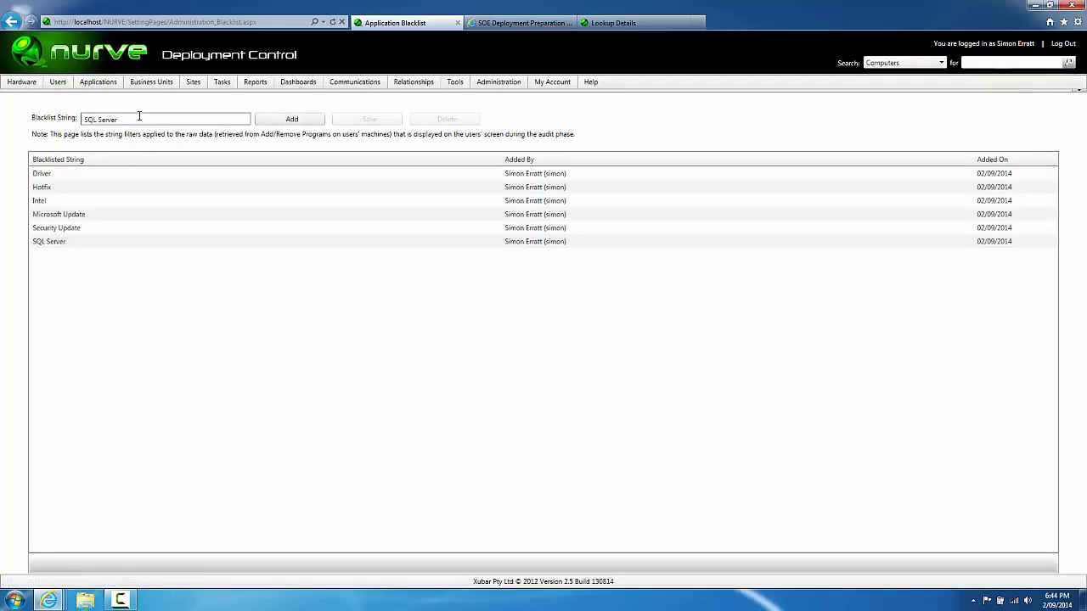
Step: Reload the survey and pick out 'MUI' in a remaining program name
click(516, 22)
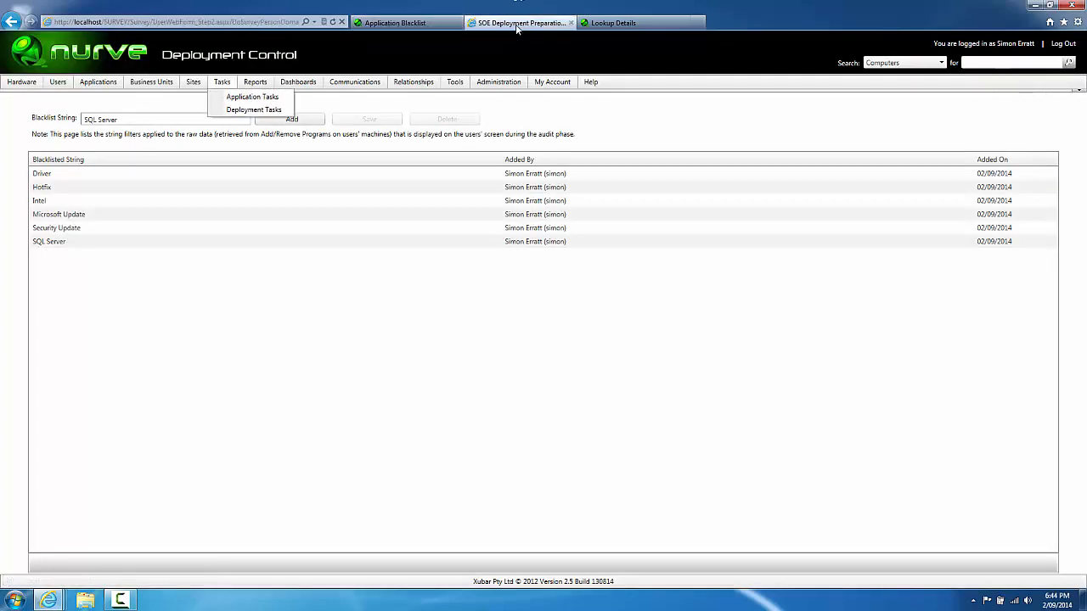
key(F5)
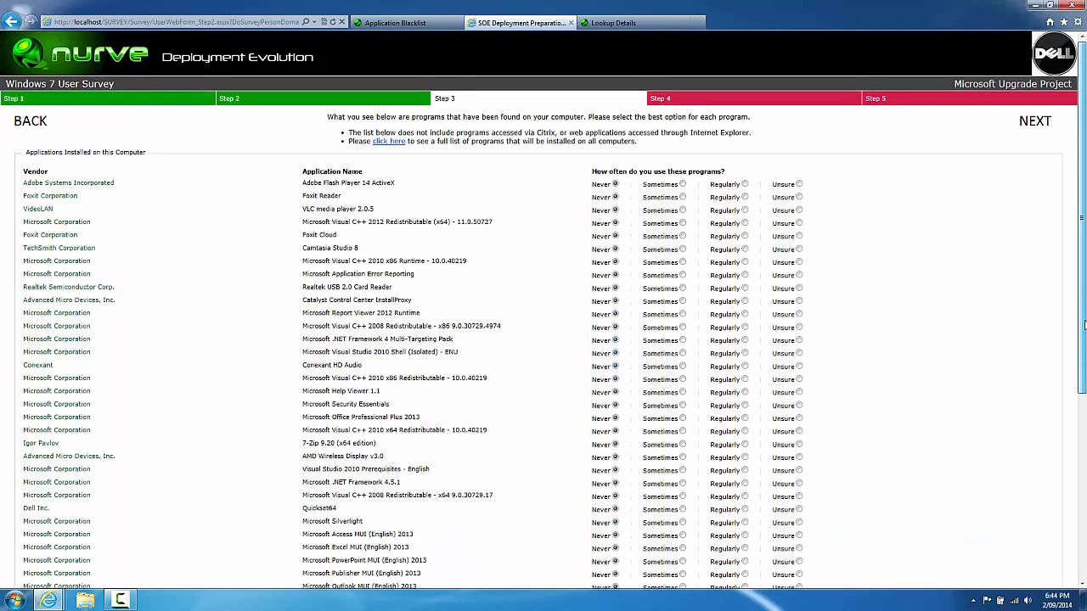
drag(1082, 326, 1079, 459)
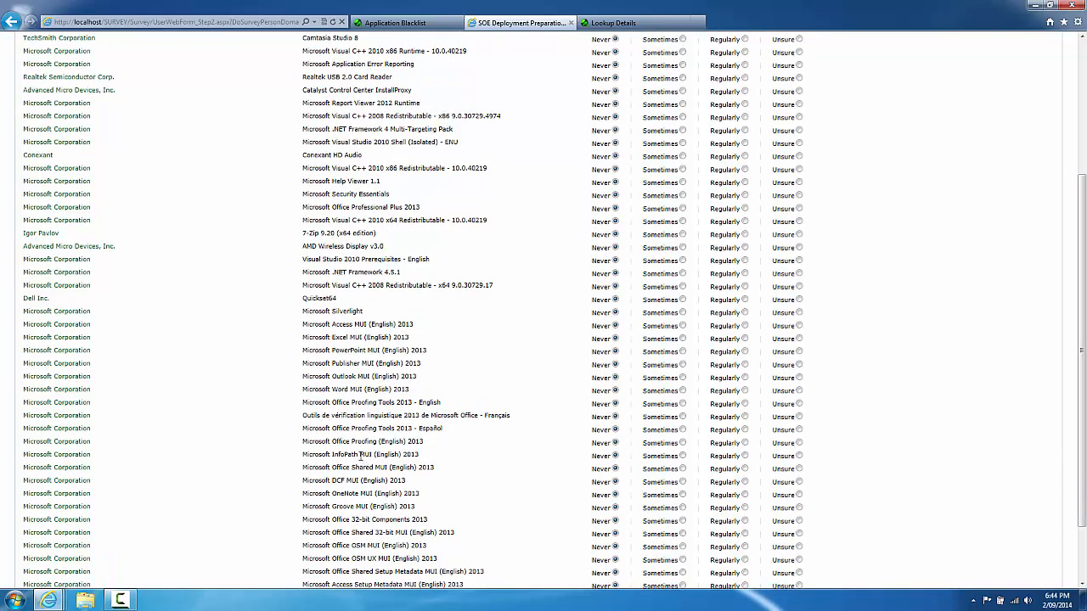
double_click(366, 455)
Step: Add MUI, .NET and Visual C to the application blacklist
click(378, 23)
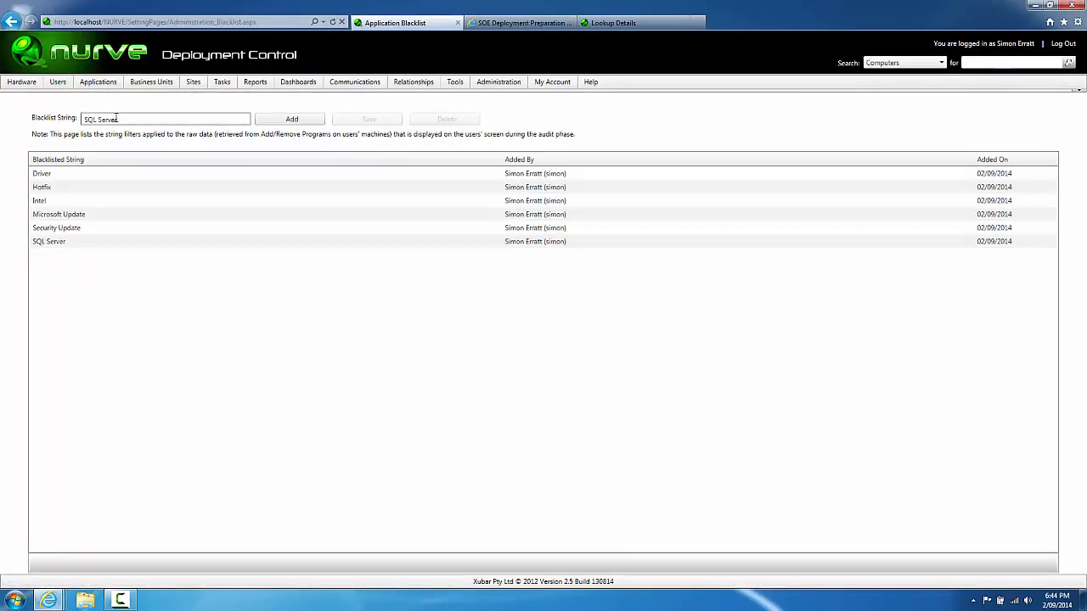
drag(116, 118, 2, 118)
text(MUI)
click(256, 116)
drag(161, 118, 2, 116)
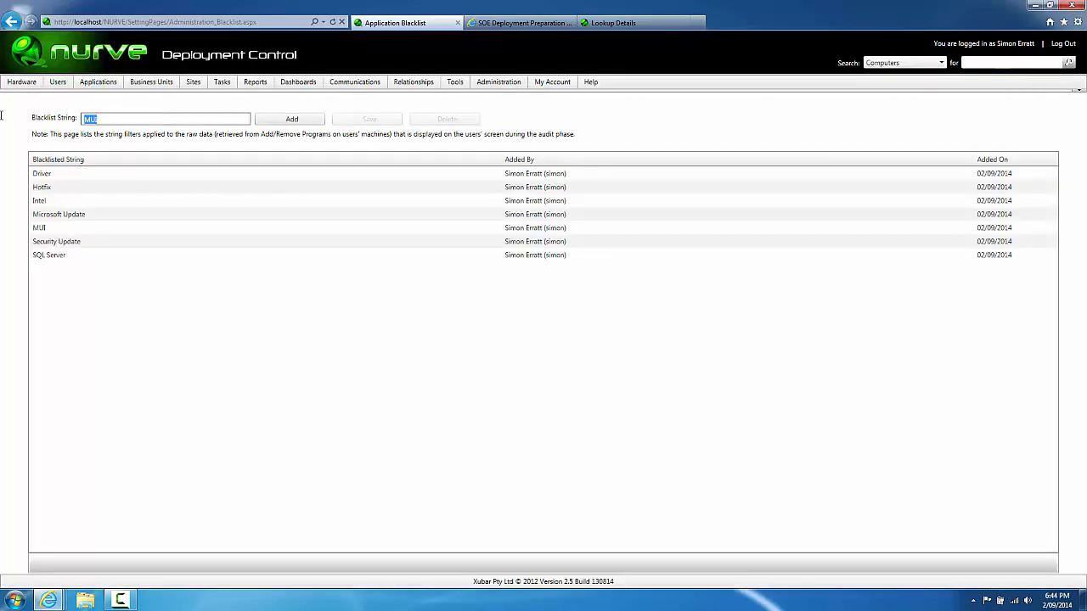
text(.NET)
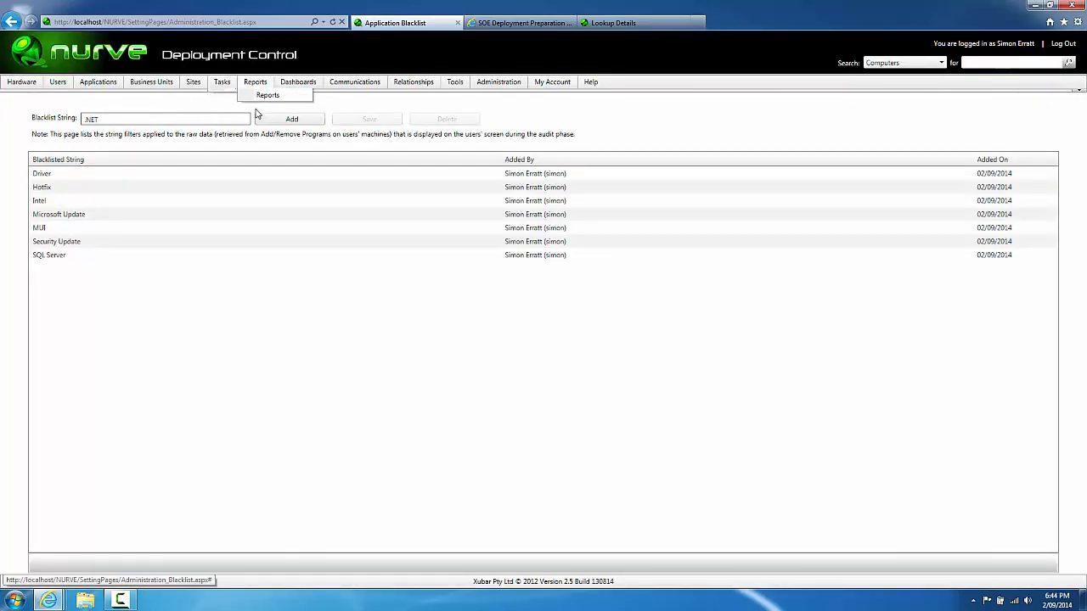
click(262, 124)
drag(149, 116, 2, 134)
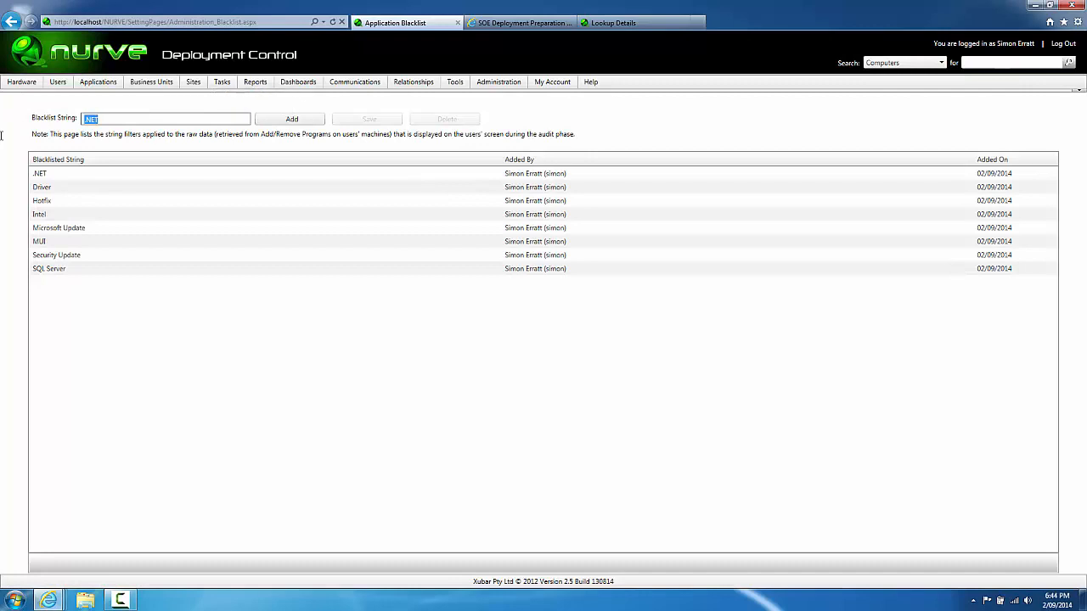
text(Visual)
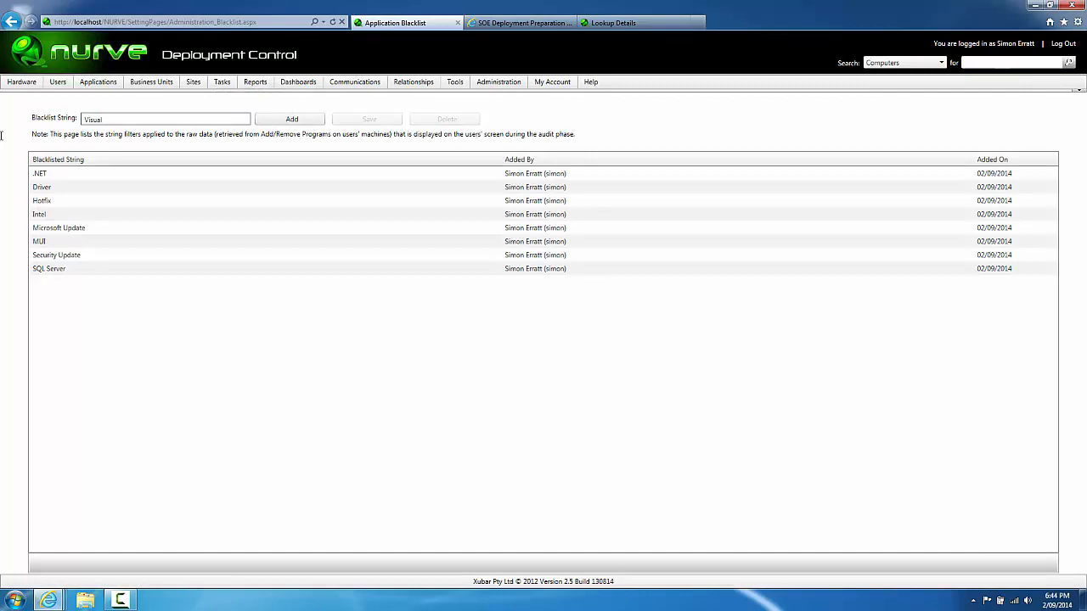
text( C)
click(321, 124)
Step: Reload the survey so the updated blacklist filters the application list
click(517, 25)
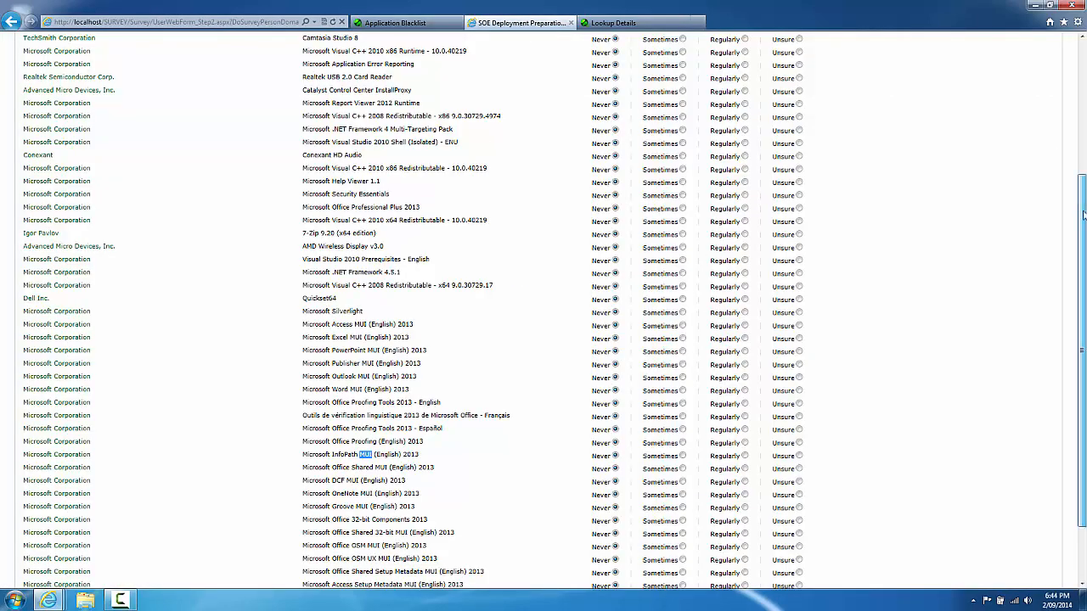
drag(1081, 216, 1069, 92)
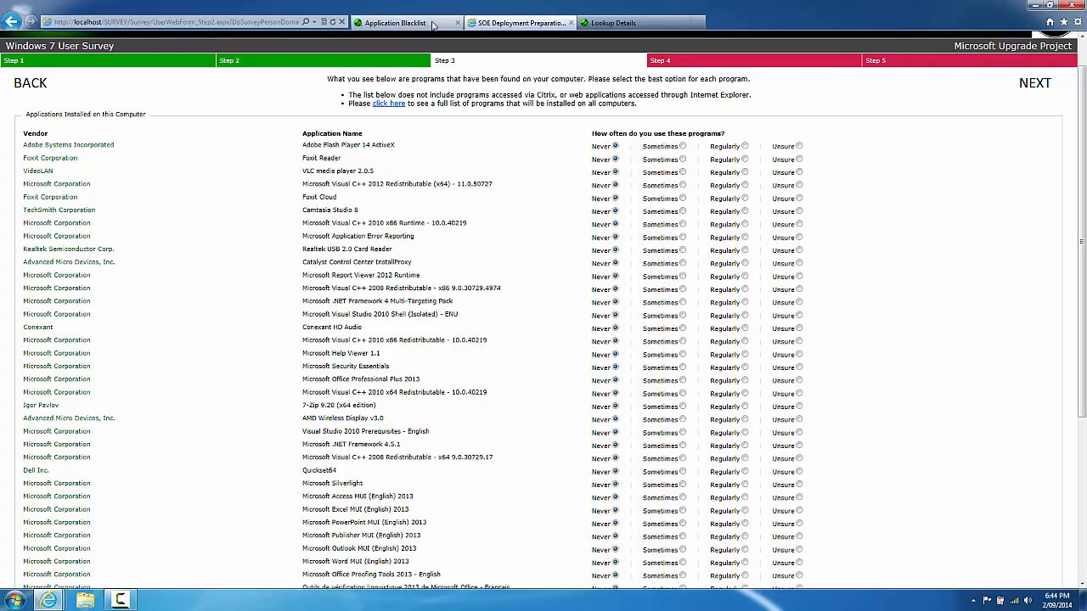
key(F5)
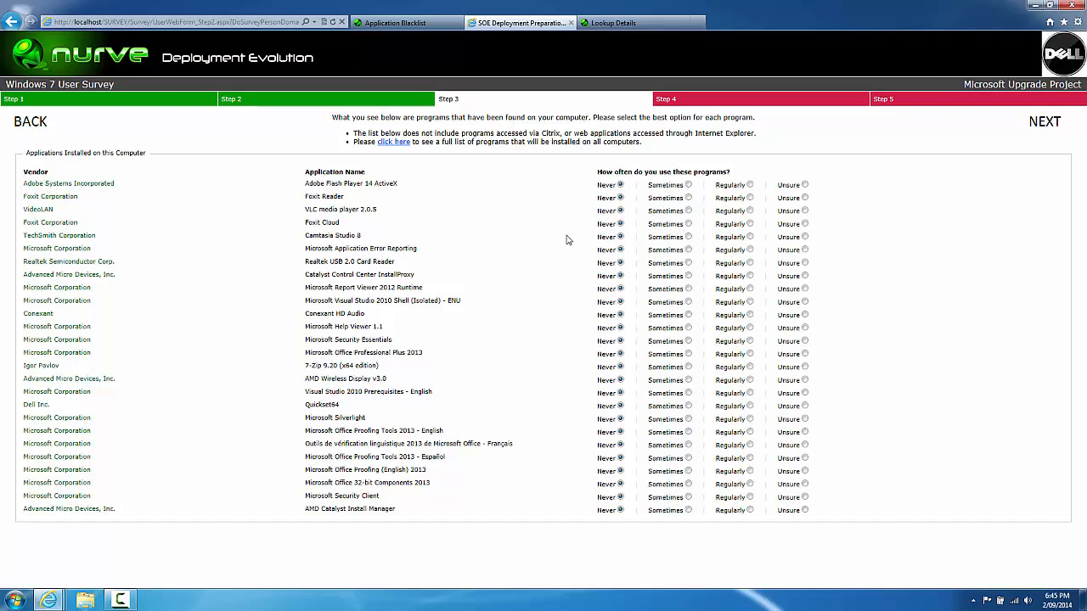
Step: Rate VLC and Foxit Reader Sometimes; Camtasia 8, 7-Zip, Office 2013 and Flash Player Regularly
click(688, 212)
click(688, 198)
click(749, 237)
click(750, 367)
click(750, 353)
click(748, 186)
click(749, 185)
click(1049, 124)
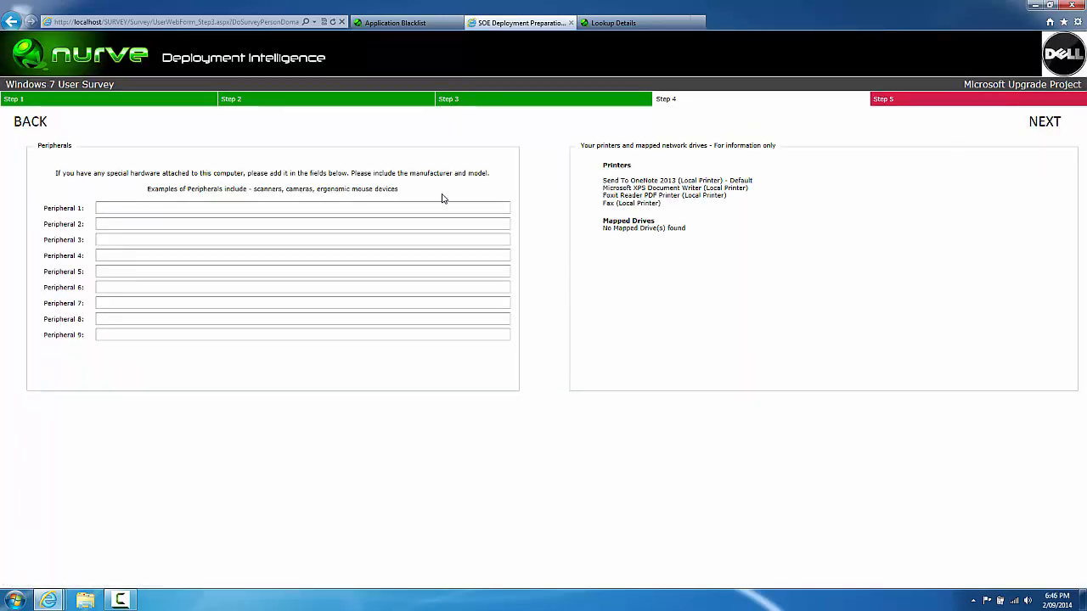
Step: Enter iPhone4 as Peripheral 1 and HP 7000 Plotter as Peripheral 2, then continue to Step 5
click(355, 208)
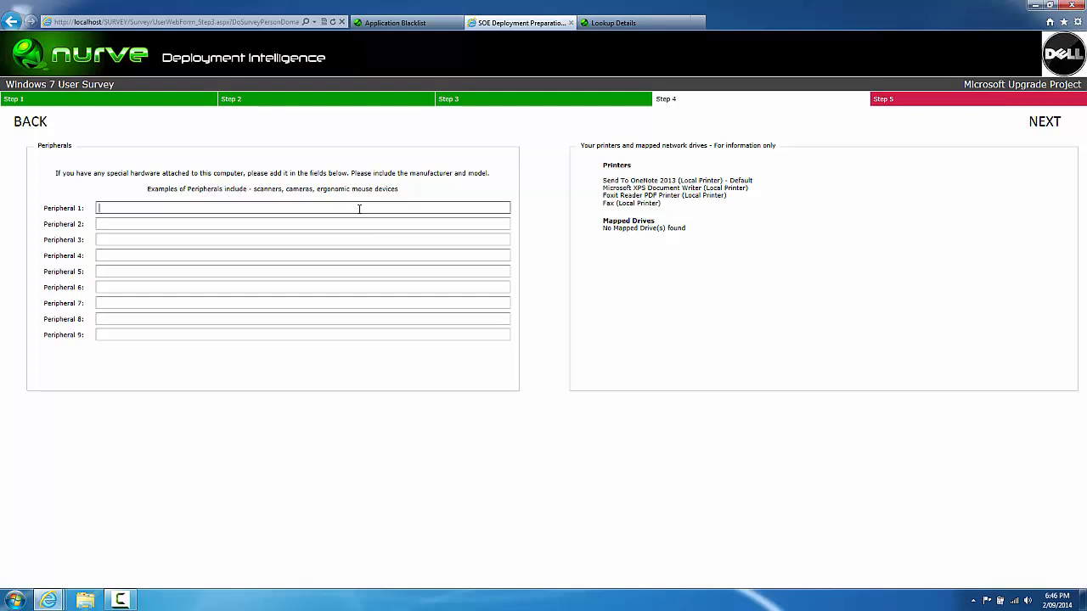
text(i)
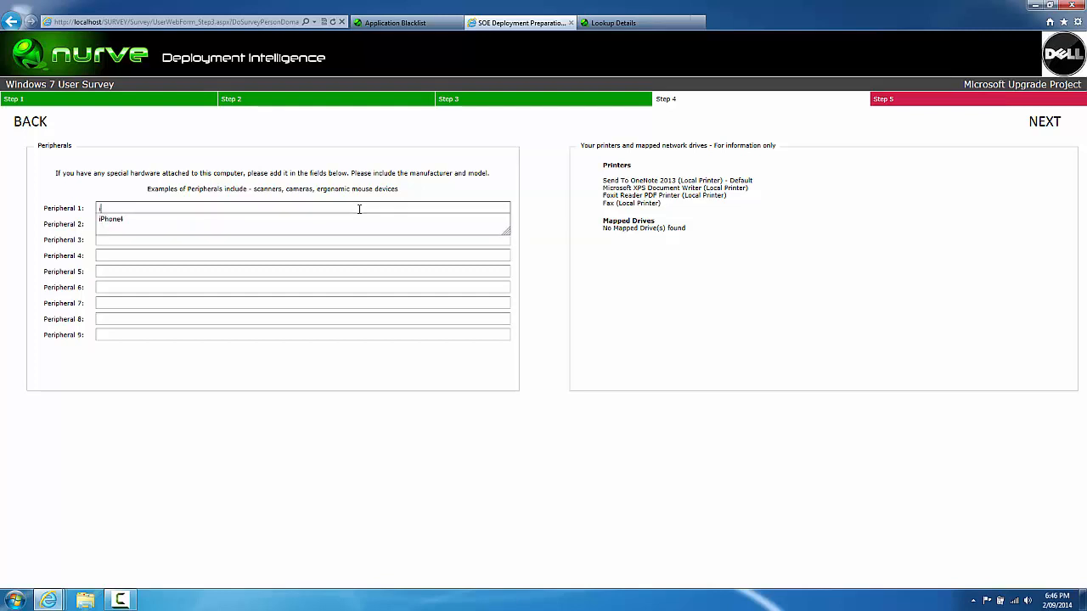
text(Phone)
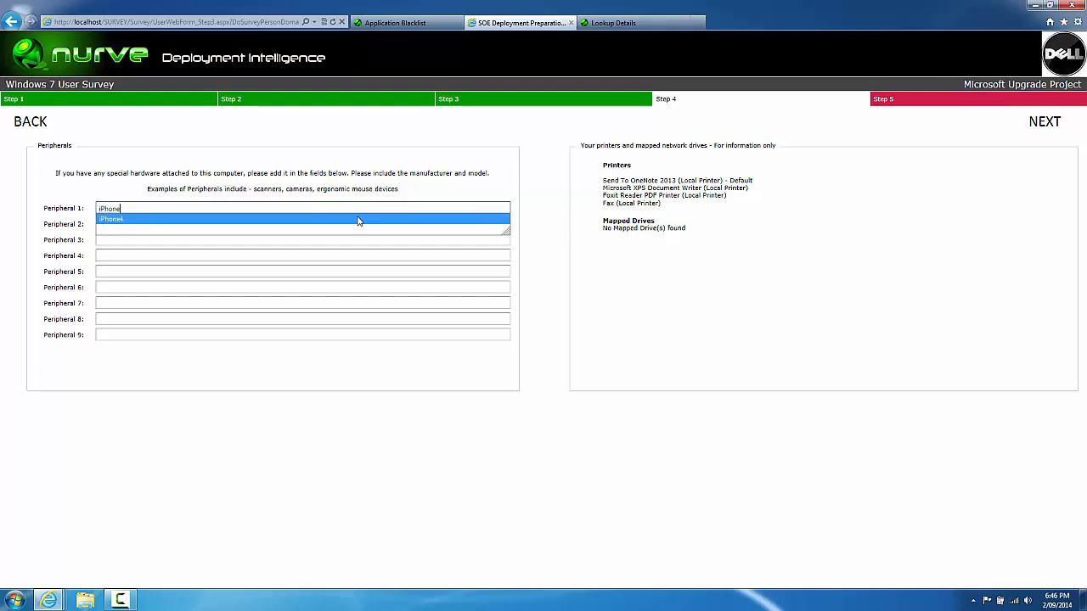
click(358, 220)
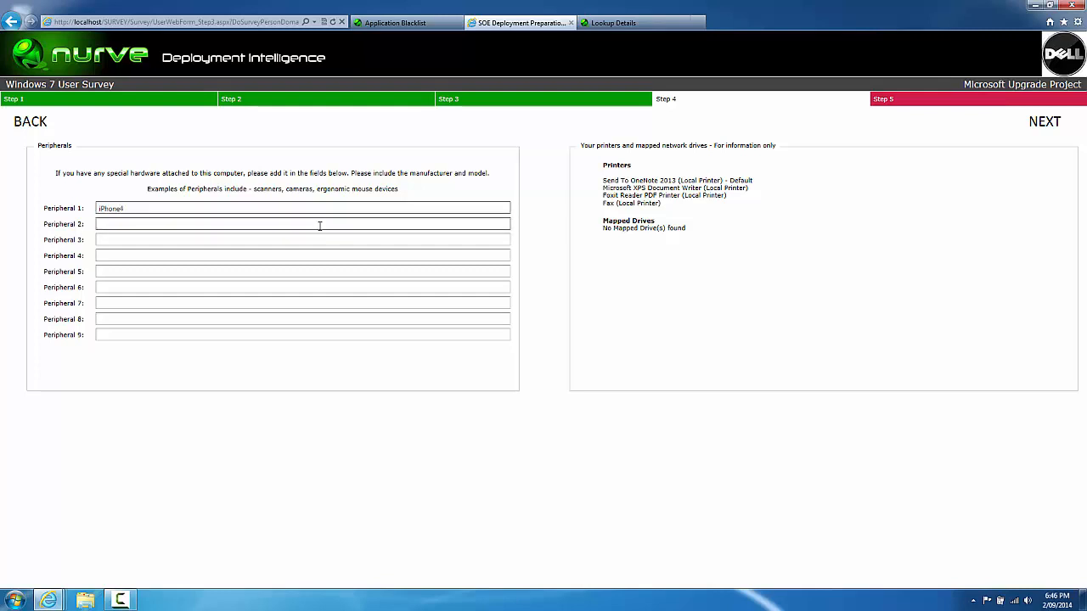
click(319, 225)
text(HP )
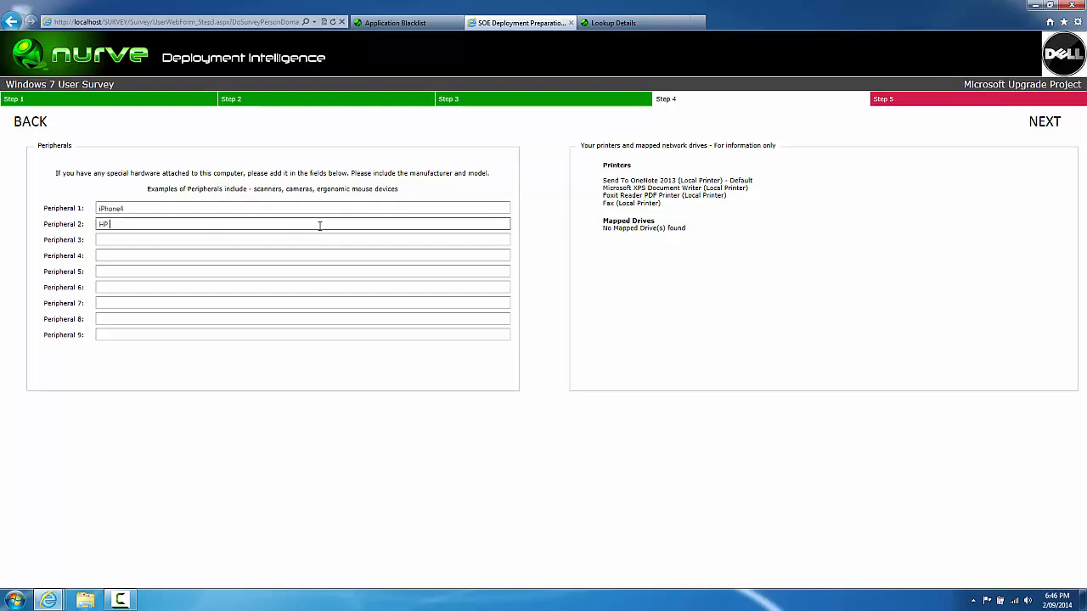
text(P)
key(BackSpace)
text(7000 Plotter)
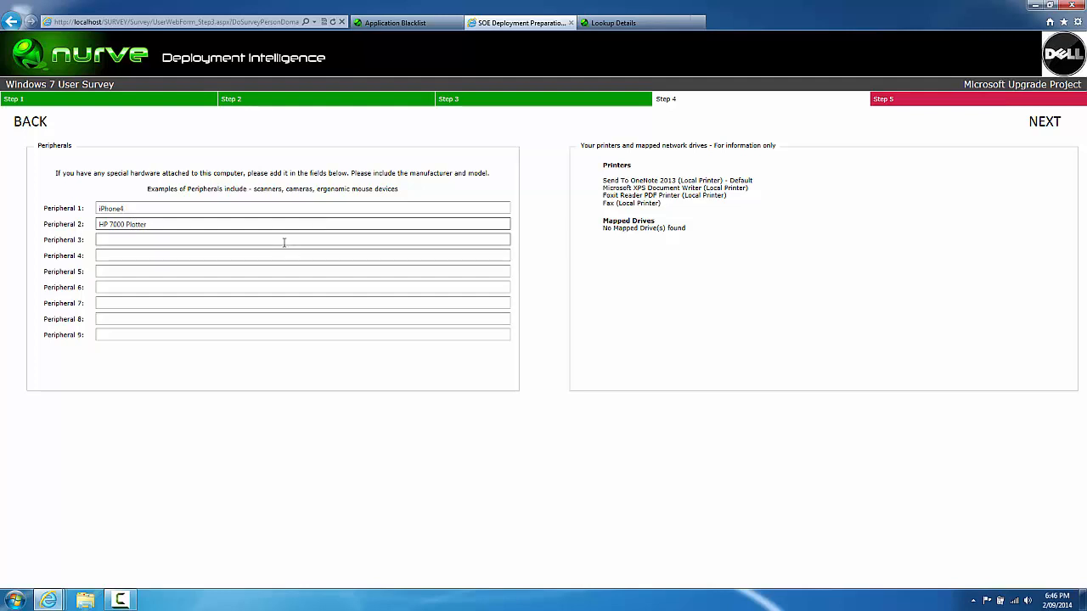
click(283, 241)
drag(698, 242, 606, 172)
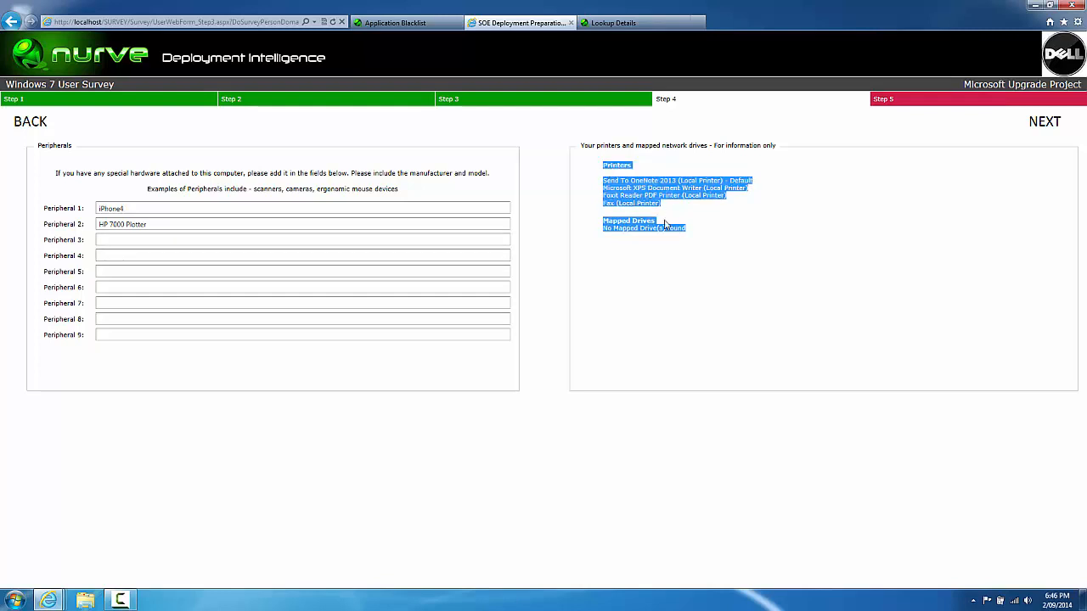
click(683, 263)
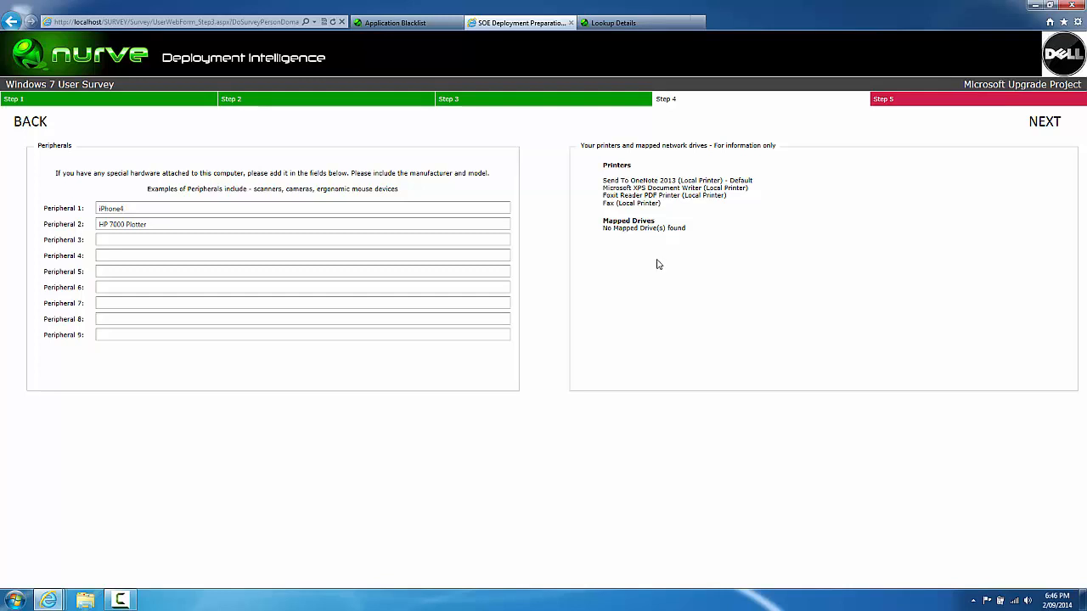
click(1031, 127)
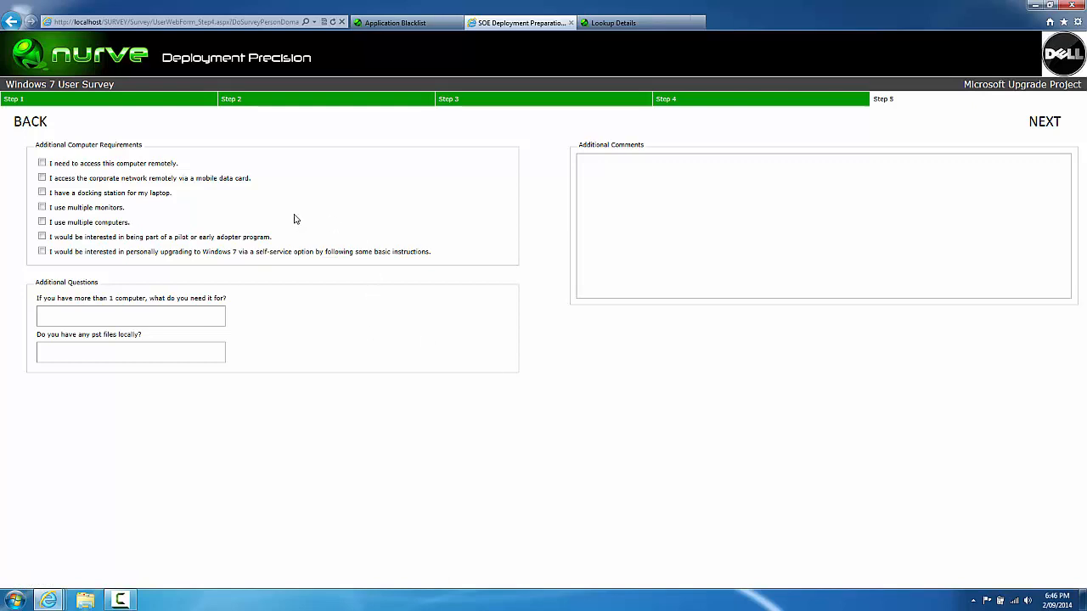
Step: Tick remote computer access, remote network access, multiple monitors, pilot program and self-service upgrade
click(42, 163)
click(41, 178)
click(41, 207)
click(42, 238)
click(42, 253)
Step: Answer 'I take it home' for multiple computers and 'No' for pst files
click(163, 314)
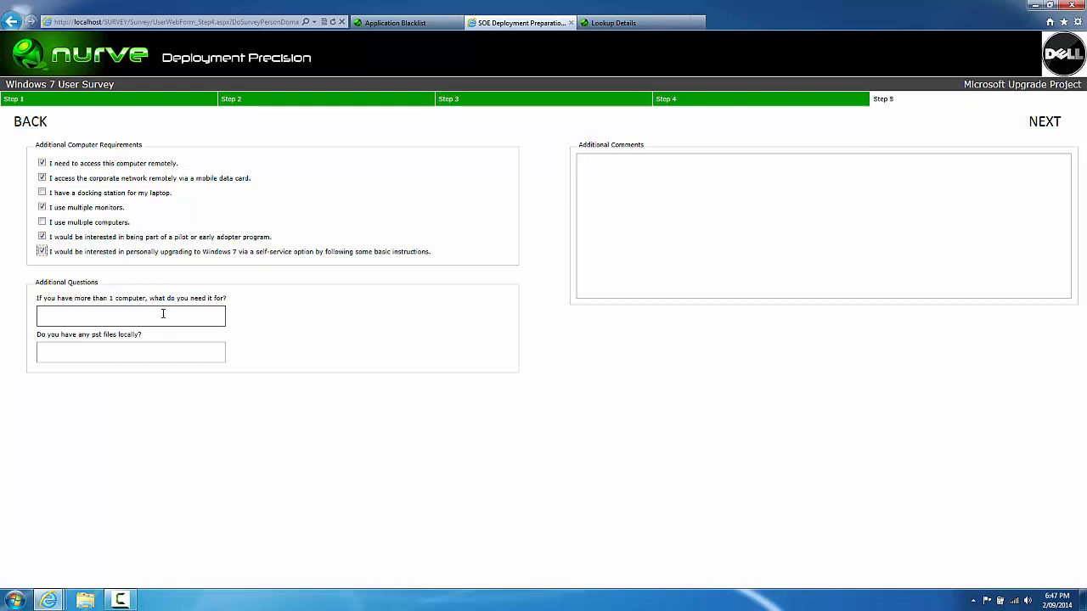
click(162, 314)
text(I take it home)
click(155, 344)
click(156, 344)
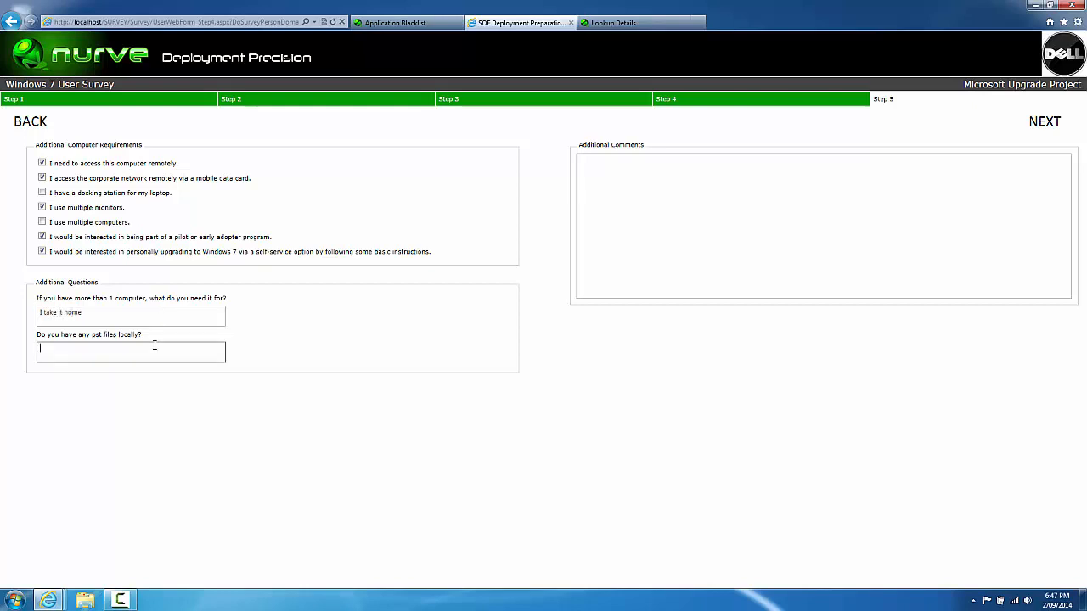
text(No)
Step: Comment "I'm away during June, so don't roll me out then." and submit the survey
click(662, 211)
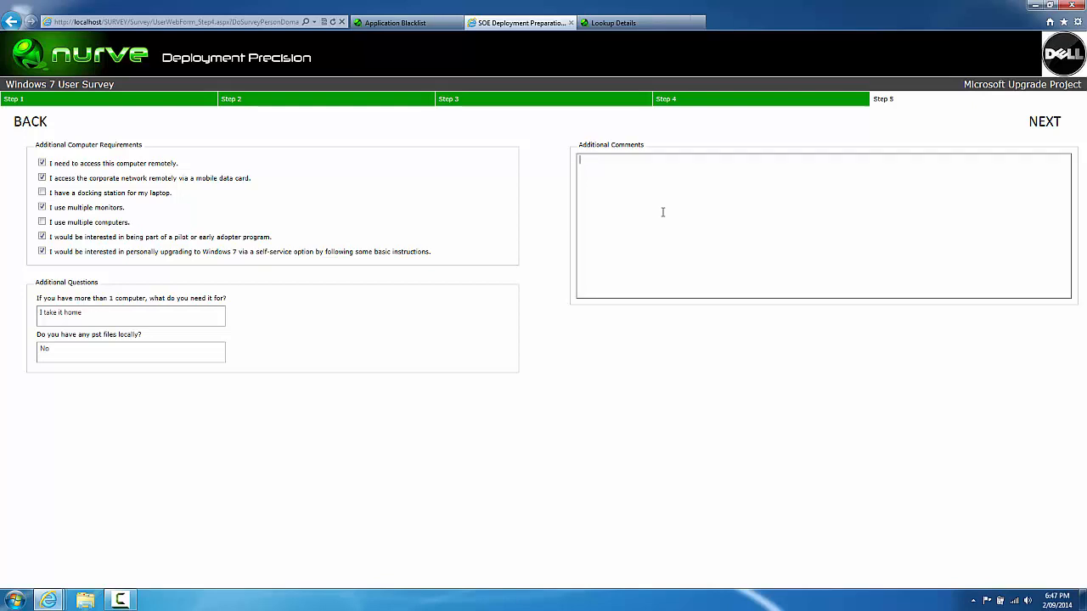
text(I'm away during June, so don't roll me out then.)
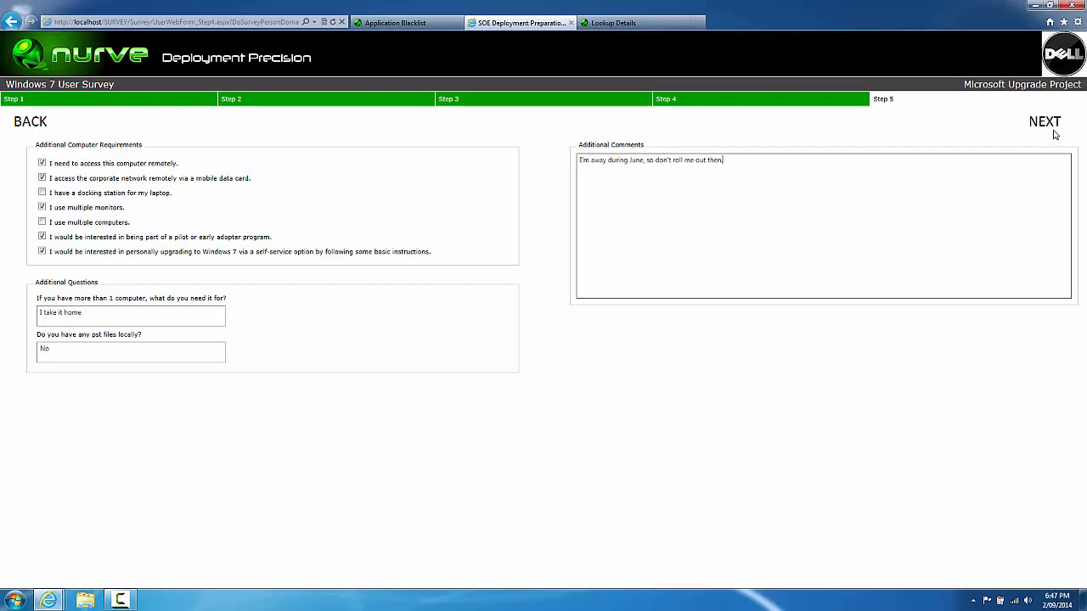
click(1050, 123)
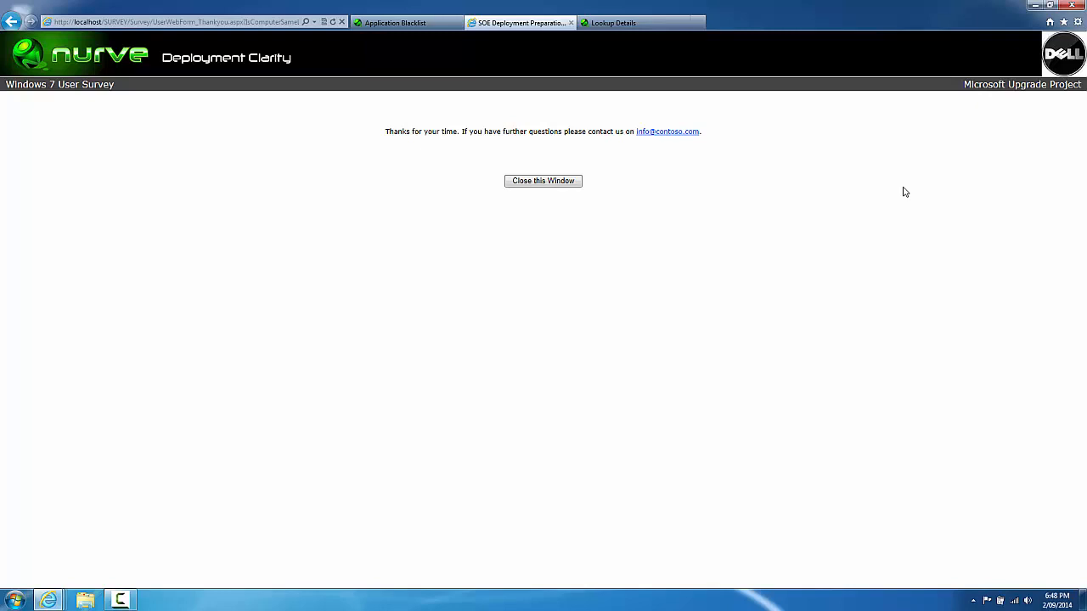
Step: Close the finished survey tab and confirm the close prompt to return to All Computers
click(577, 184)
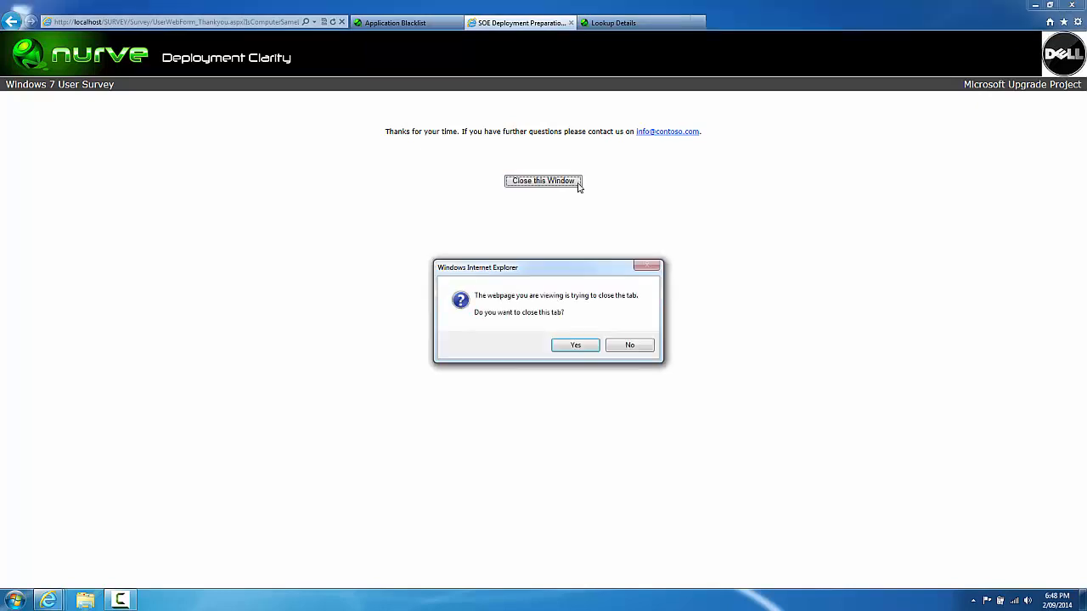
click(573, 344)
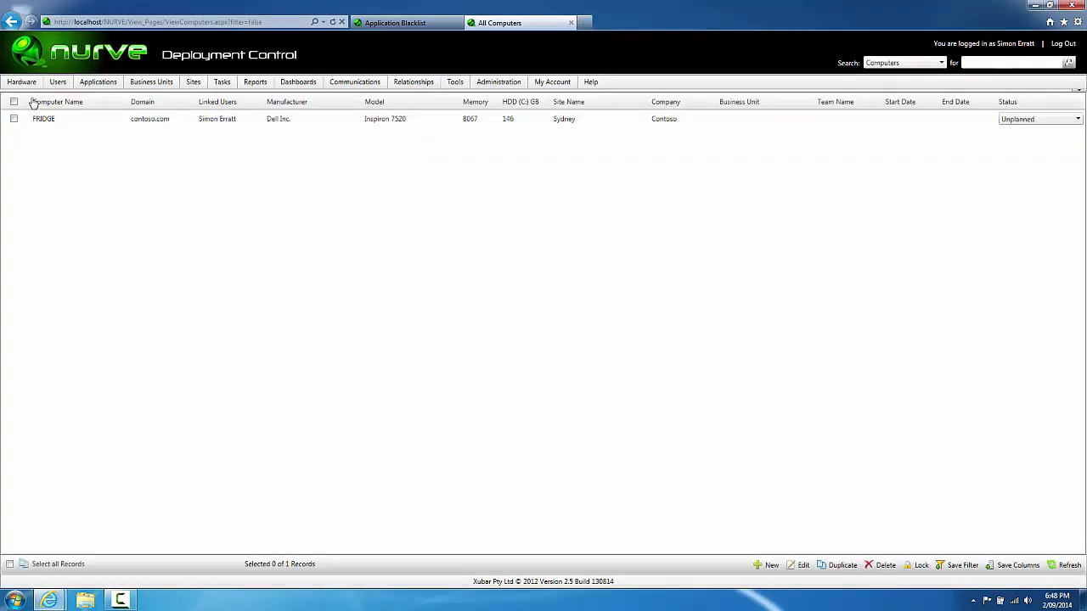
Step: Open FRIDGE's computer record and show its audited apps: six reinstall requests among 70 entries
double_click(136, 119)
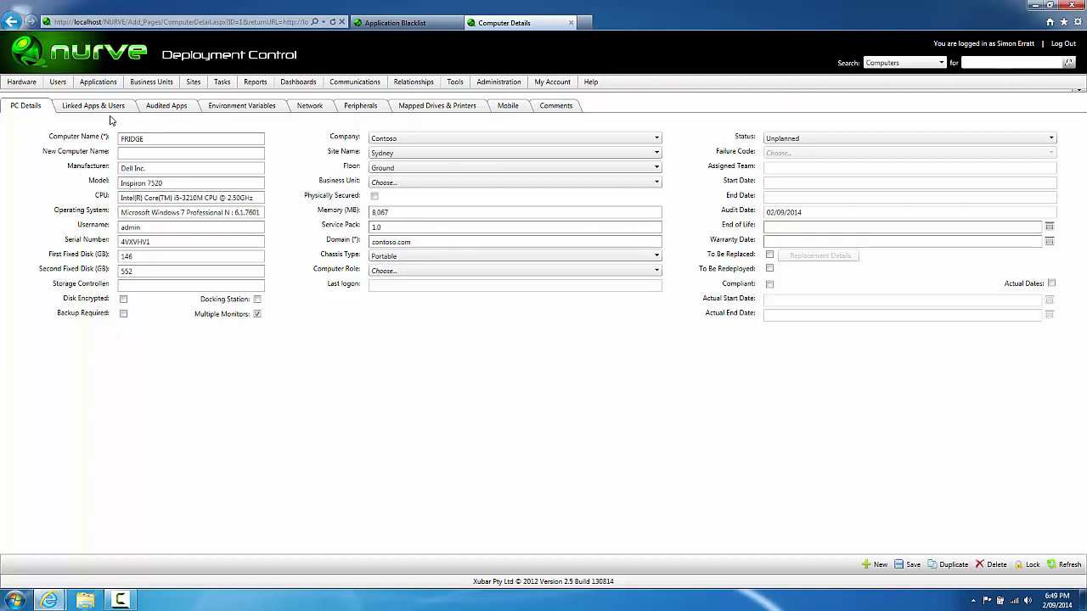
click(171, 109)
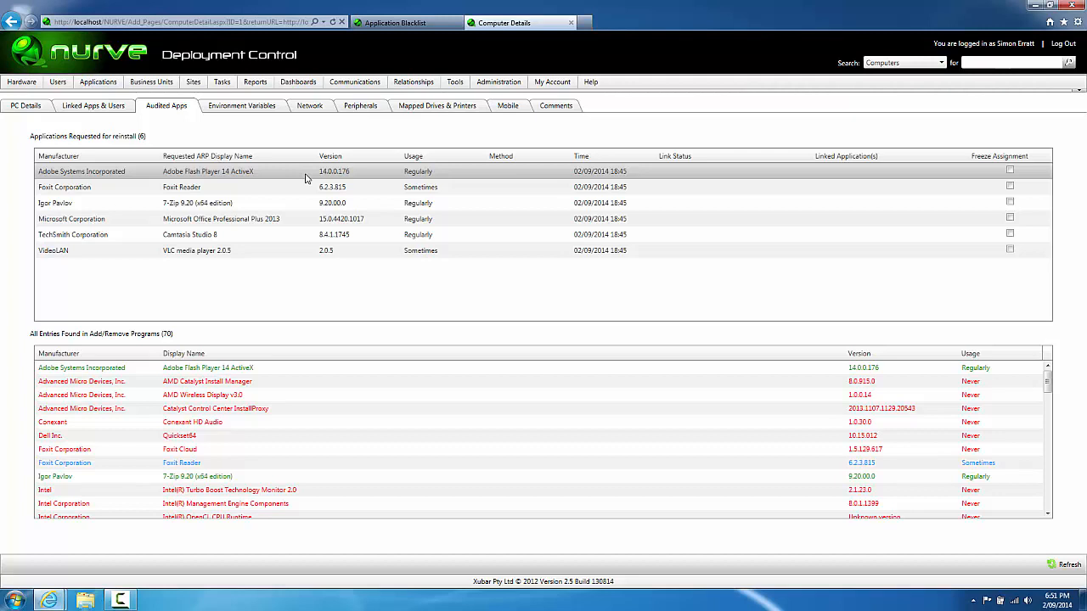
Step: Add 'Flash Player' as a blacklist string, accept the warning, and reload FRIDGE's computer details
click(395, 23)
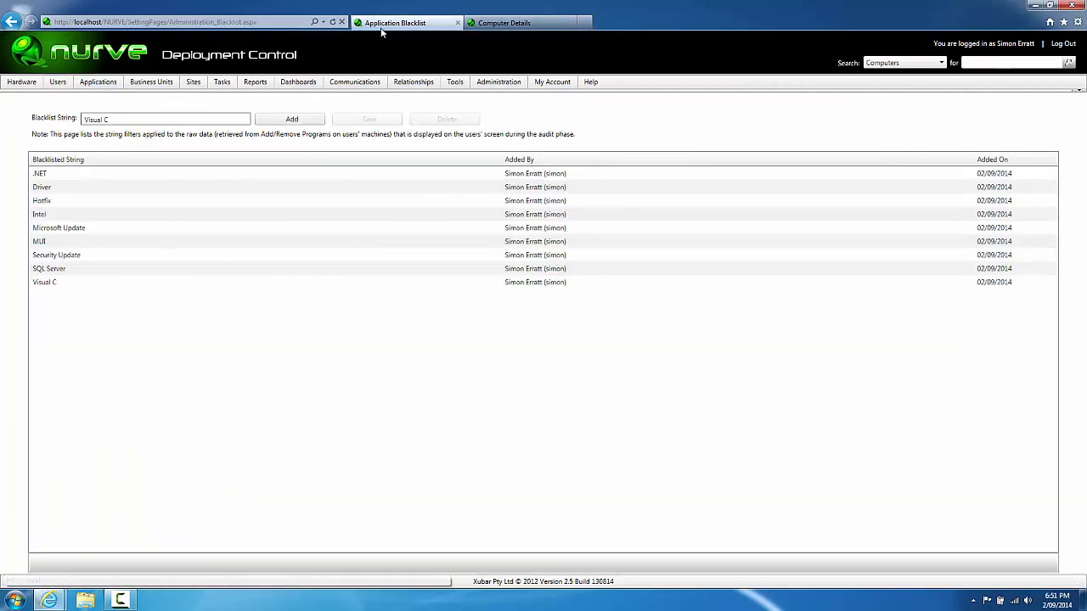
drag(108, 118, 51, 117)
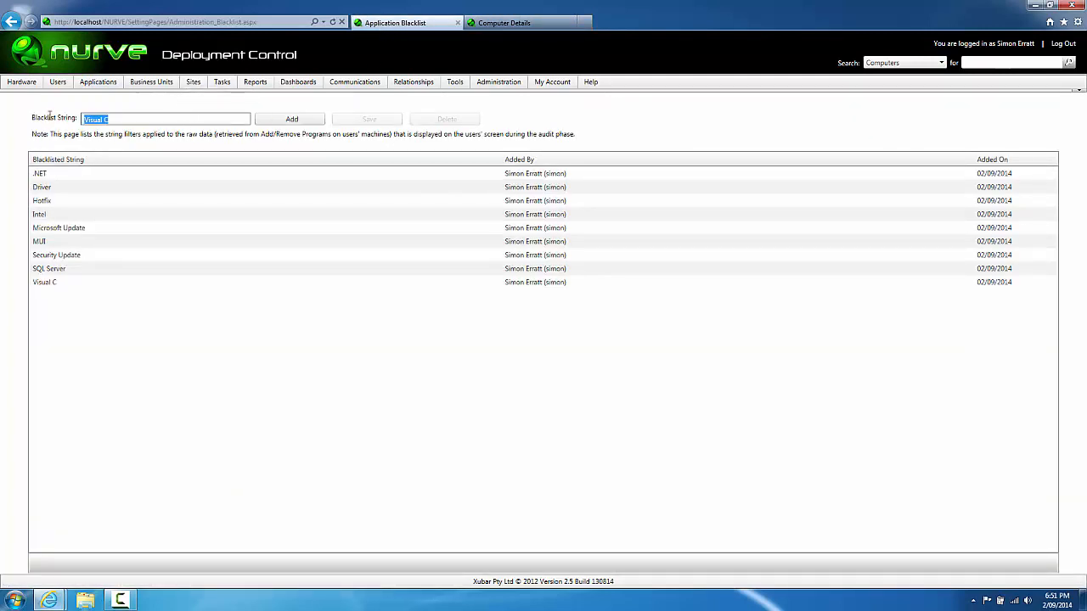
text(rlas)
key(BackSpace)
text(sh Player)
click(266, 124)
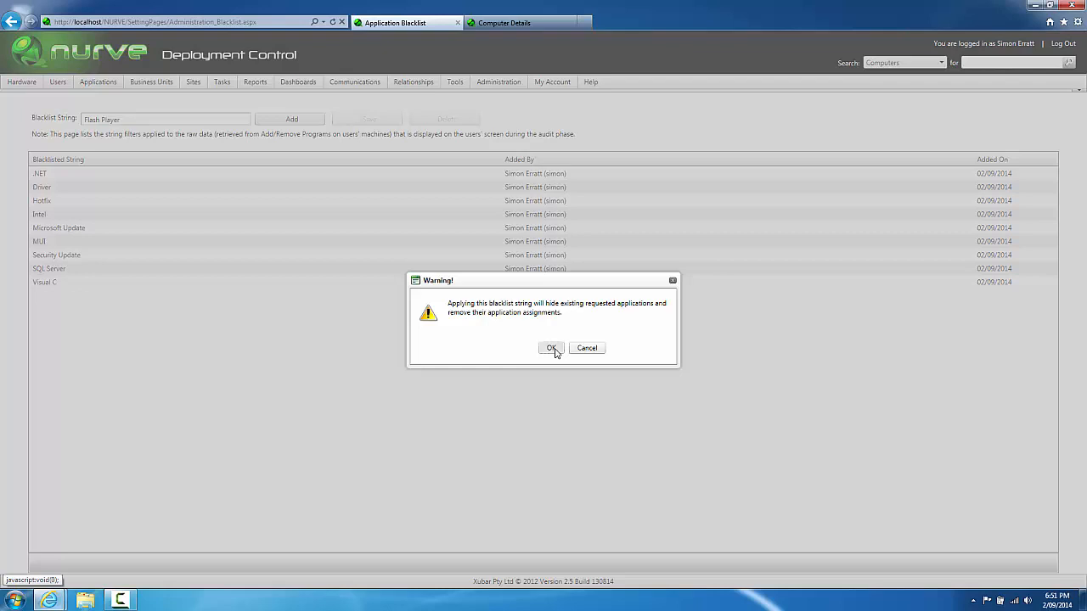
click(551, 348)
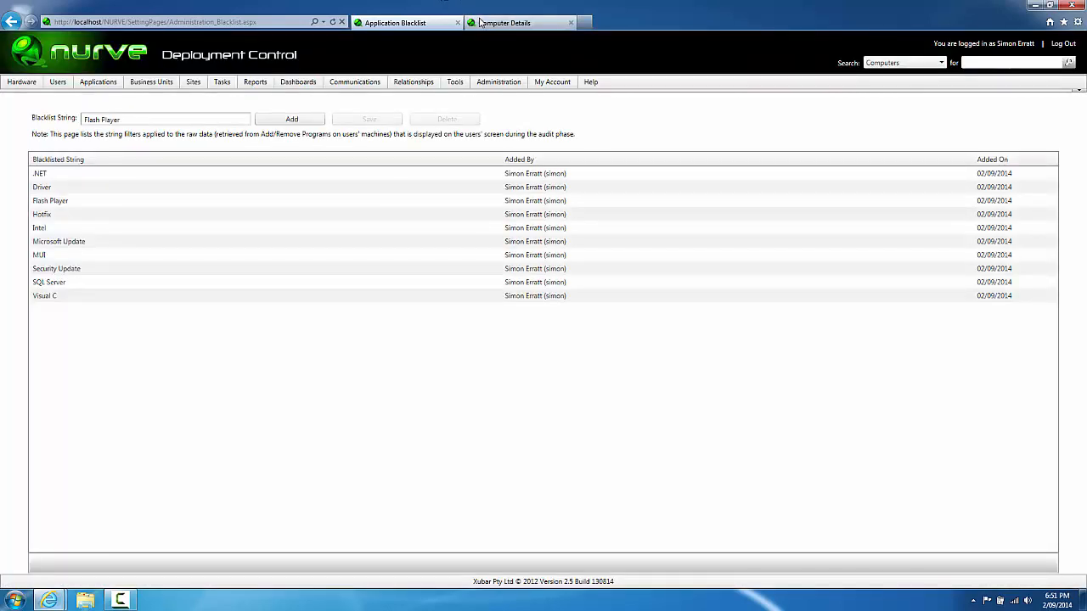
click(480, 23)
key(F5)
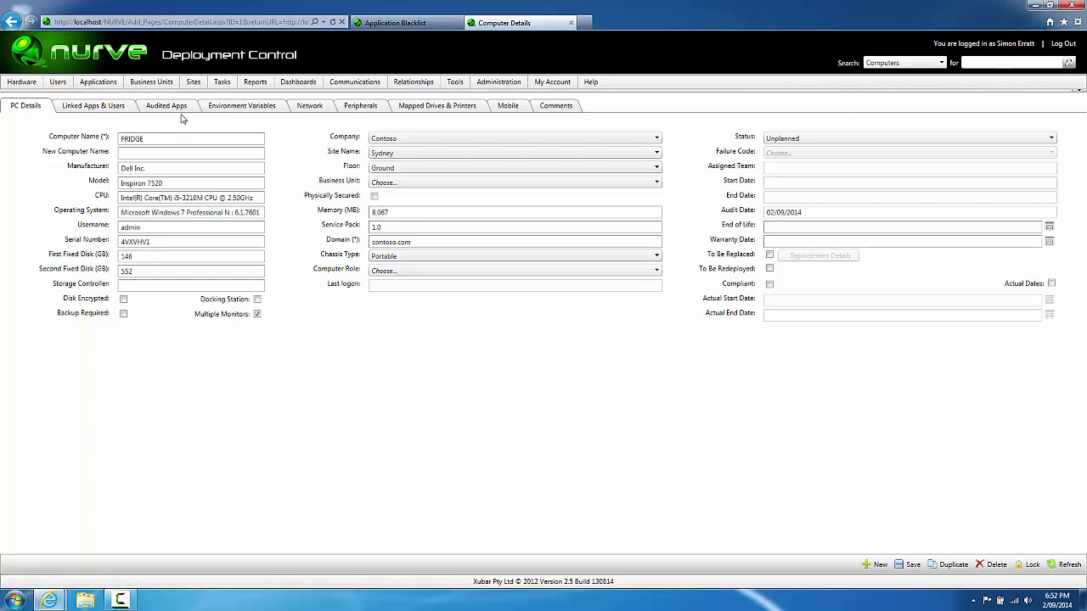
Step: Check FRIDGE's audited apps, now five reinstall requests, then show its audited environment variables
click(180, 115)
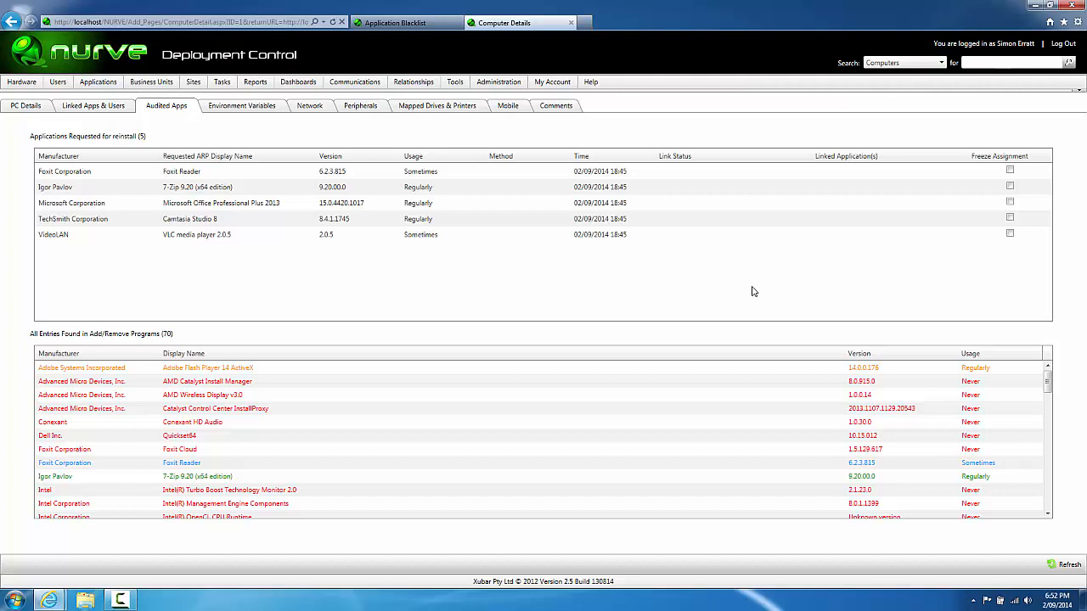
click(249, 111)
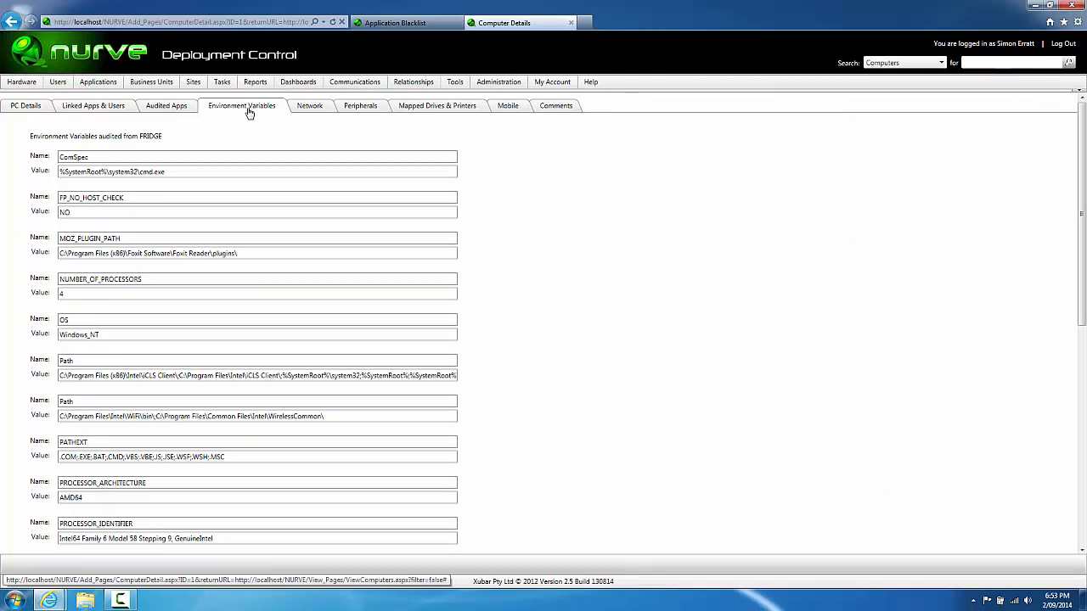
Step: Review FRIDGE's Network, Peripherals and Mapped Drives & Printers tabs, ending back on Audited Apps
click(314, 113)
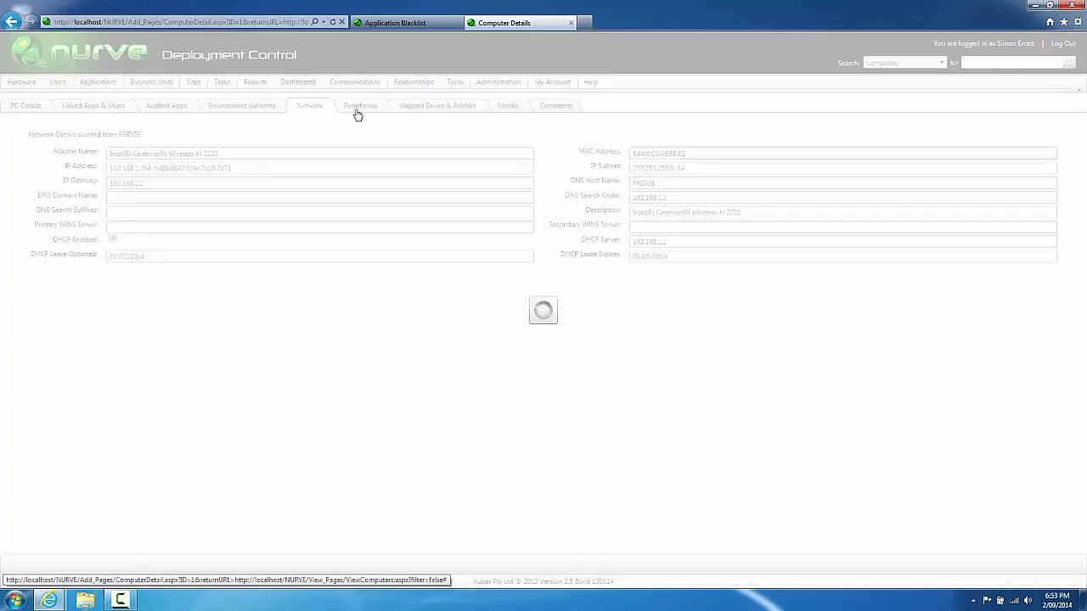
click(357, 112)
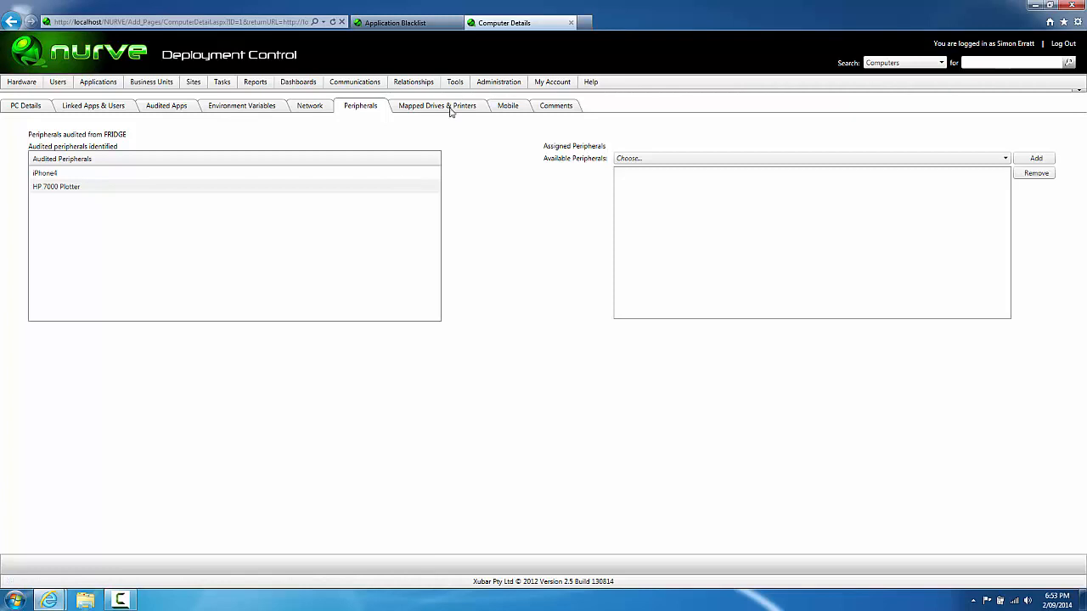
click(451, 109)
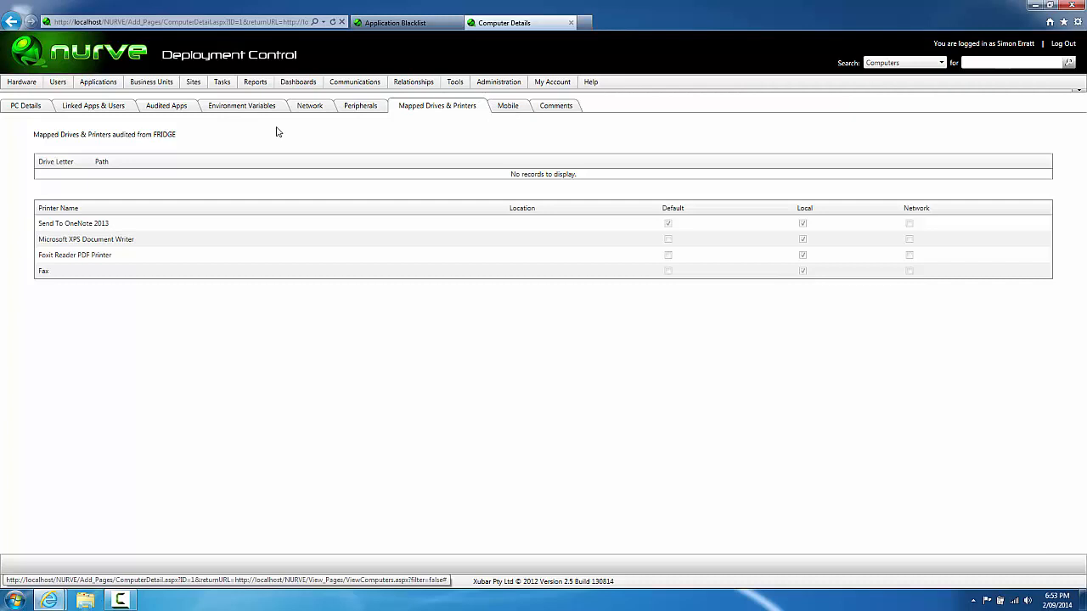
mouse_move(15, 88)
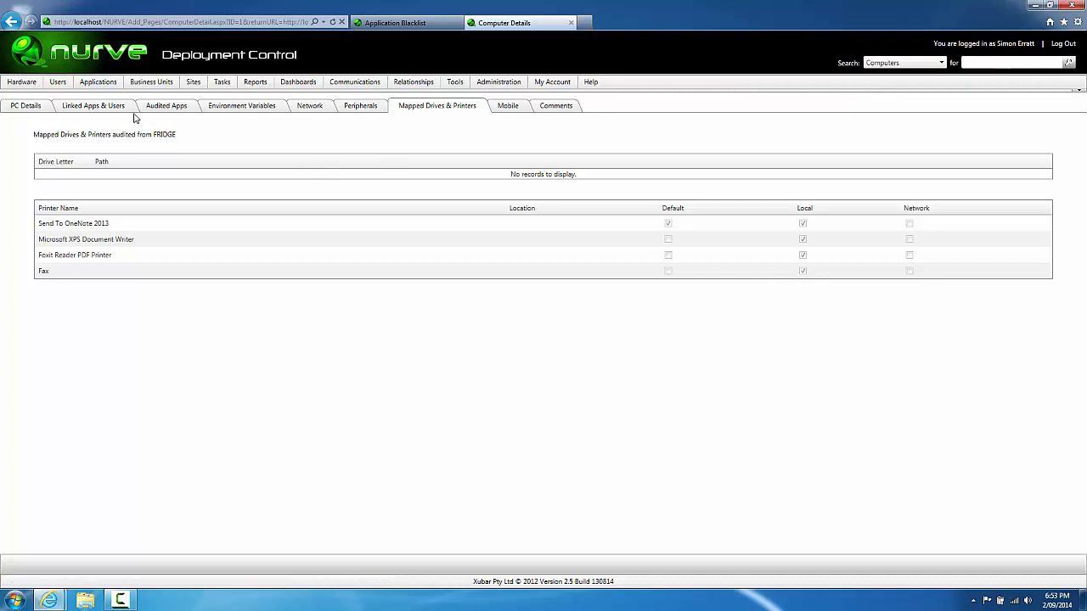
click(164, 114)
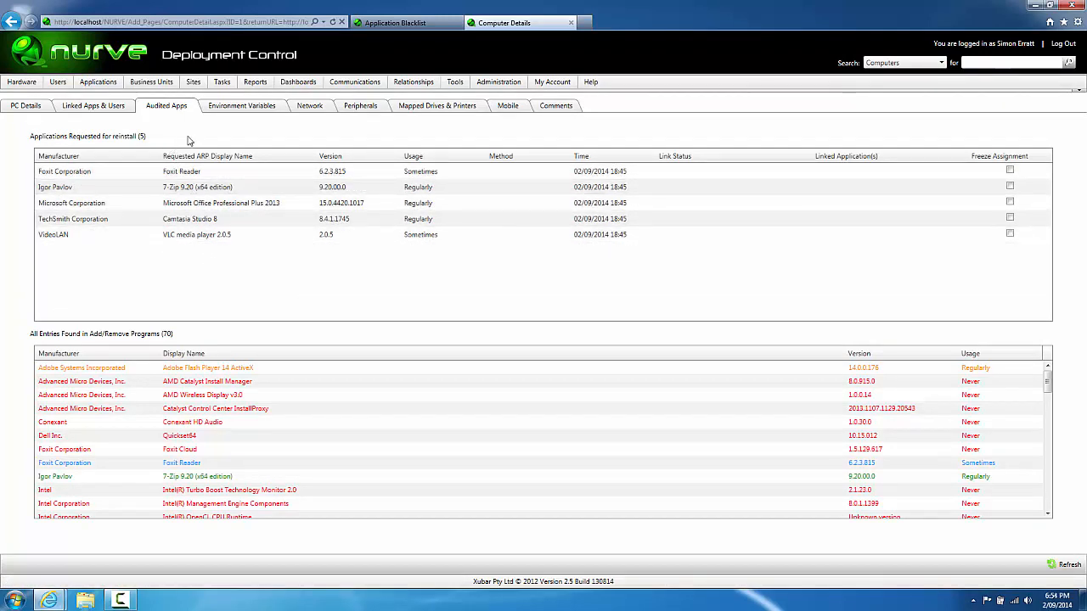
Step: Show the Application Linkages page listing FRIDGE's five unmatched requested applications
click(390, 23)
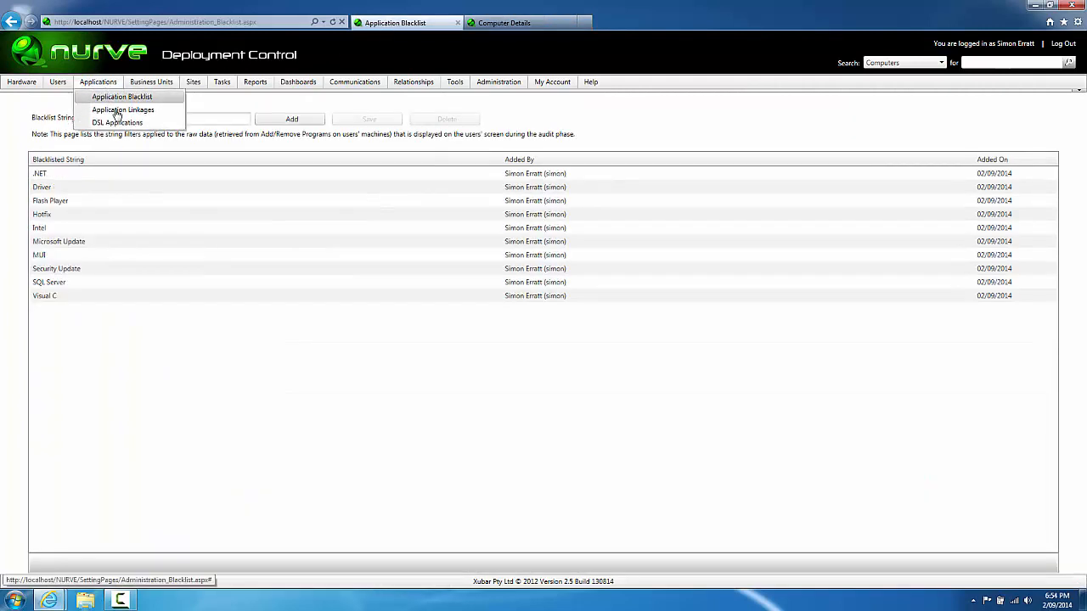
click(160, 117)
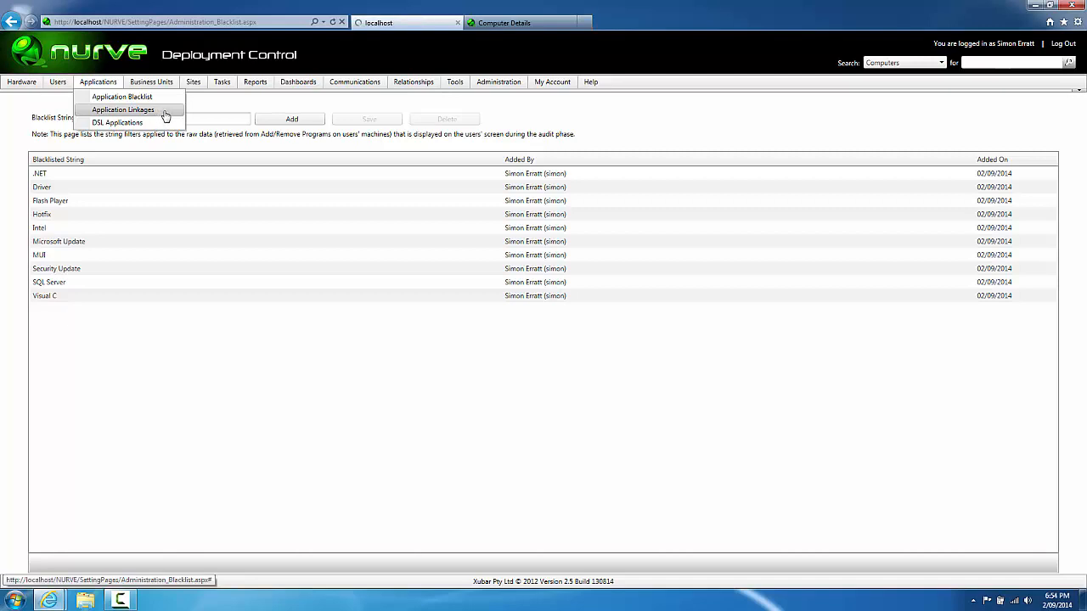
click(513, 25)
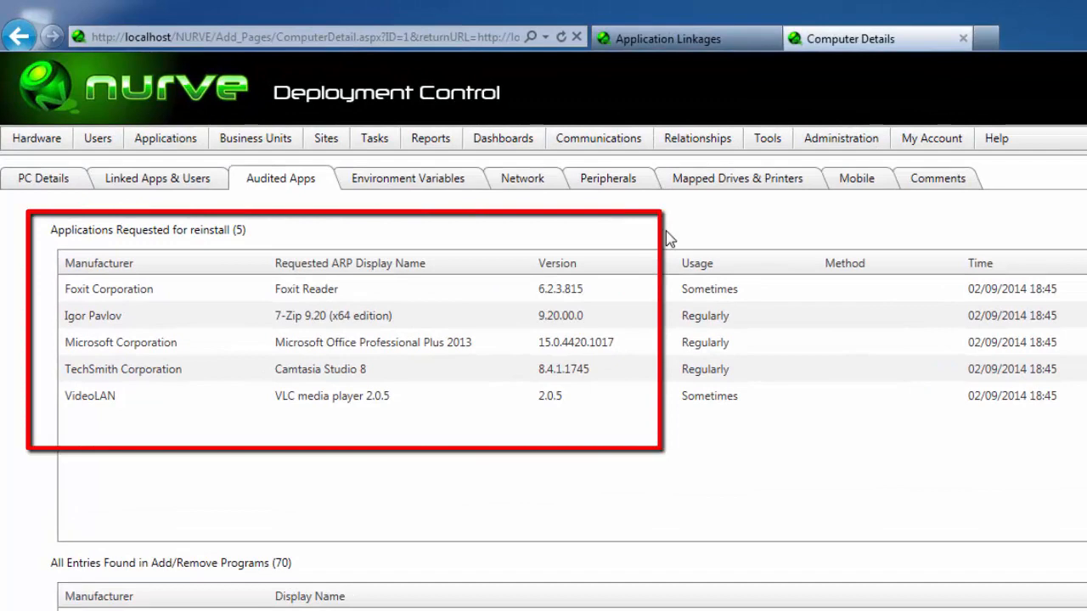
click(668, 39)
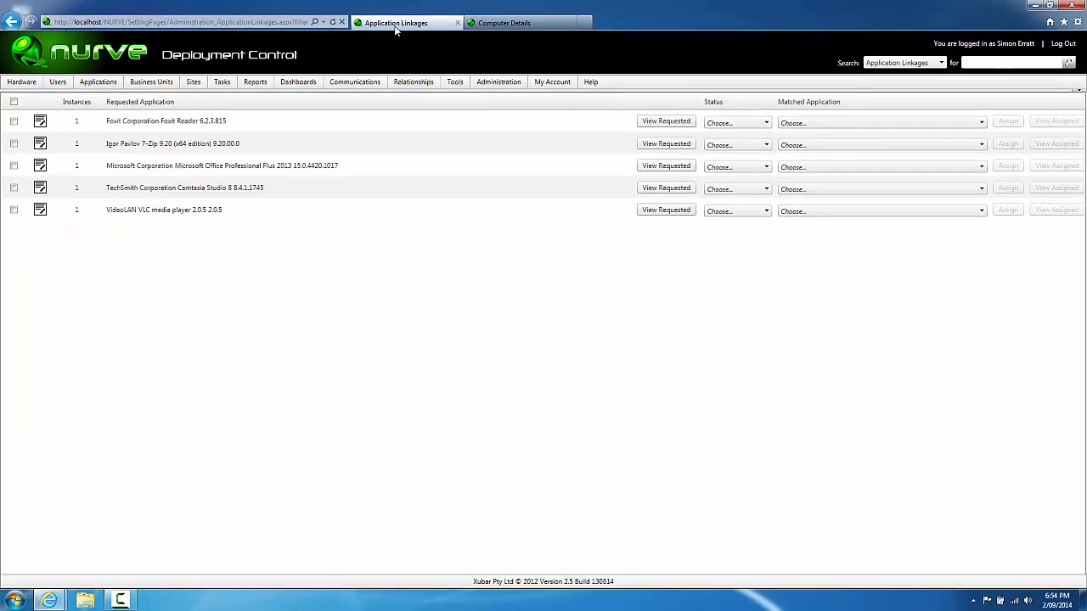
Step: Blacklist the Foxit Reader 6.2.3.815 linkage request, then go to the Application Blacklist page
click(13, 121)
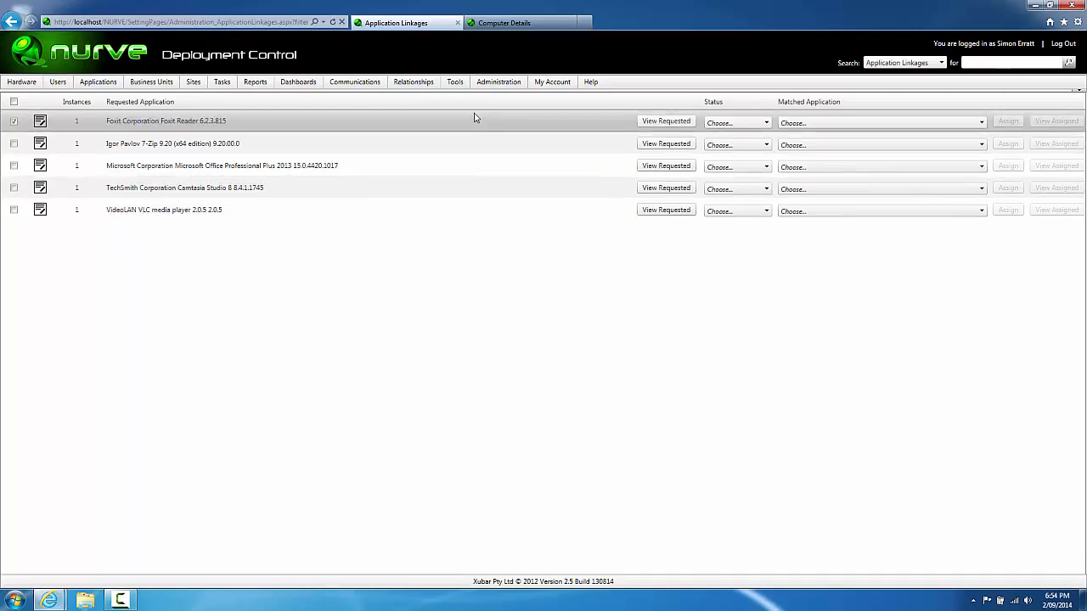
mouse_move(451, 85)
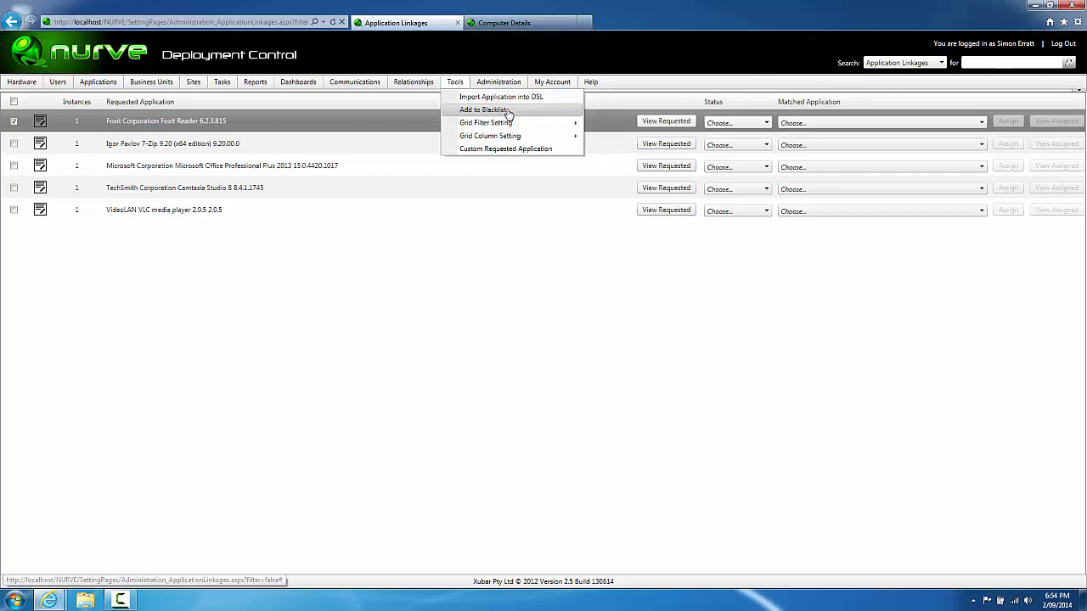
click(507, 113)
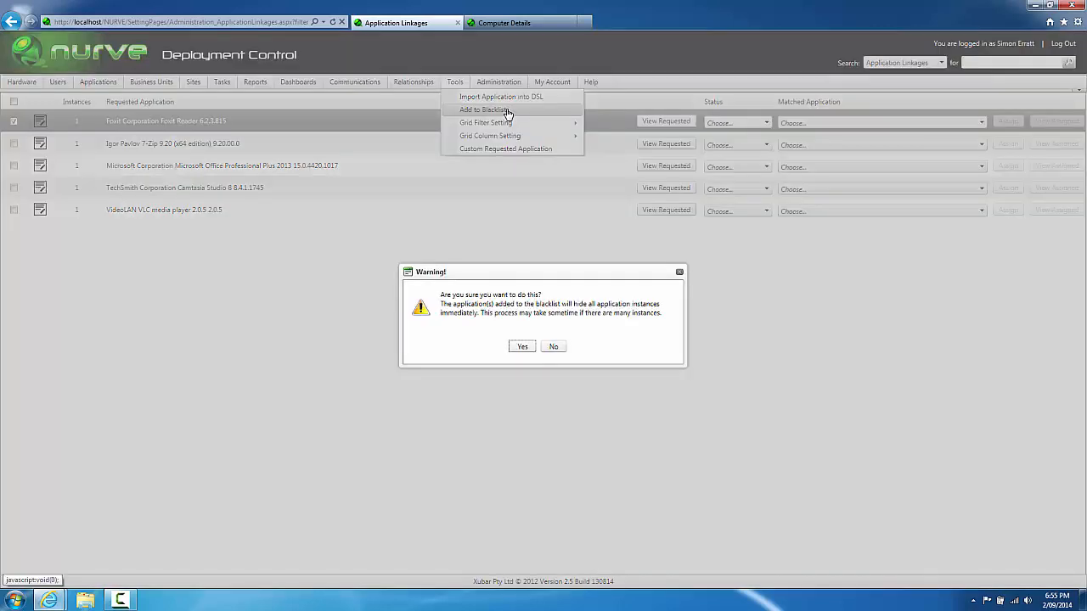
click(522, 347)
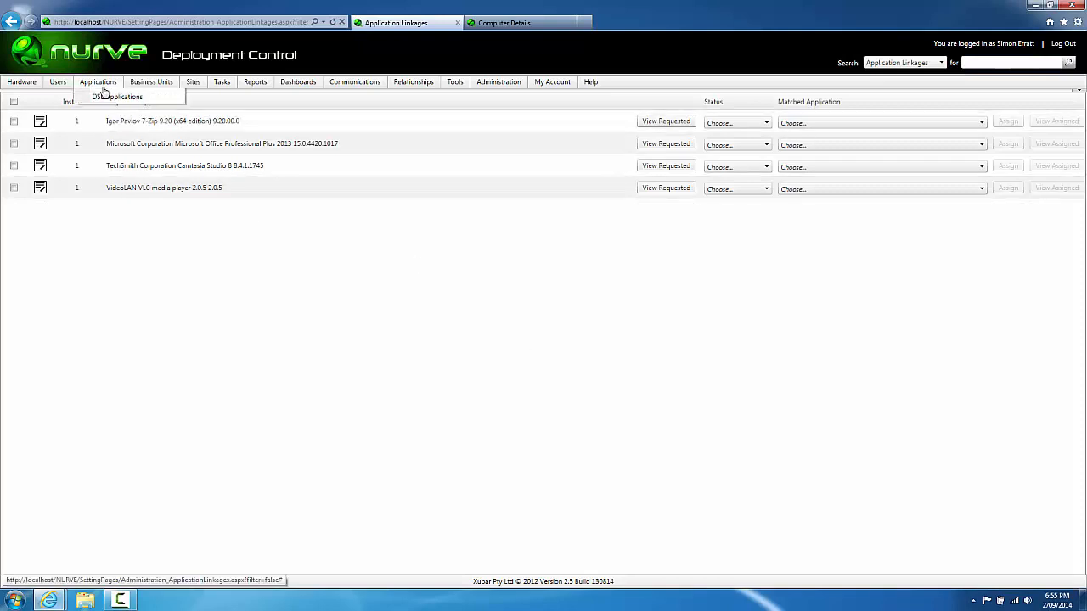
click(109, 99)
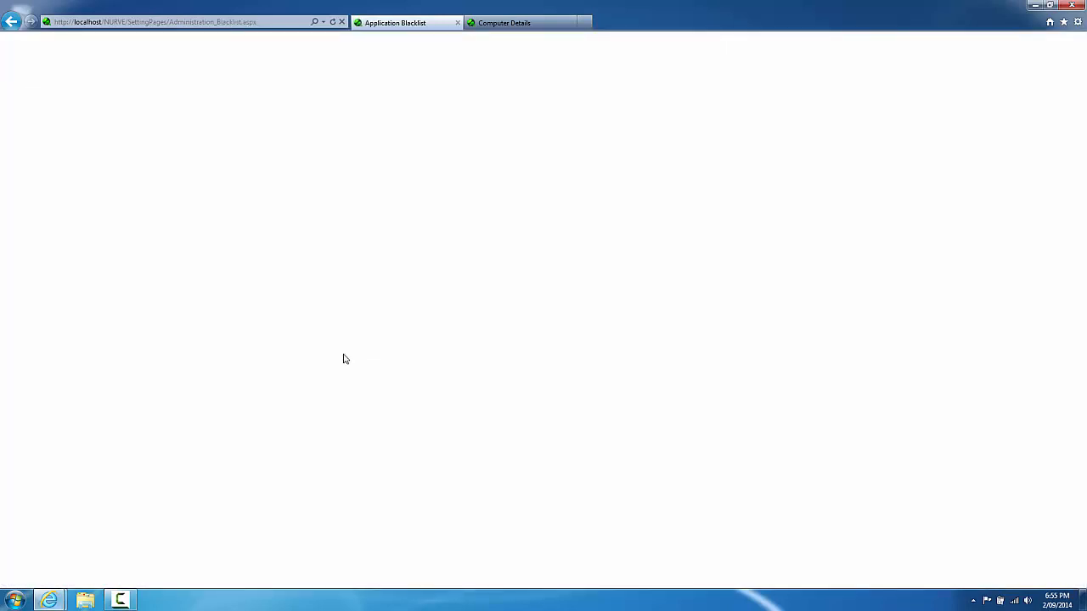
Step: Confirm the Foxit Reader blacklist entry and FRIDGE's four remaining reinstall apps, then reopen Application Linkages
click(201, 218)
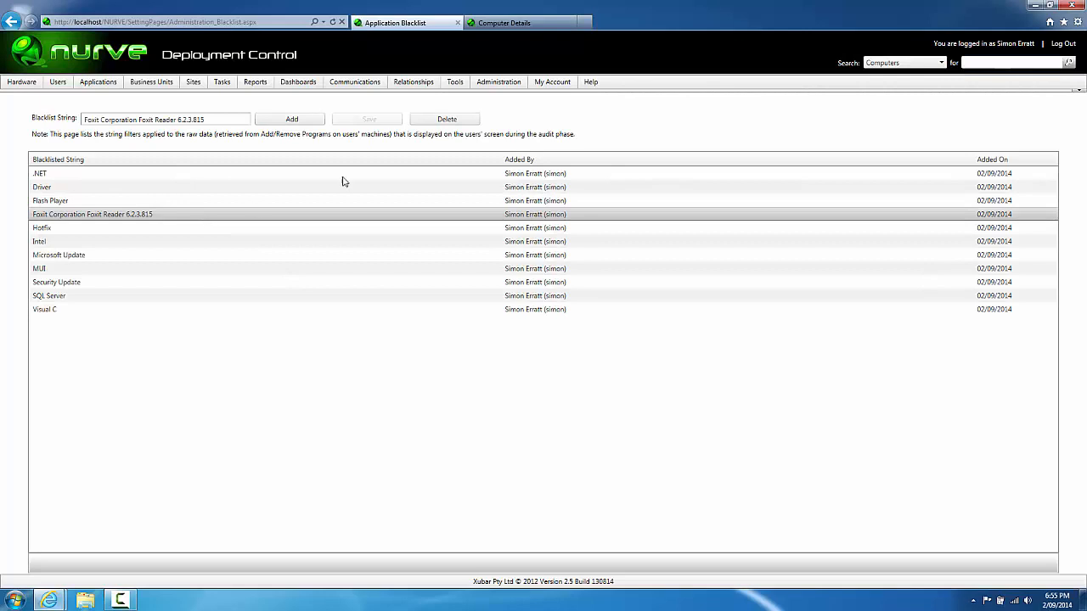
click(497, 24)
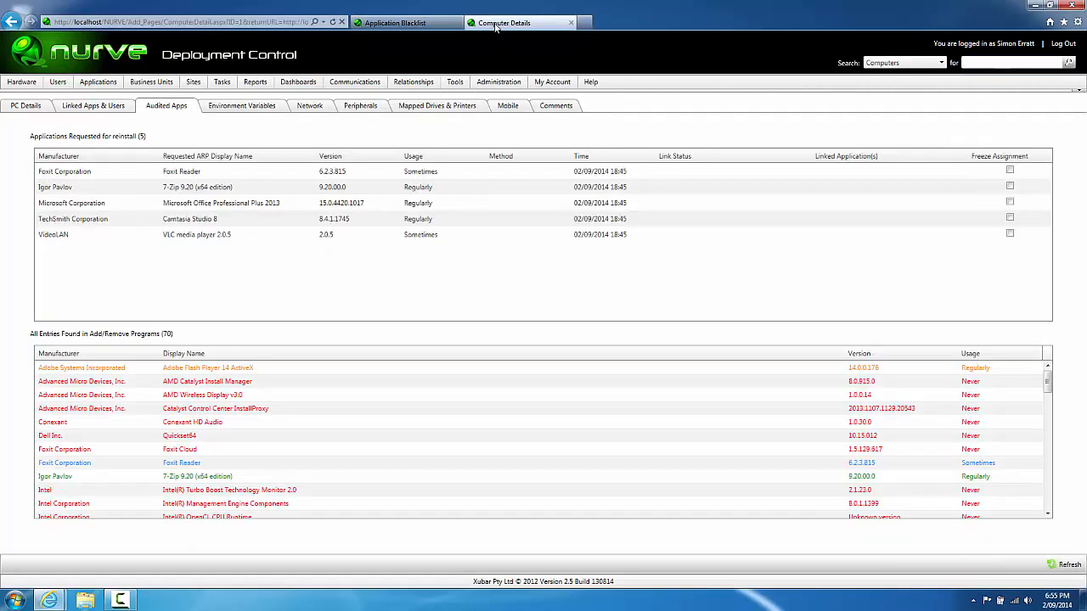
key(F5)
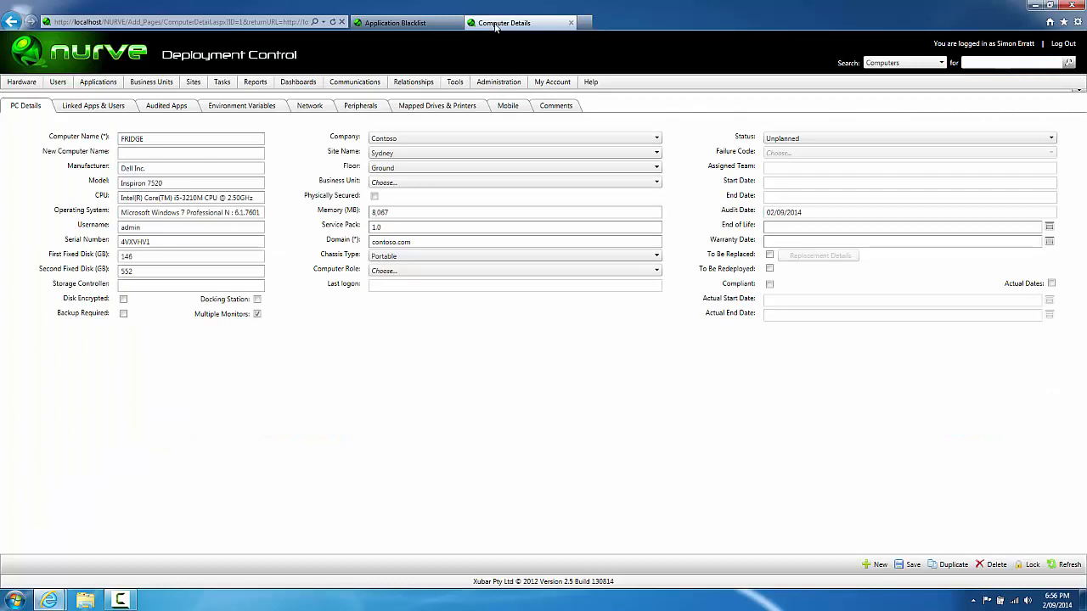
click(168, 108)
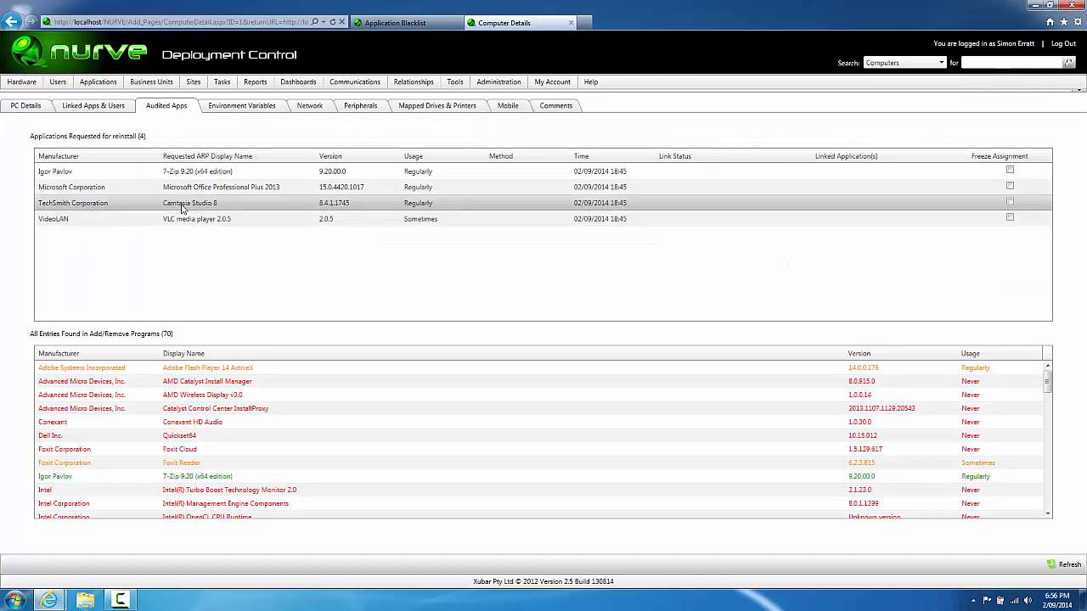
click(393, 23)
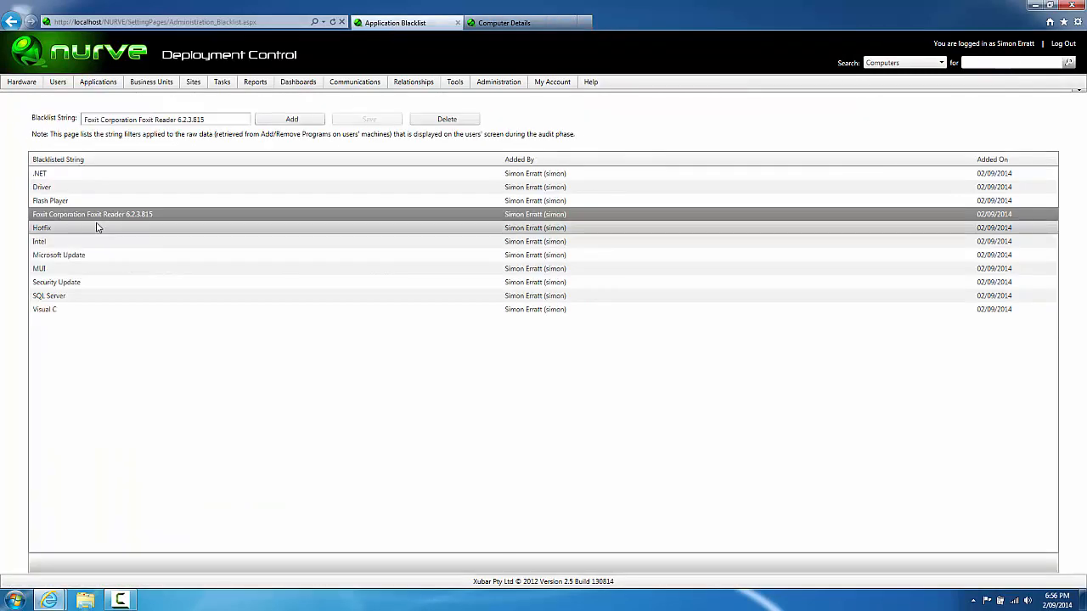
mouse_move(98, 81)
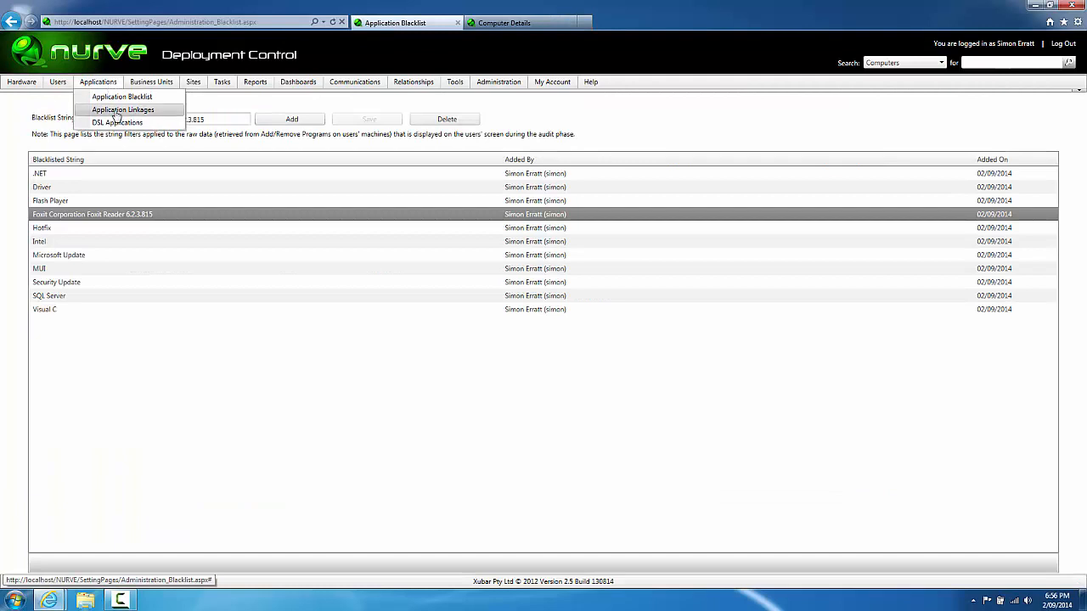
click(119, 111)
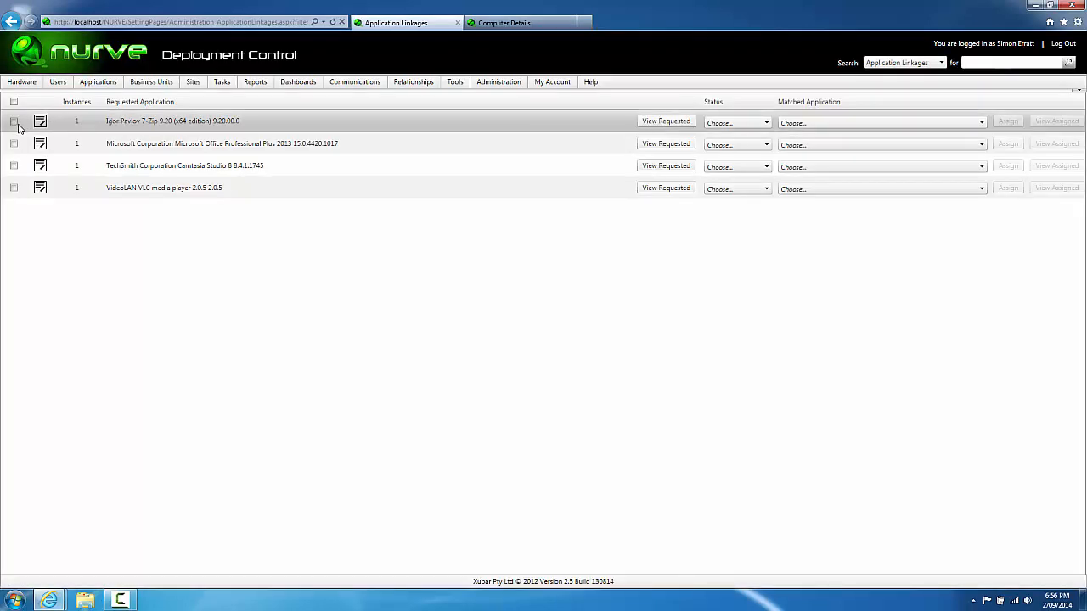
Step: Mark the 7-Zip and Camtasia Studio 8 requests and start importing them into the DSL
click(13, 123)
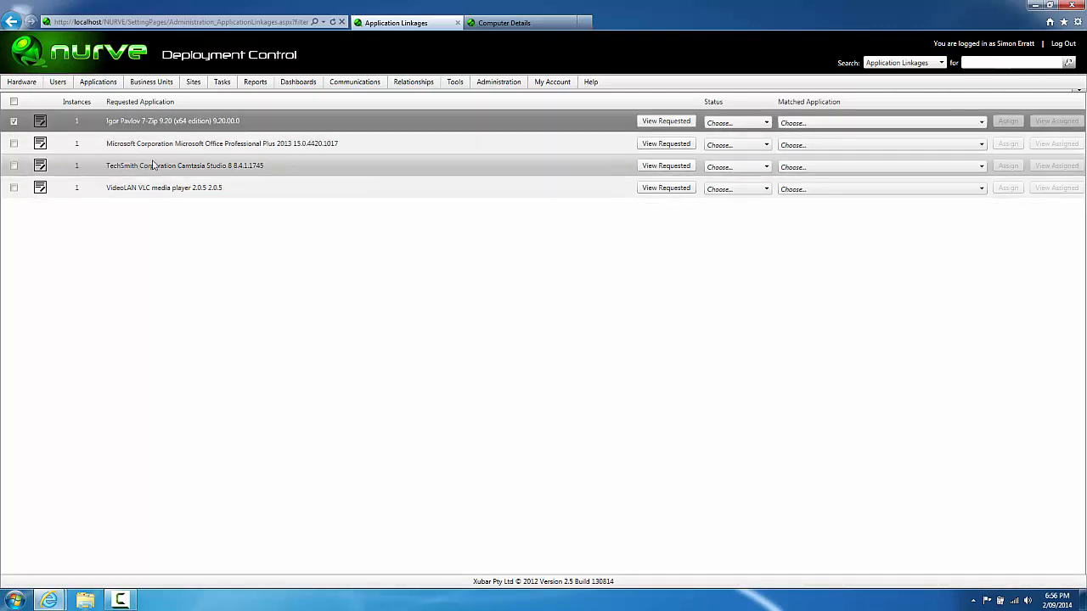
click(13, 166)
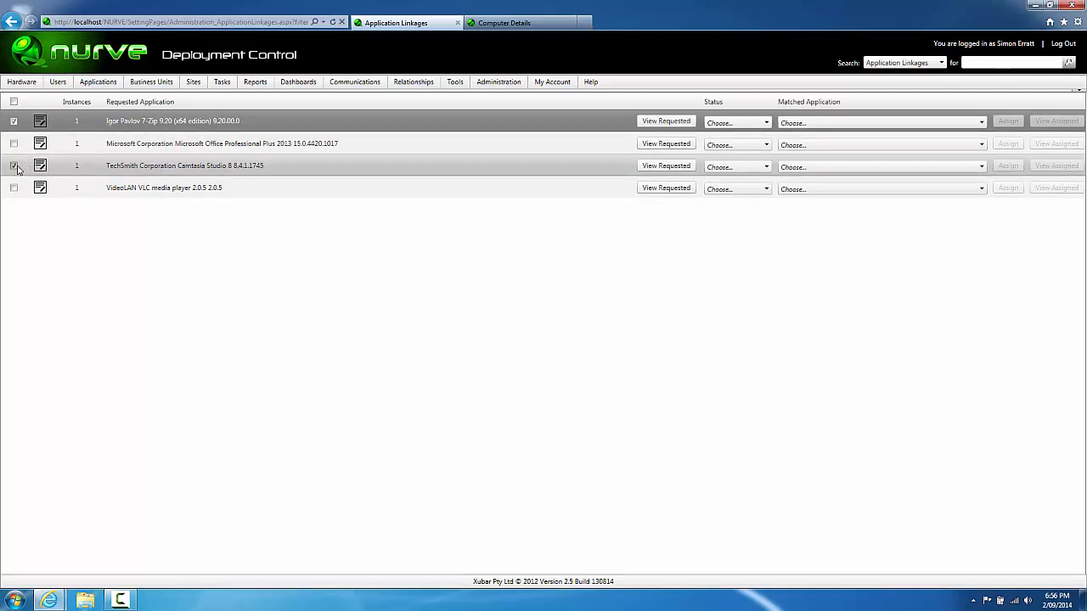
click(453, 82)
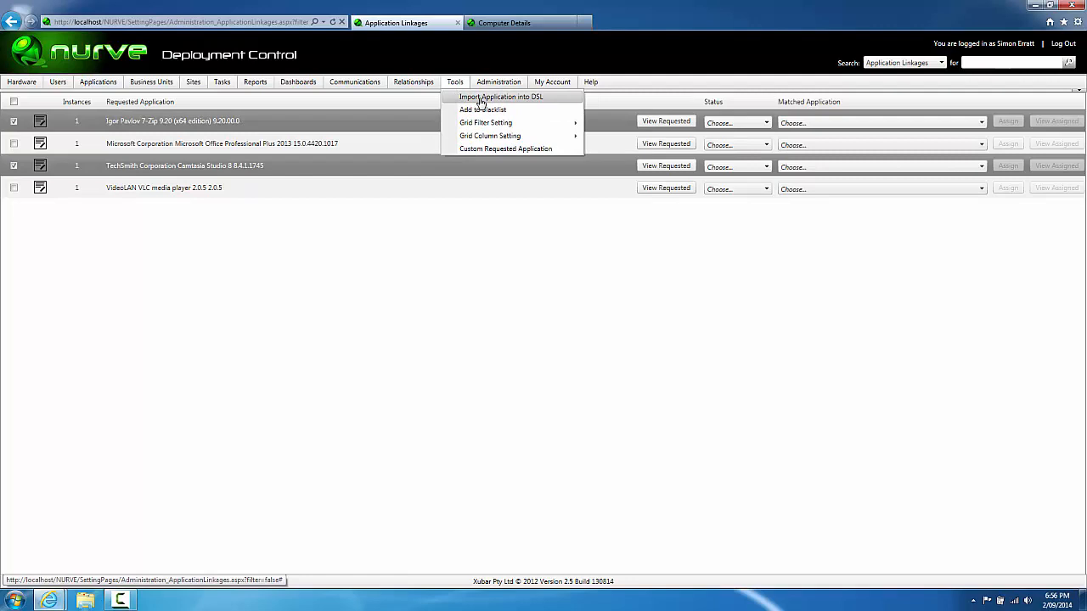
click(480, 100)
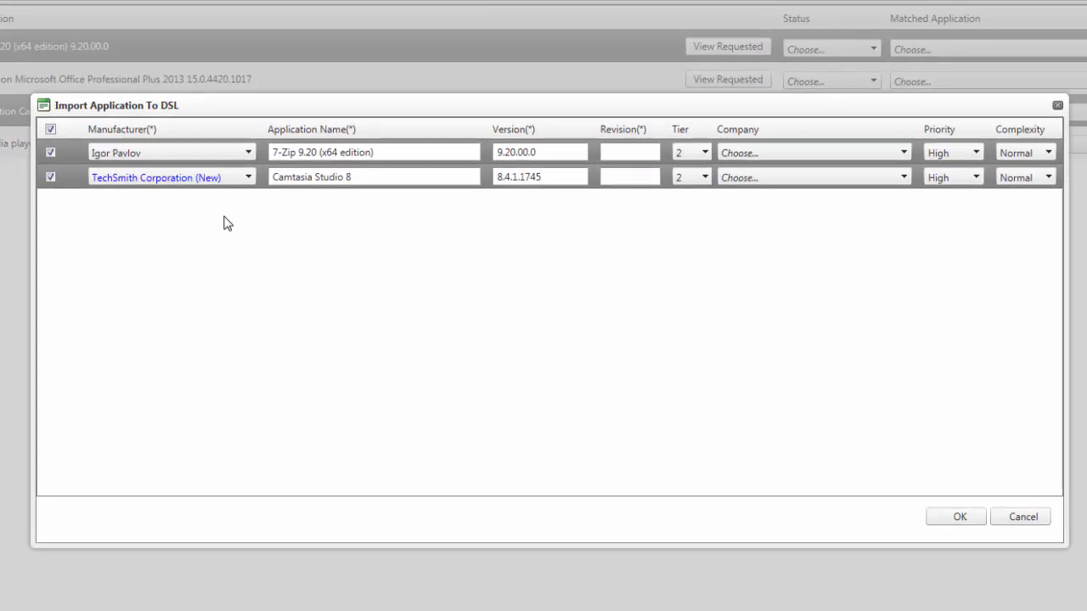
Step: Give both imports revision 01 and company Contoso, and confirm the import
click(630, 152)
text(01)
click(625, 174)
text(01)
click(630, 264)
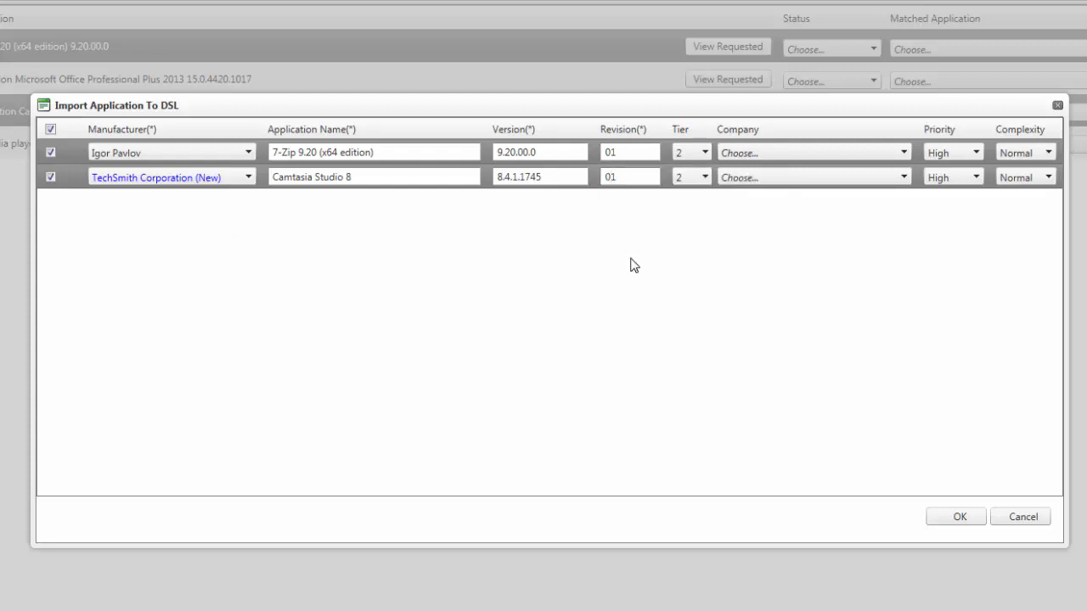
click(775, 161)
click(732, 172)
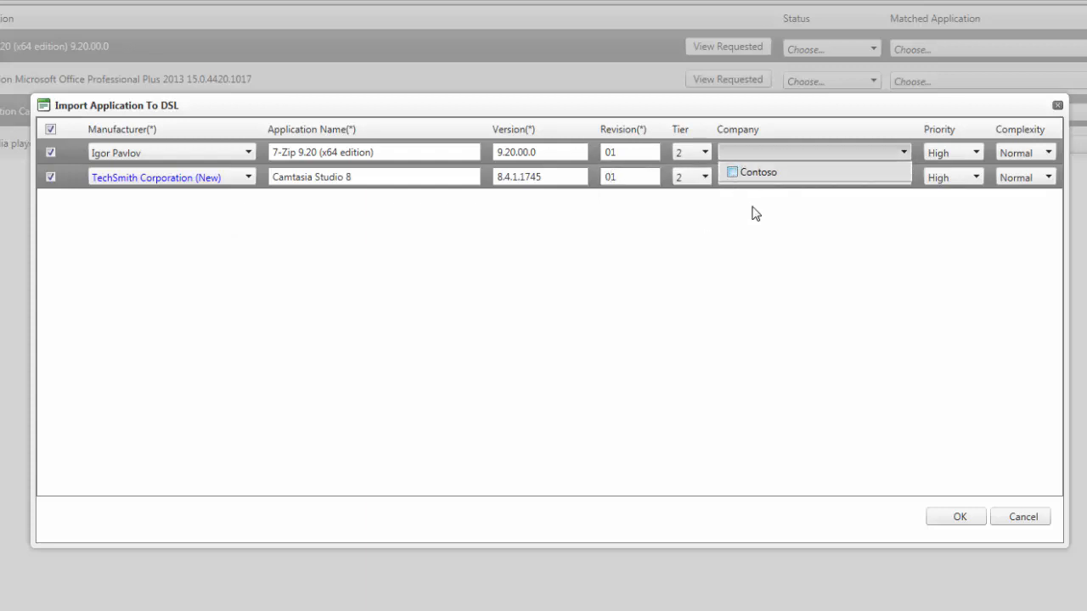
click(805, 253)
click(800, 177)
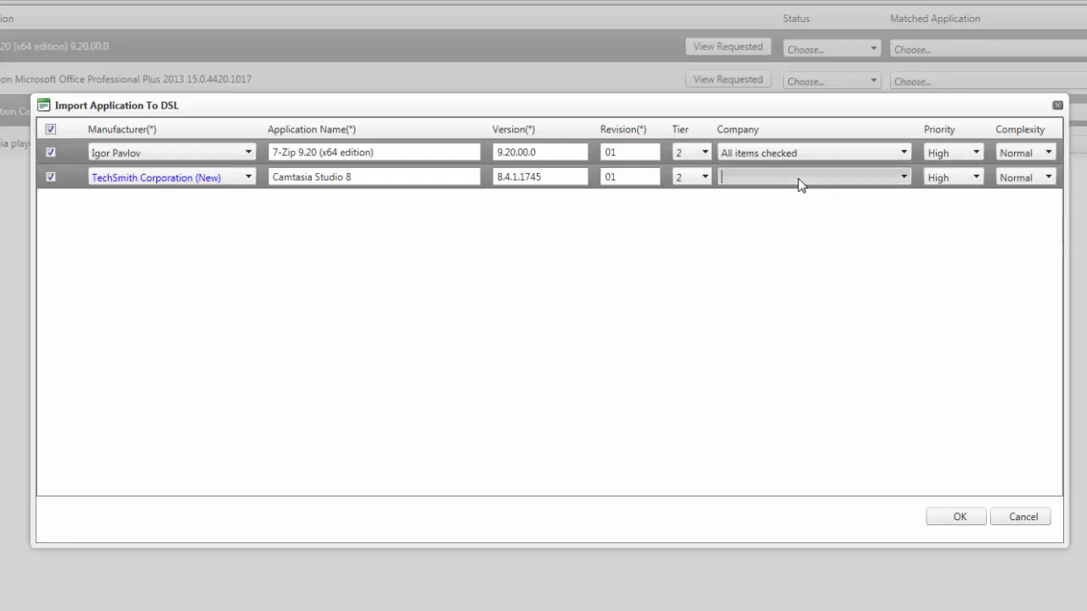
click(732, 197)
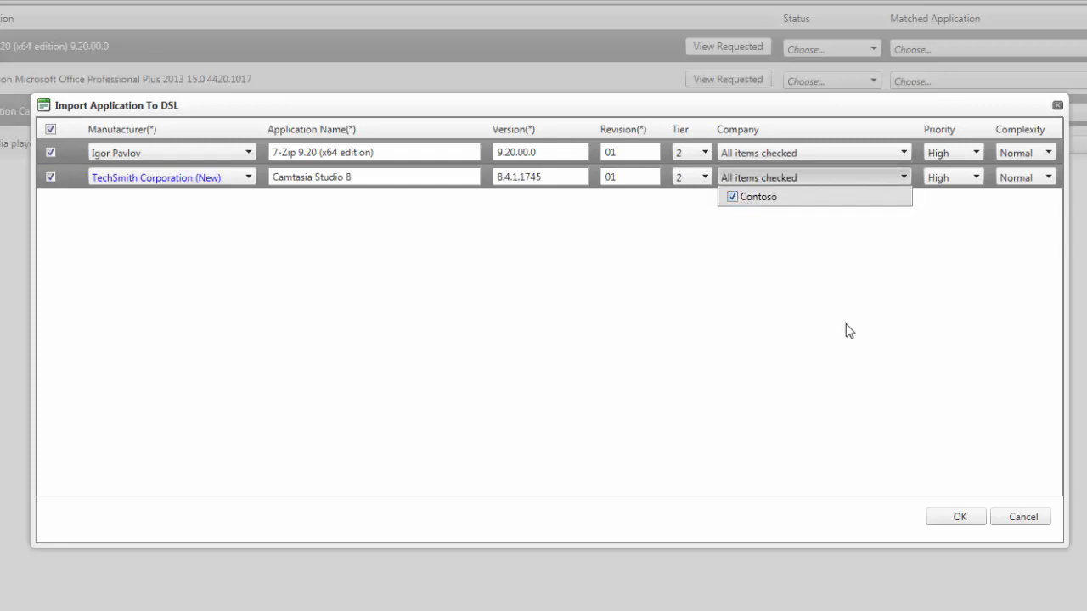
click(974, 328)
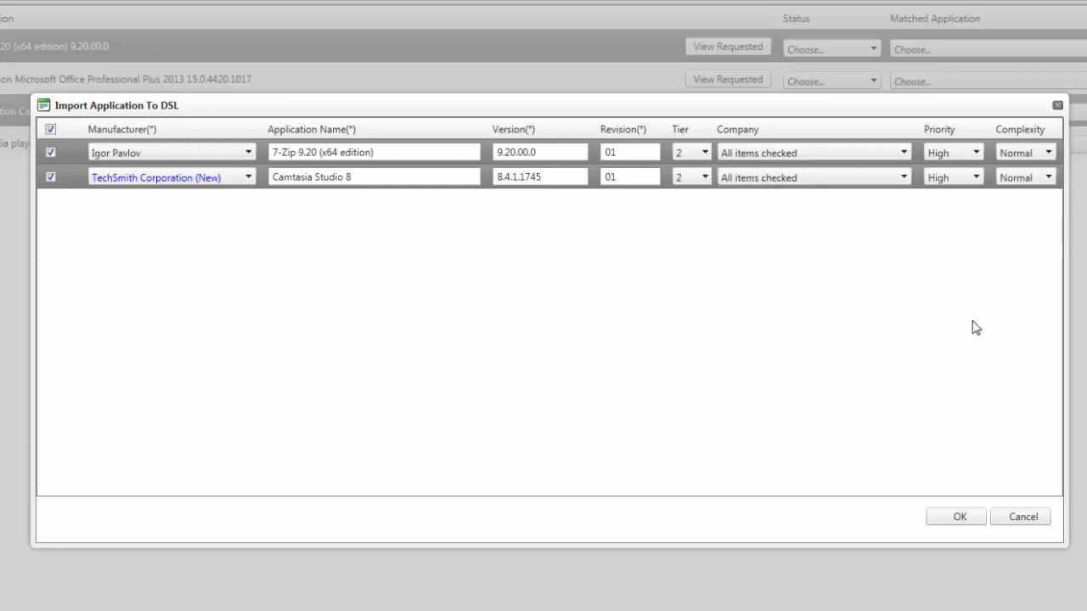
click(959, 516)
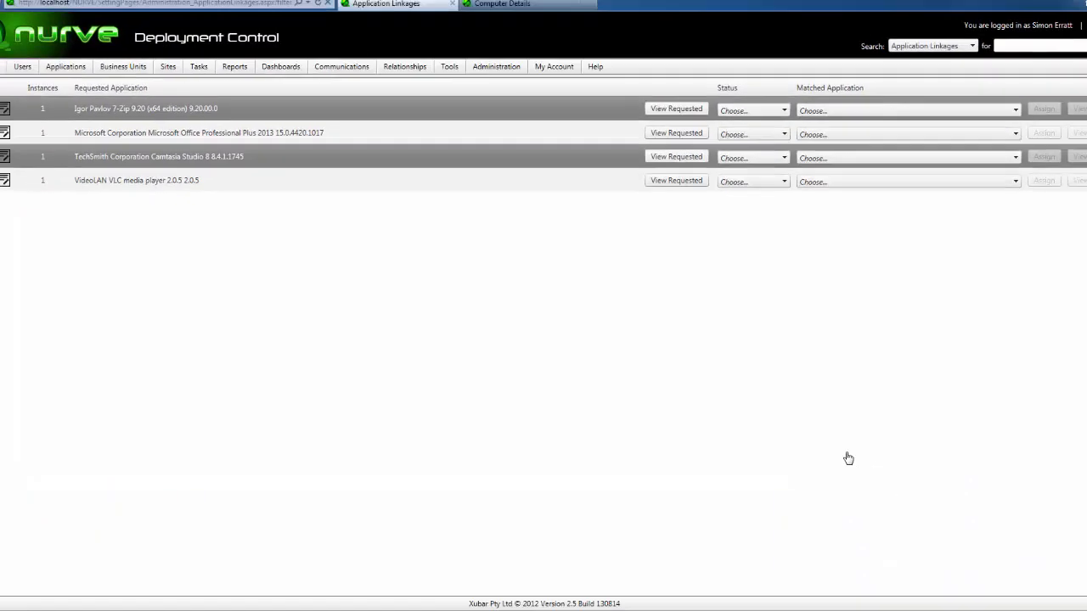
Step: Reopen NURVE in a new tab and list DSL Applications, showing 7-Zip 9.20 and Camtasia Studio 8 Unplanned
click(506, 25)
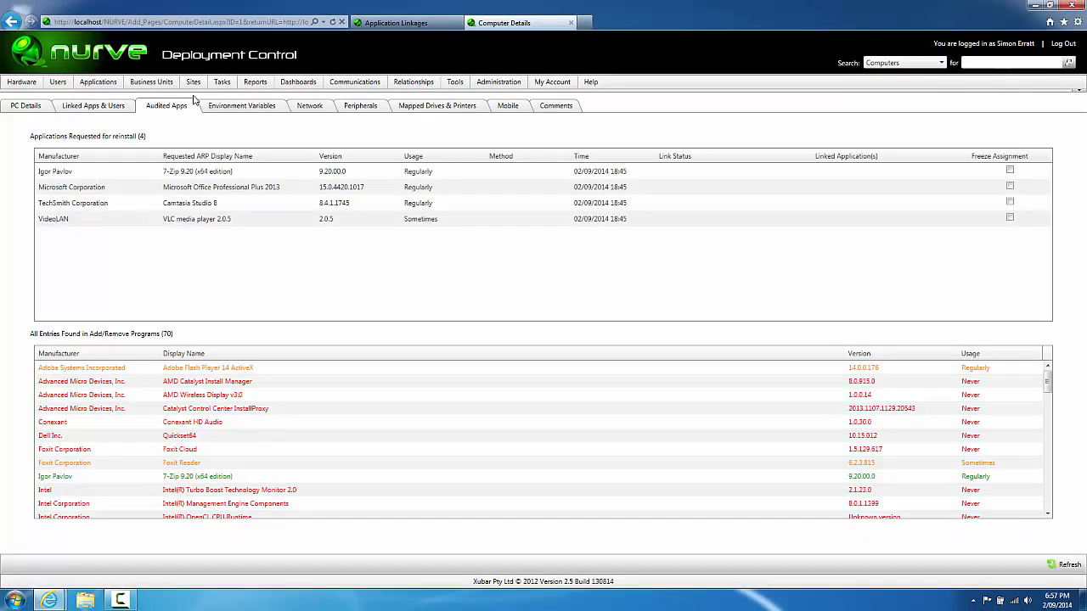
click(585, 23)
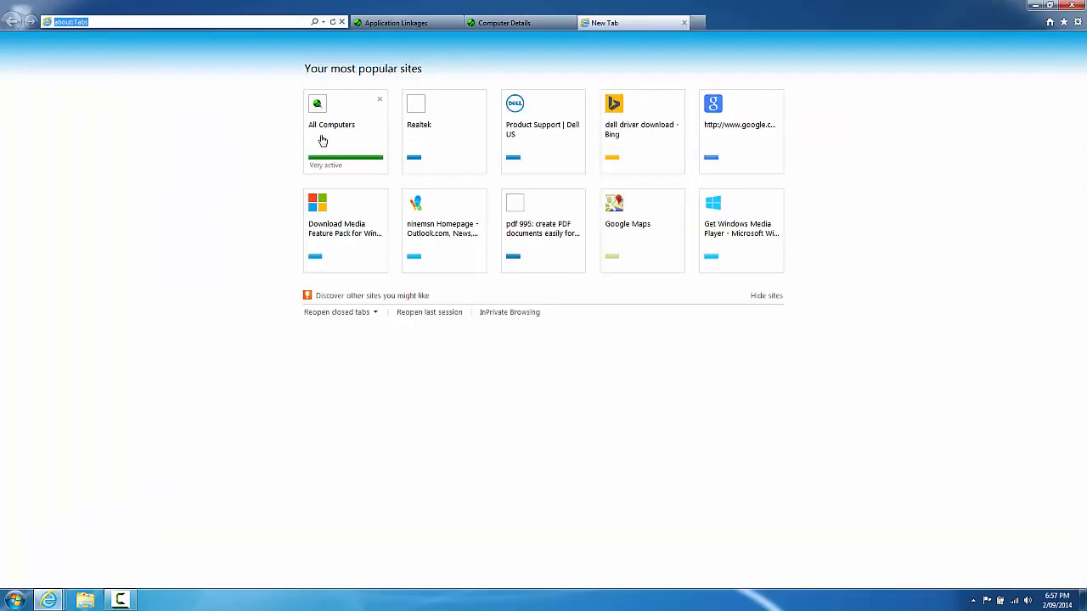
click(323, 22)
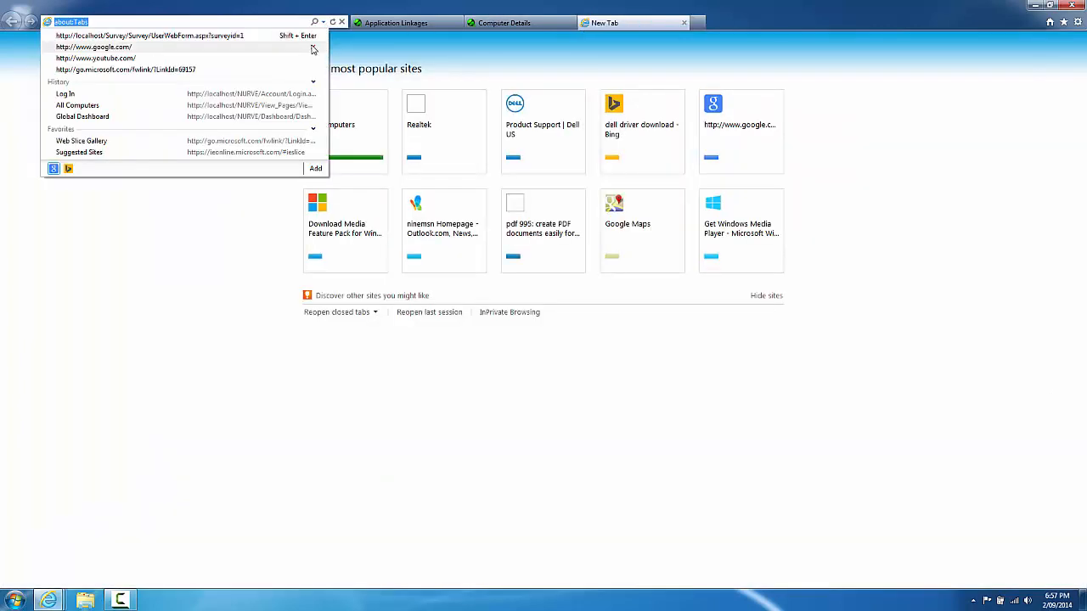
click(290, 95)
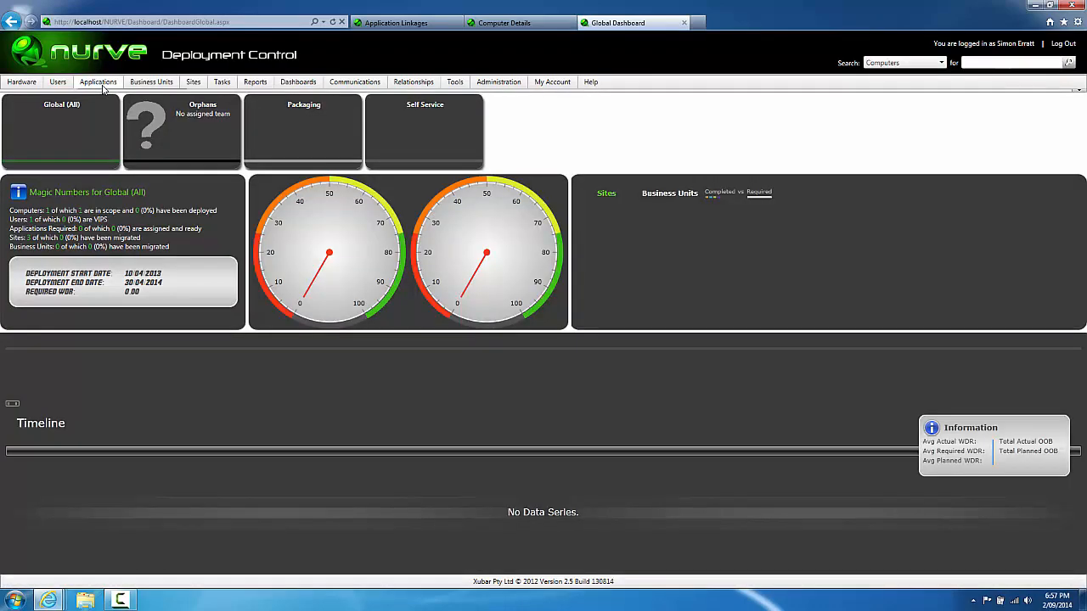
click(111, 123)
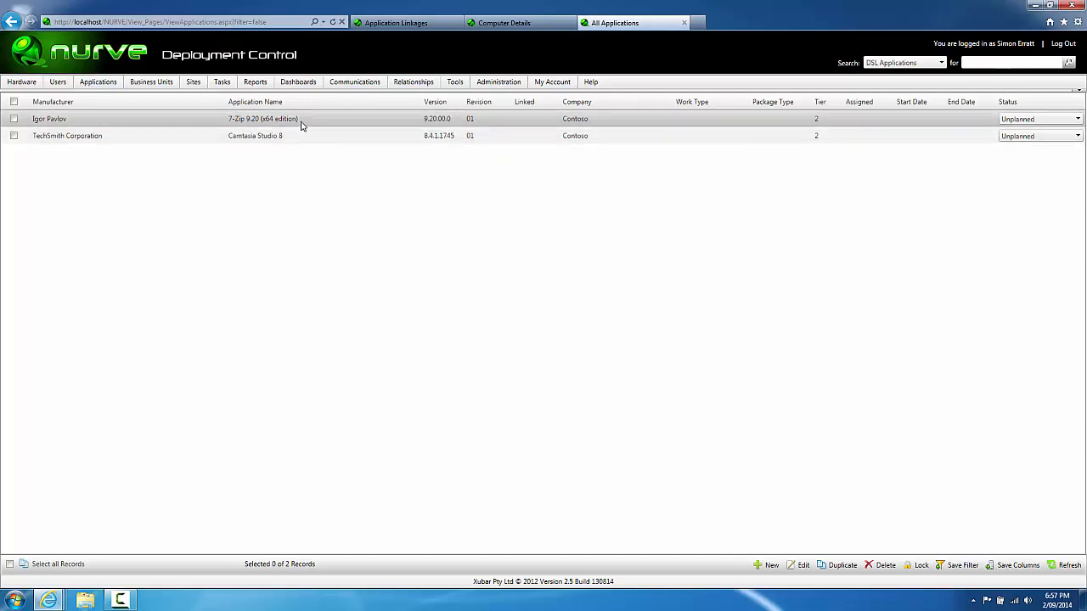
Step: Select the 7-Zip and Camtasia Studio 8 rows and set their status to Planned
click(14, 133)
click(13, 119)
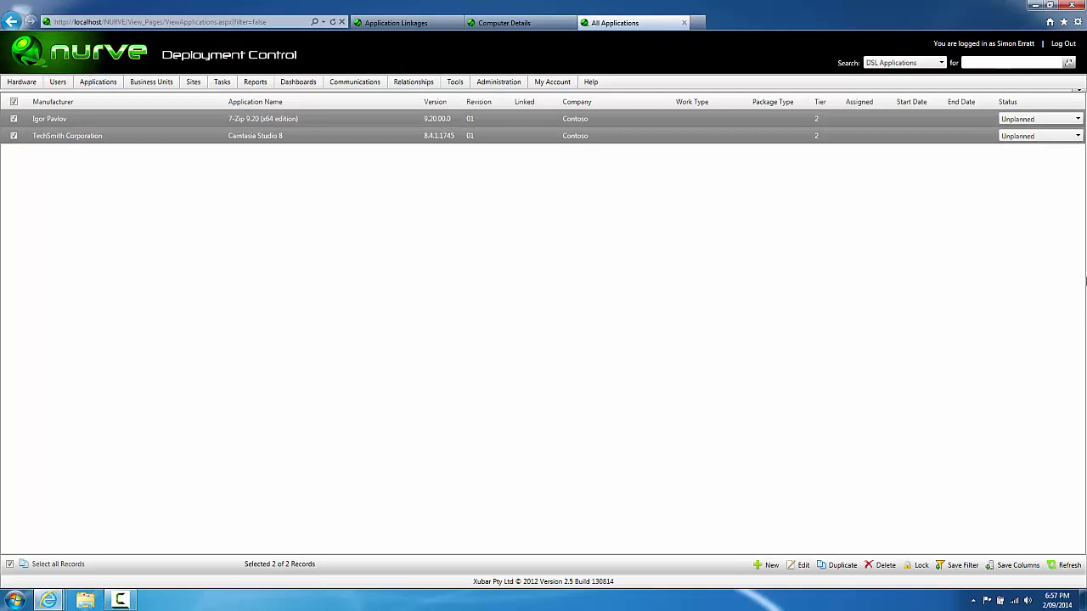
click(1004, 119)
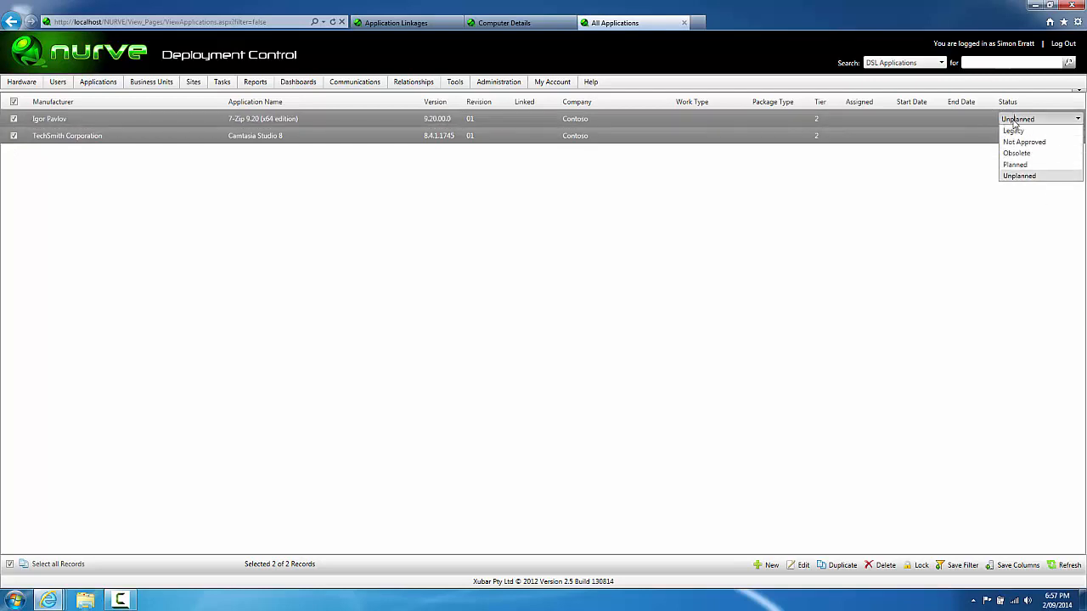
click(1015, 165)
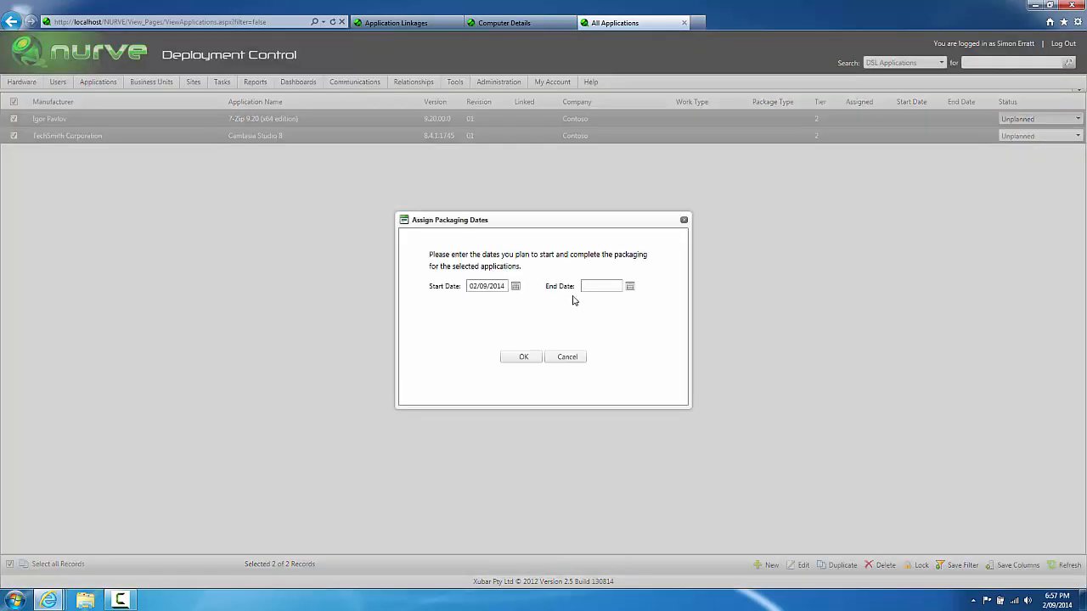
Step: Set both start and end dates to 25/09/2014, then return to Application Linkages
click(515, 286)
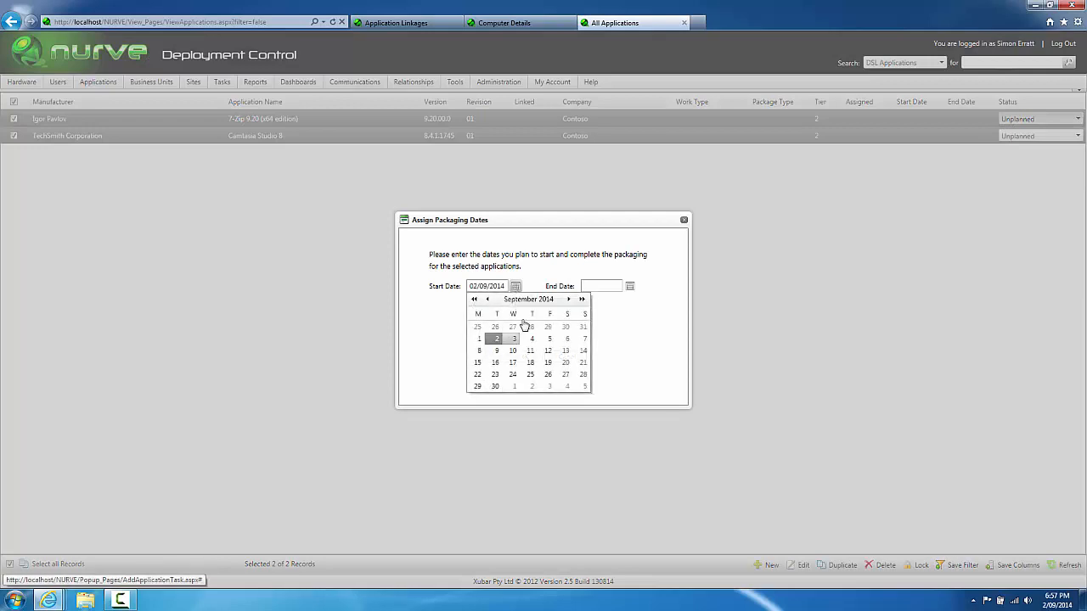
click(529, 375)
click(629, 286)
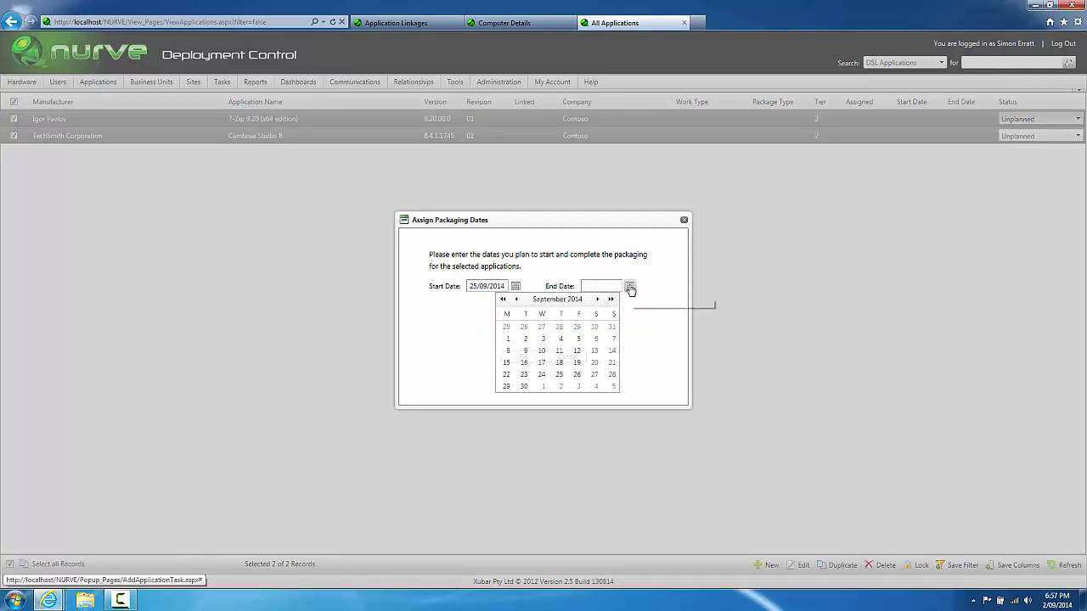
click(558, 375)
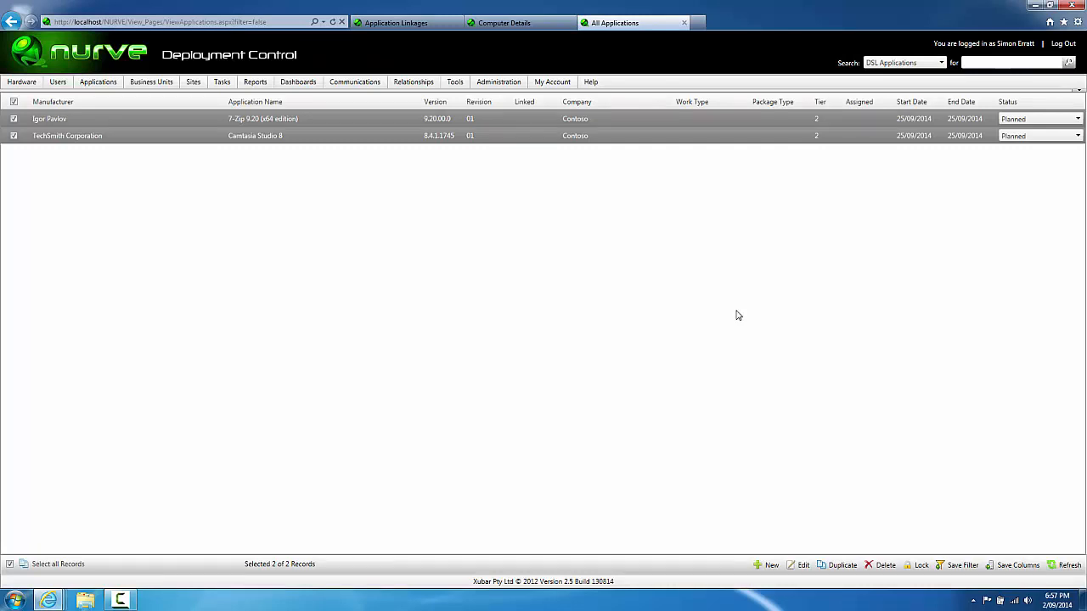
click(405, 23)
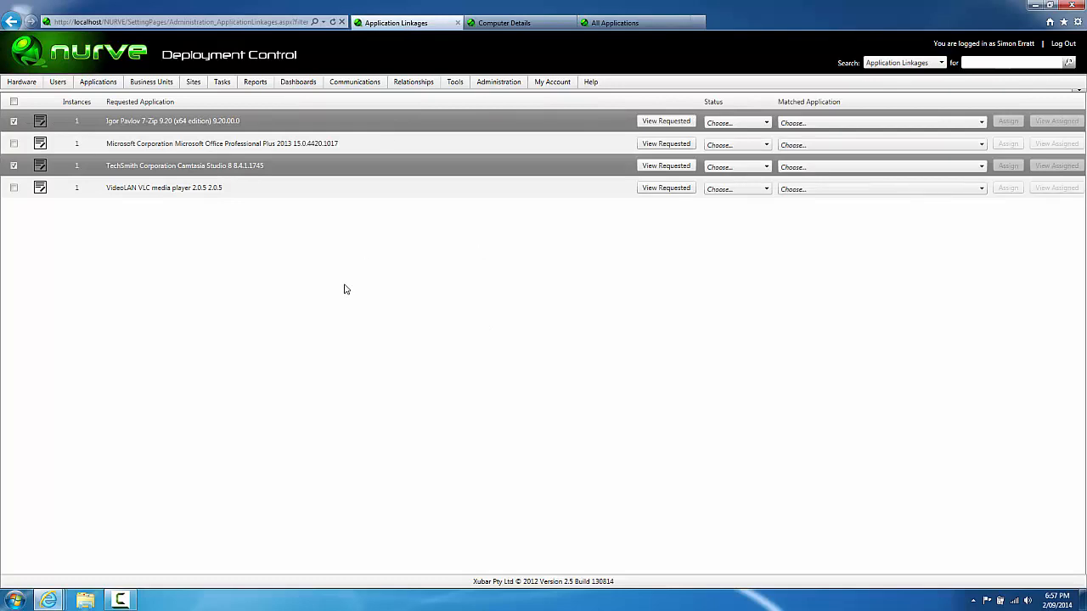
Step: Refresh the page and match the 7-Zip and Camtasia requests to their Planned revision-01 DSL applications
key(F5)
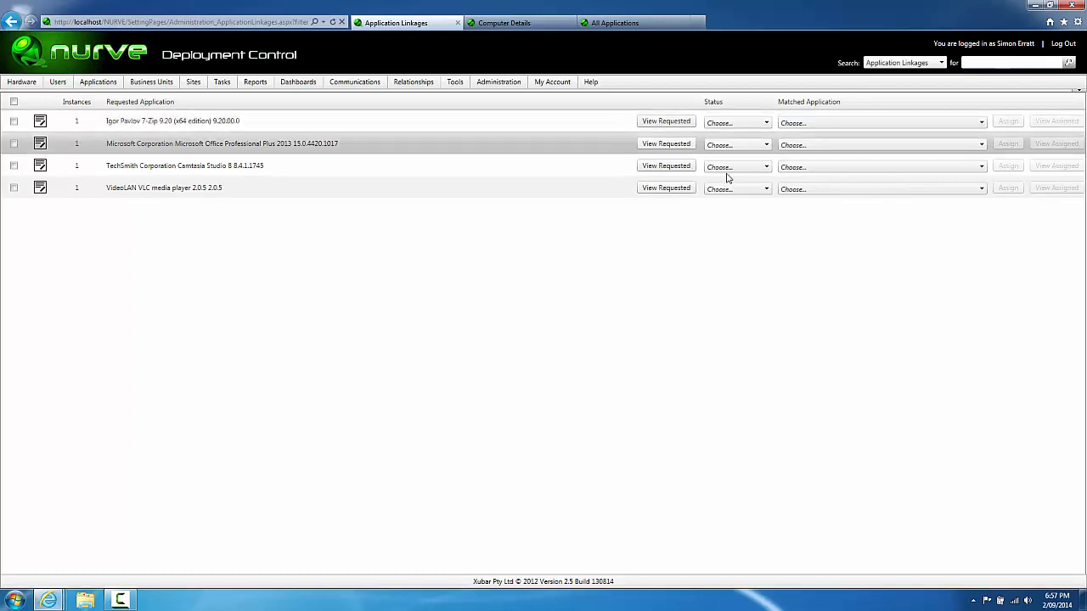
click(832, 124)
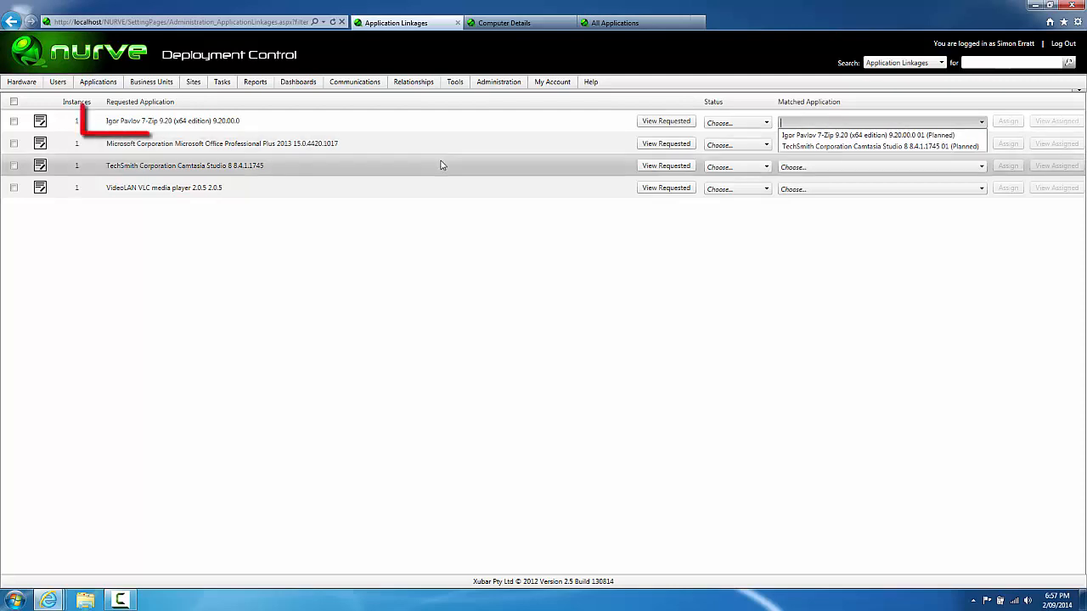
click(832, 137)
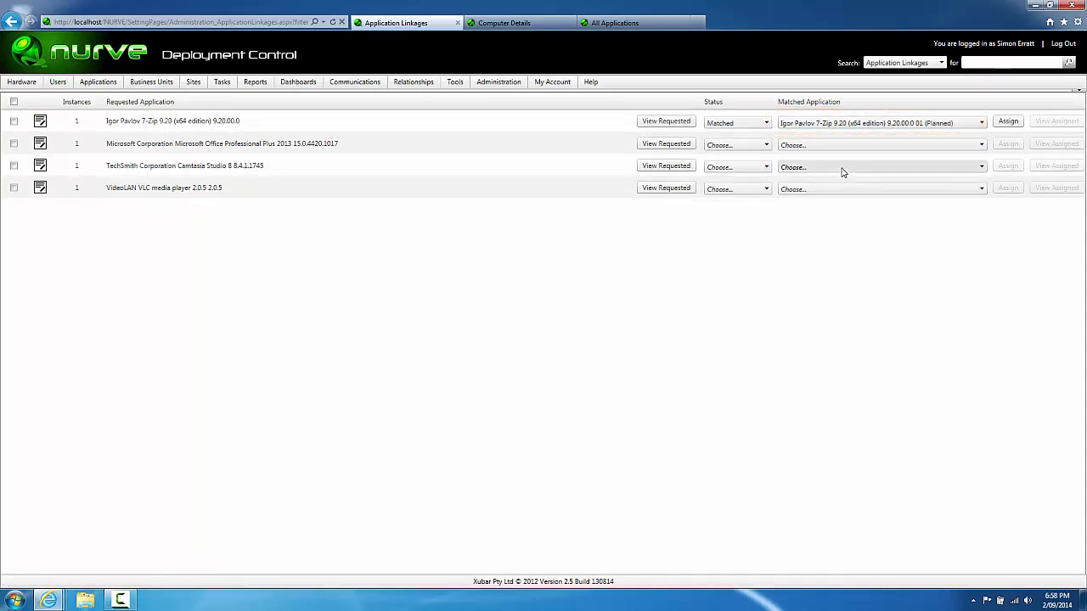
click(840, 167)
click(836, 192)
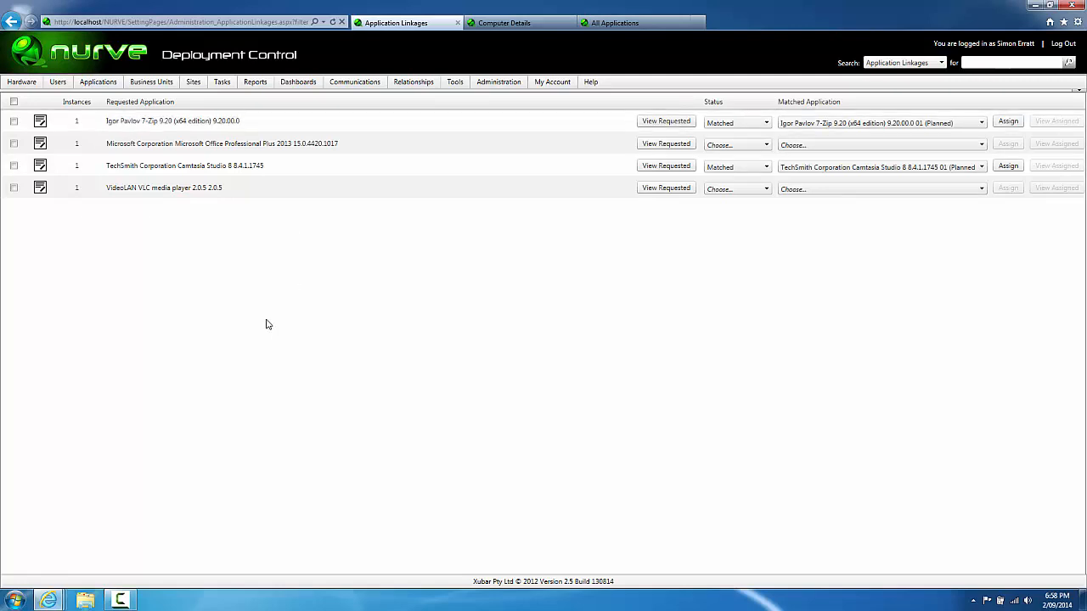
Step: Refresh FRIDGE's Computer Details and review its Audited Apps
click(501, 25)
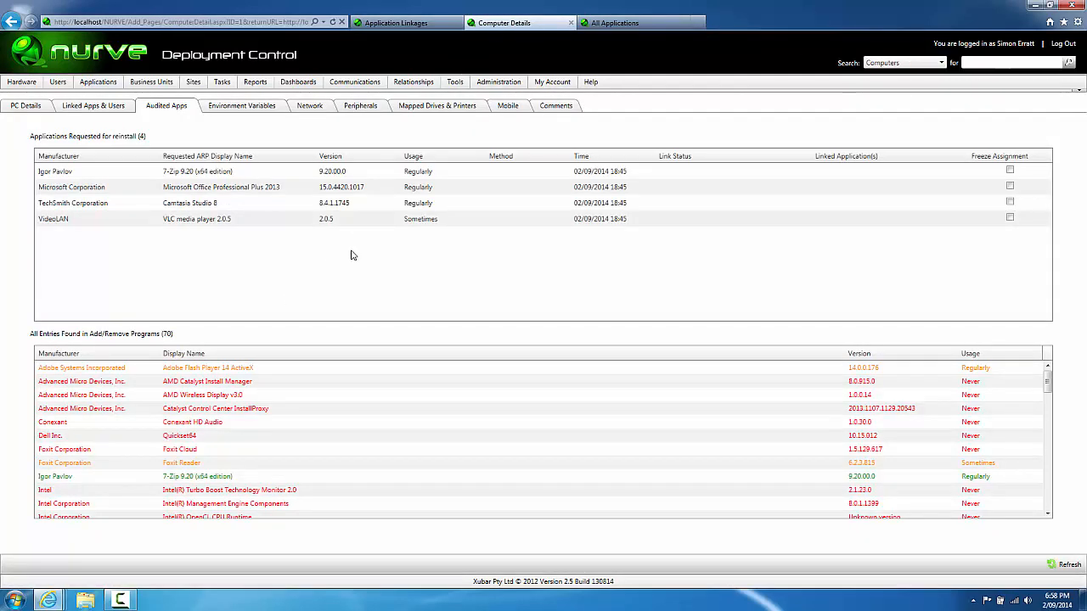
key(F5)
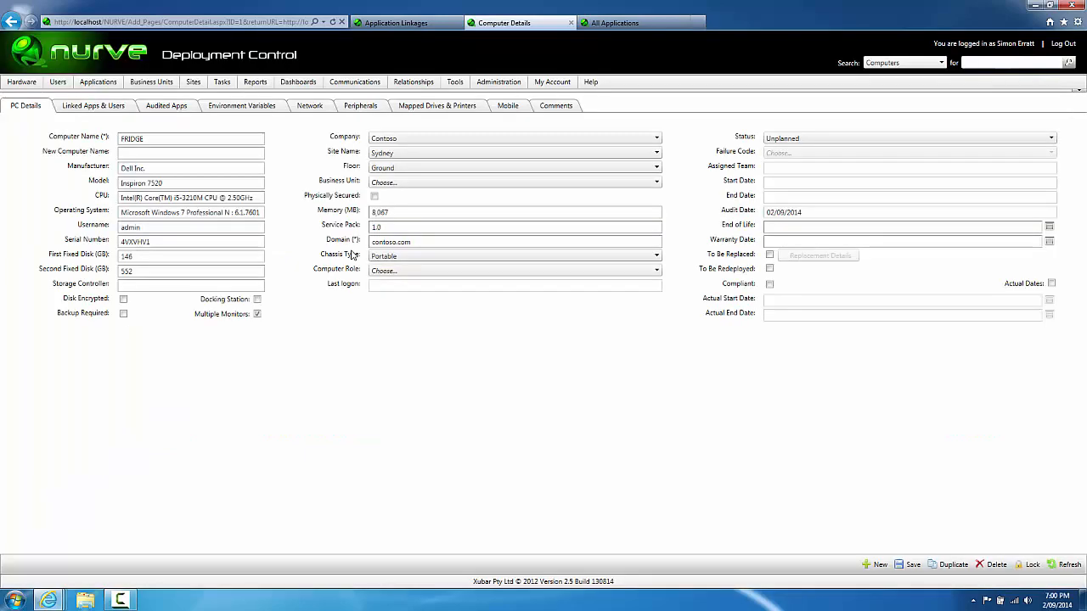
click(147, 111)
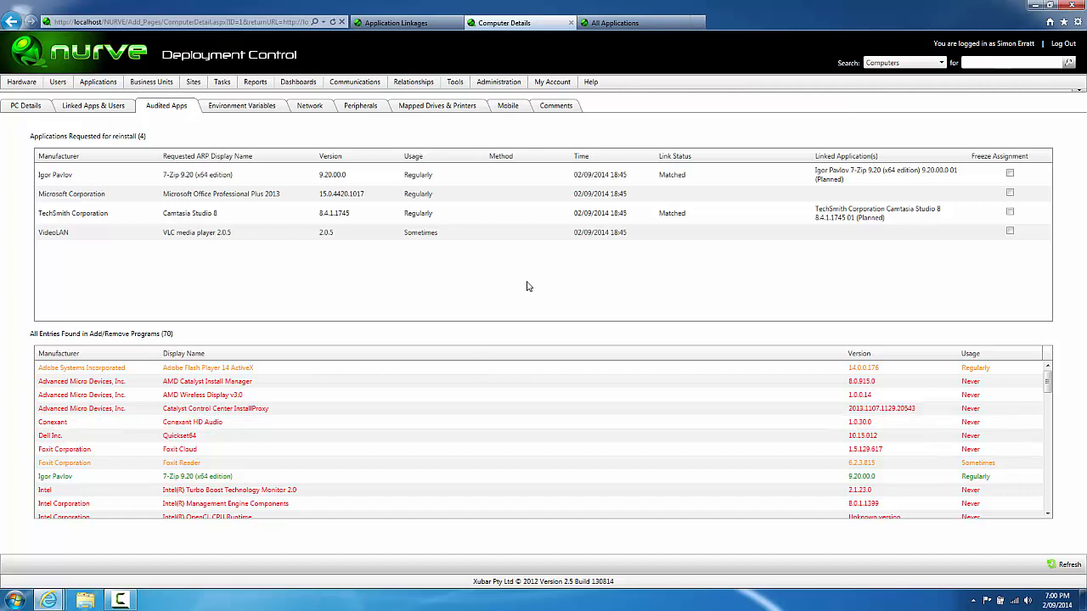
Step: Assign the matched Camtasia Studio 8 application on the TechSmith row, then return to Computer Details
click(408, 28)
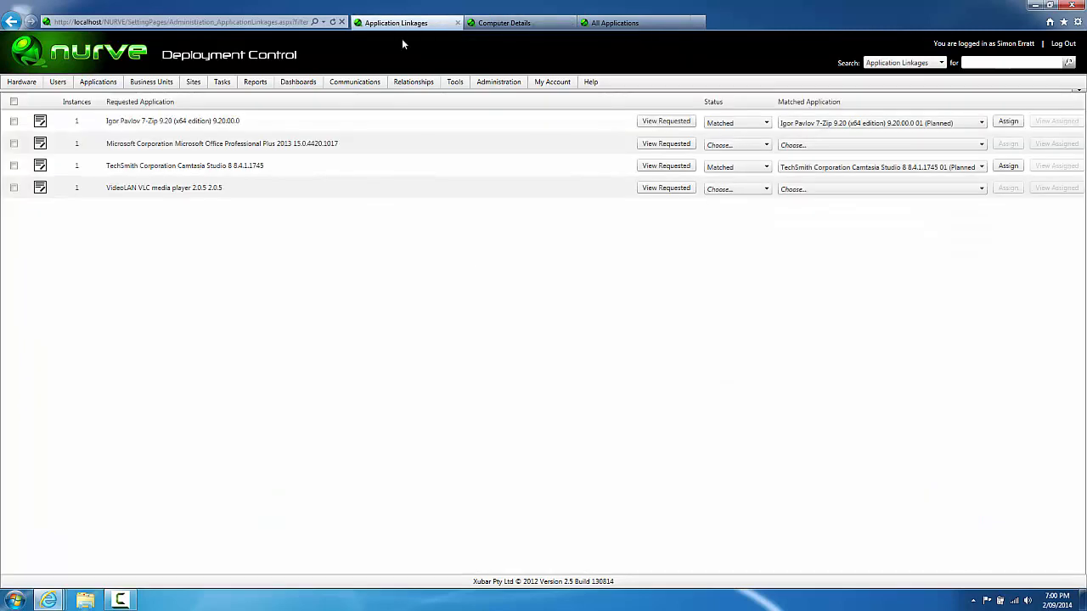
click(1007, 167)
click(494, 26)
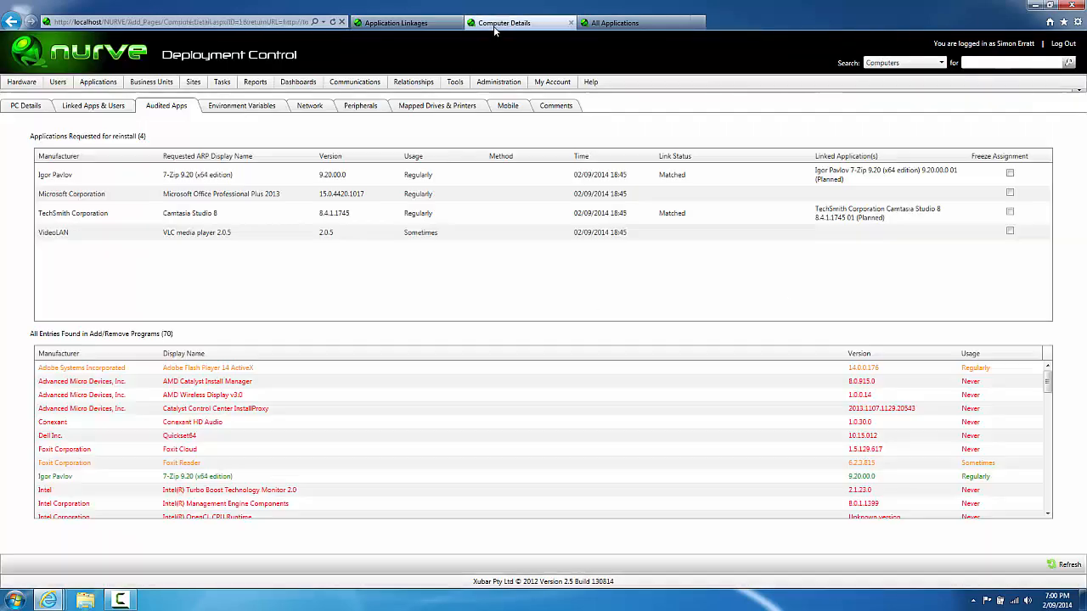
Step: Check the linked Camtasia Studio 8 entry under Linked Apps & Users and compare with Audited Apps
click(116, 110)
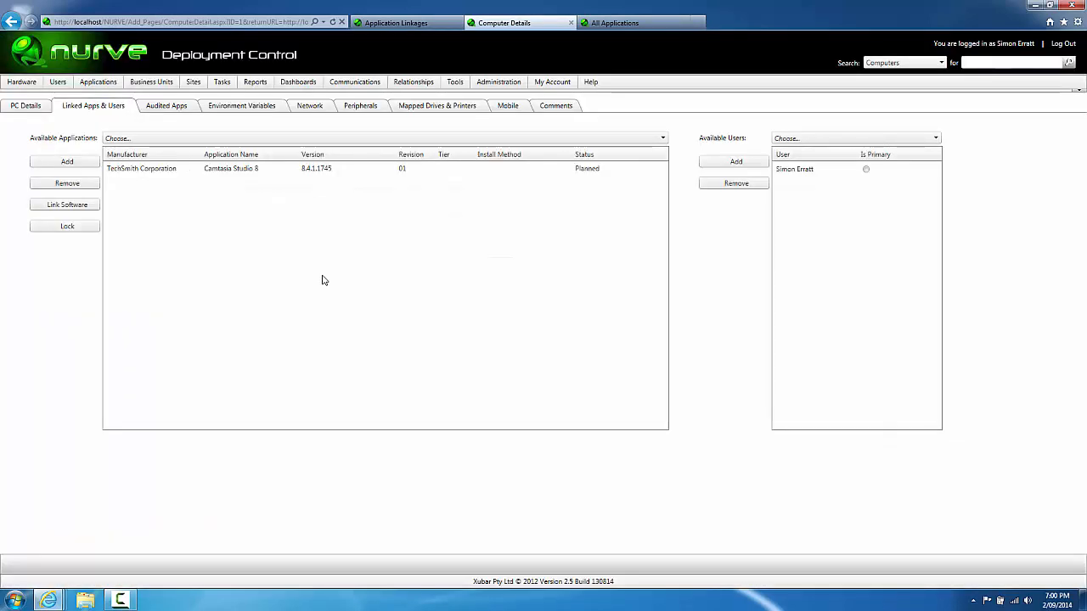
click(222, 175)
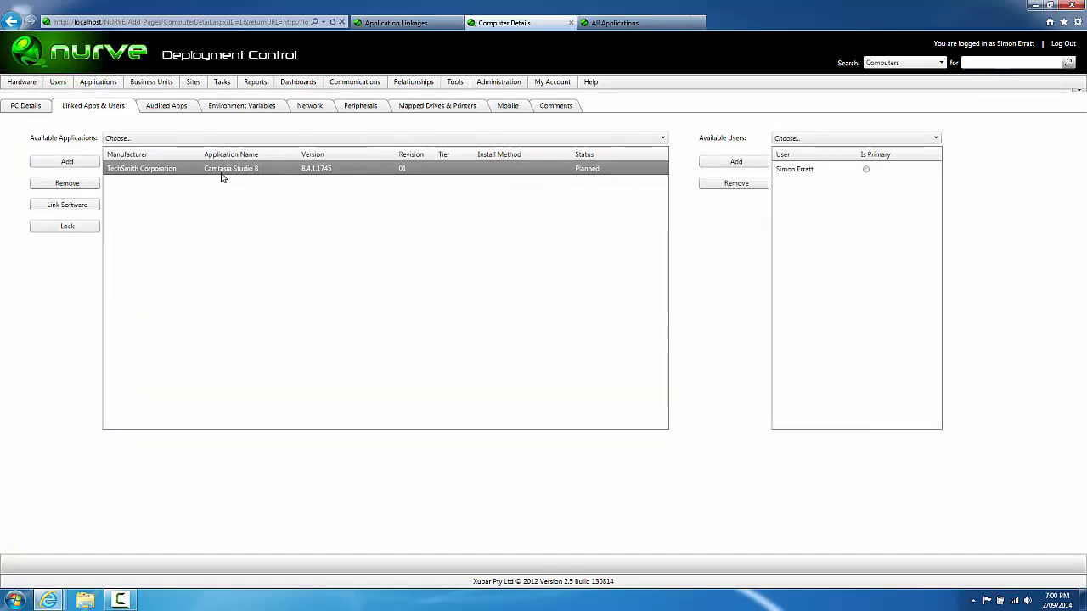
click(171, 110)
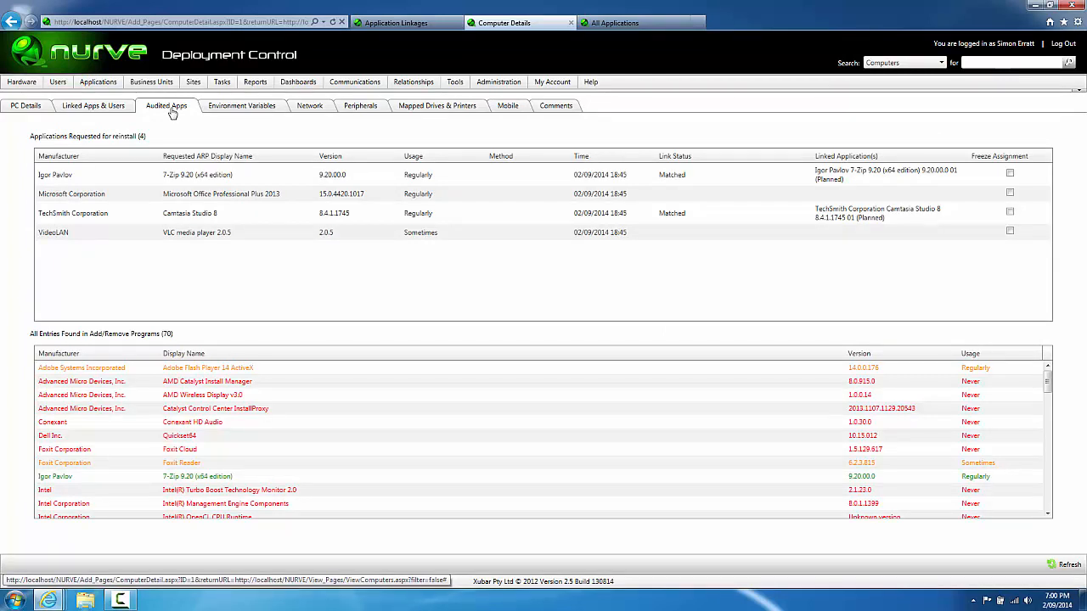
click(91, 109)
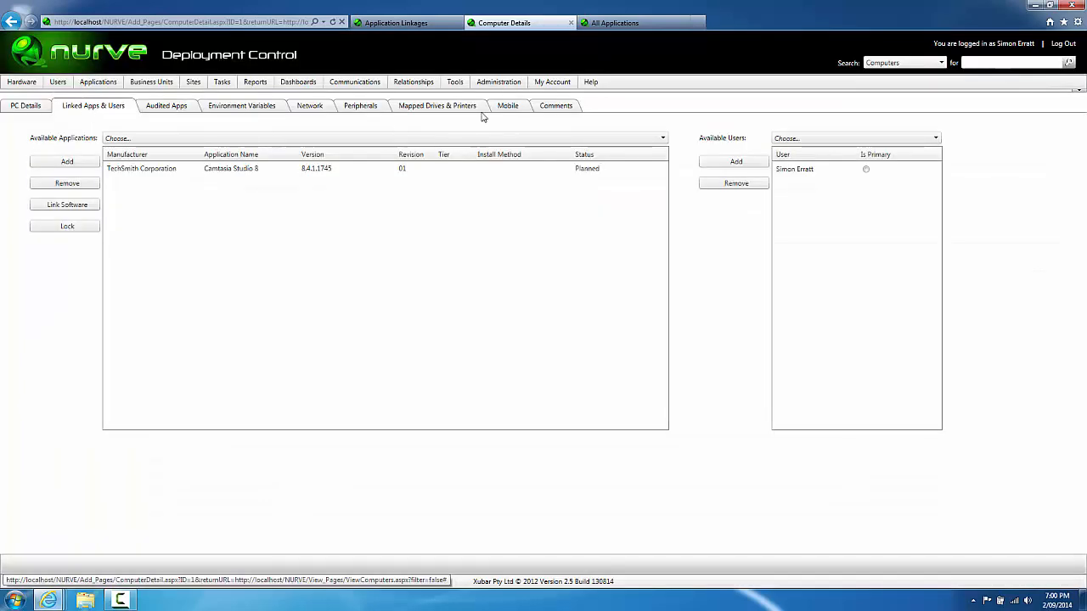
Step: Inspect the Available Applications list without linking anything, then go back to Application Linkages
click(663, 140)
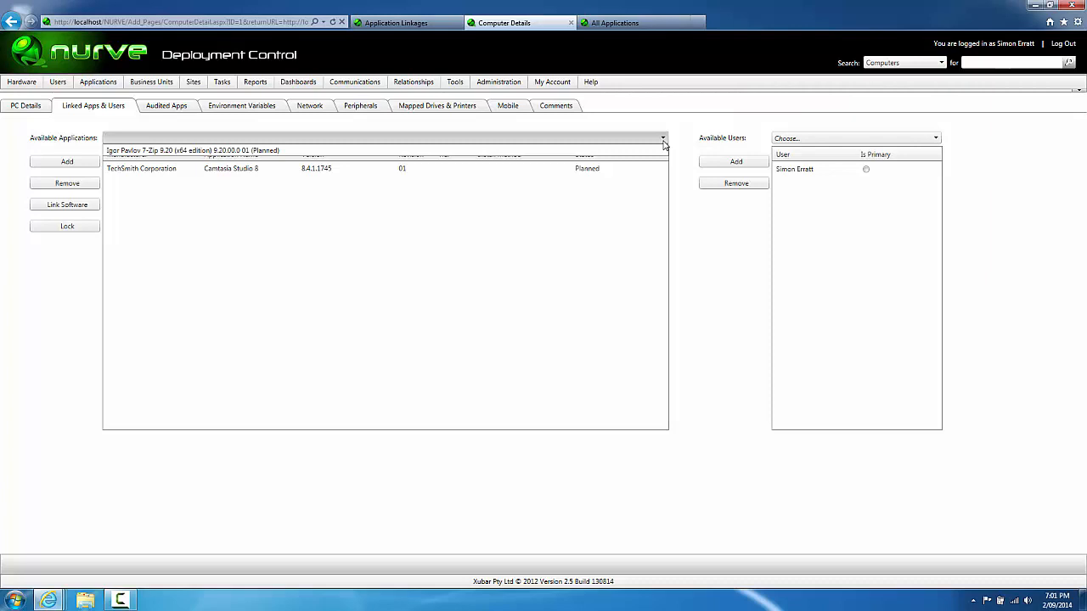
click(450, 247)
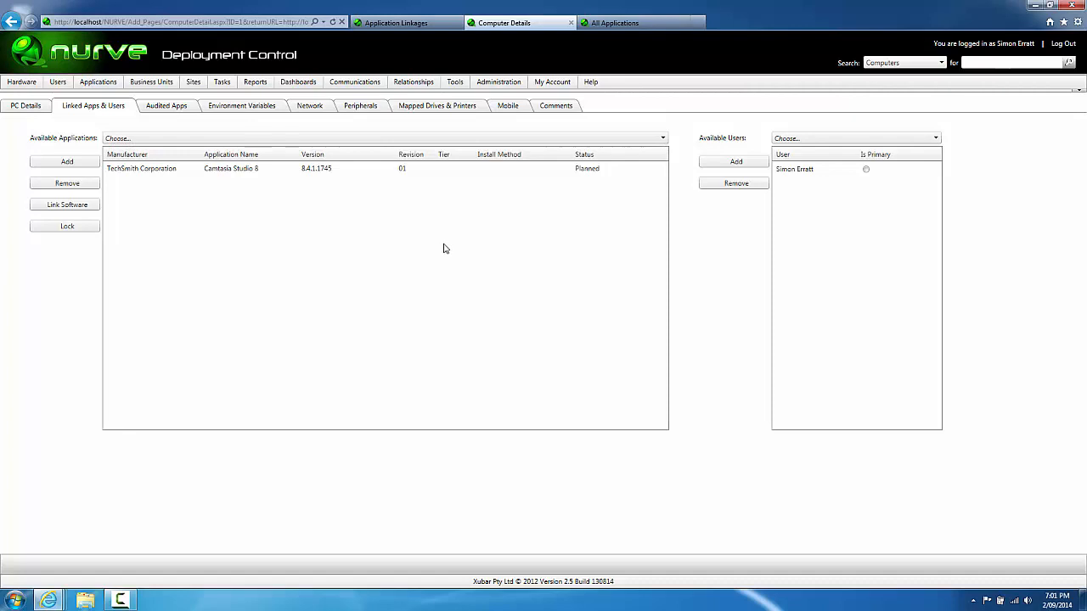
click(412, 23)
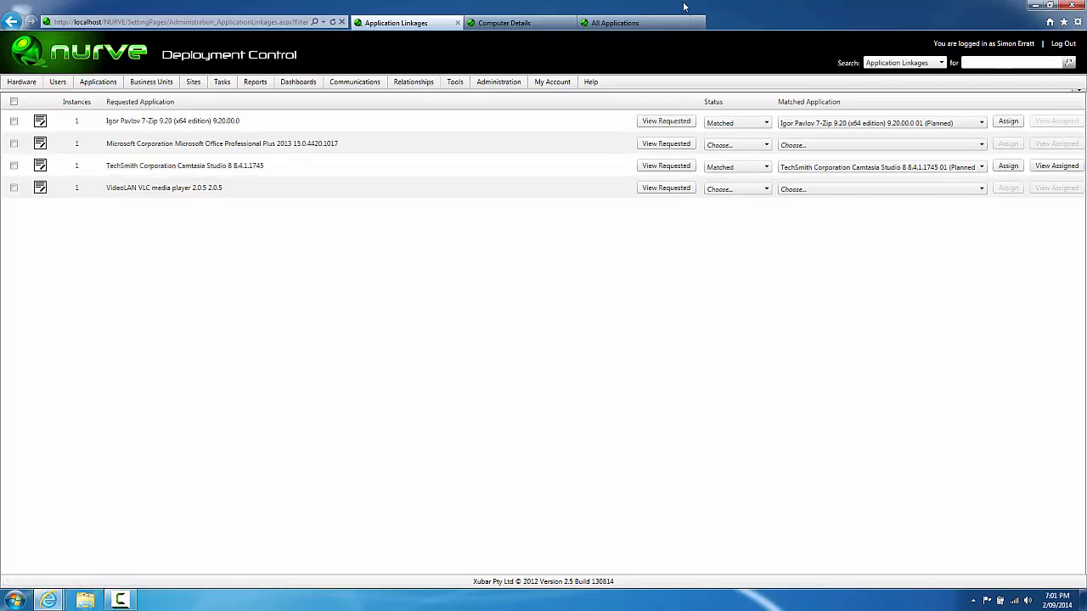
Step: Visit All Applications and System Configuration, then open the Camtasia Studio 8 Application Details
click(643, 22)
mouse_move(500, 83)
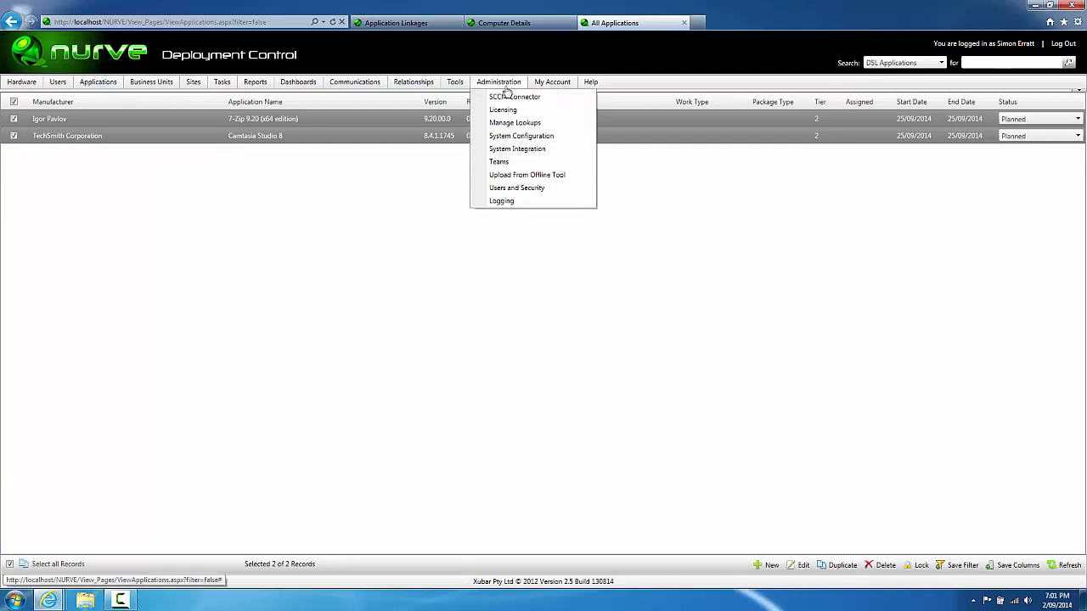
click(505, 137)
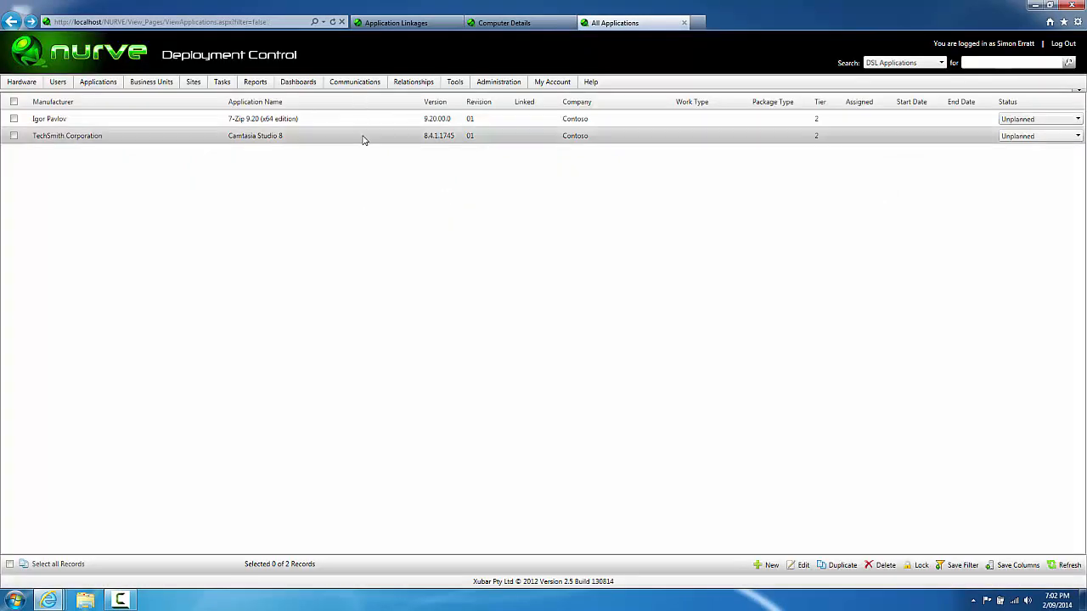
click(365, 139)
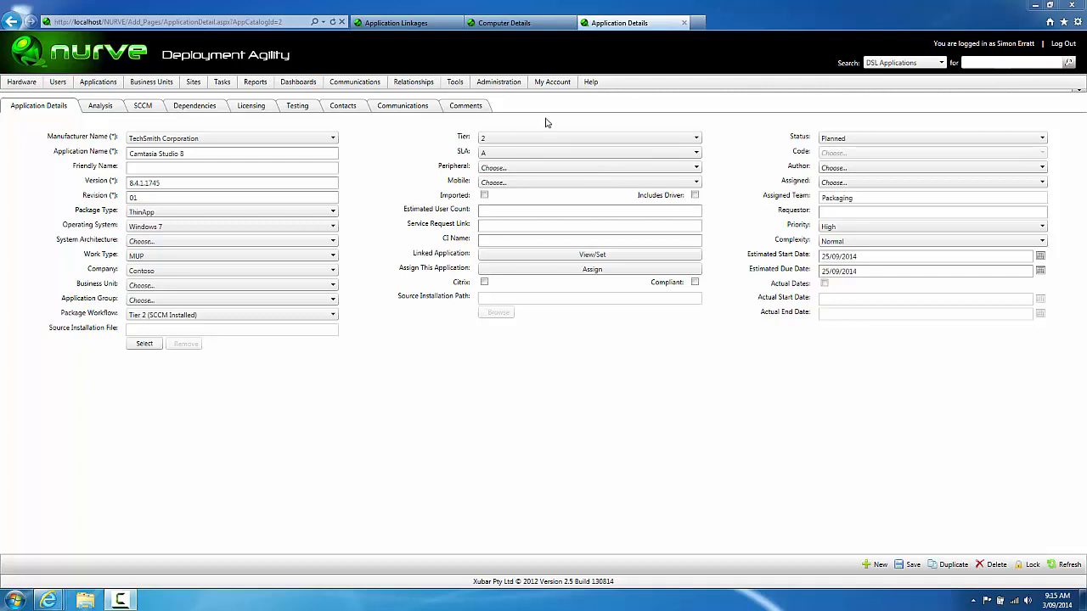
Step: Open Administration > Teams
mouse_move(514, 90)
click(504, 166)
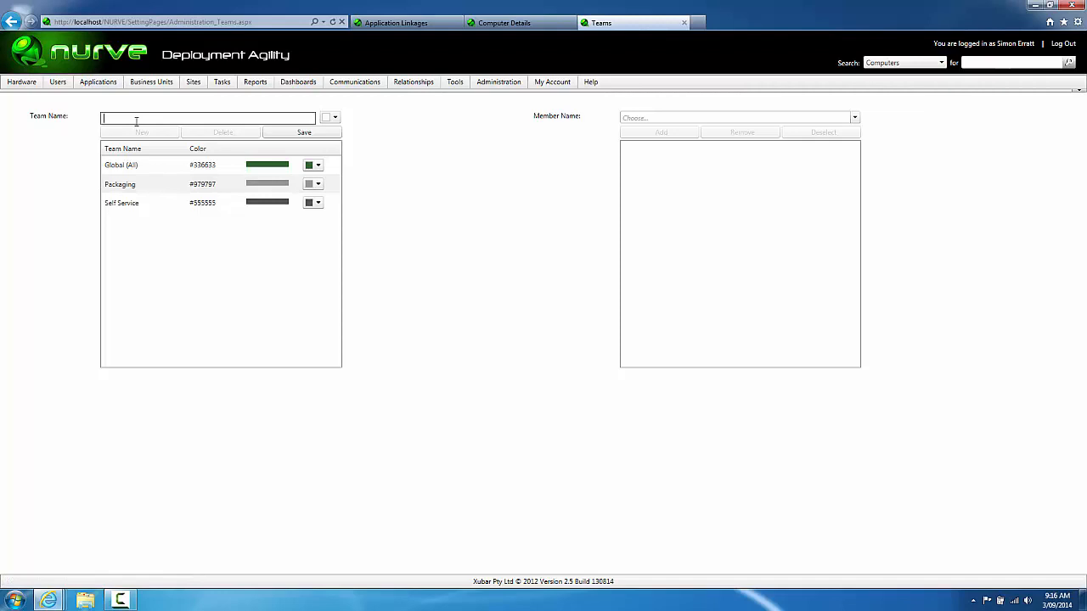
Step: Add Team Green in green, Team Yellow in yellow and Team Blue in dark blue
text(Team Green)
click(334, 117)
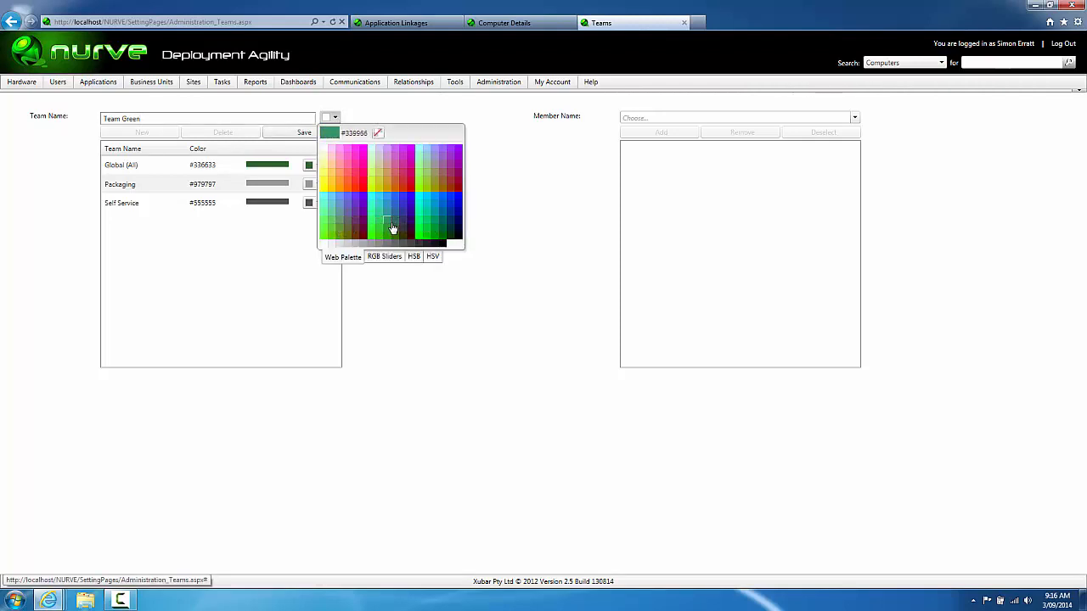
click(392, 227)
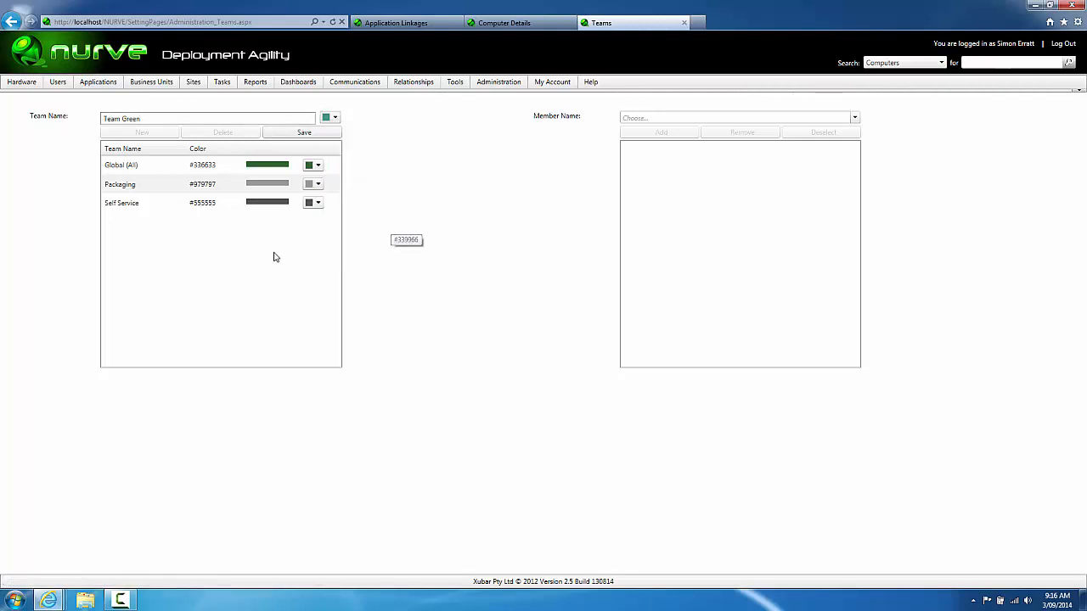
click(282, 136)
click(224, 118)
text(Team)
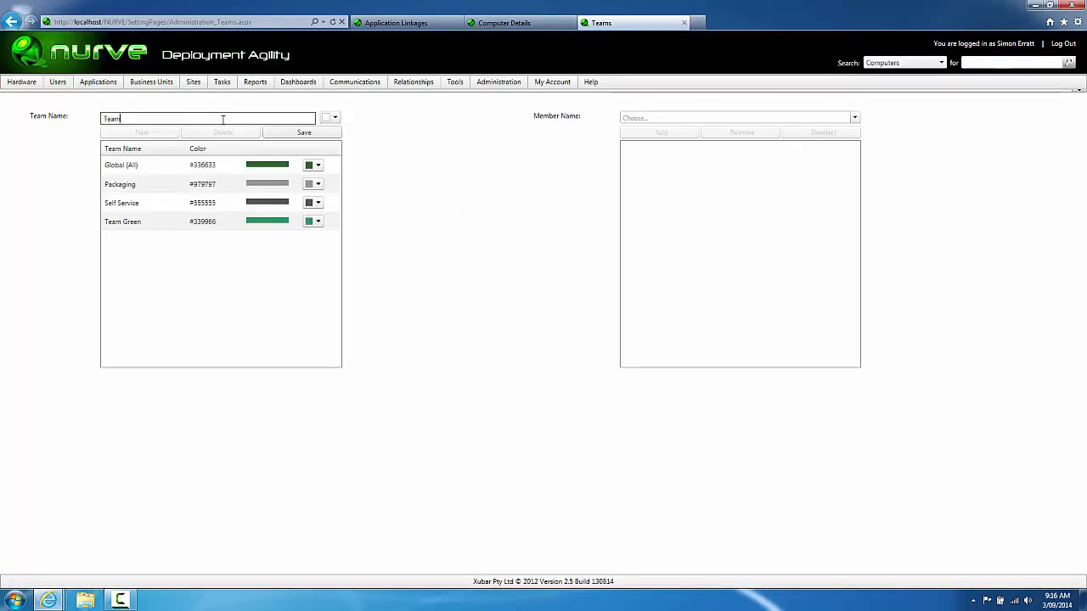
text( Yellow)
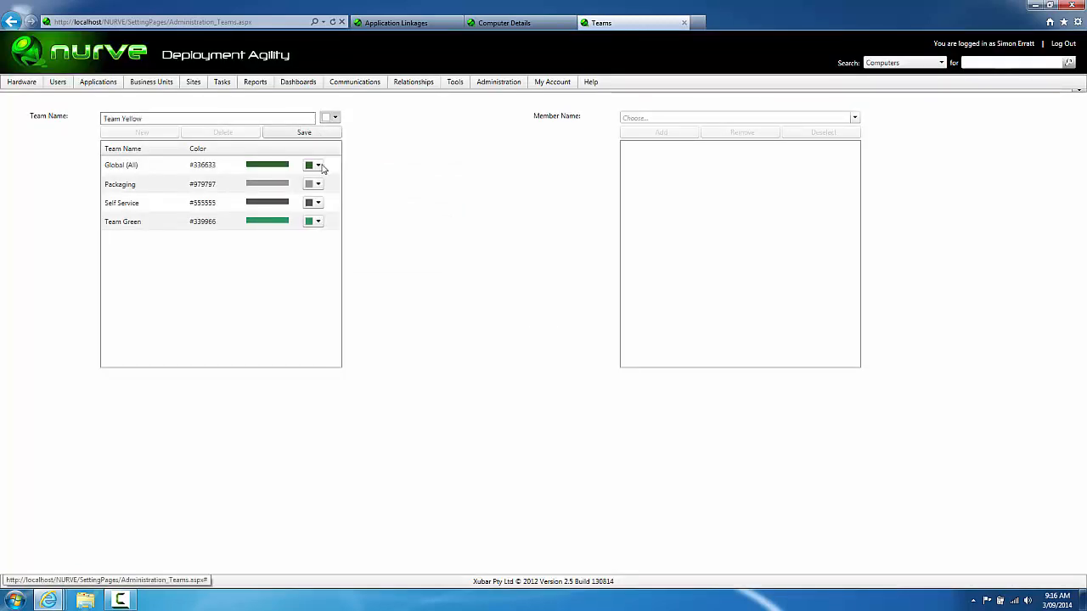
click(324, 194)
click(296, 133)
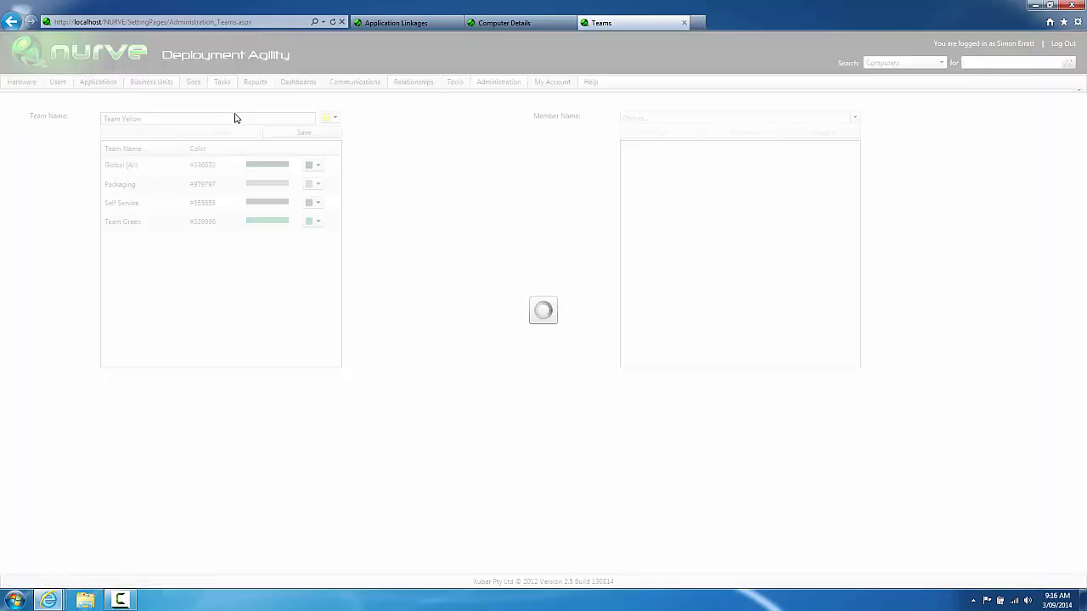
text(Team B)
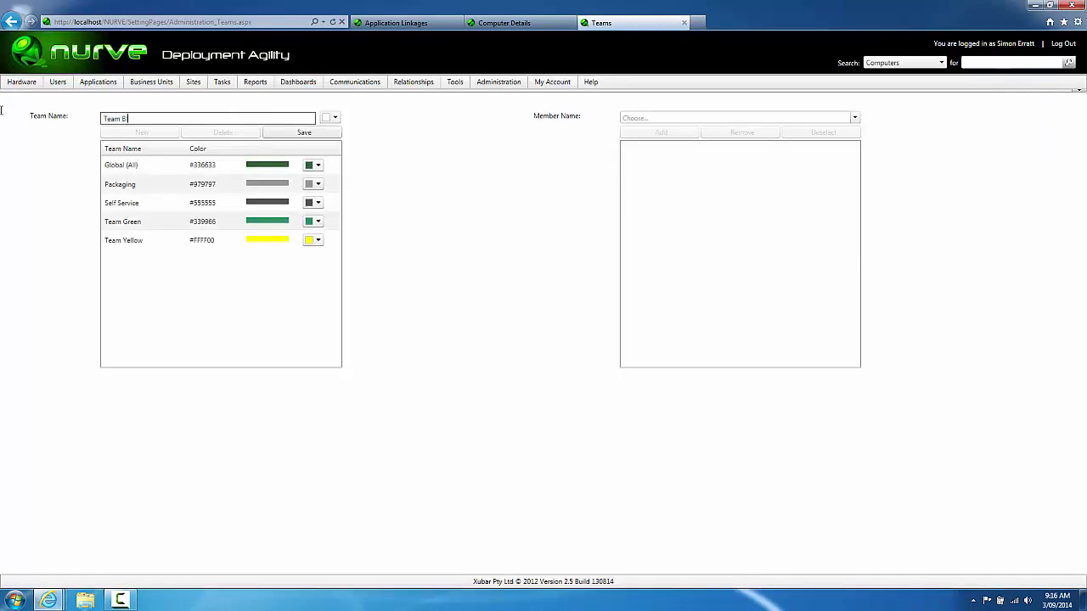
text(lue)
click(333, 119)
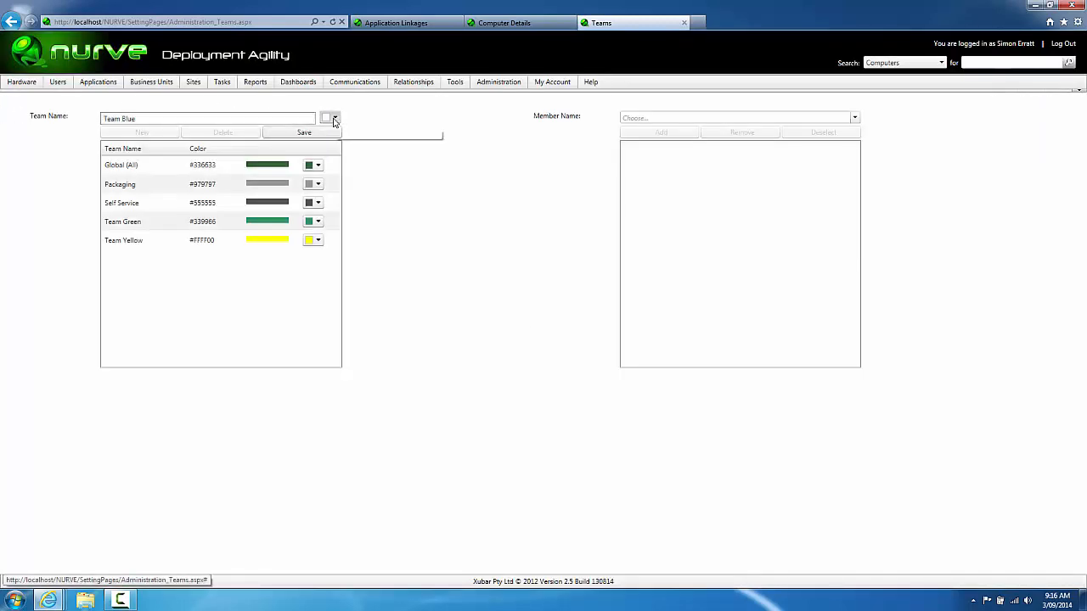
click(457, 209)
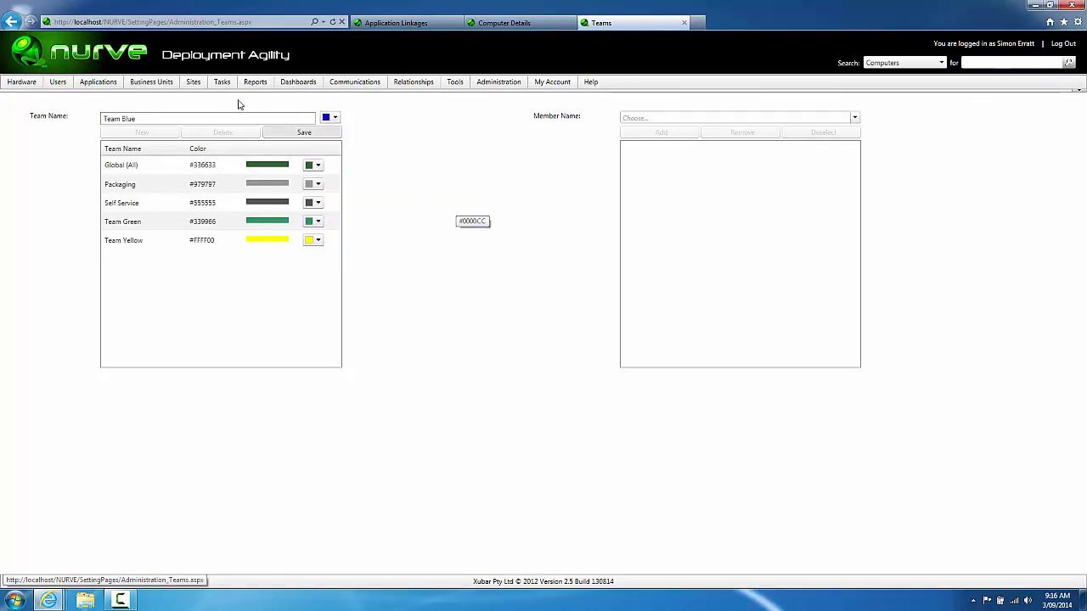
click(270, 133)
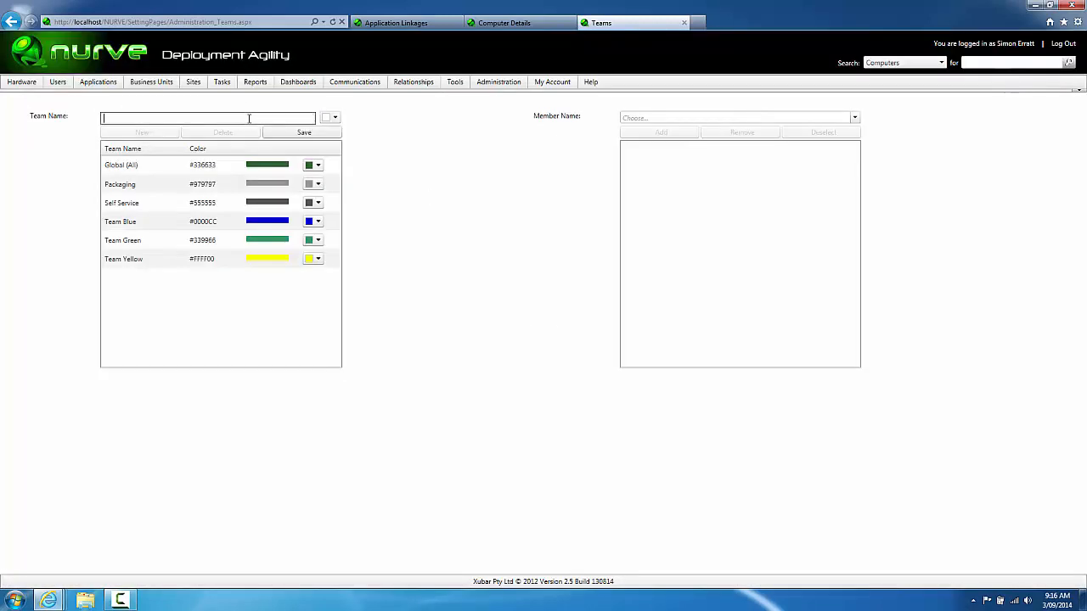
Step: Add Team Red in red and Team Orange in orange
click(249, 119)
text(Team Red)
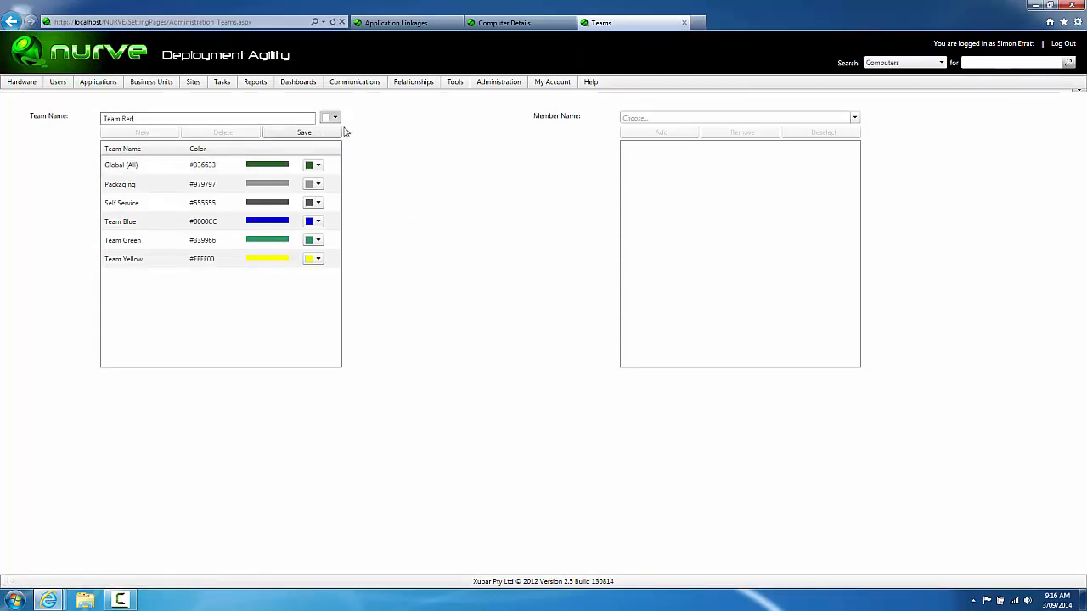
click(336, 120)
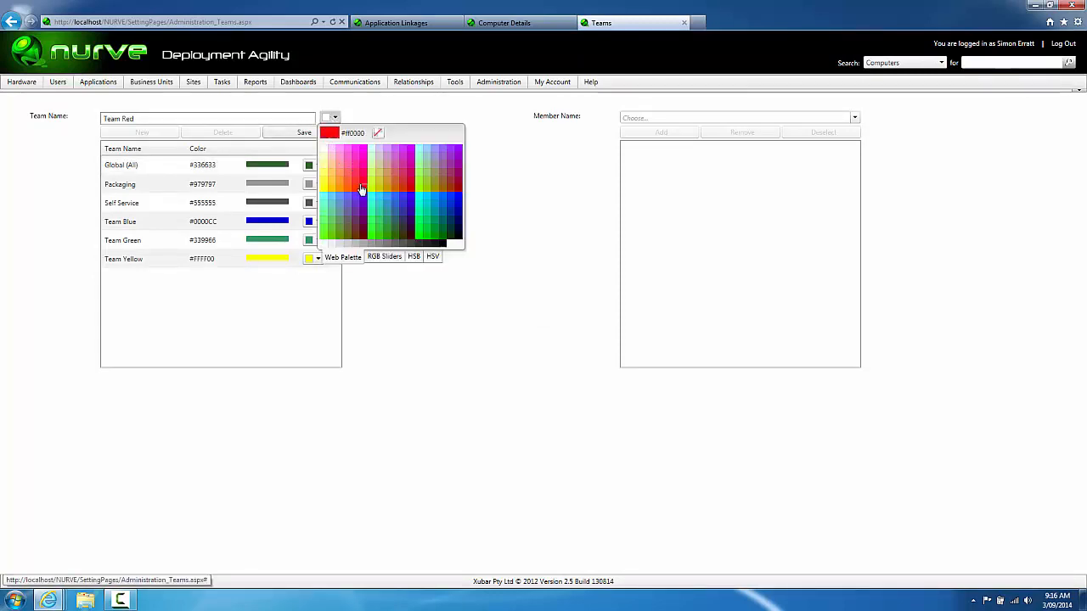
click(356, 177)
click(303, 134)
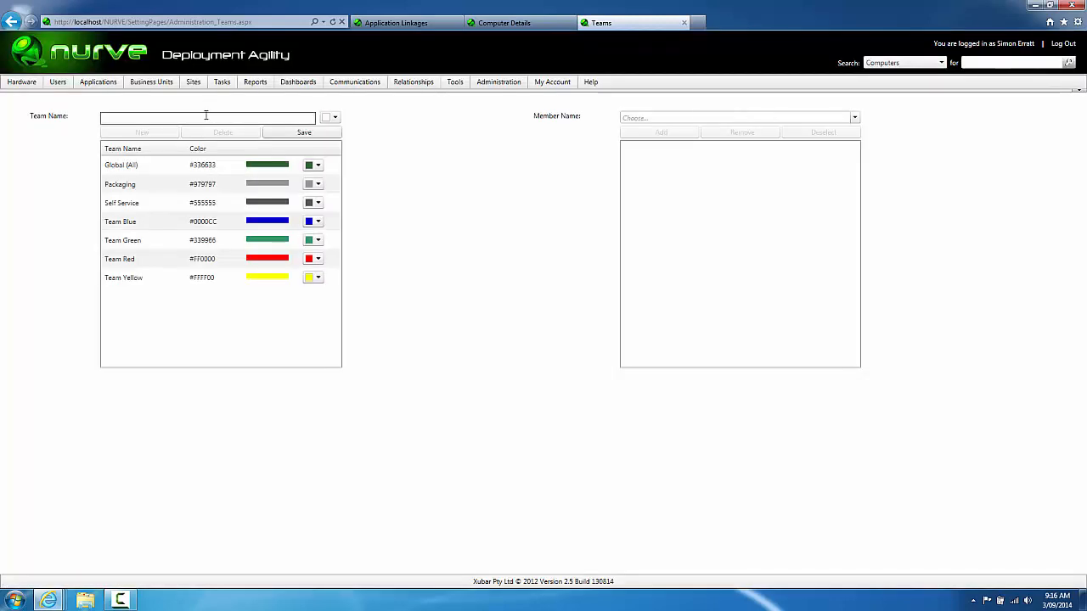
text(Team Orange)
click(335, 118)
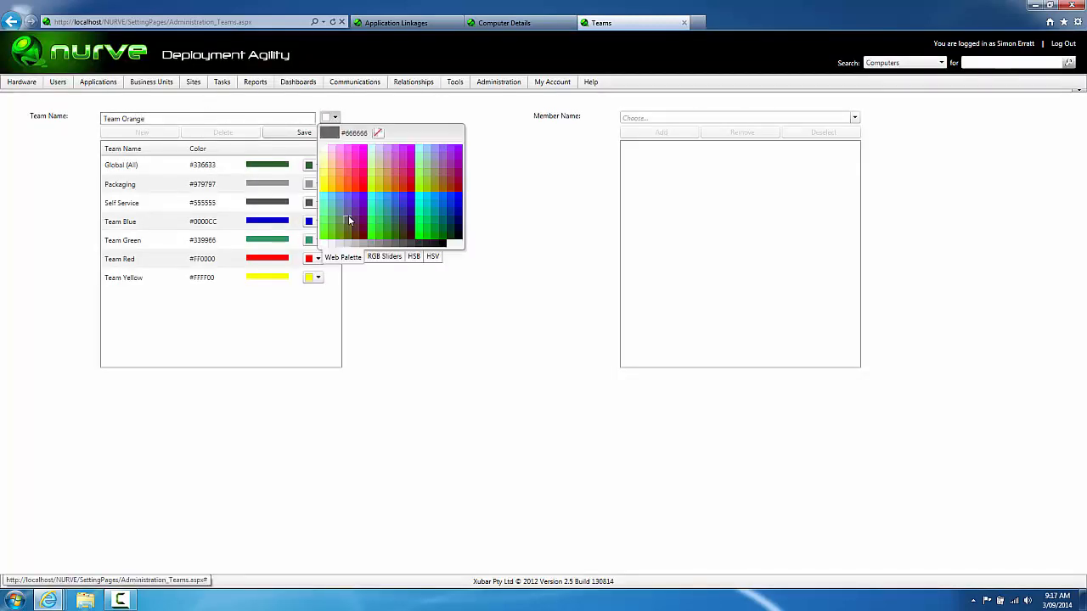
click(347, 182)
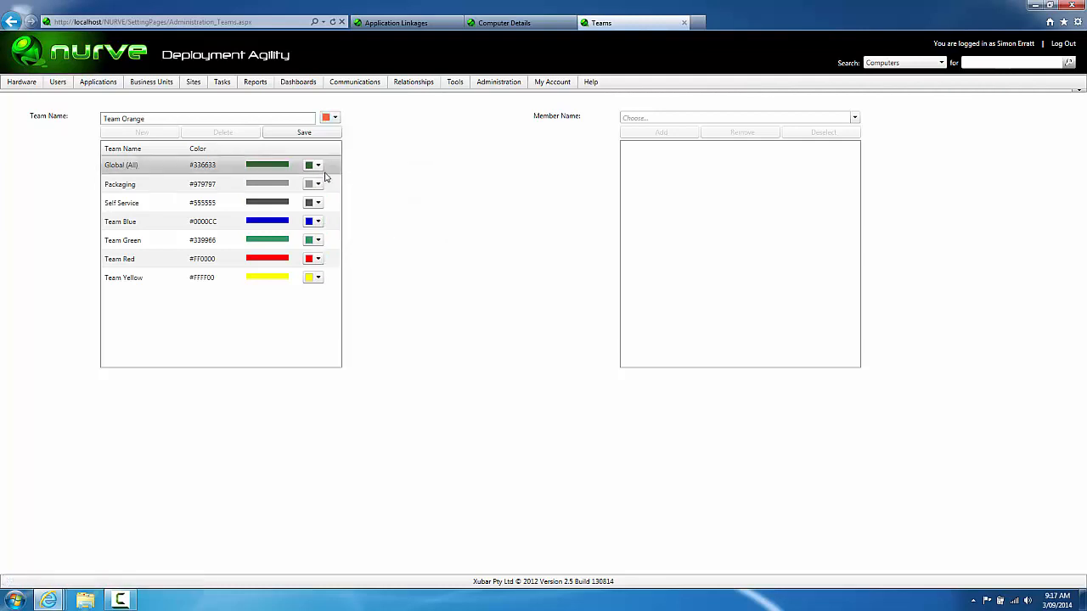
click(303, 134)
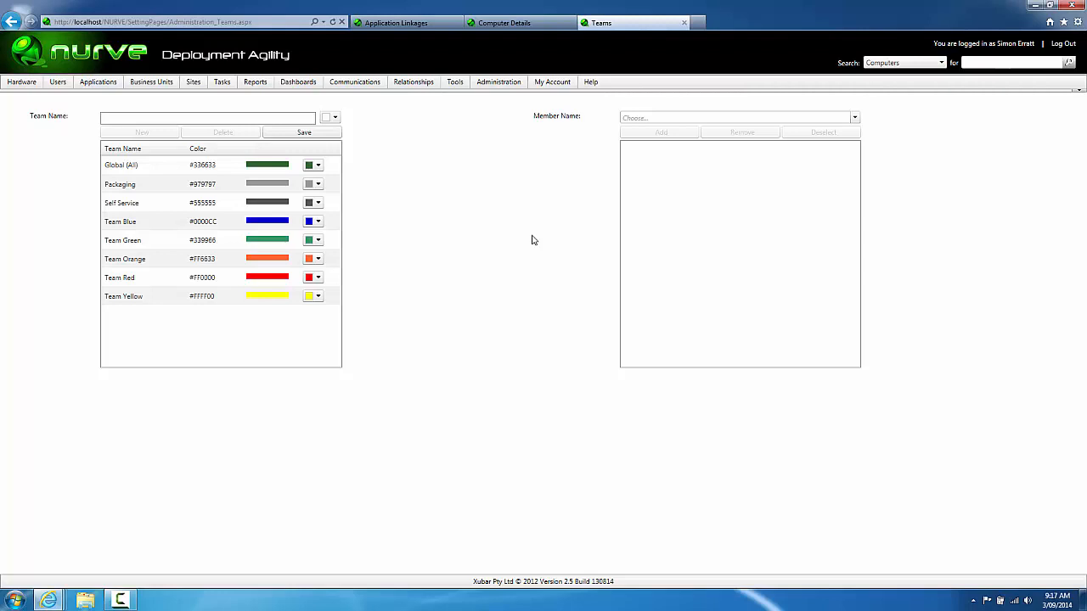
Step: Glance at the Member Name list unchanged, then go to Administration > Users and Security
click(854, 117)
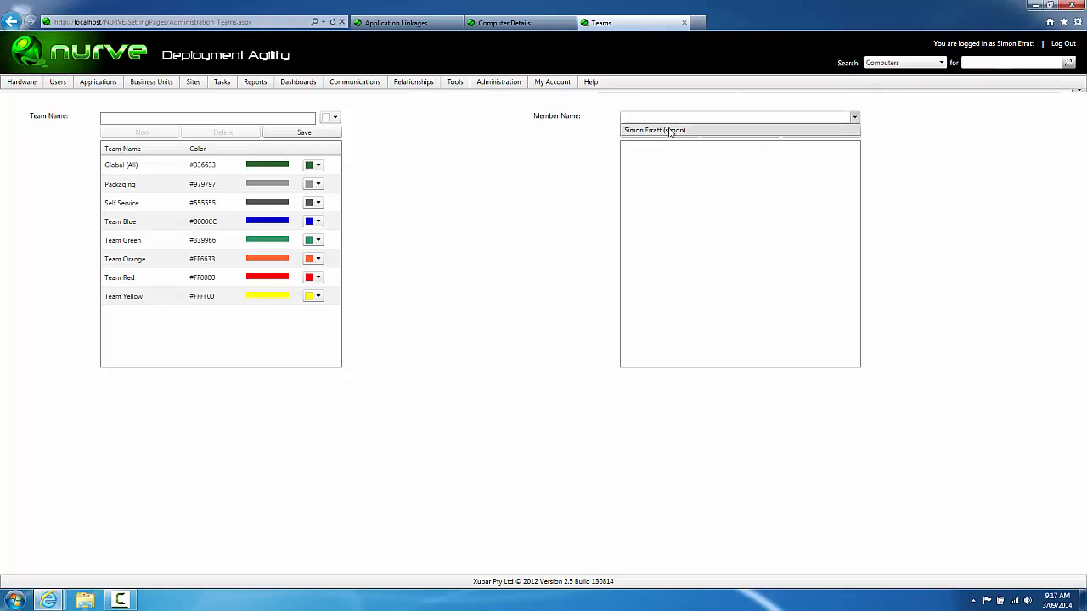
click(535, 177)
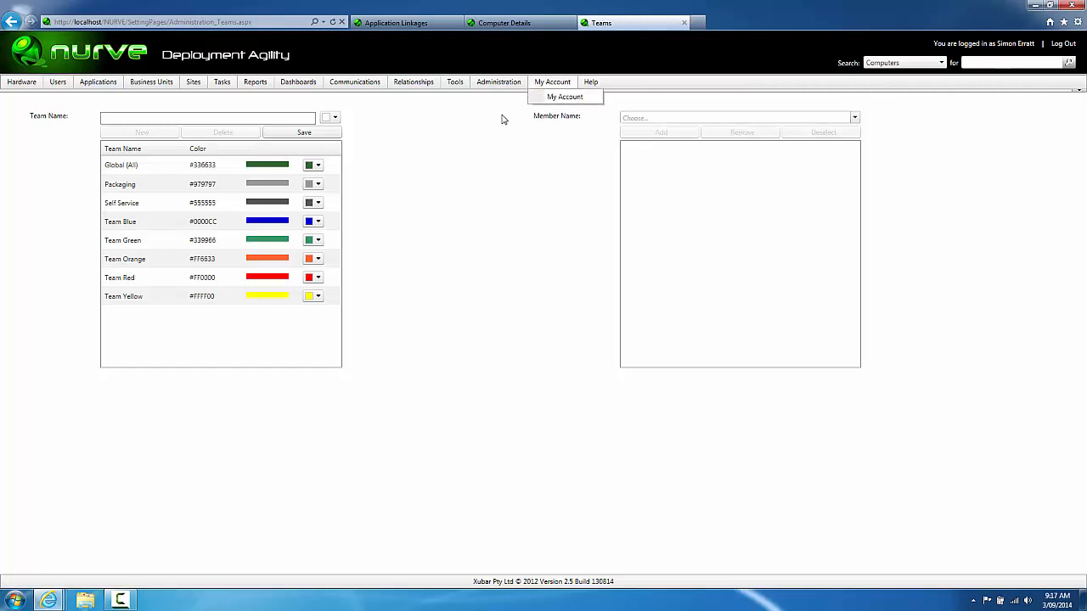
mouse_move(498, 83)
click(515, 190)
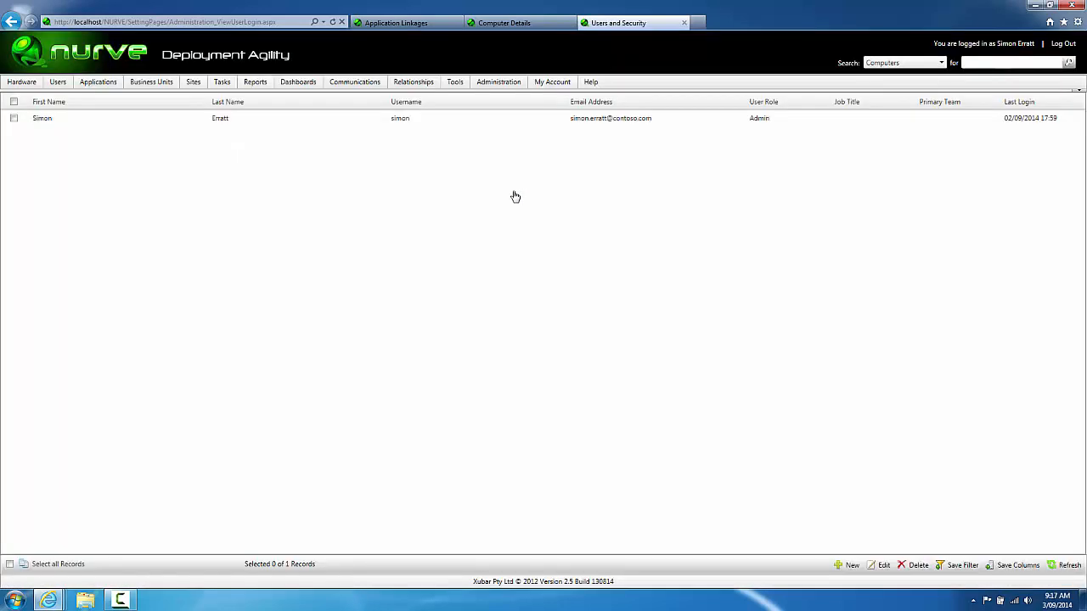
Step: Create a new user, entering their first name, last name, username and e-mail address
click(847, 565)
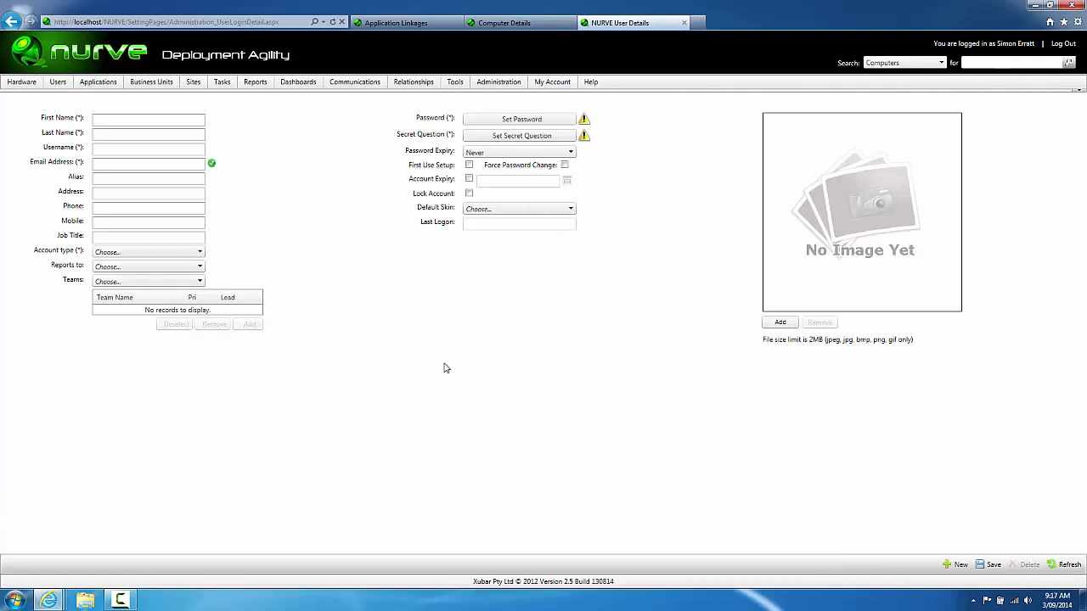
click(165, 124)
text(Bob)
key(Tab)
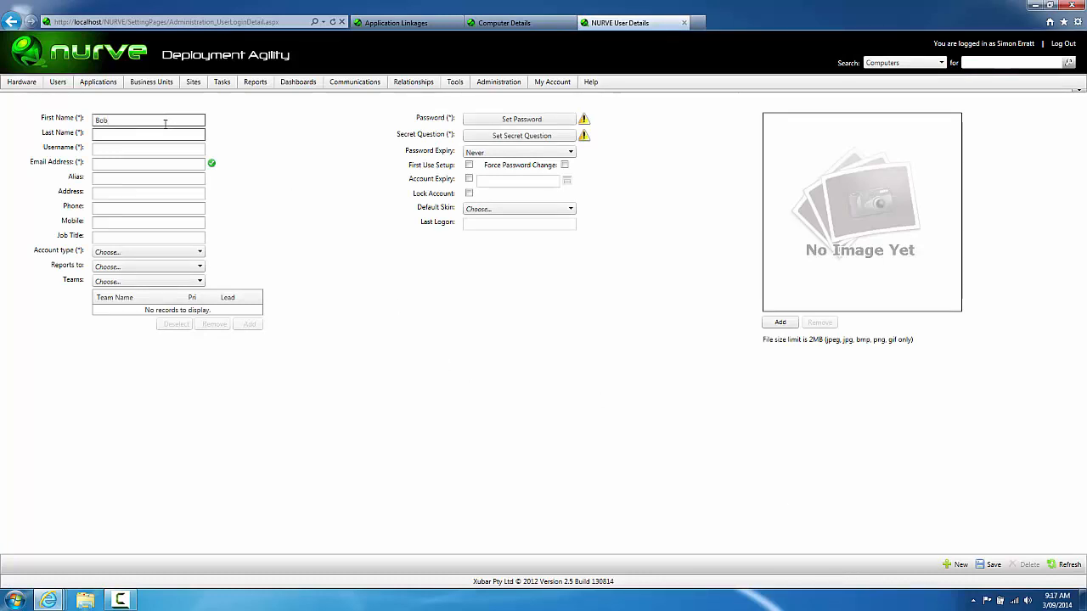
text(Hope)
key(Tab)
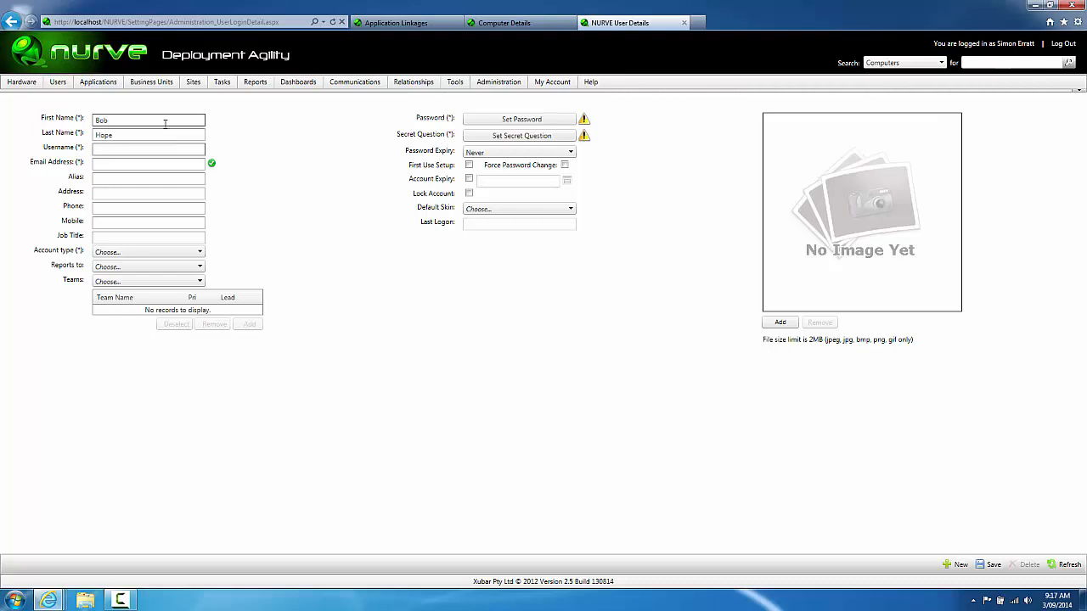
text(bhope)
key(Tab)
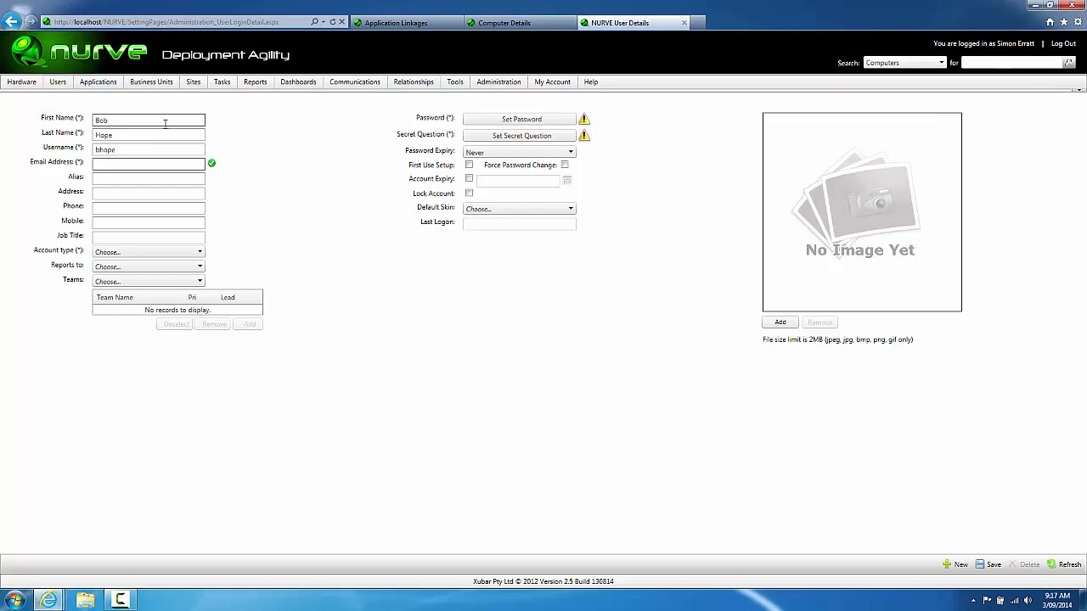
text(bob.hope@contoso.com)
Step: Make the user an Admin and add Team Green with the user as its lead
click(111, 253)
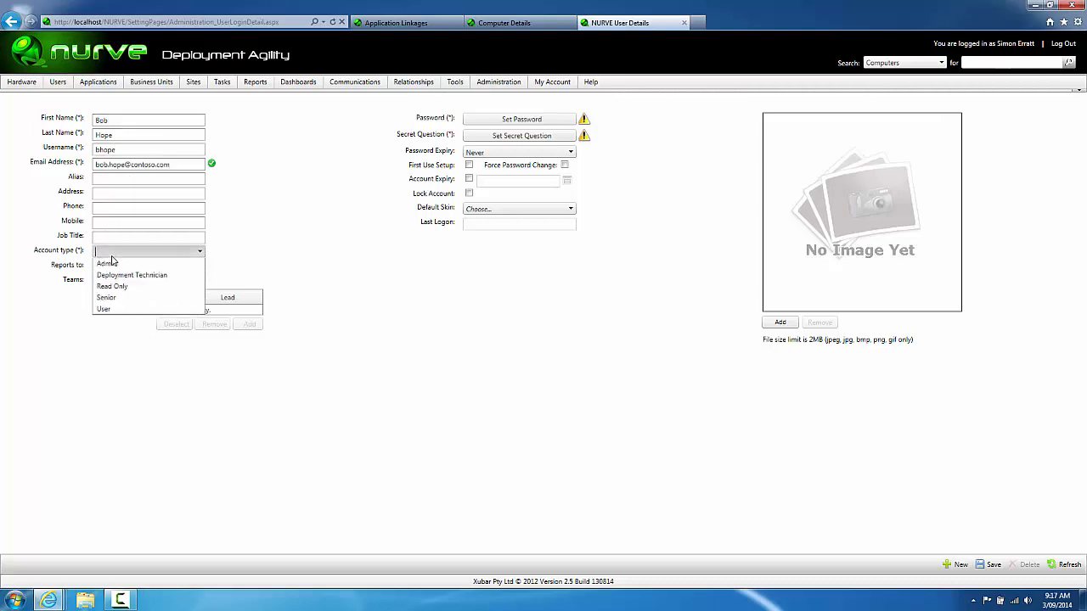
click(194, 265)
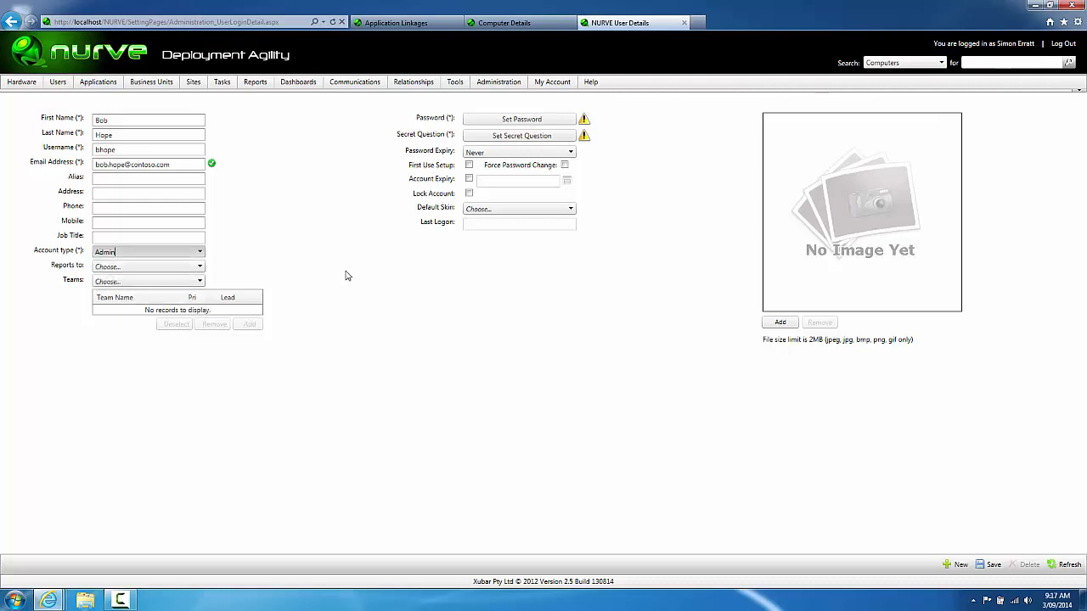
click(200, 282)
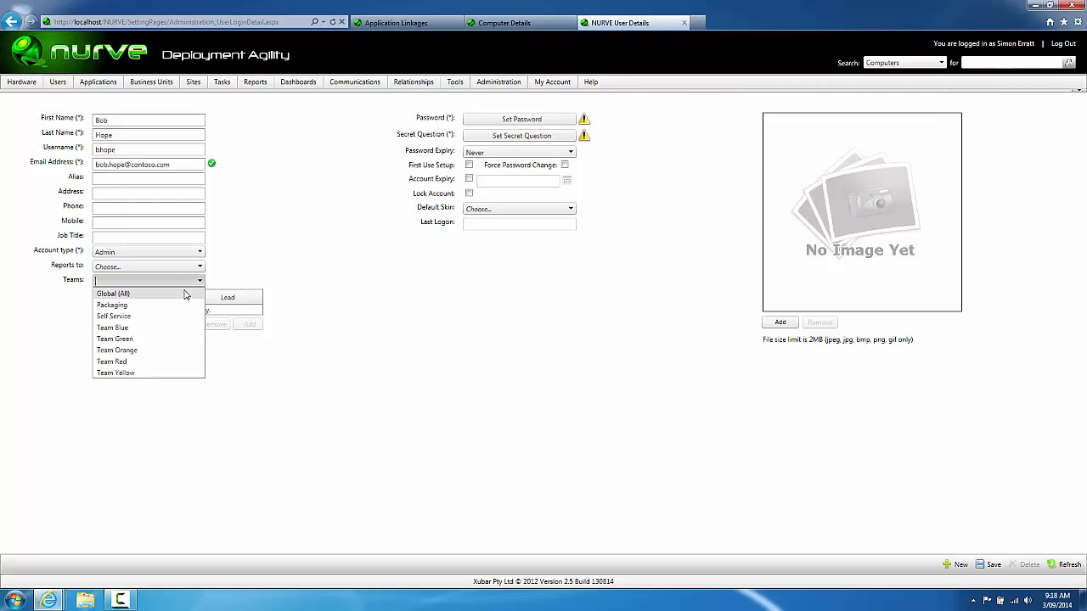
click(161, 340)
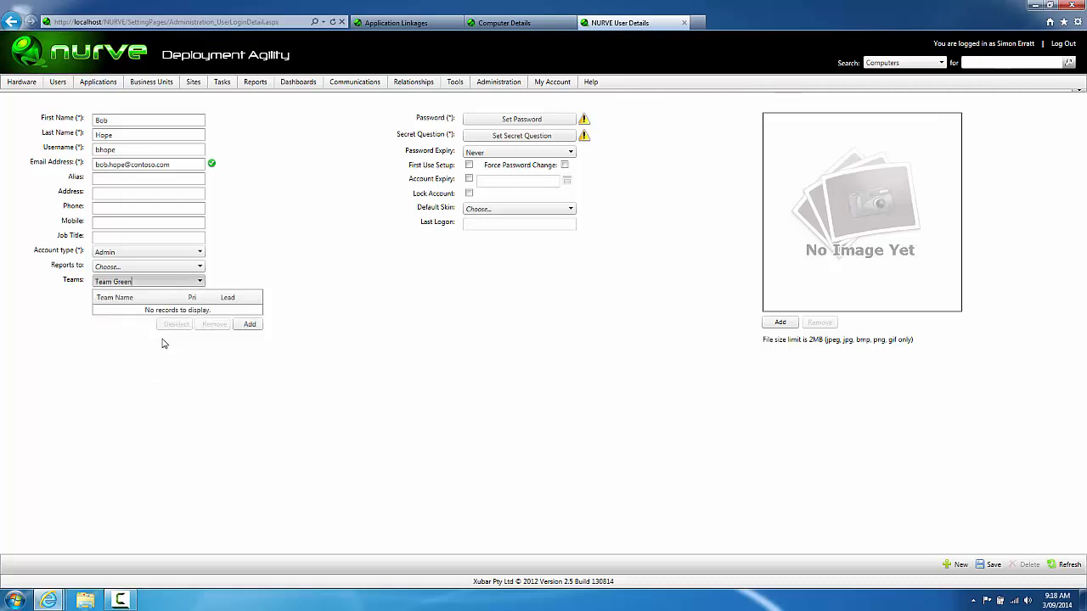
click(254, 325)
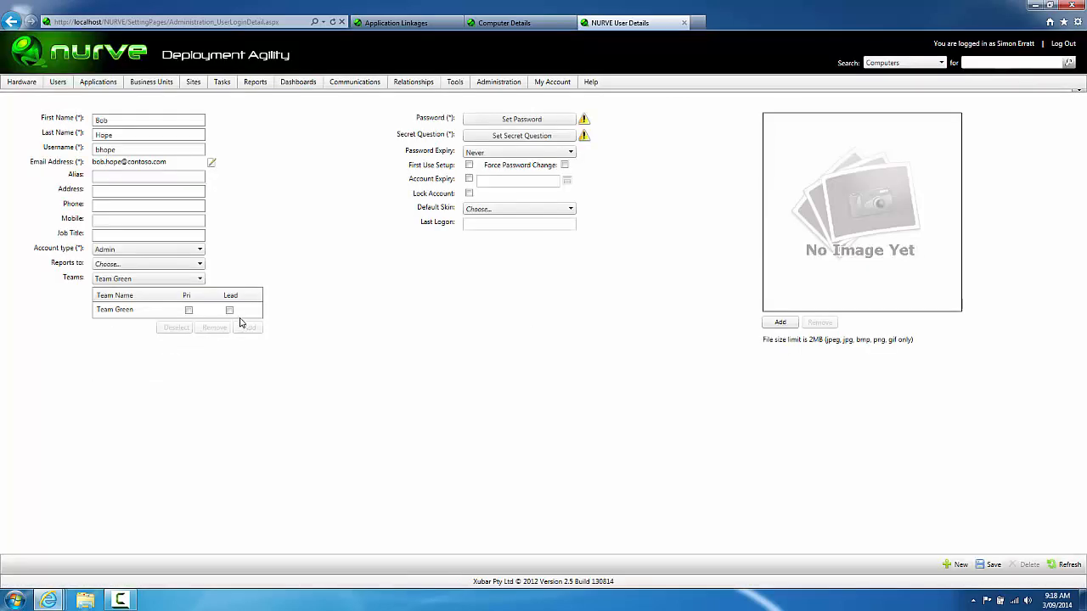
click(229, 311)
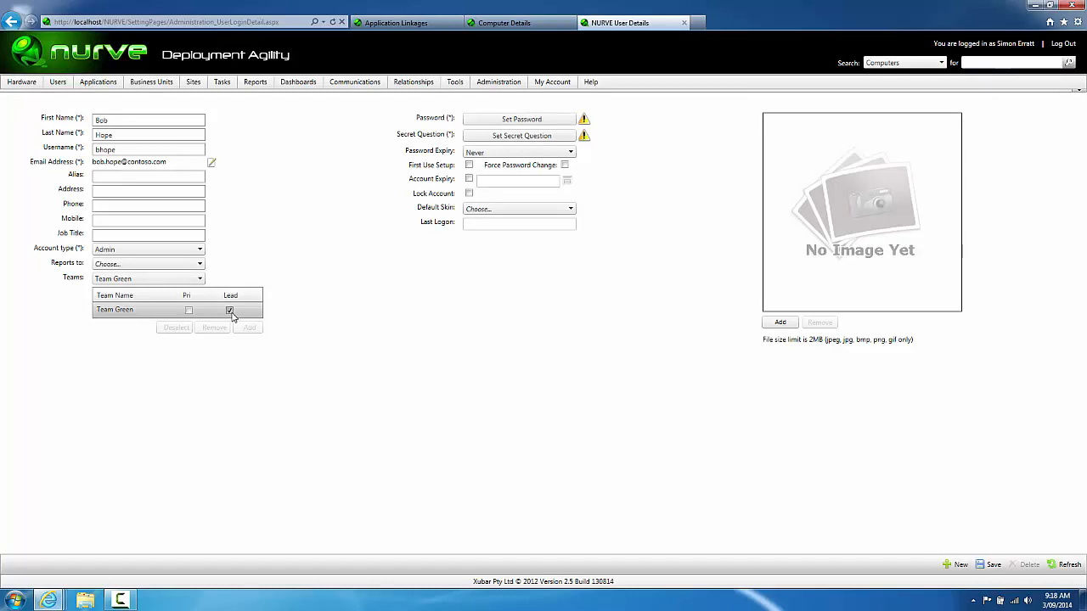
click(200, 279)
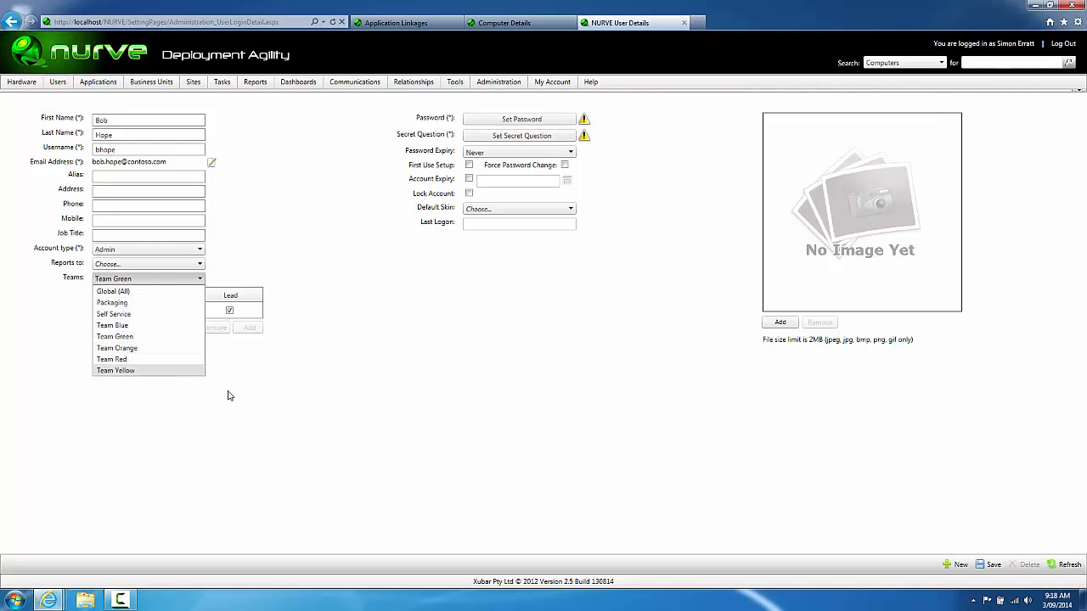
click(371, 433)
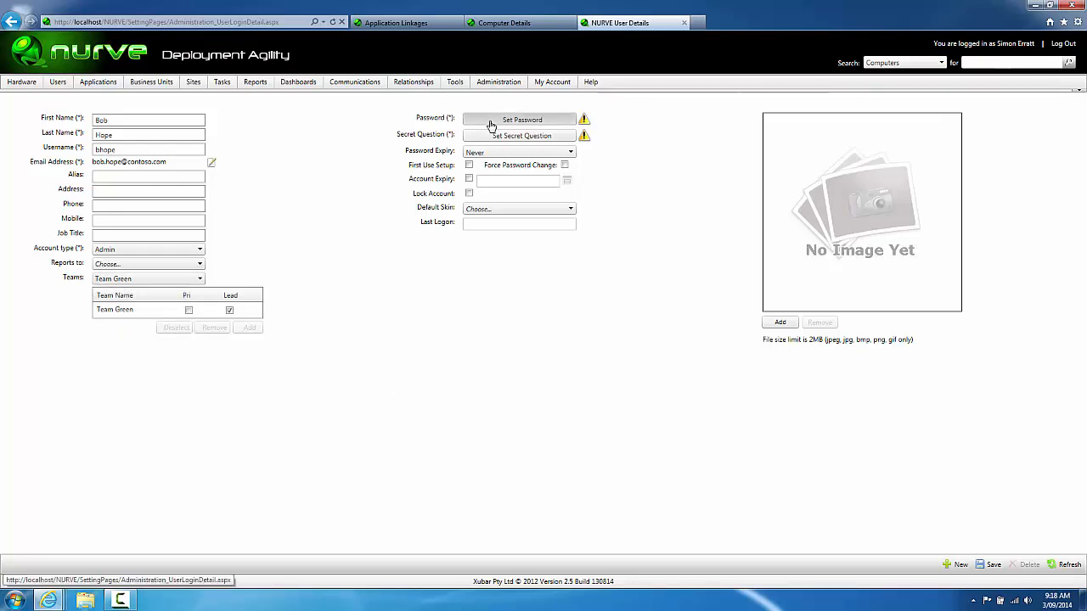
Step: Set and confirm the new user's password
click(490, 123)
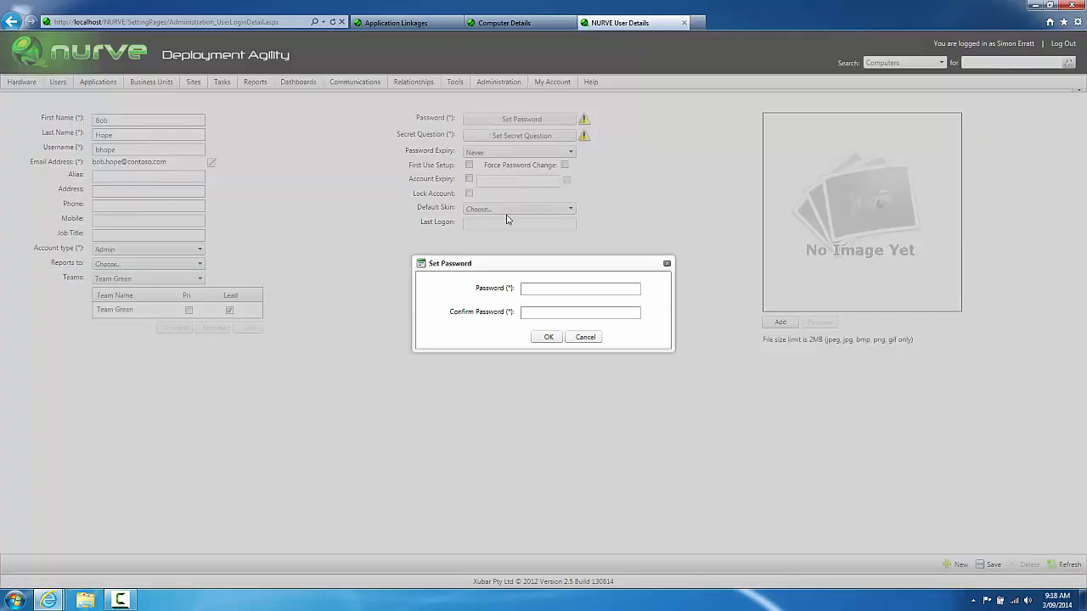
click(530, 288)
text(P@ssw0rd)
key(Tab)
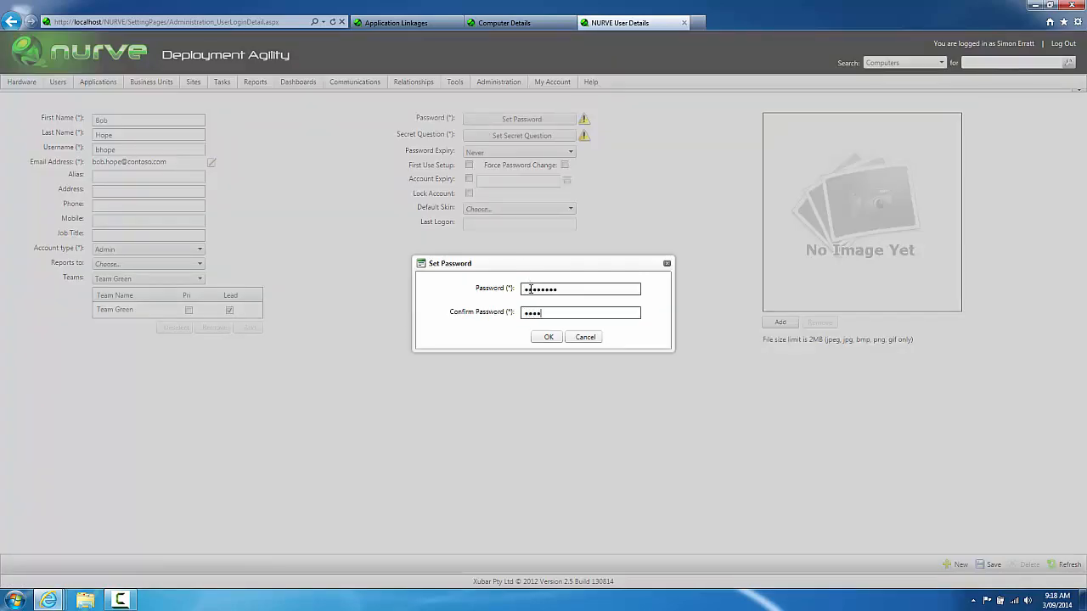
click(544, 340)
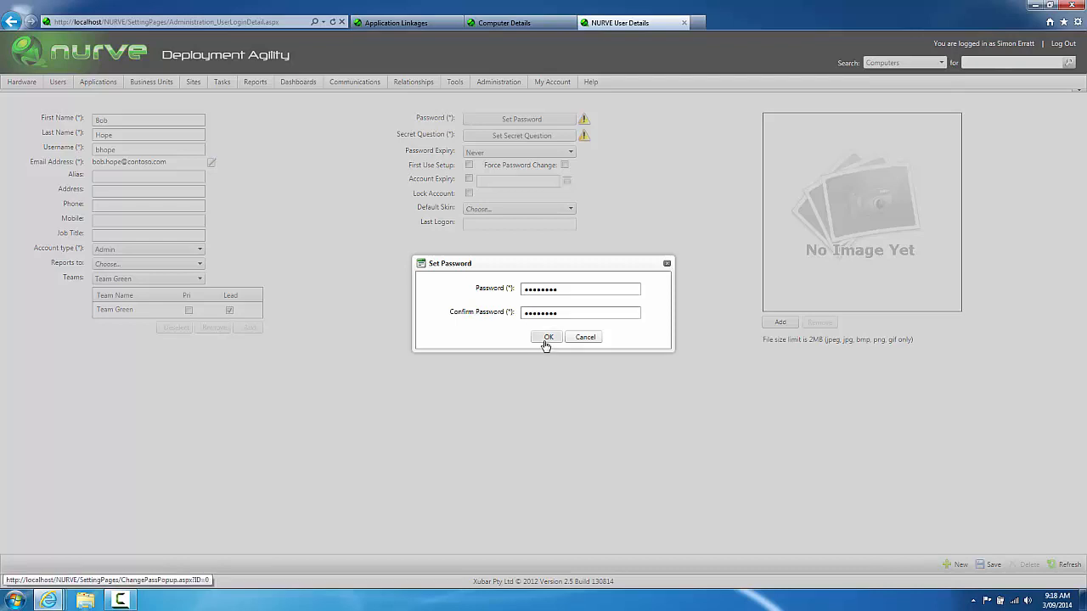
click(545, 338)
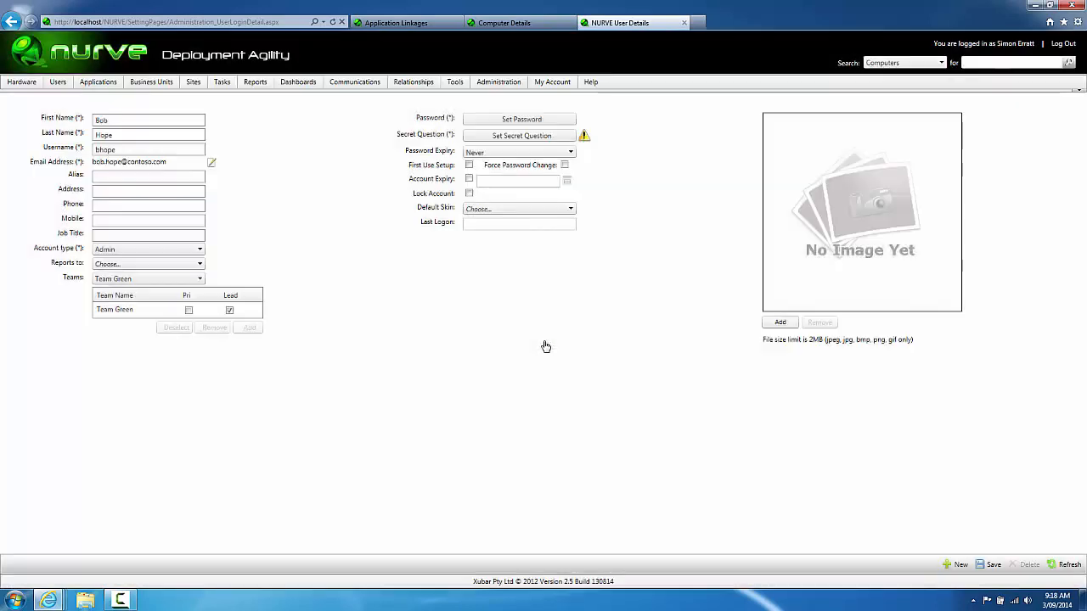
Step: Choose 'What is your favourite city?' as the secret question with an answer, then save the user
click(482, 142)
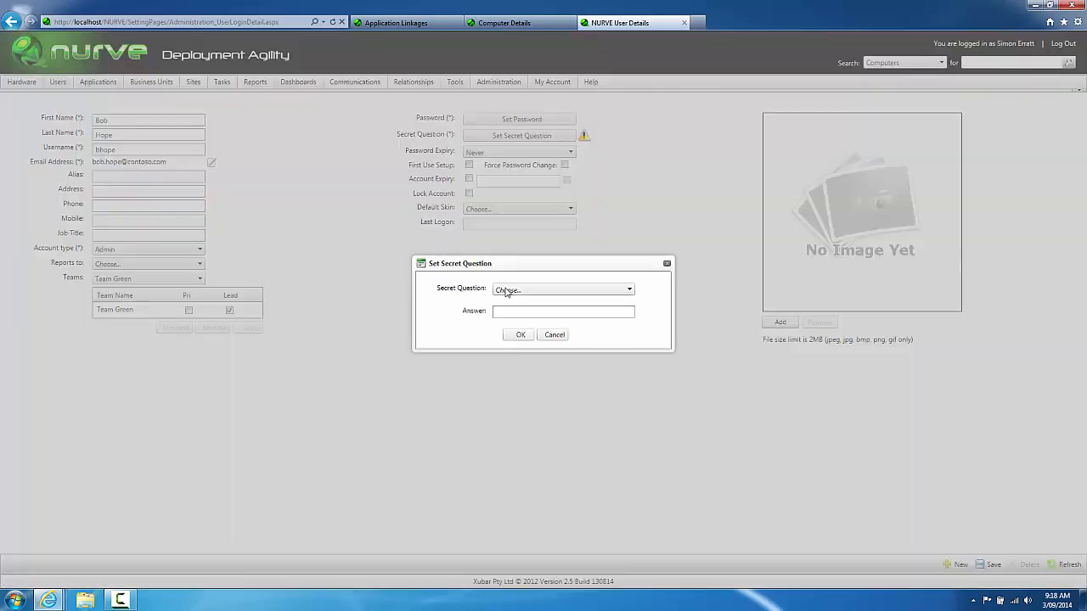
click(506, 291)
click(507, 307)
click(506, 311)
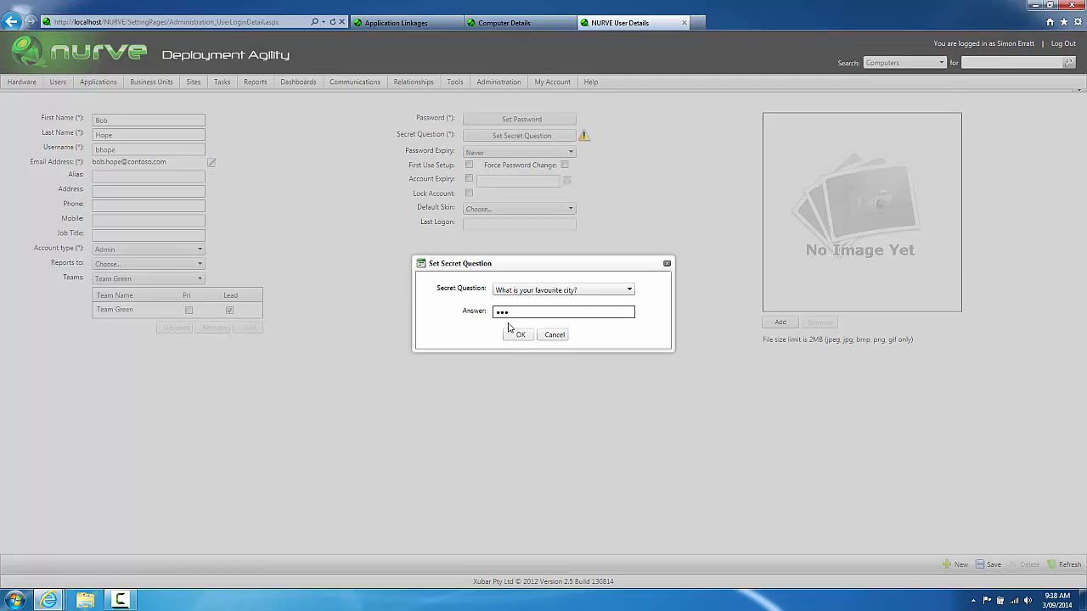
click(514, 334)
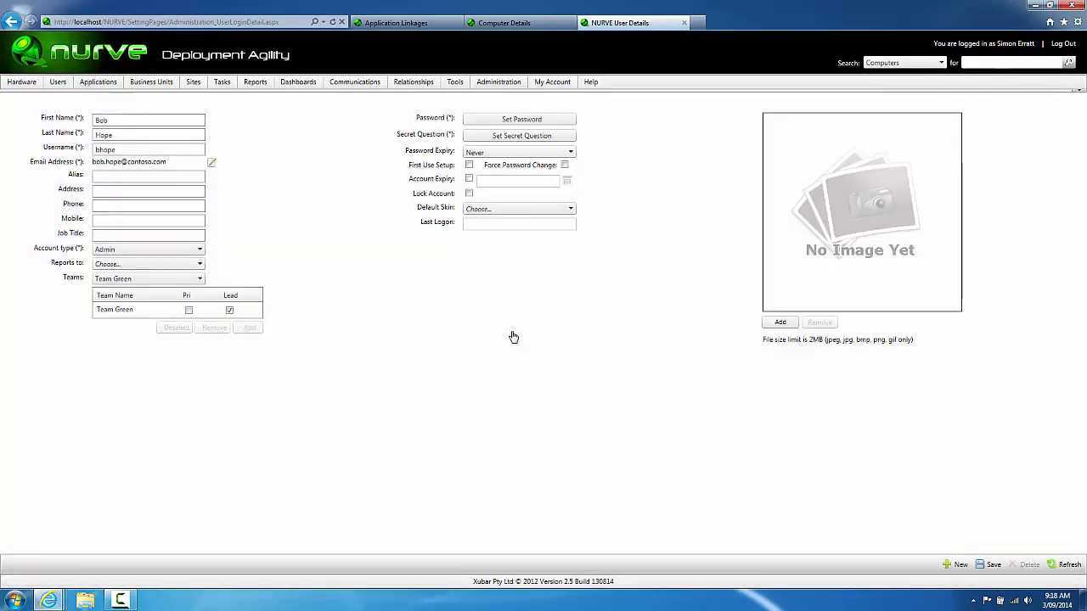
click(986, 564)
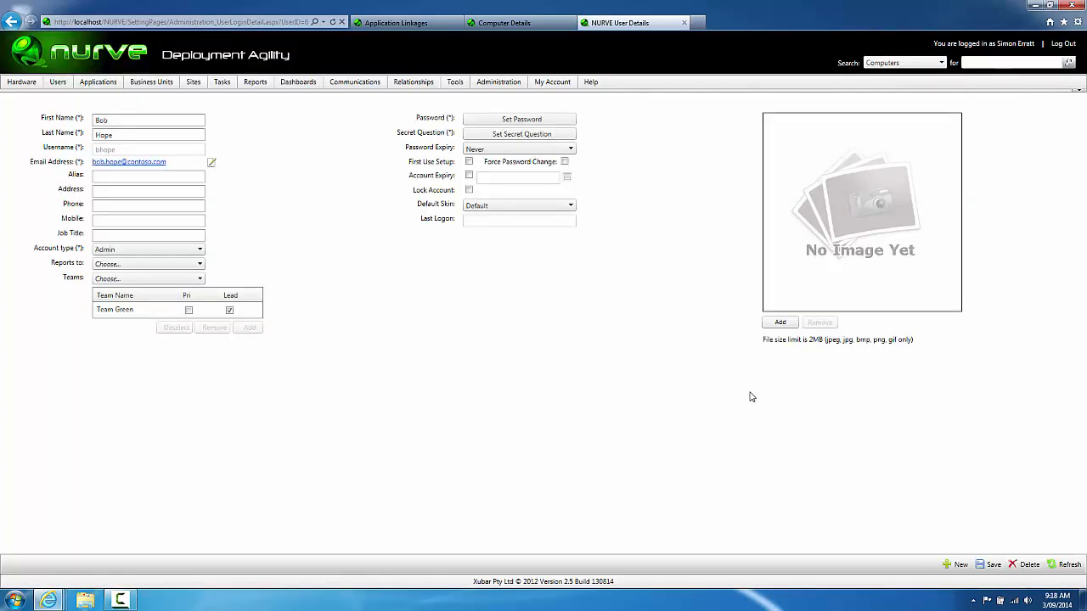
Step: Give the user the photo bh.png from Pictures and the alias 'Funny Man', then save
click(779, 321)
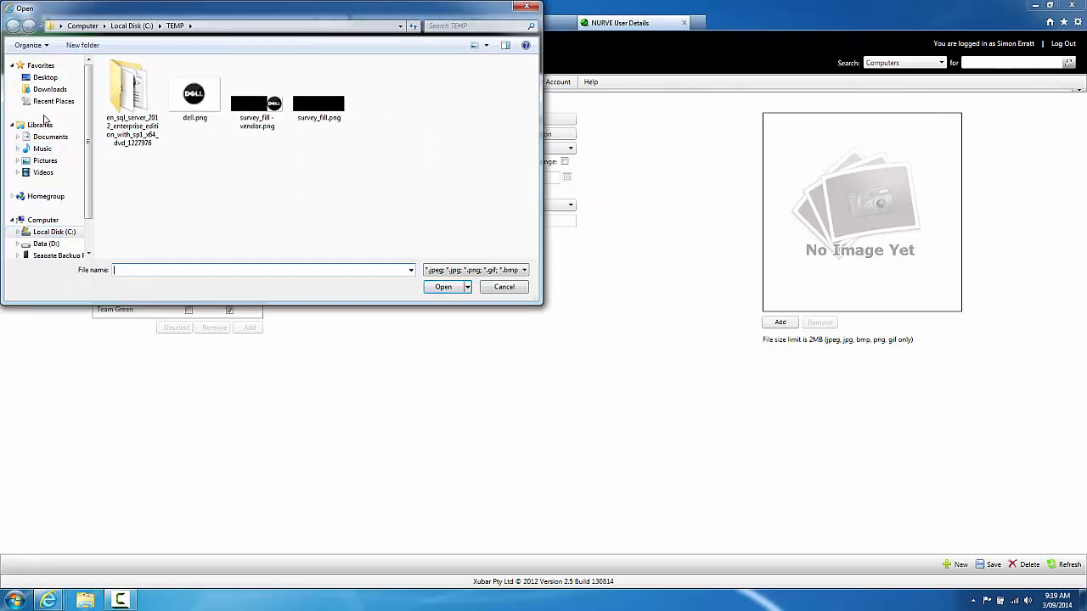
click(48, 160)
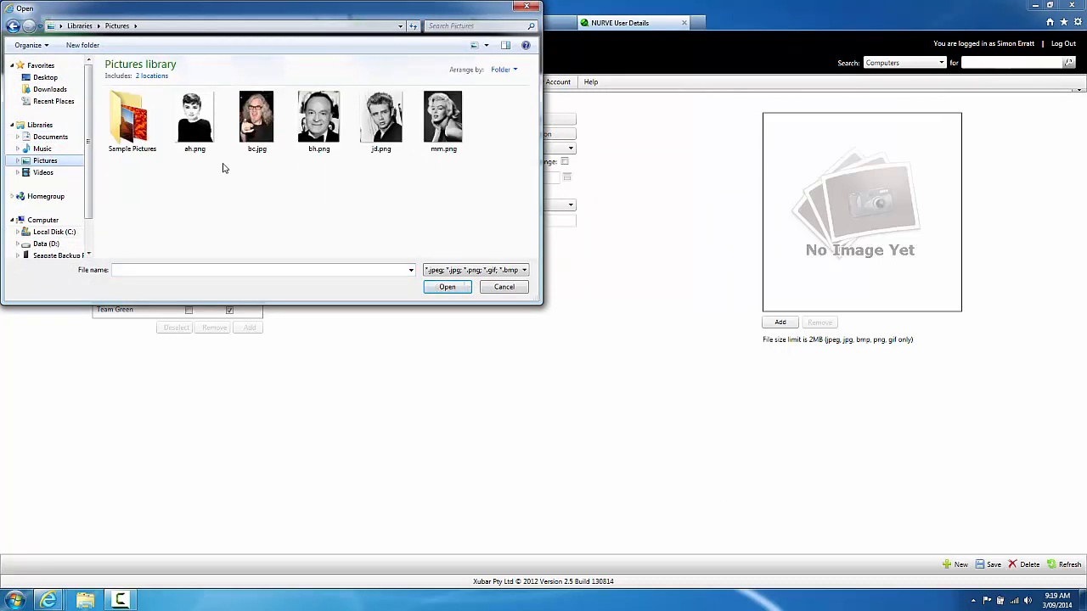
click(318, 119)
click(446, 286)
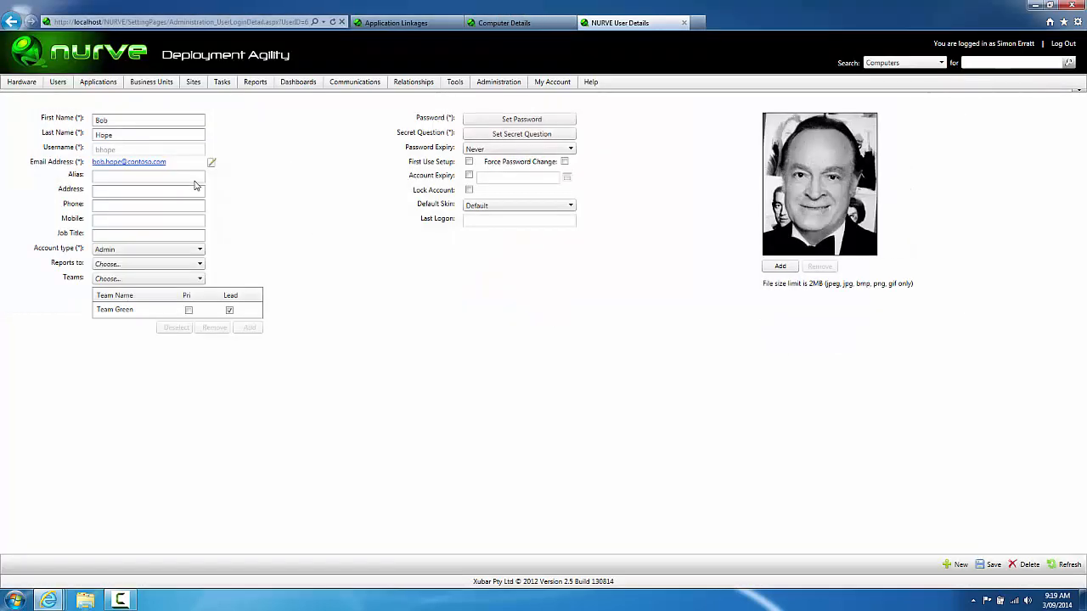
click(162, 177)
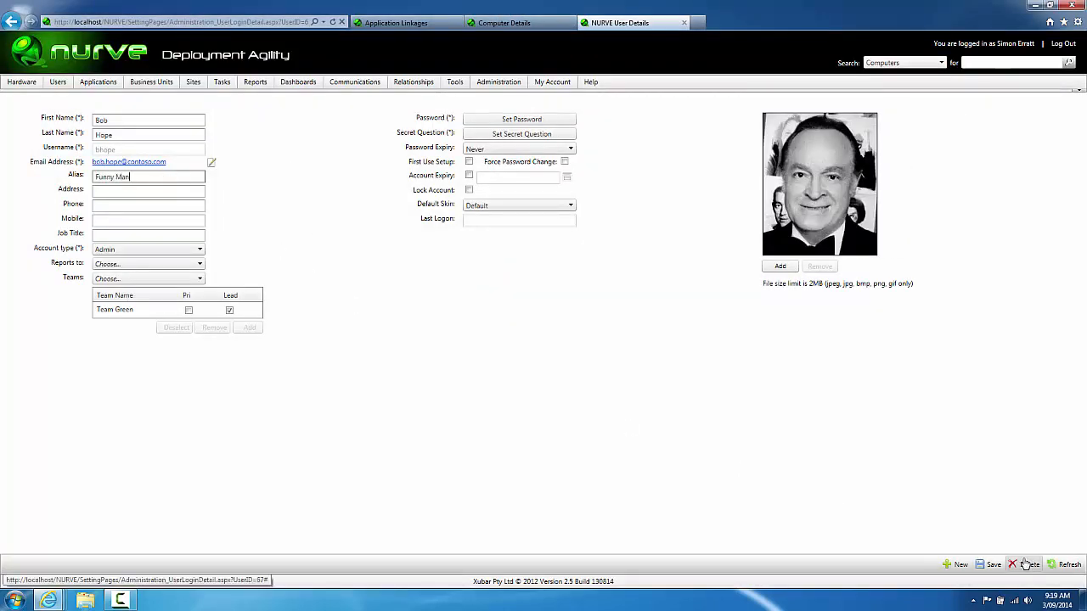
click(990, 564)
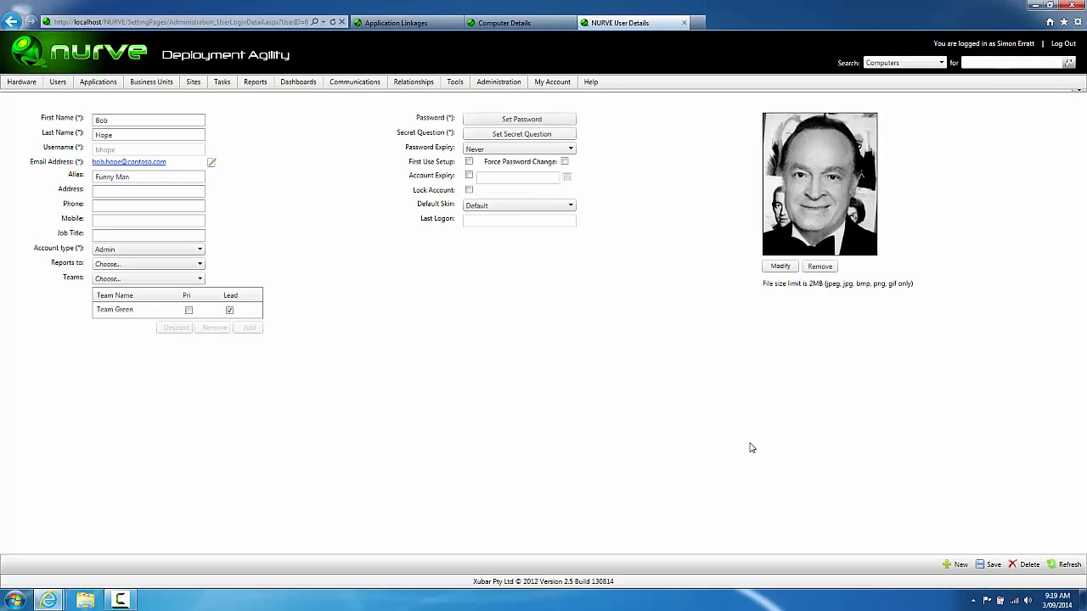
Step: Bring up the Global Dashboard with its team tiles
click(122, 601)
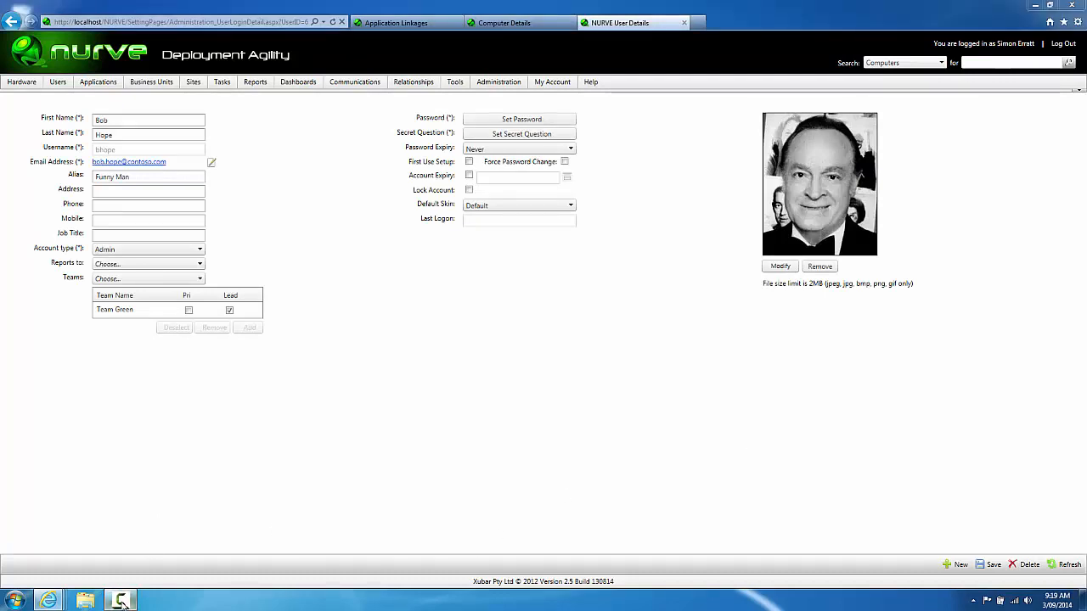
click(1030, 555)
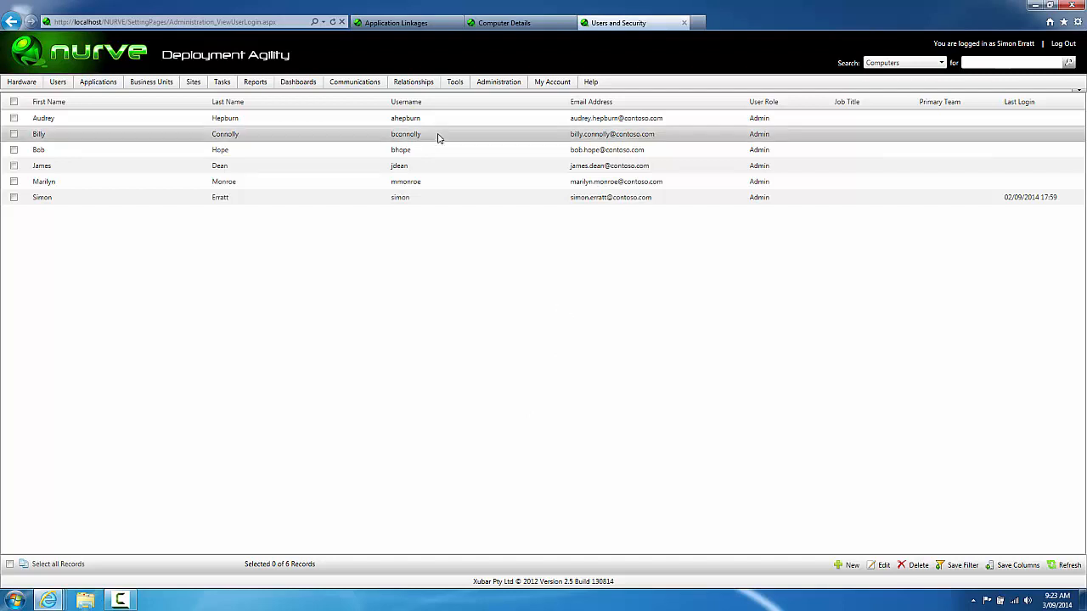
mouse_move(310, 82)
click(319, 109)
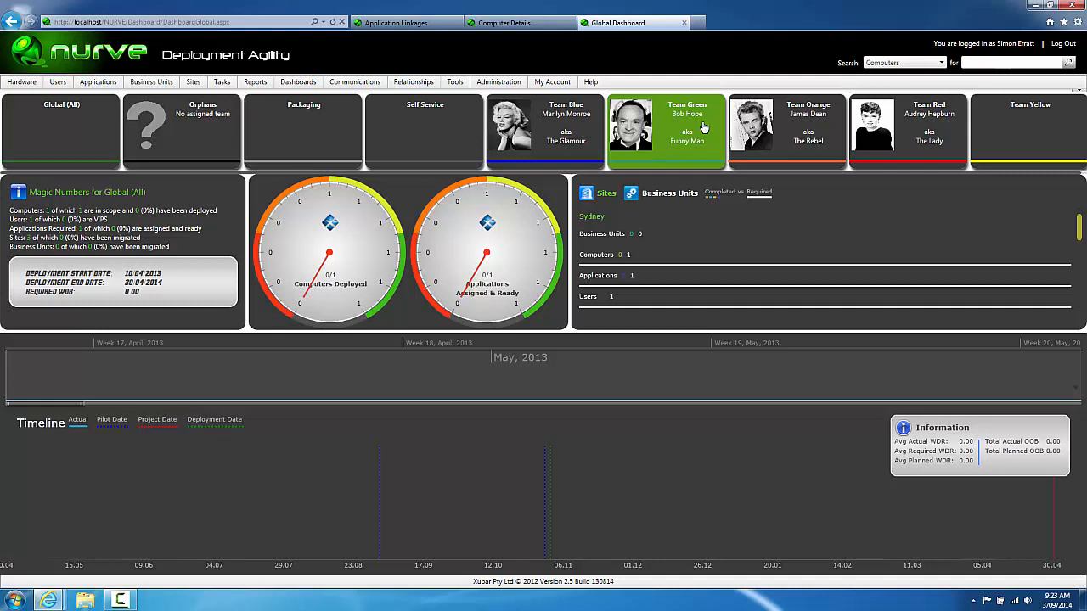
Step: Compare Team Blue's dashboard figures with Global (All), then return to Computer Details
click(564, 136)
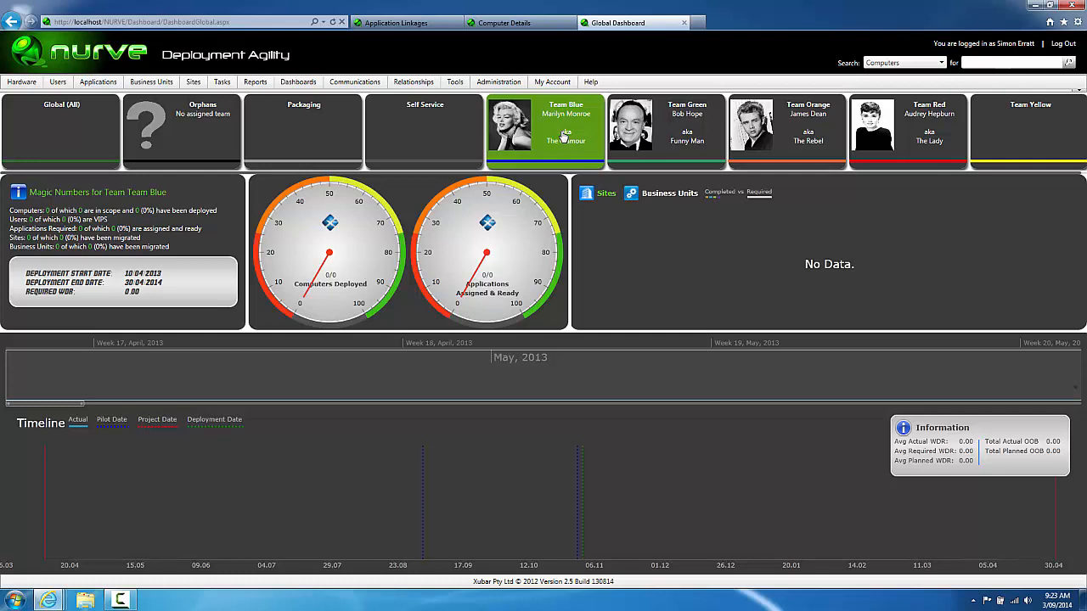
click(50, 142)
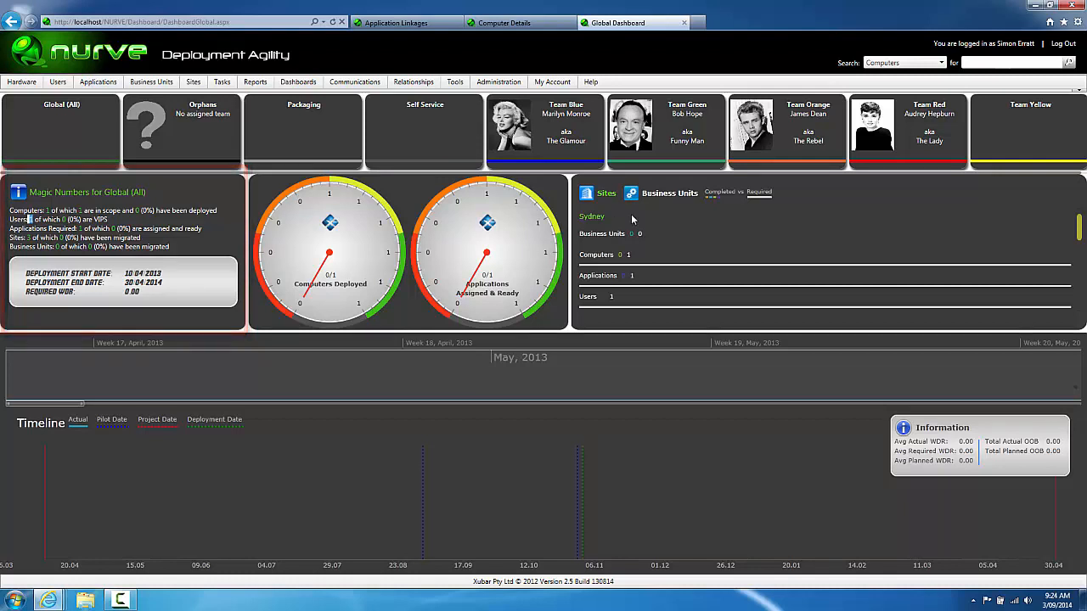
click(560, 130)
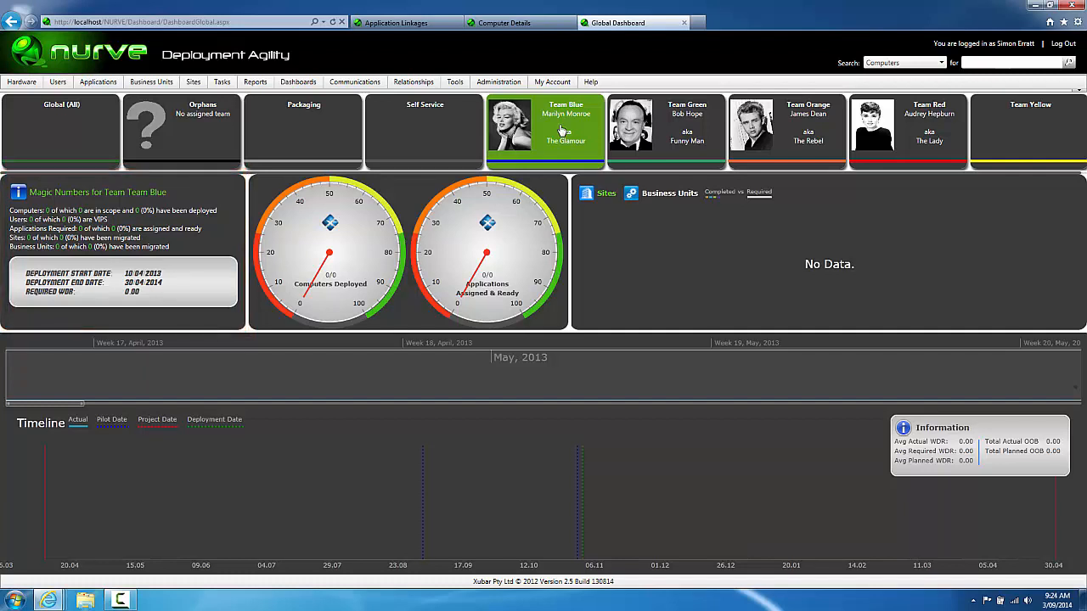
click(526, 26)
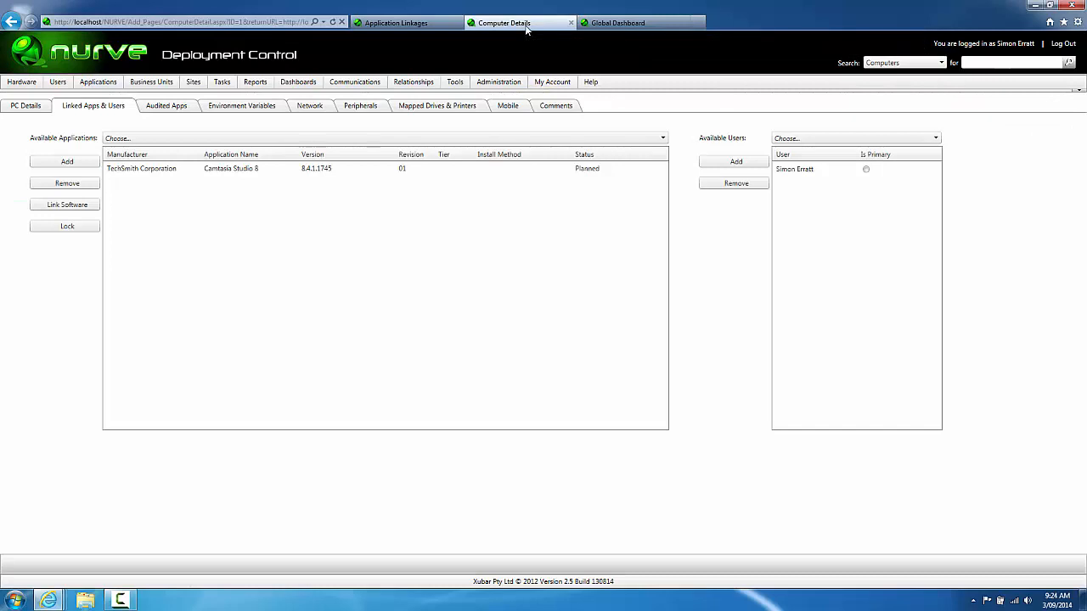
Step: From the All Computers list, change FRIDGE's status to begin a deployment schedule
click(28, 96)
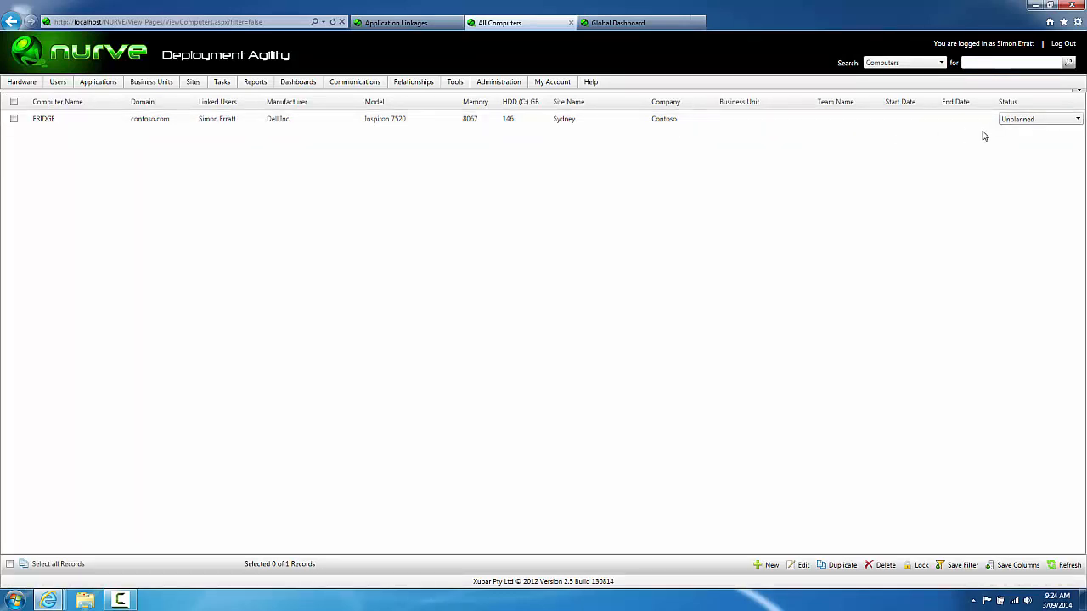
click(1016, 120)
click(1018, 146)
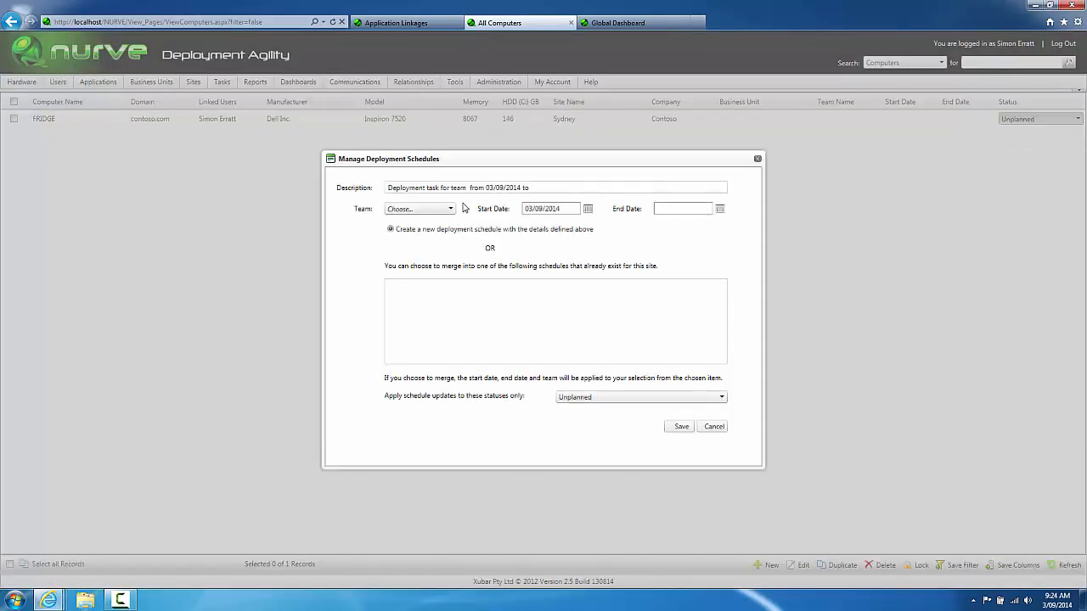
Step: Find the schedule's team list empty, cancel the schedule, and go to the Teams page
click(451, 210)
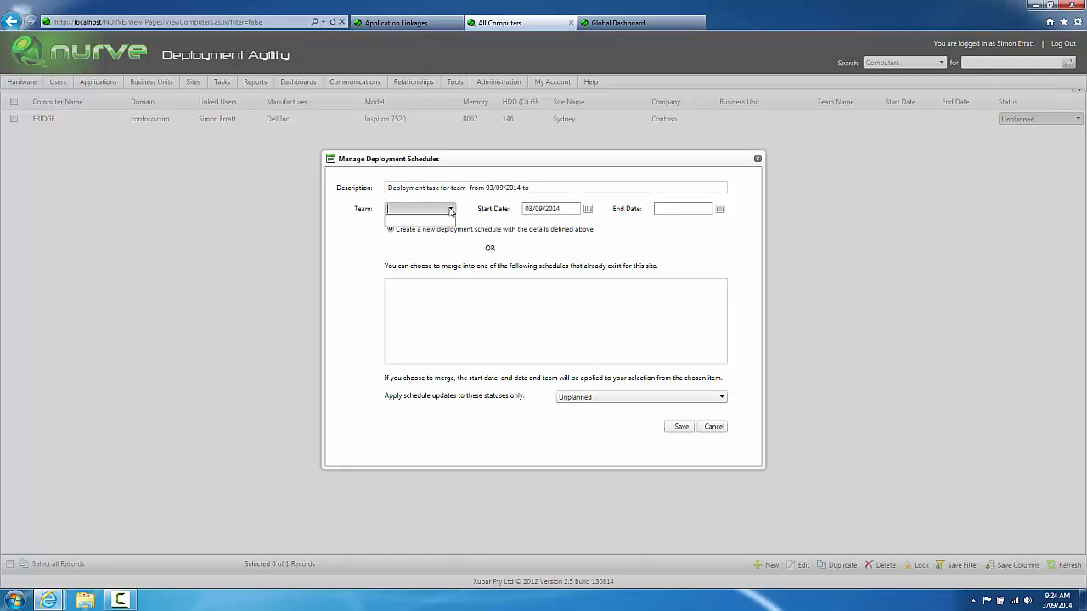
click(718, 238)
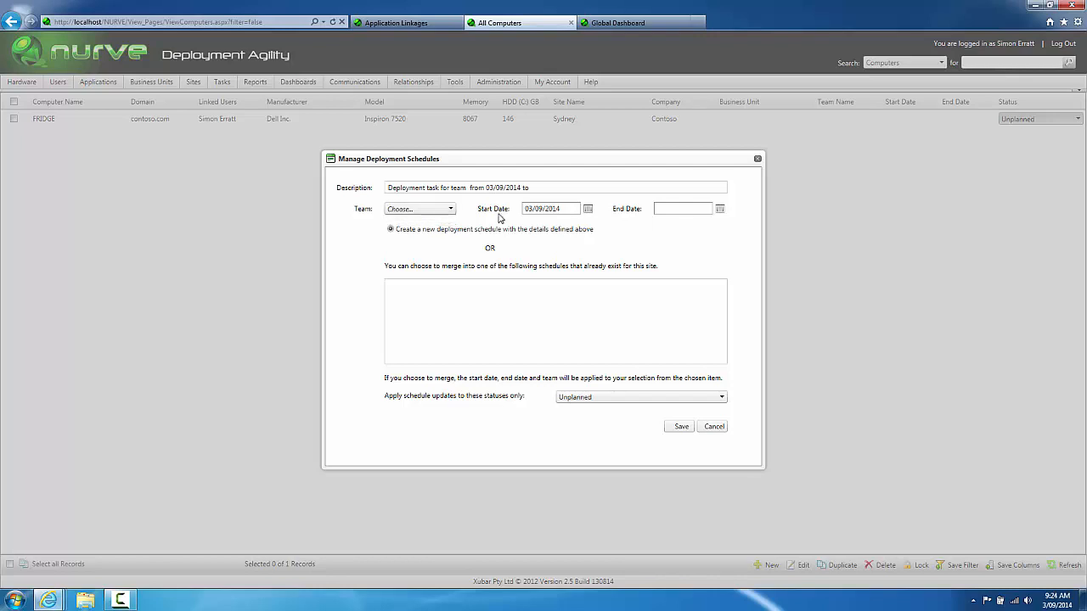
click(450, 209)
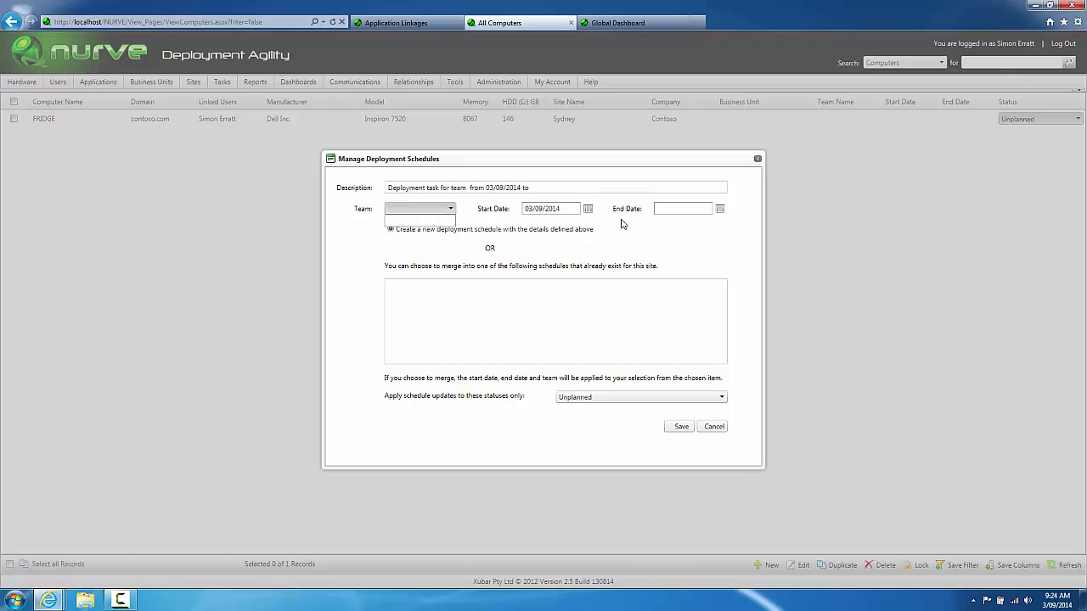
click(667, 245)
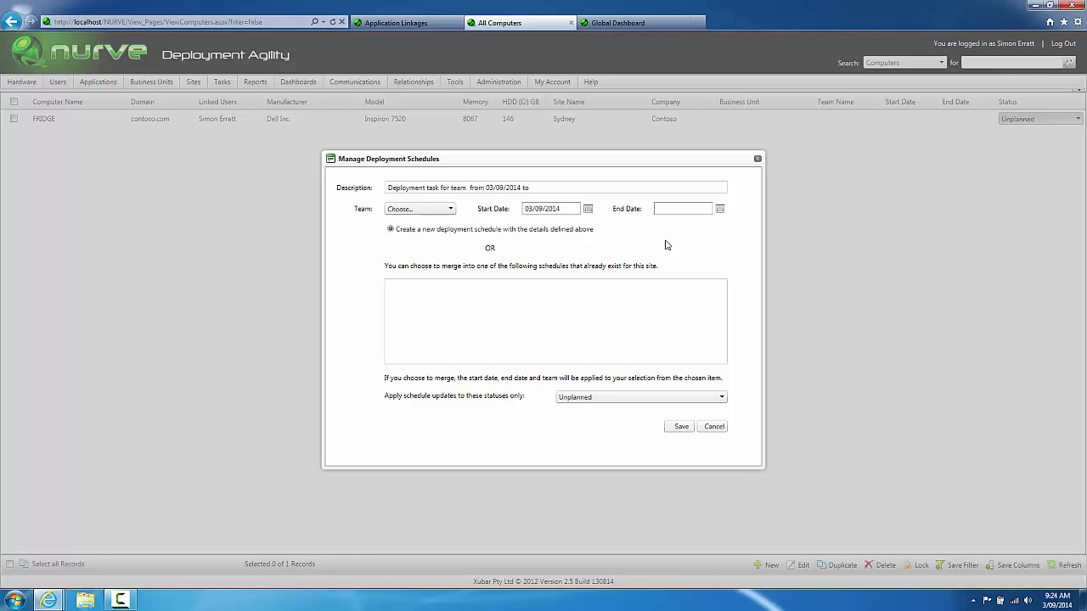
click(715, 429)
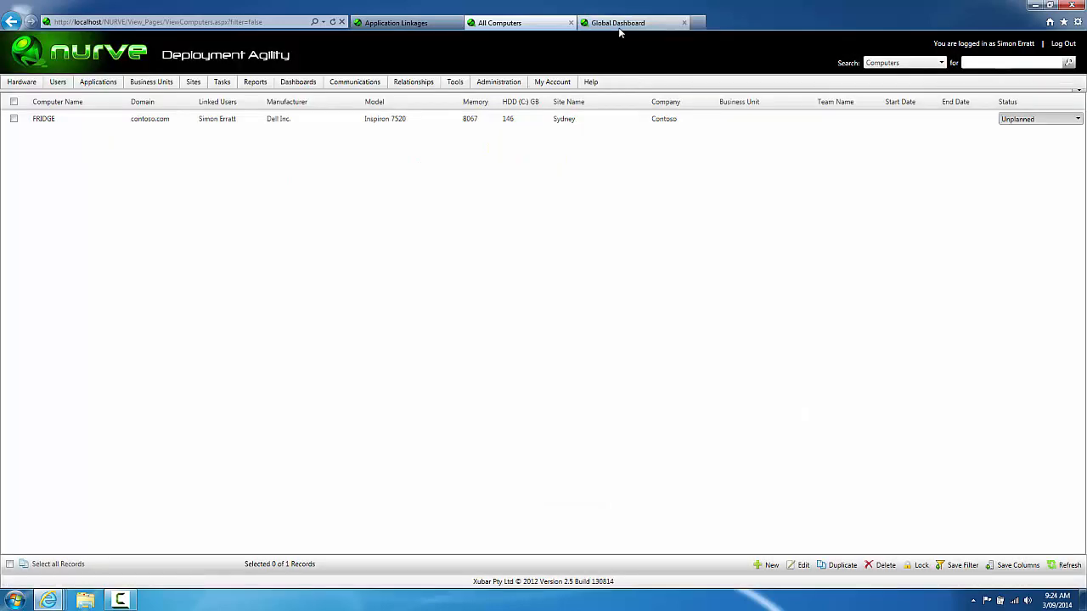
click(396, 23)
Step: Add the Global (All) team to the admin user in Users and Security and save
mouse_move(498, 82)
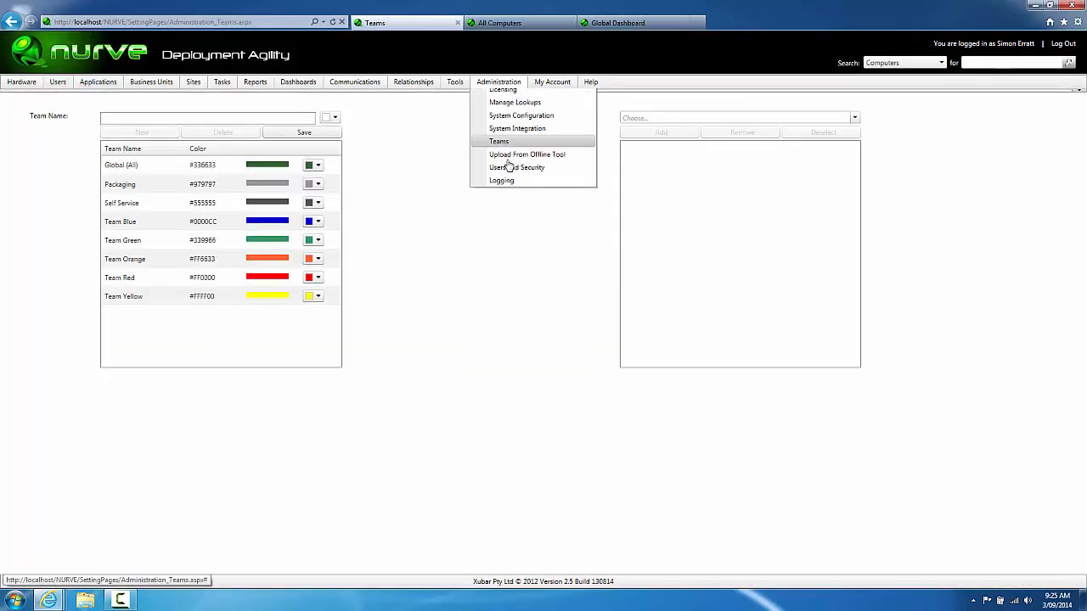
click(509, 195)
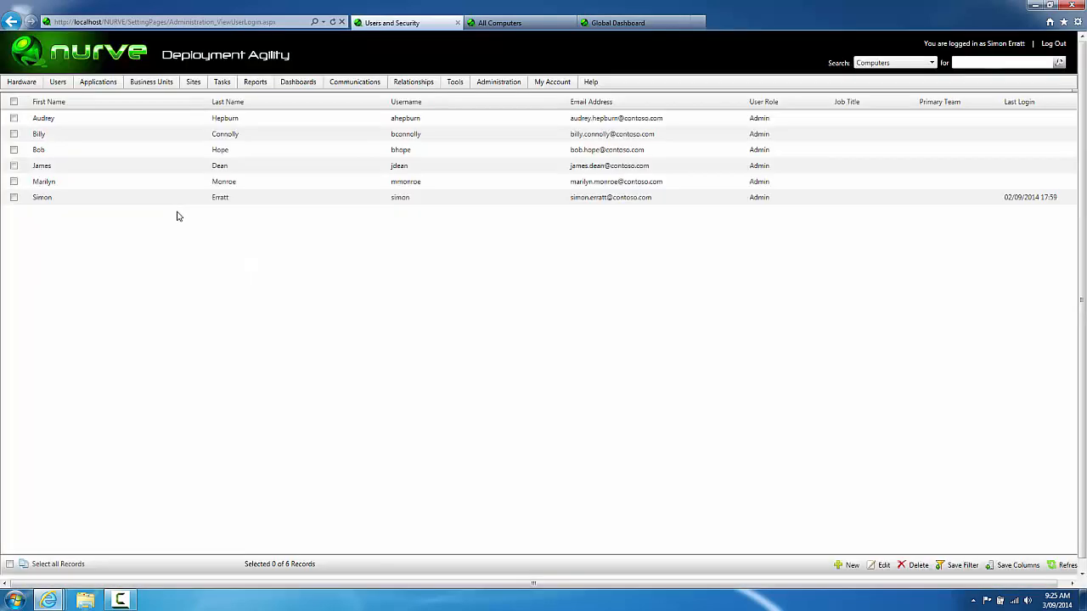
double_click(160, 203)
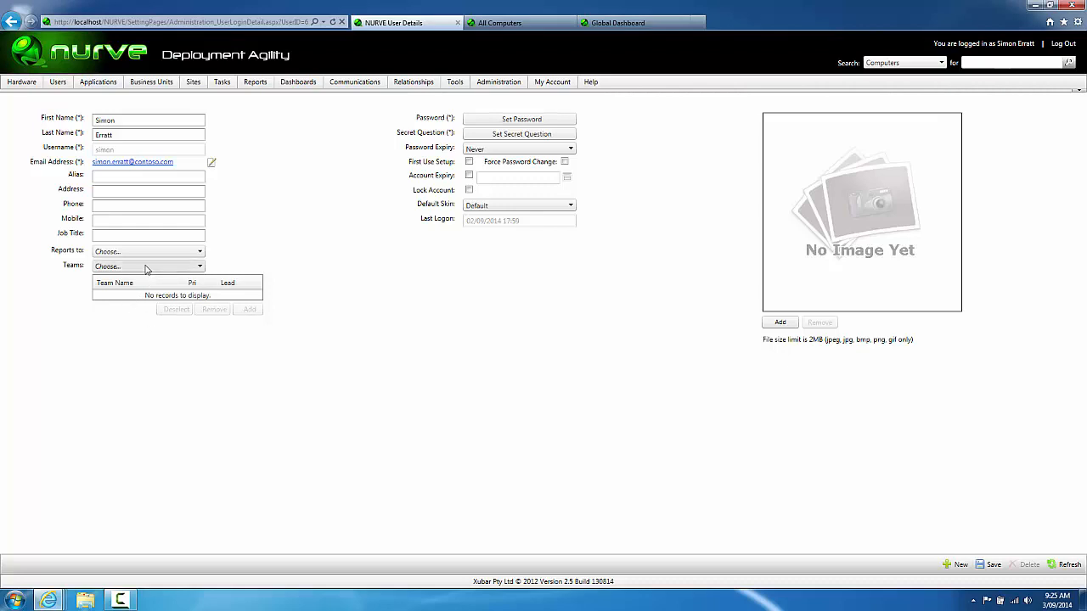
click(145, 269)
click(145, 278)
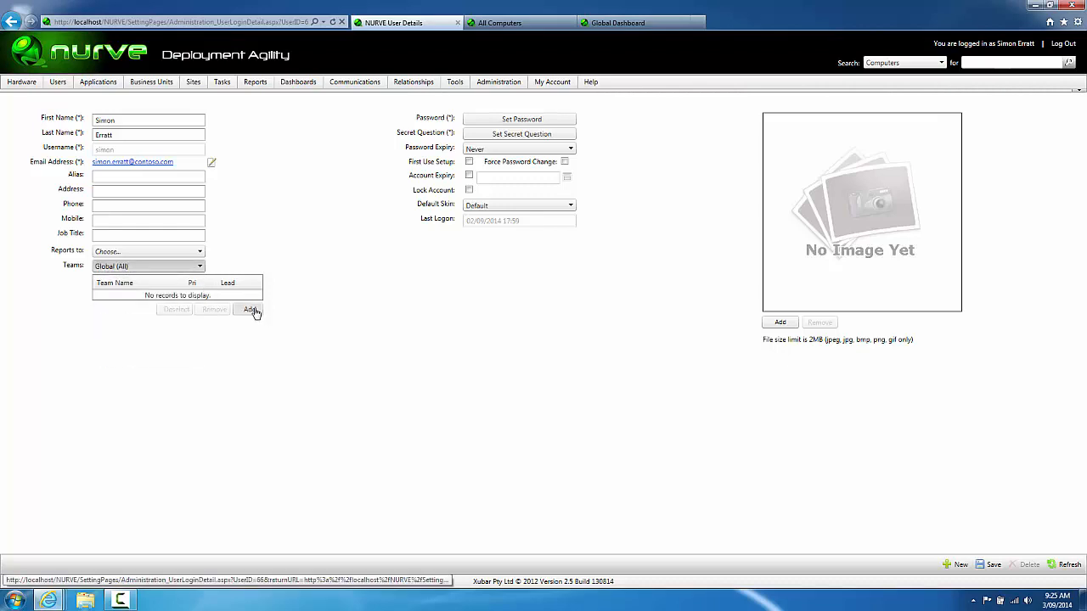
click(251, 310)
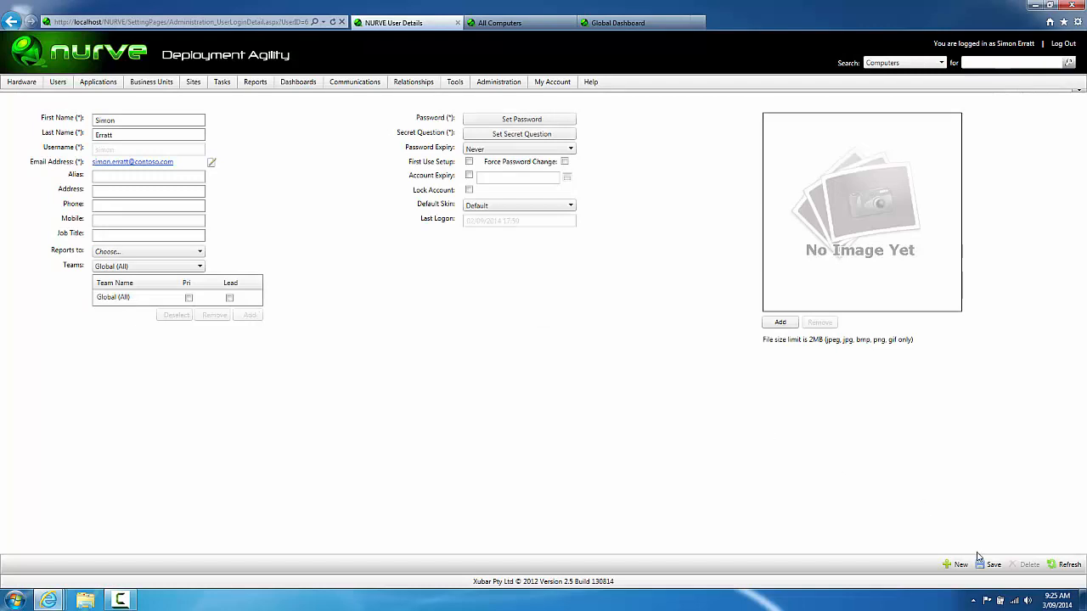
click(988, 564)
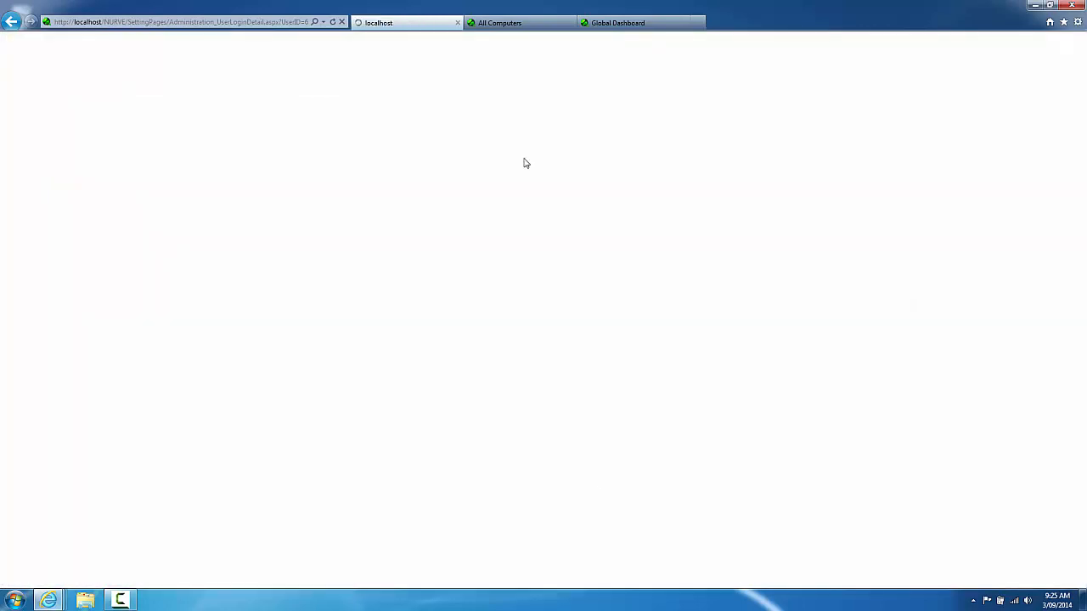
click(501, 28)
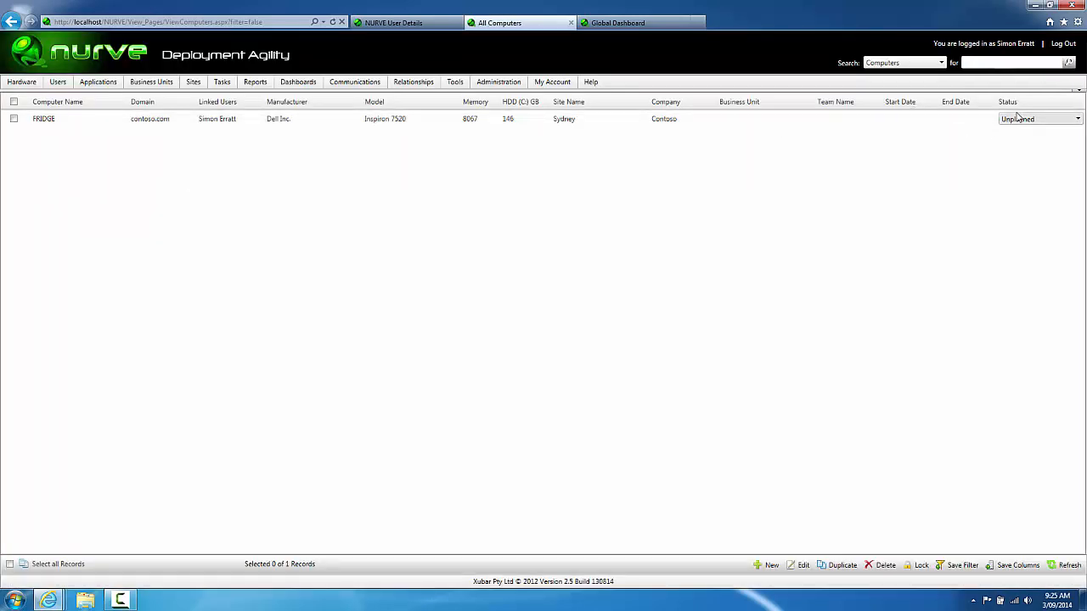
Step: Set FRIDGE's status to Planned and assign it to Team Blue
click(1018, 119)
click(1015, 137)
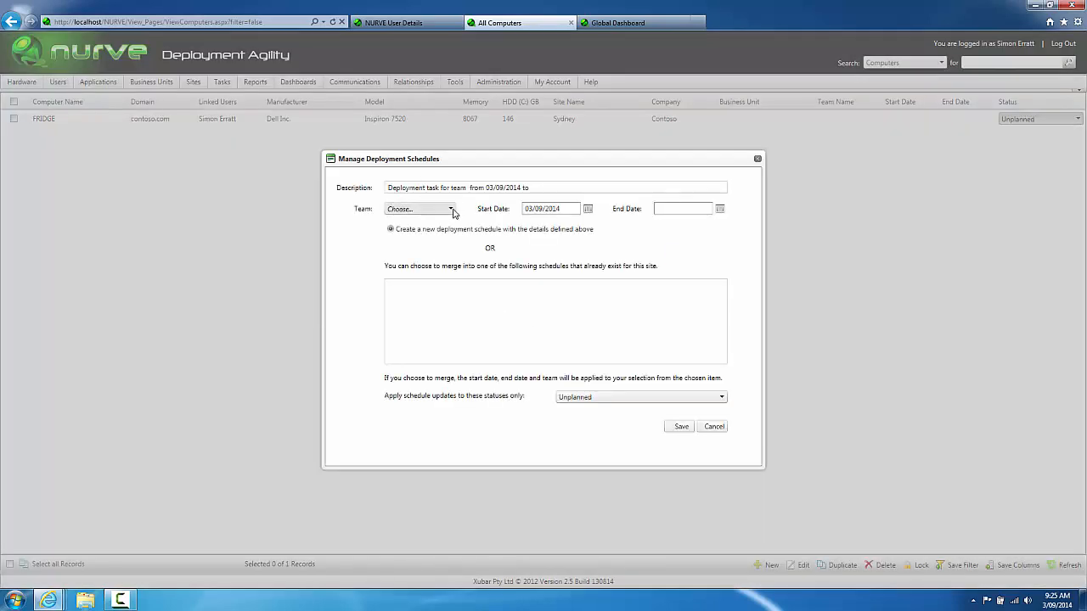
click(450, 210)
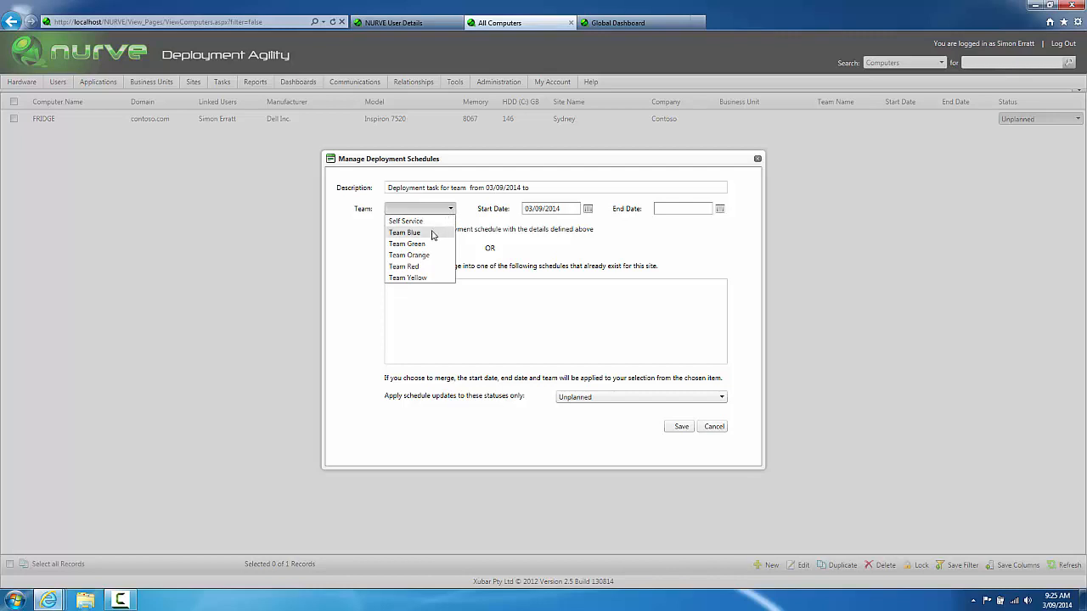
click(430, 233)
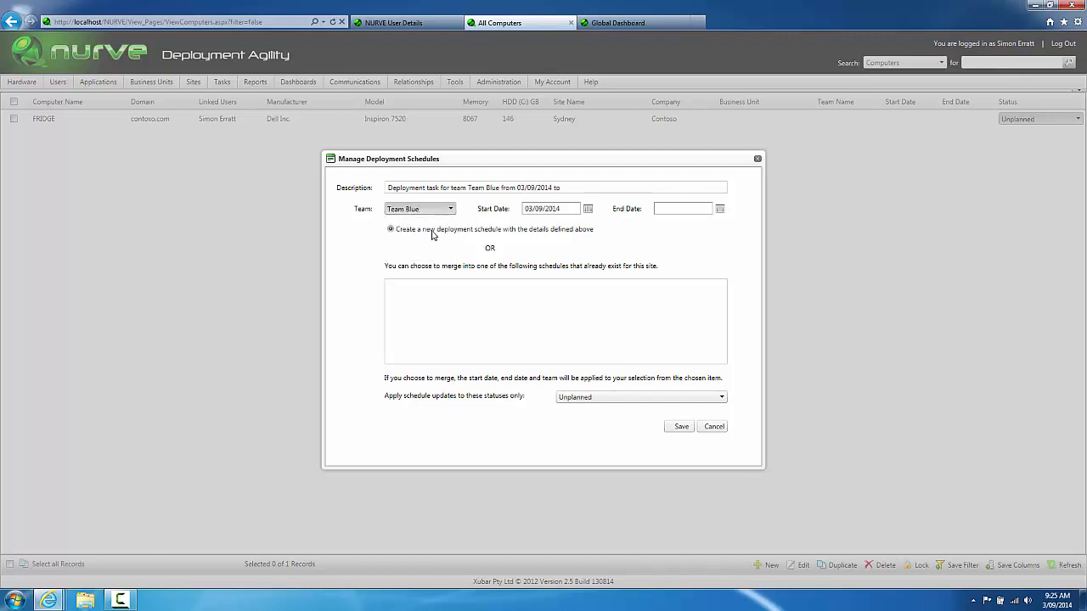
Step: Set the start and end dates to 16/10/2014 and save the schedule
click(587, 208)
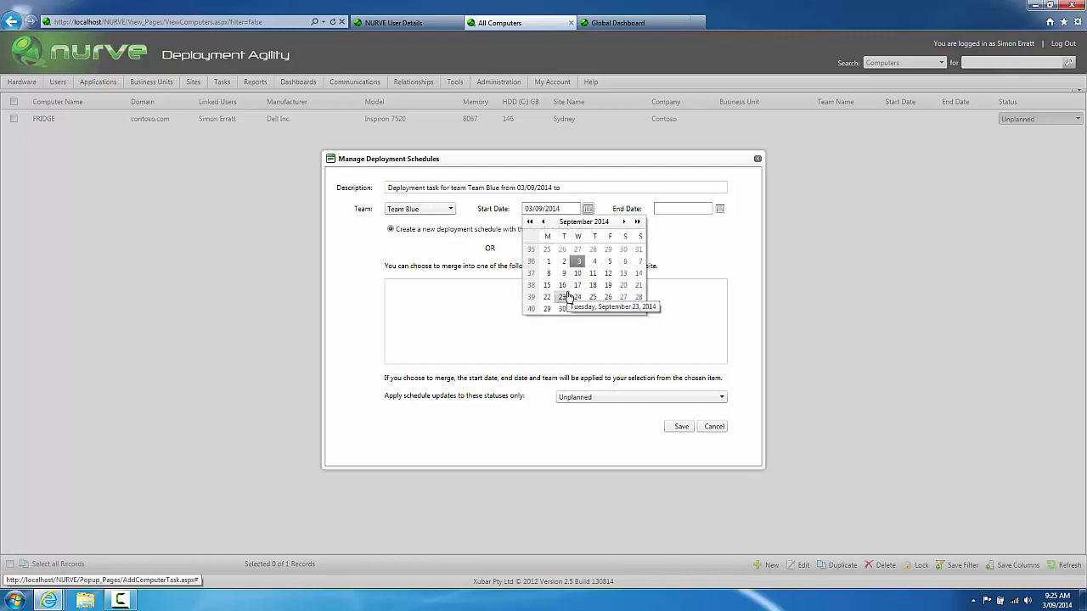
click(623, 222)
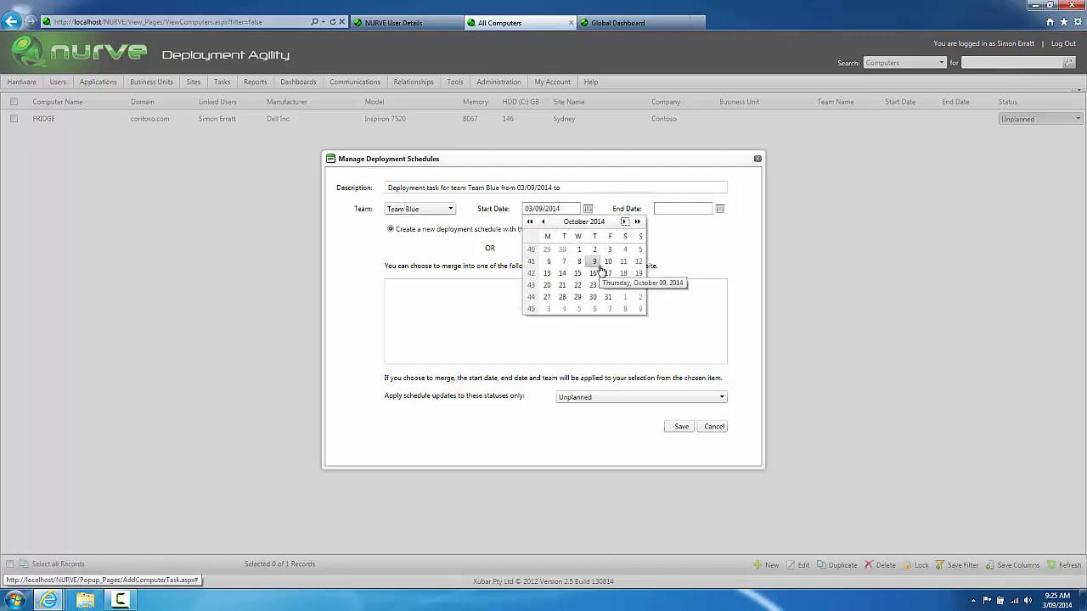
click(593, 273)
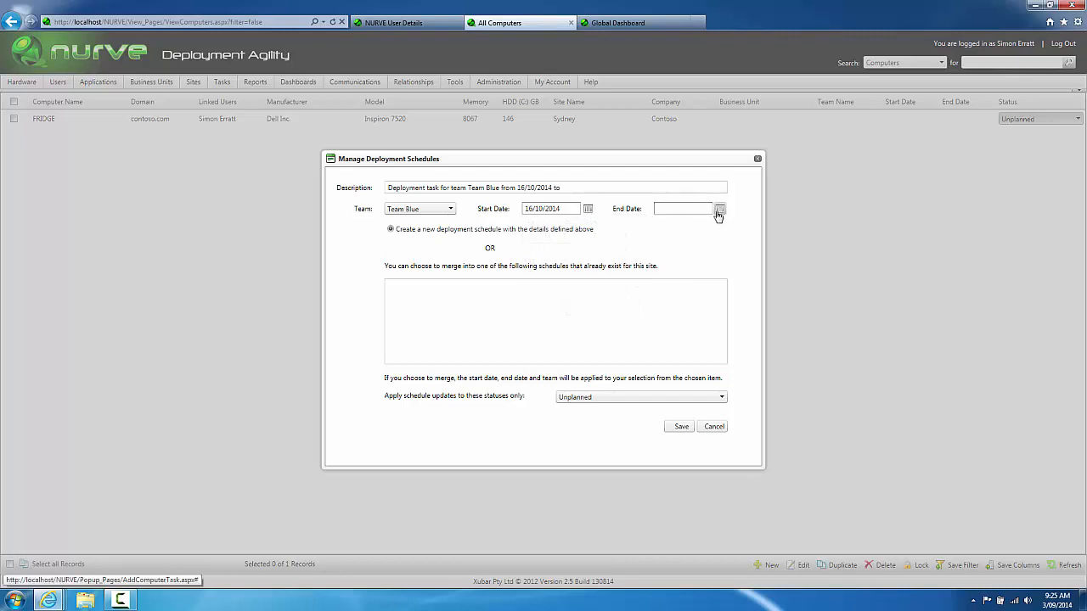
click(719, 208)
click(687, 222)
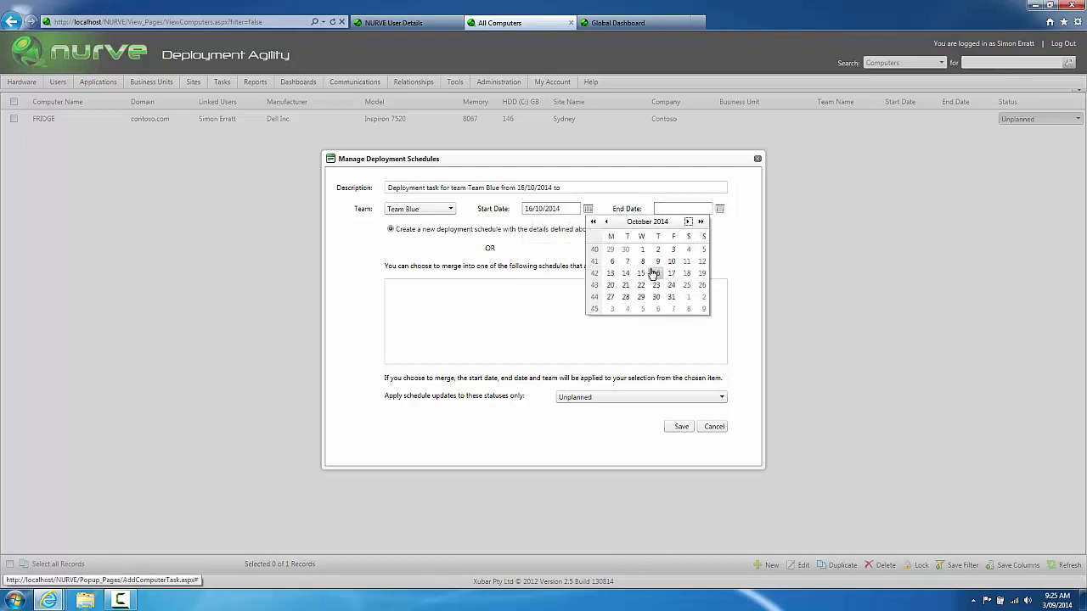
click(655, 273)
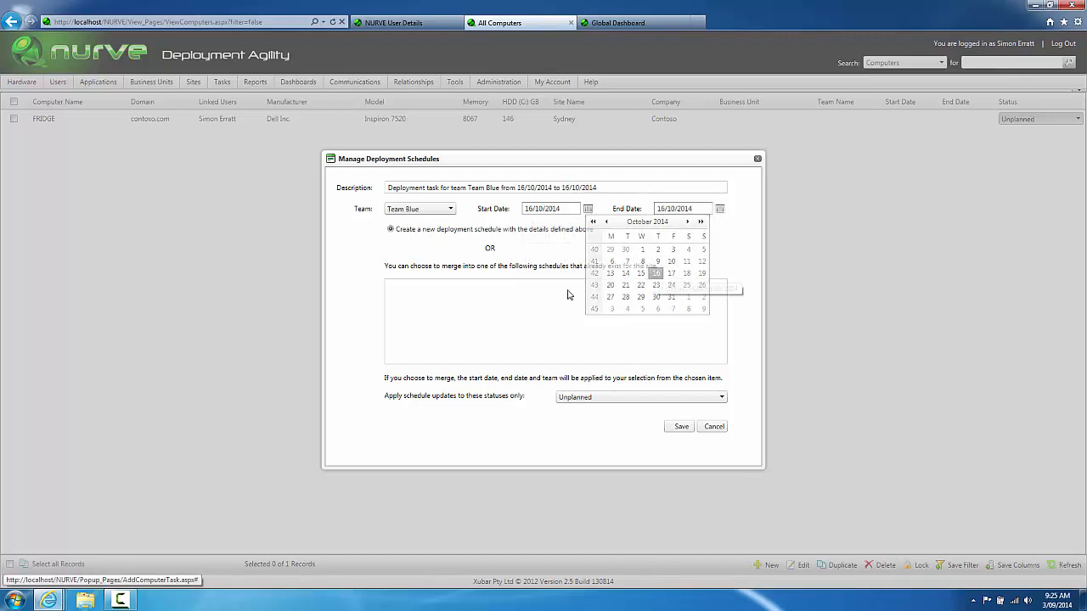
click(679, 427)
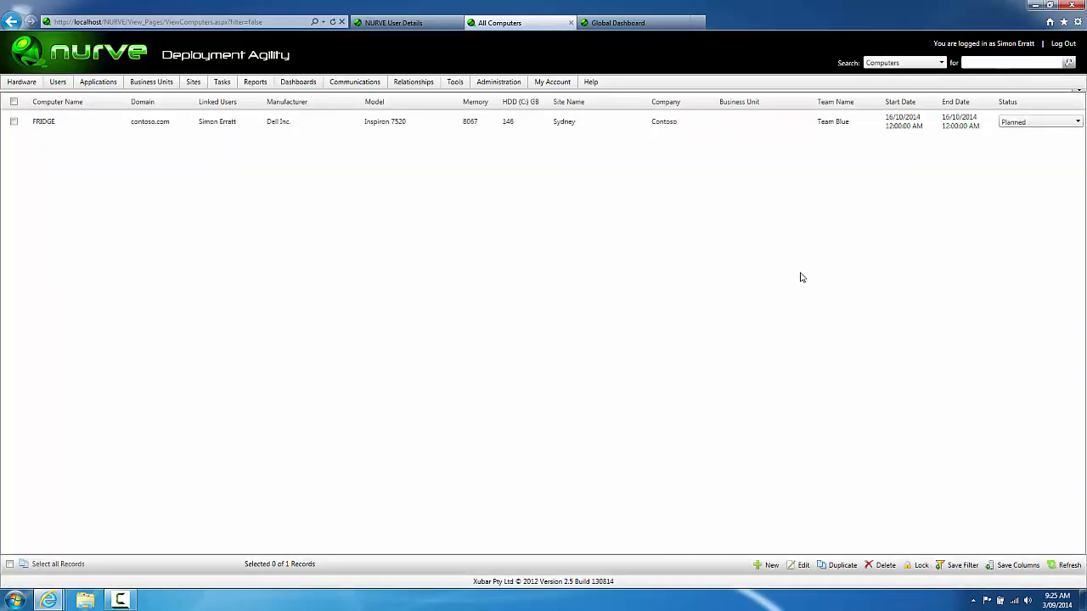
drag(818, 122, 861, 128)
click(605, 22)
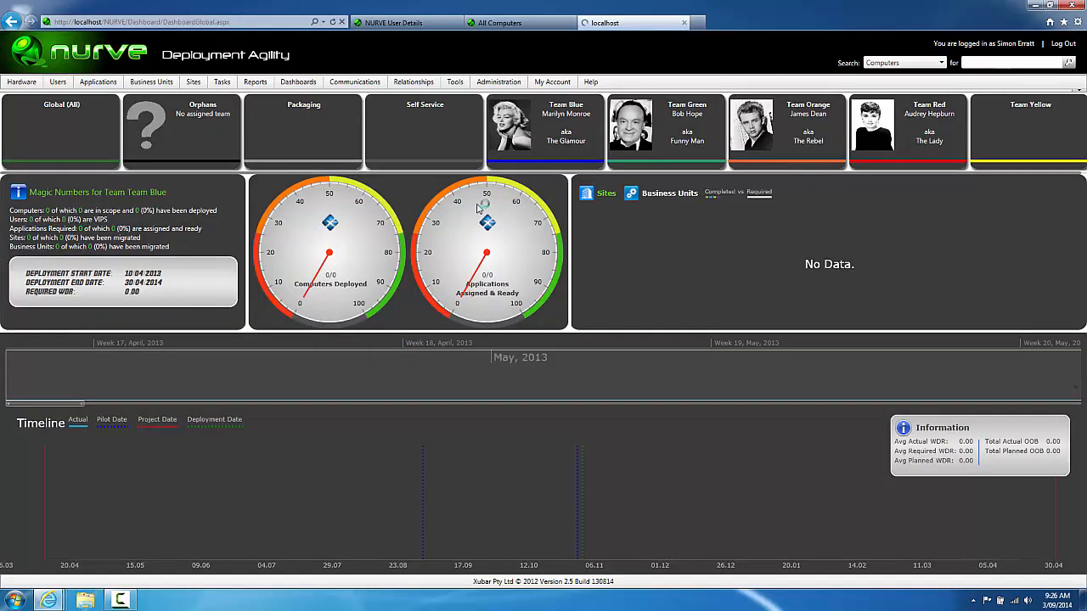
click(515, 151)
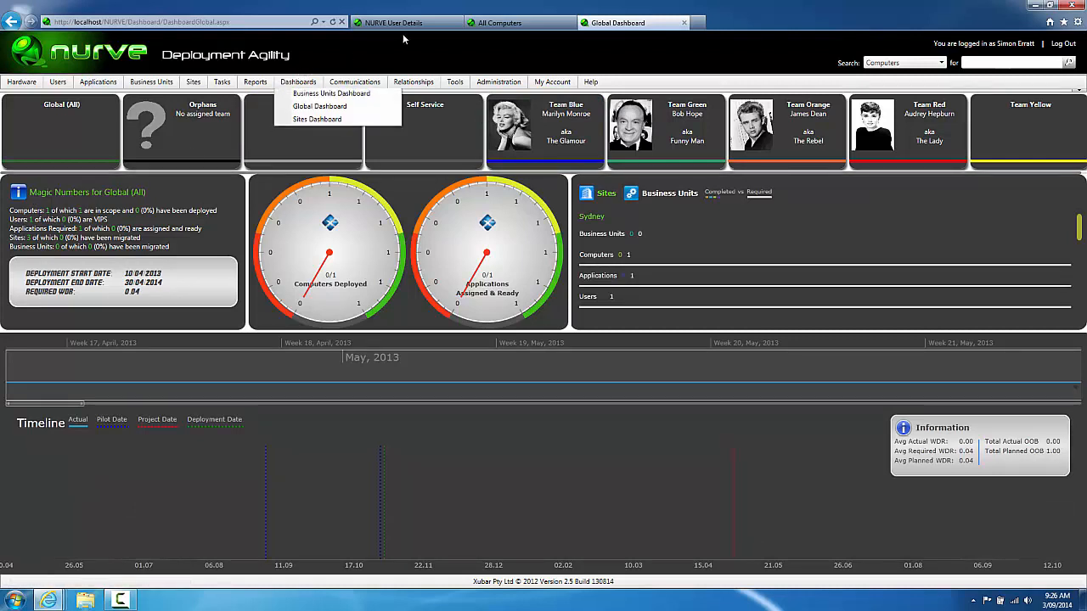
click(519, 24)
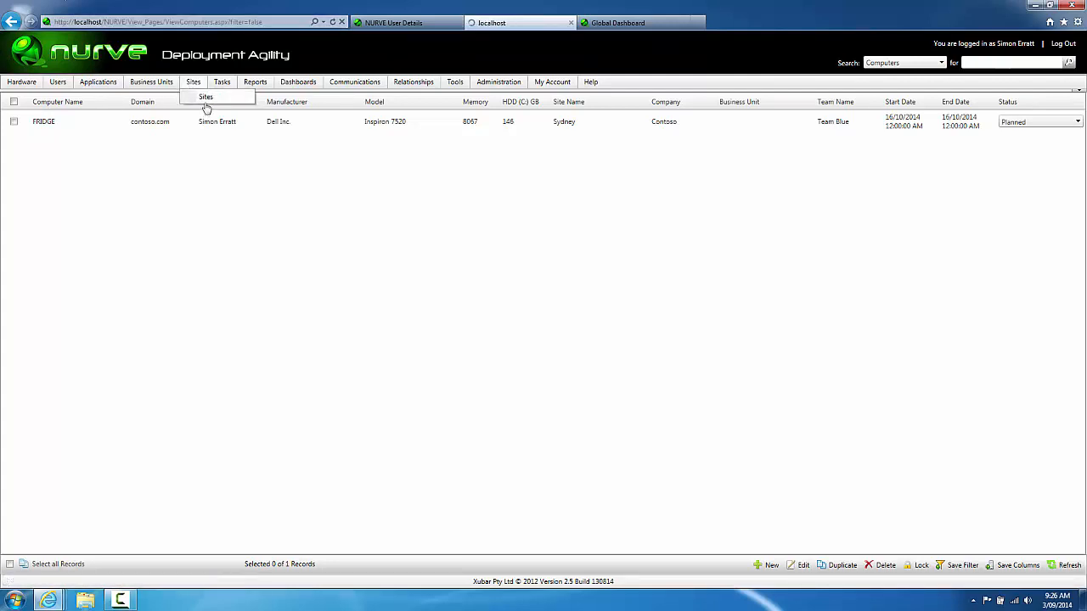
Step: In the Sites list, select Melbourne, then start and cancel a deployment schedule for it
click(206, 102)
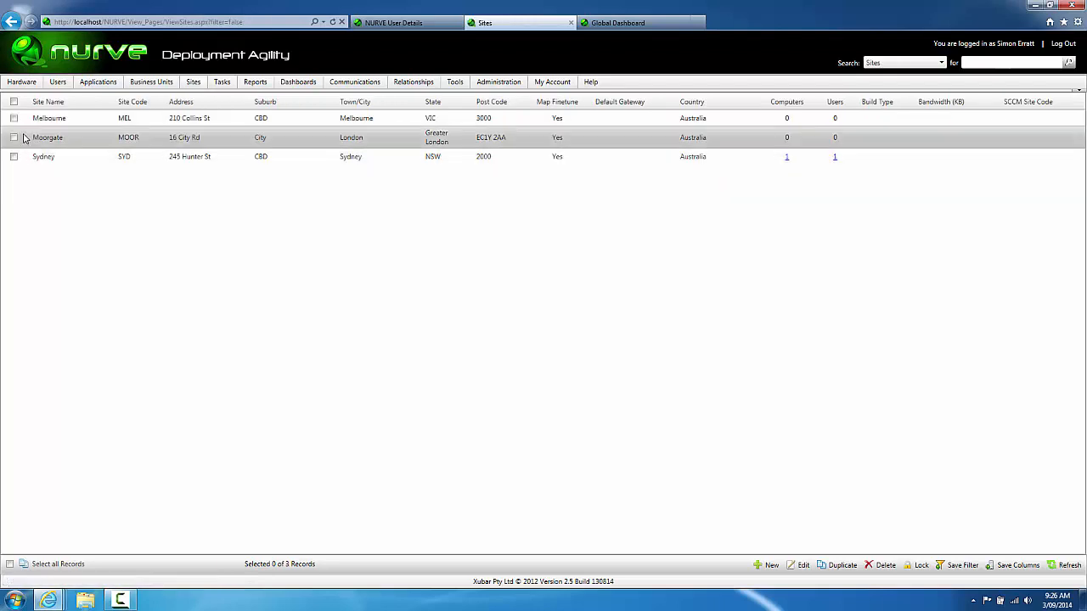
click(14, 118)
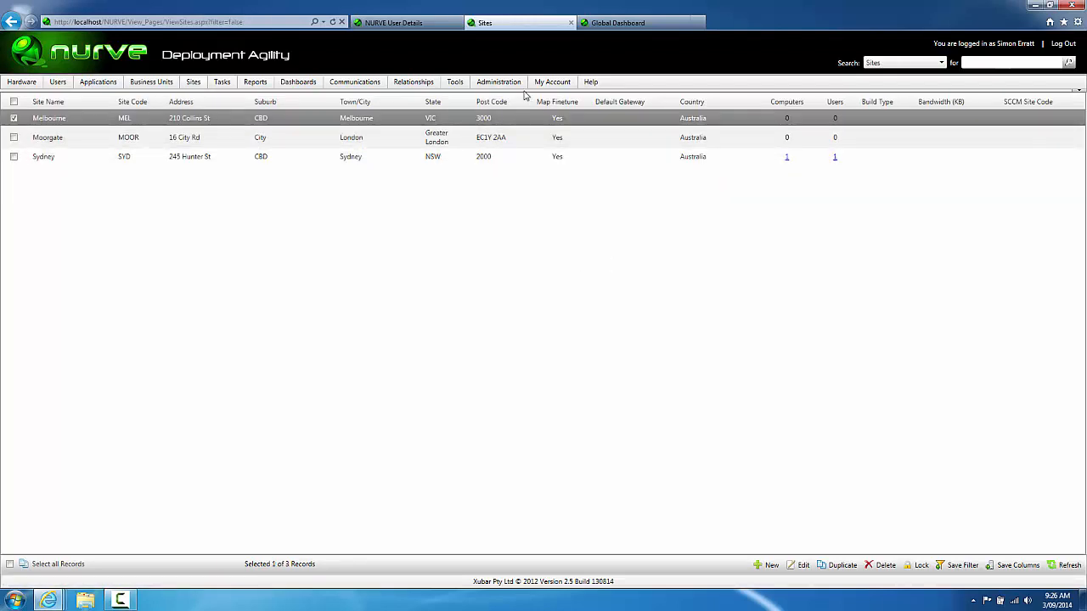
mouse_move(462, 87)
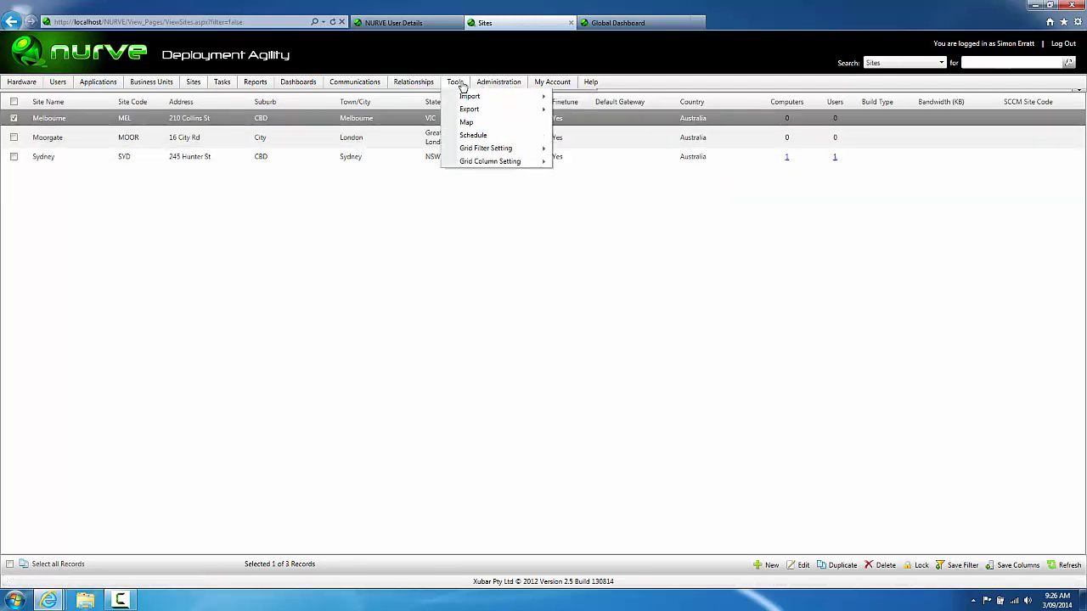
click(473, 136)
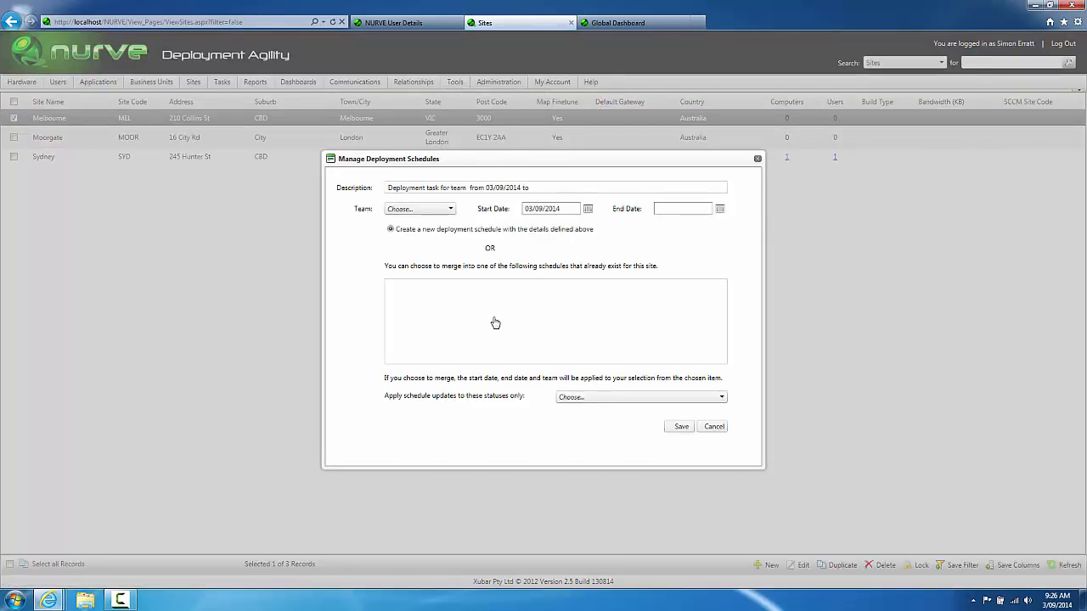
click(714, 427)
mouse_move(222, 87)
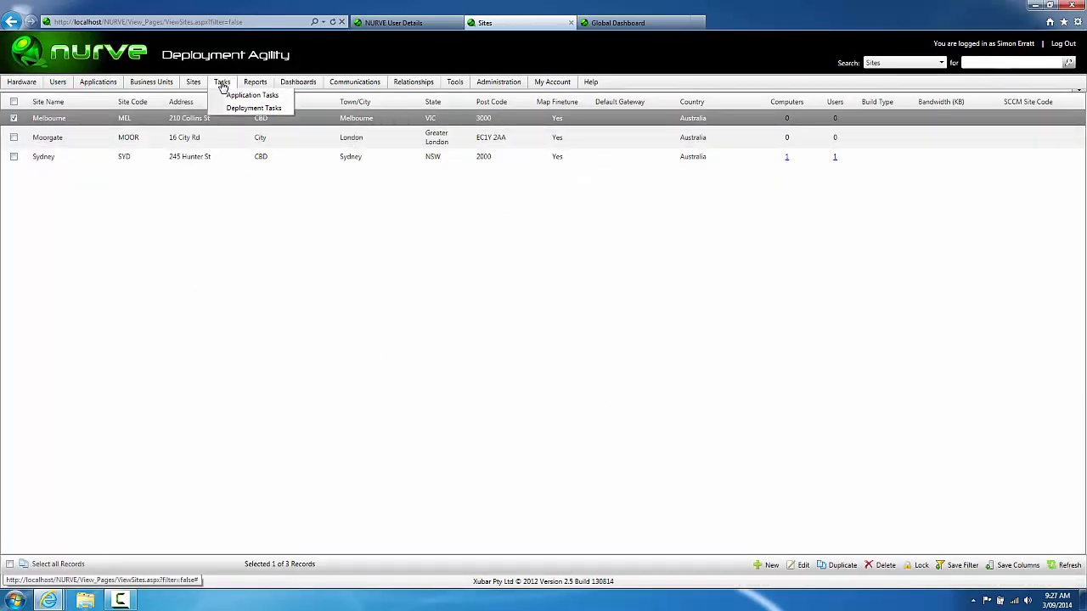